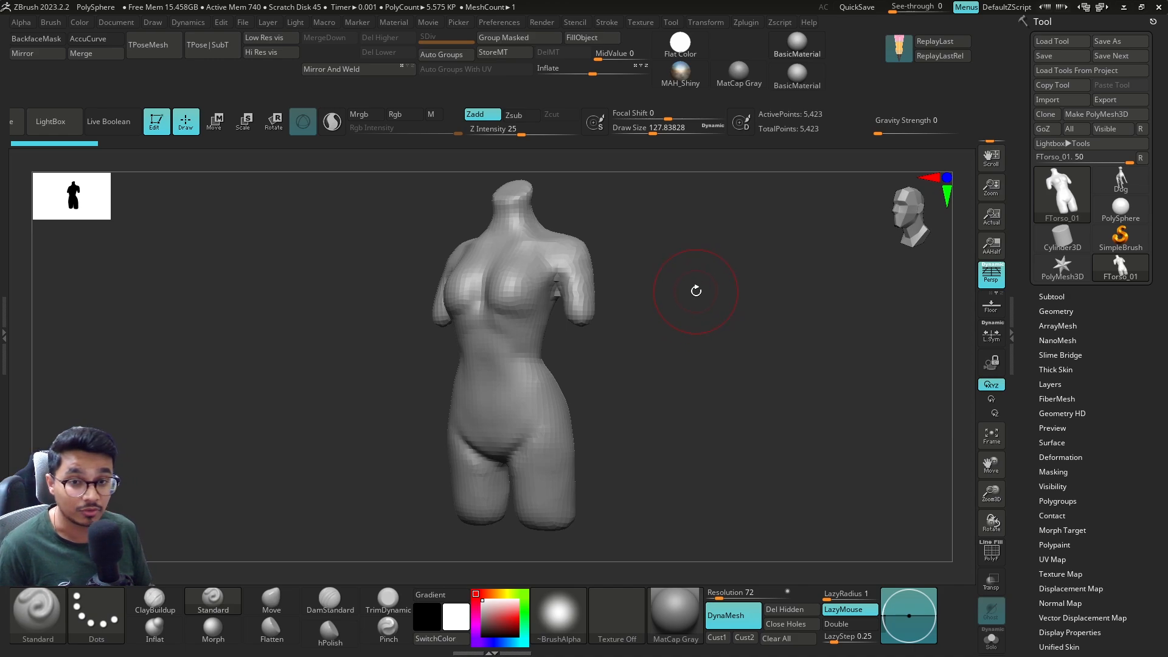
# Step: Reshape the inner arm and side of the torso at the armpits with the Move brush at a draw size of about 35
pyautogui.moveTo(696, 291); pyautogui.dragTo(718, 272)
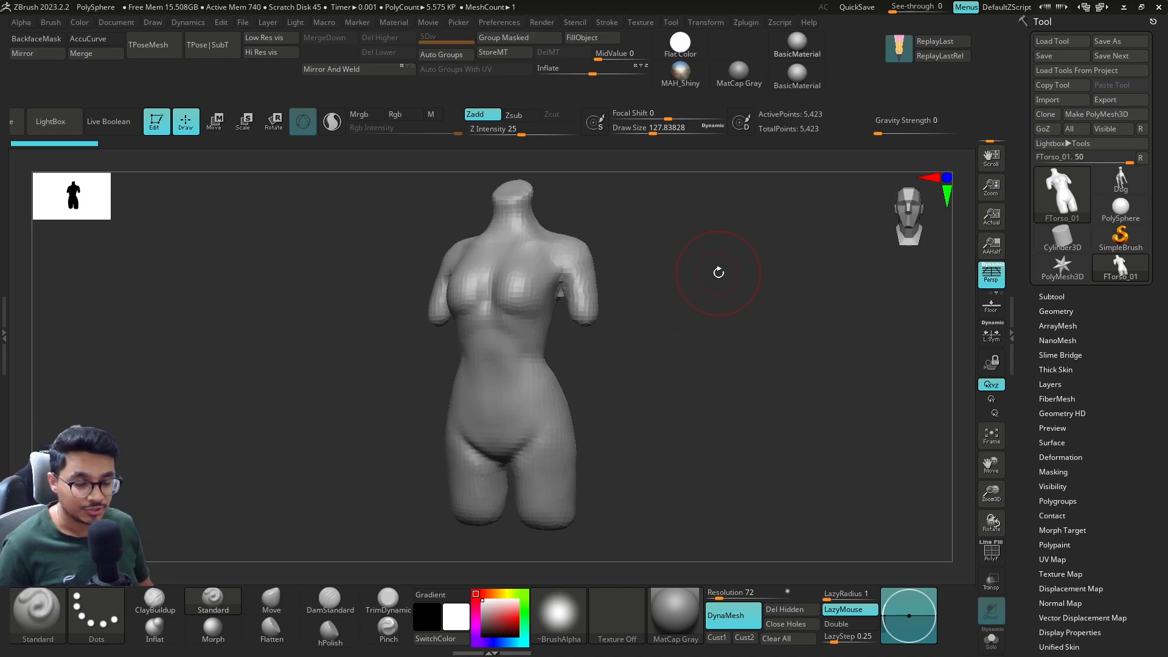
pyautogui.moveTo(706, 234); pyautogui.dragTo(654, 282)
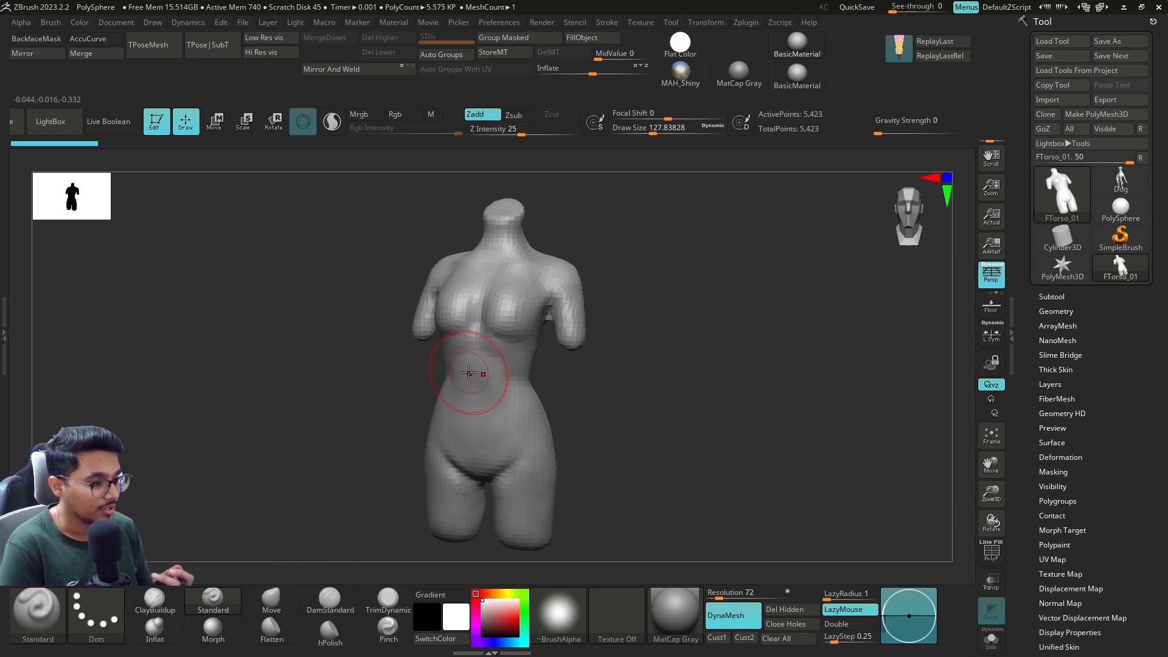
pyautogui.moveTo(683, 333); pyautogui.dragTo(710, 316)
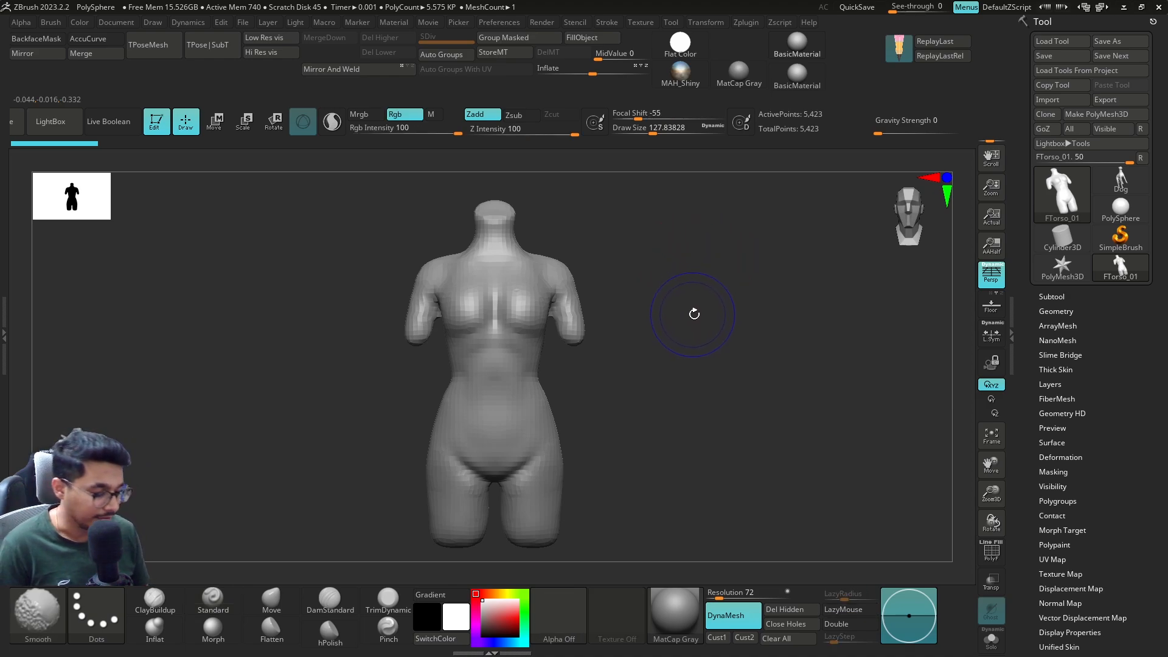
pyautogui.moveTo(698, 315)
pyautogui.mouseDown()
pyautogui.moveTo(688, 359)
pyautogui.moveTo(681, 314)
pyautogui.moveTo(621, 367)
pyautogui.moveTo(667, 334)
pyautogui.moveTo(632, 365)
pyautogui.moveTo(663, 330)
pyautogui.moveTo(583, 323)
pyautogui.mouseUp()
pyautogui.press('s')
pyautogui.click(271, 601)
pyautogui.press('s')
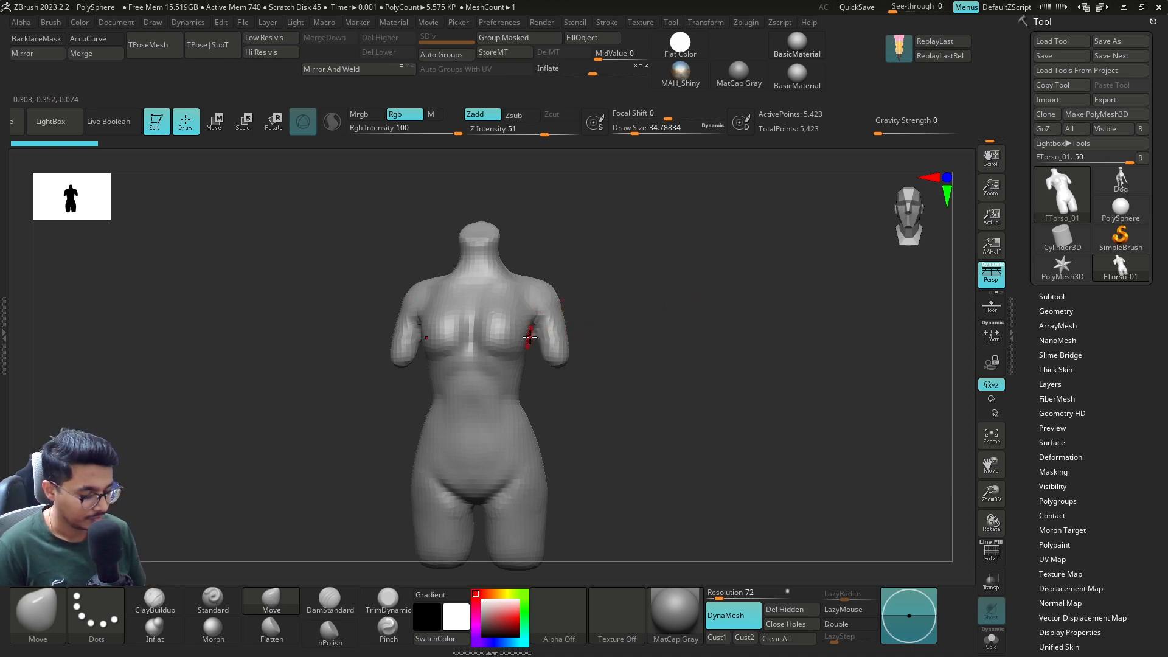
pyautogui.moveTo(533, 330); pyautogui.dragTo(599, 288)
pyautogui.moveTo(532, 334); pyautogui.dragTo(534, 331)
pyautogui.moveTo(678, 256); pyautogui.dragTo(761, 268)
# Step: Refine the gap between the upper arms and ribcage with the Move brush at a draw size of about 62
pyautogui.keyDown('alt'); pyautogui.moveTo(667, 307); pyautogui.dragTo(672, 349, button='right'); pyautogui.keyUp('alt')
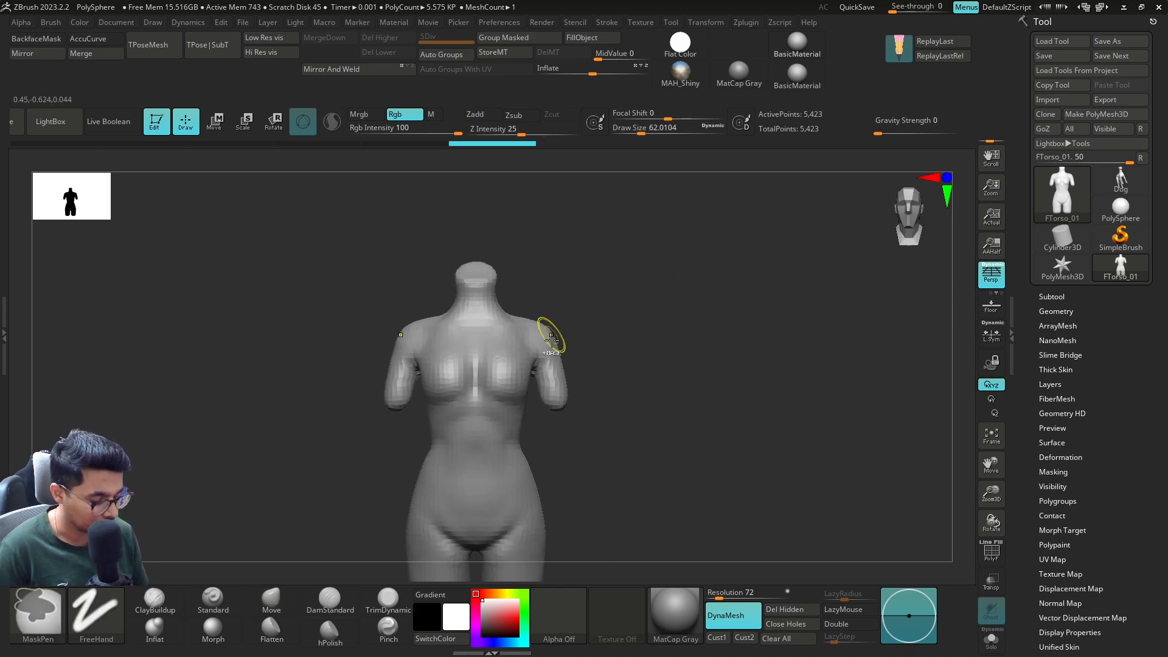
pyautogui.keyDown('ctrl'); pyautogui.moveTo(548, 336); pyautogui.dragTo(593, 365, button='right'); pyautogui.keyUp('ctrl')
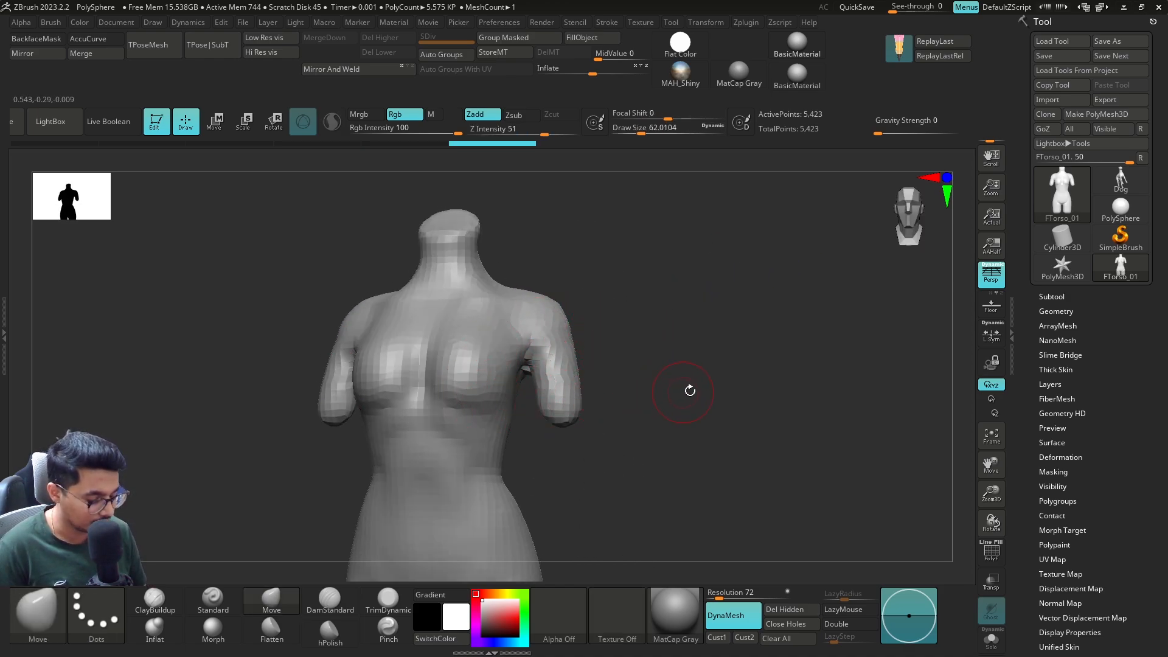
pyautogui.keyDown('alt'); pyautogui.moveTo(707, 403); pyautogui.dragTo(708, 359, button='right'); pyautogui.keyUp('alt')
pyautogui.moveTo(529, 317); pyautogui.dragTo(529, 315)
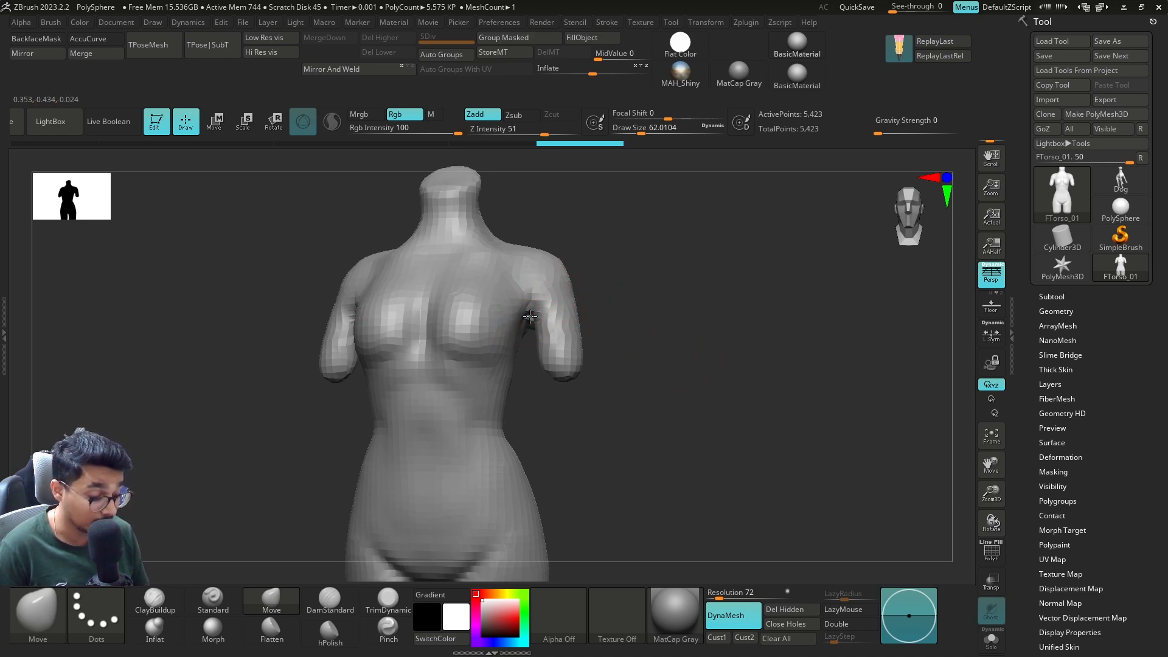
pyautogui.moveTo(665, 292); pyautogui.dragTo(585, 301, button='right')
pyautogui.moveTo(545, 325); pyautogui.dragTo(541, 323)
# Step: Set the DynaMesh resolution to 112 and remesh the torso
pyautogui.moveTo(408, 411)
pyautogui.mouseDown(button='right')
pyautogui.moveTo(385, 417)
pyautogui.moveTo(462, 408)
pyautogui.mouseUp(button='right')
pyautogui.moveTo(699, 420)
pyautogui.keyDown('ctrl'); pyautogui.mouseDown(button='right')
pyautogui.moveTo(727, 383)
pyautogui.moveTo(717, 389)
pyautogui.mouseUp(button='right'); pyautogui.keyUp('ctrl')
pyautogui.moveTo(717, 389)
pyautogui.keyDown('alt'); pyautogui.mouseDown(button='right')
pyautogui.moveTo(754, 356)
pyautogui.moveTo(667, 394)
pyautogui.mouseUp(button='right'); pyautogui.keyUp('alt')
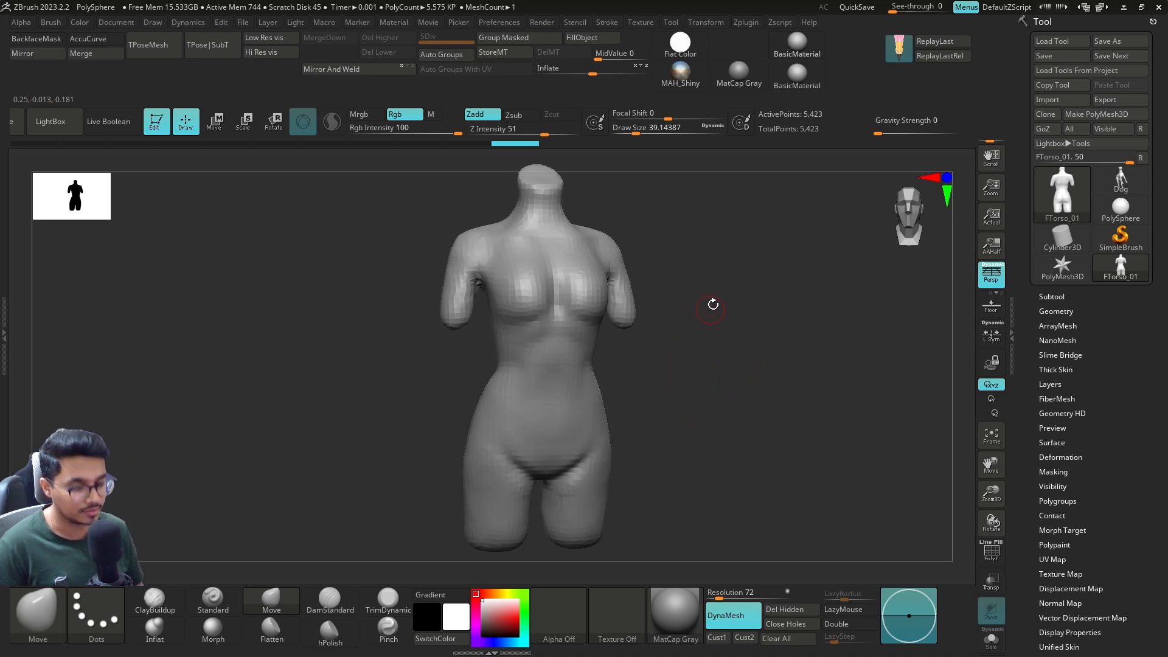
pyautogui.moveTo(717, 598); pyautogui.dragTo(721, 598)
pyautogui.keyDown('ctrl'); pyautogui.moveTo(781, 395); pyautogui.dragTo(777, 409); pyautogui.keyUp('ctrl')
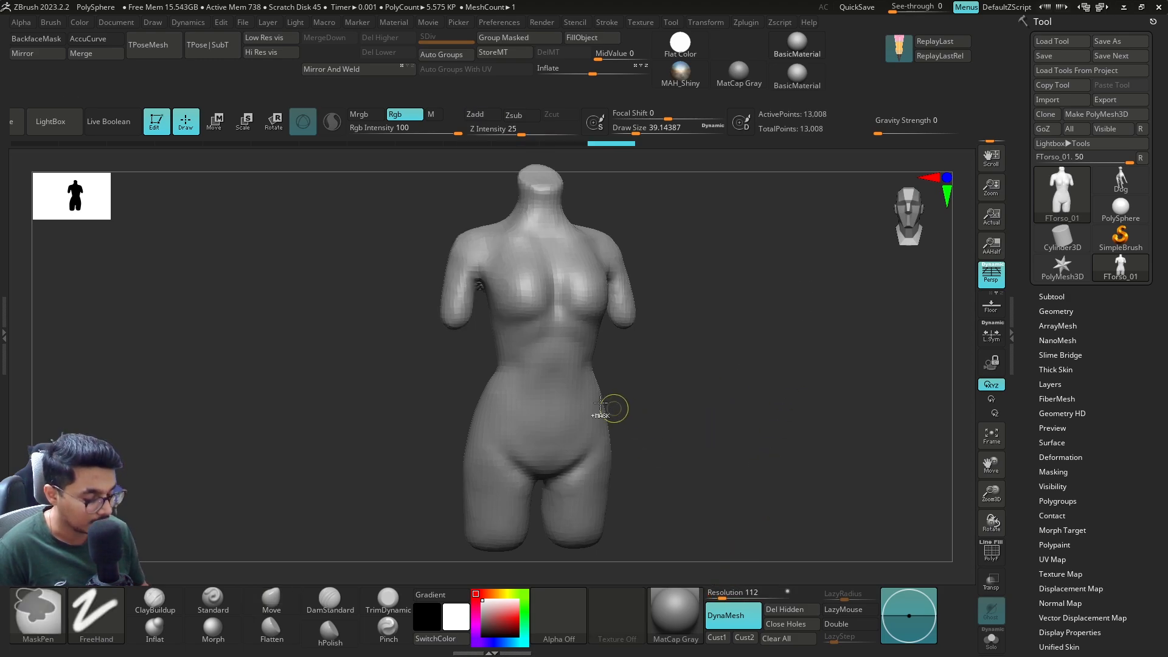
# Step: Smooth the armpits and the side of the chest with the Smooth brush
pyautogui.moveTo(693, 333); pyautogui.dragTo(668, 338, button='right')
pyautogui.moveTo(667, 338)
pyautogui.keyDown('ctrl'); pyautogui.mouseDown(button='right')
pyautogui.moveTo(710, 374)
pyautogui.moveTo(676, 373)
pyautogui.mouseUp(button='right'); pyautogui.keyUp('ctrl')
pyautogui.keyDown('shift'); pyautogui.moveTo(670, 240); pyautogui.dragTo(667, 261); pyautogui.keyUp('shift')
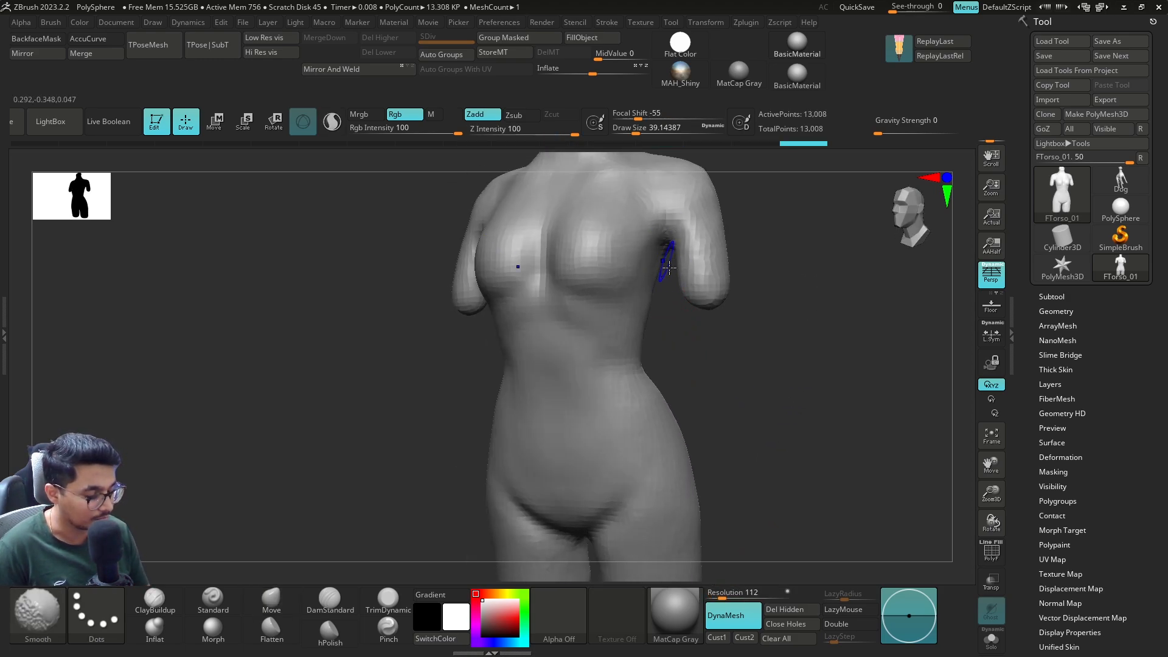
pyautogui.moveTo(667, 261)
pyautogui.keyDown('ctrl'); pyautogui.mouseDown(button='right')
pyautogui.moveTo(754, 279)
pyautogui.moveTo(712, 282)
pyautogui.mouseUp(button='right'); pyautogui.keyUp('ctrl')
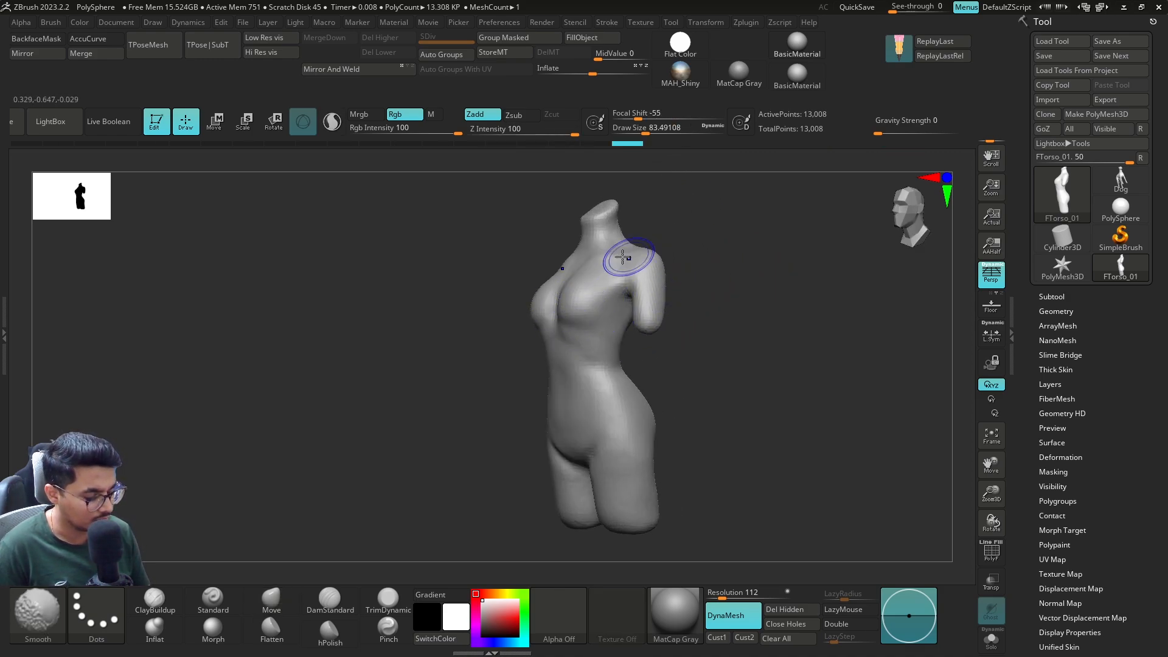
pyautogui.keyDown('shift'); pyautogui.moveTo(719, 224); pyautogui.dragTo(733, 280, button='right'); pyautogui.keyUp('shift')
# Step: Polish the base of the neck with the hPolish brush
pyautogui.click(330, 633)
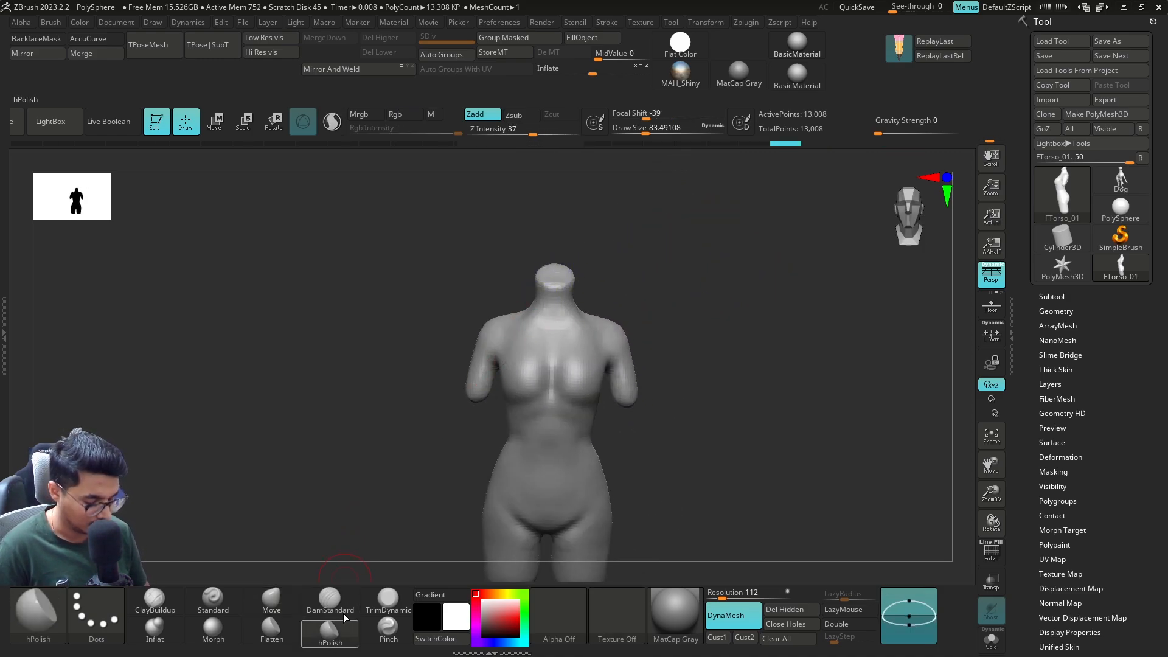
pyautogui.press('s')
pyautogui.moveTo(575, 266); pyautogui.dragTo(546, 309)
# Step: Adjust the torso's outline with the Move brush at a draw size of about 124
pyautogui.click(272, 599)
pyautogui.press('s')
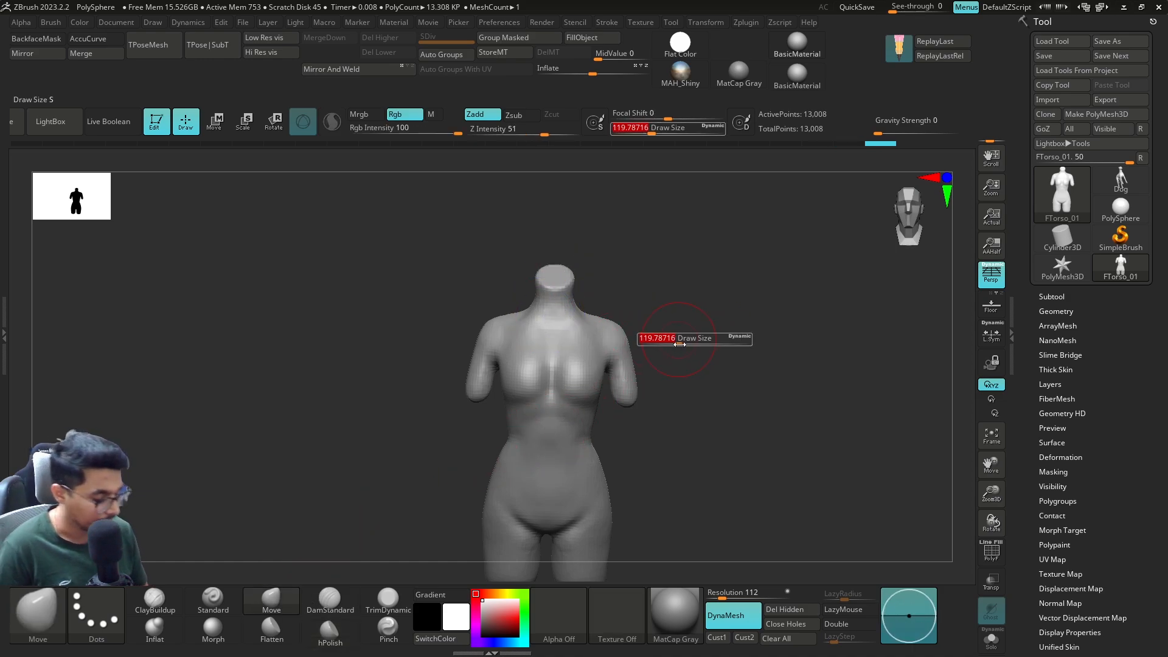
pyautogui.moveTo(679, 374)
pyautogui.keyDown('alt'); pyautogui.mouseDown(button='right')
pyautogui.moveTo(678, 341)
pyautogui.moveTo(661, 333)
pyautogui.moveTo(563, 333)
pyautogui.moveTo(669, 334)
pyautogui.mouseUp(button='right'); pyautogui.keyUp('alt')
pyautogui.press('s')
pyautogui.moveTo(669, 334); pyautogui.dragTo(665, 335)
pyautogui.keyDown('alt'); pyautogui.moveTo(670, 343); pyautogui.dragTo(647, 290, button='right'); pyautogui.keyUp('alt')
pyautogui.press('s')
pyautogui.moveTo(647, 290); pyautogui.dragTo(654, 290)
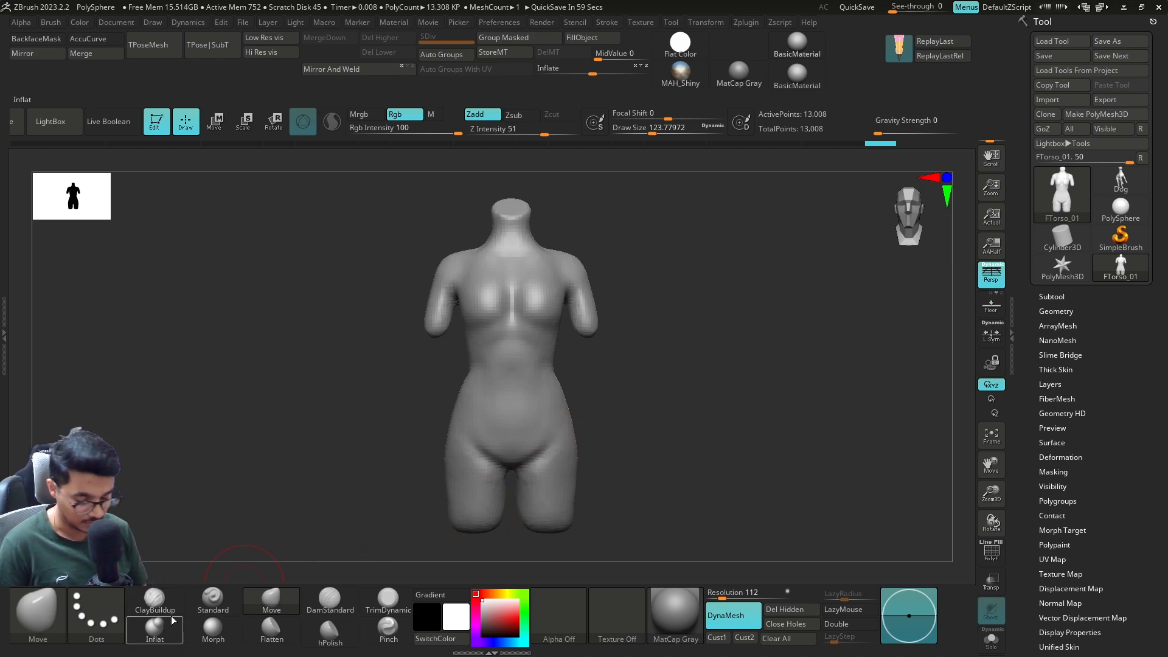
# Step: Build up the outer hips with the ClayBuildup brush at a draw size of about 59
pyautogui.click(155, 601)
pyautogui.keyDown('alt'); pyautogui.moveTo(676, 272); pyautogui.dragTo(657, 328, button='right'); pyautogui.keyUp('alt')
pyautogui.press('s')
pyautogui.moveTo(659, 307); pyautogui.dragTo(651, 308)
pyautogui.moveTo(721, 343)
pyautogui.mouseDown(button='right')
pyautogui.moveTo(673, 352)
pyautogui.moveTo(698, 329)
pyautogui.moveTo(714, 234)
pyautogui.mouseUp(button='right')
pyautogui.moveTo(696, 296)
pyautogui.mouseDown(button='right')
pyautogui.moveTo(703, 336)
pyautogui.moveTo(675, 326)
pyautogui.moveTo(659, 349)
pyautogui.mouseUp(button='right')
pyautogui.press('s')
pyautogui.moveTo(579, 419); pyautogui.dragTo(580, 421)
pyautogui.moveTo(623, 419)
pyautogui.keyDown('alt'); pyautogui.mouseDown(button='right')
pyautogui.moveTo(638, 333)
pyautogui.moveTo(651, 339)
pyautogui.mouseUp(button='right'); pyautogui.keyUp('alt')
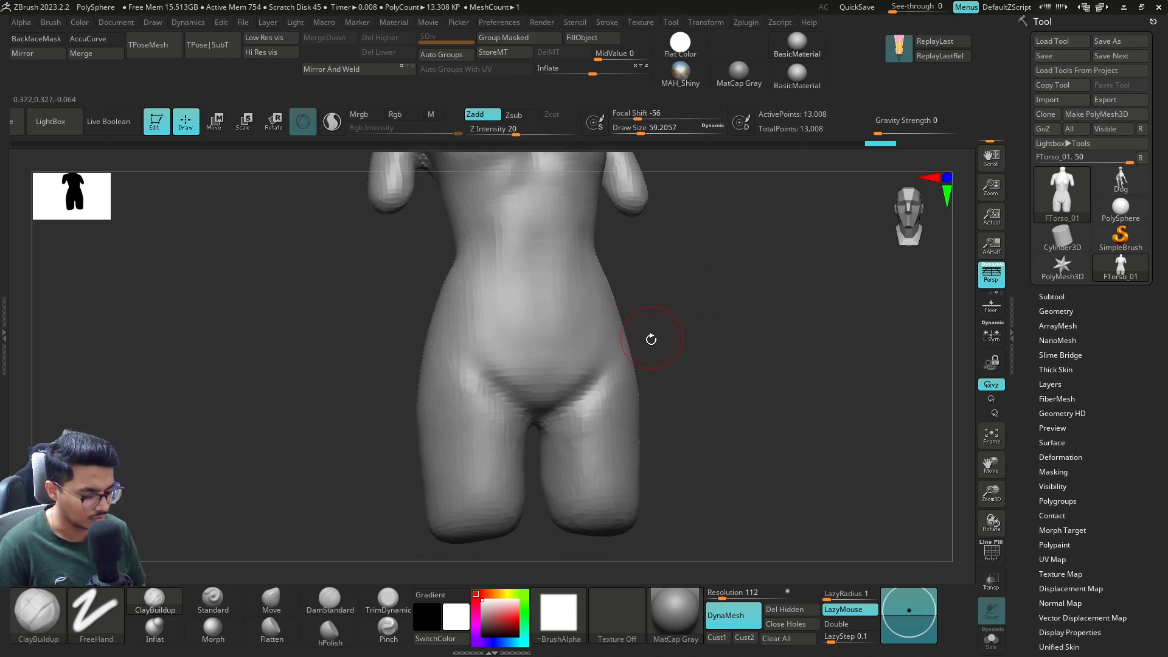
# Step: Carve the groin crease with the DamStandard brush and smooth it toward the inner thighs
pyautogui.click(330, 600)
pyautogui.moveTo(599, 382)
pyautogui.mouseDown()
pyautogui.moveTo(535, 420)
pyautogui.moveTo(605, 370)
pyautogui.mouseUp()
pyautogui.hotkey('ctrl', 'z')
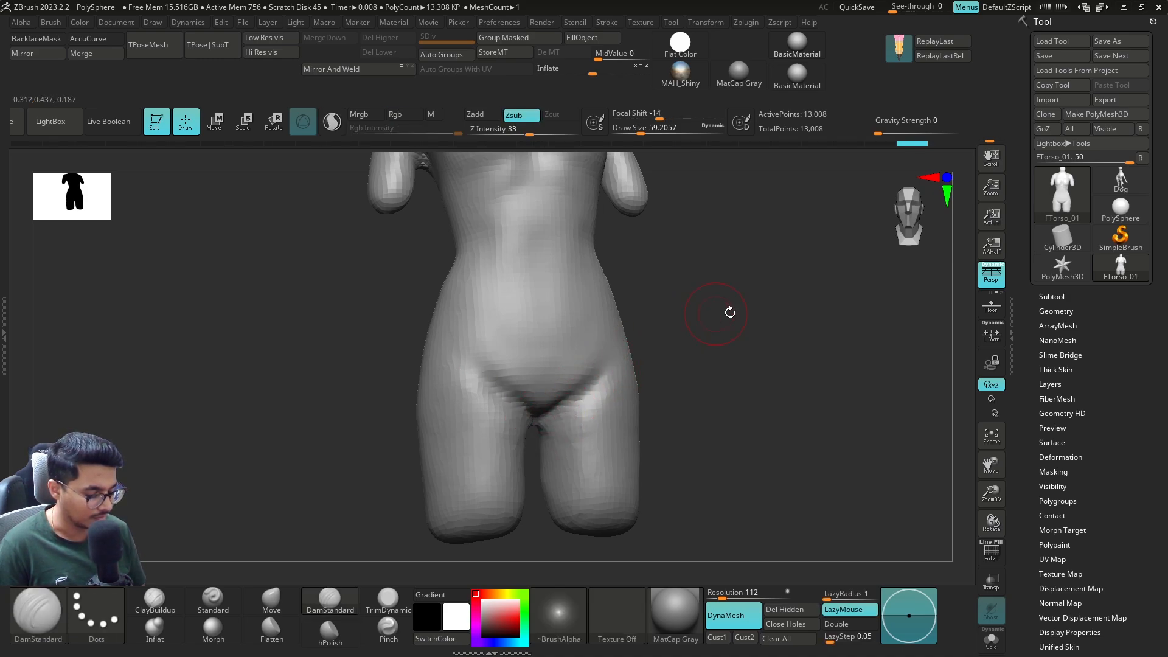
pyautogui.moveTo(728, 311); pyautogui.dragTo(687, 313, button='right')
pyautogui.keyDown('shift'); pyautogui.moveTo(565, 378); pyautogui.dragTo(536, 458); pyautogui.keyUp('shift')
pyautogui.moveTo(686, 385); pyautogui.dragTo(721, 381, button='right')
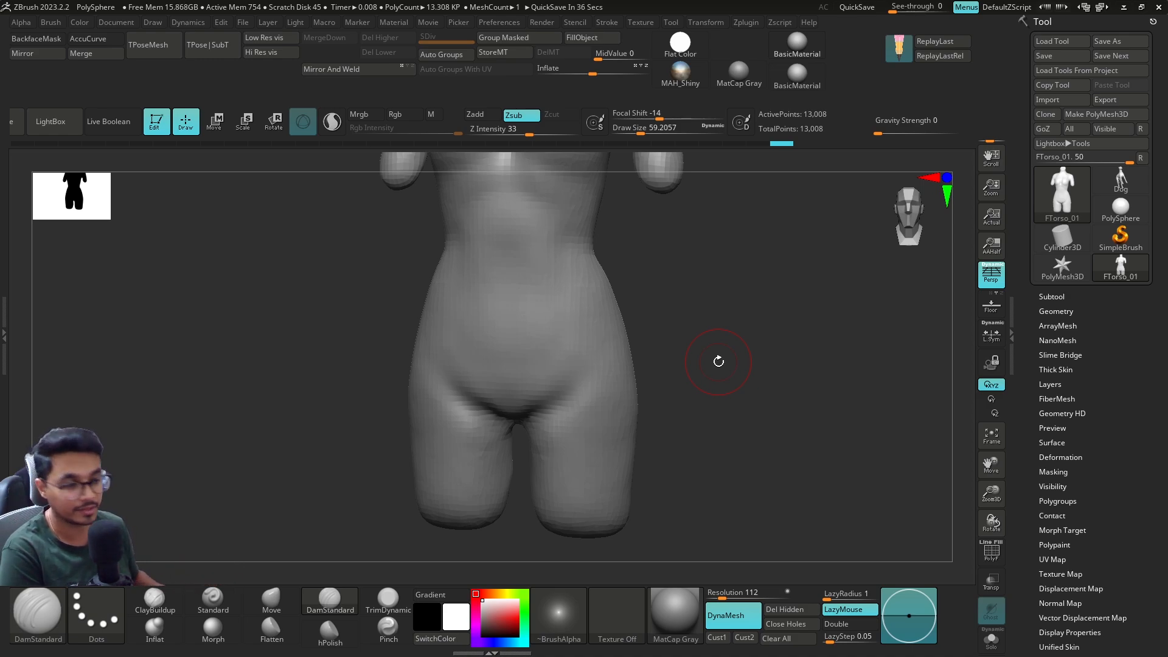
# Step: Mark the upper chest and shoulder areas with a painted mask at a draw size of about 20, and clear the mask
pyautogui.moveTo(718, 362)
pyautogui.mouseDown()
pyautogui.moveTo(784, 253)
pyautogui.moveTo(704, 326)
pyautogui.moveTo(571, 268)
pyautogui.moveTo(672, 323)
pyautogui.moveTo(595, 305)
pyautogui.moveTo(698, 330)
pyautogui.mouseUp()
pyautogui.press('ctrl')
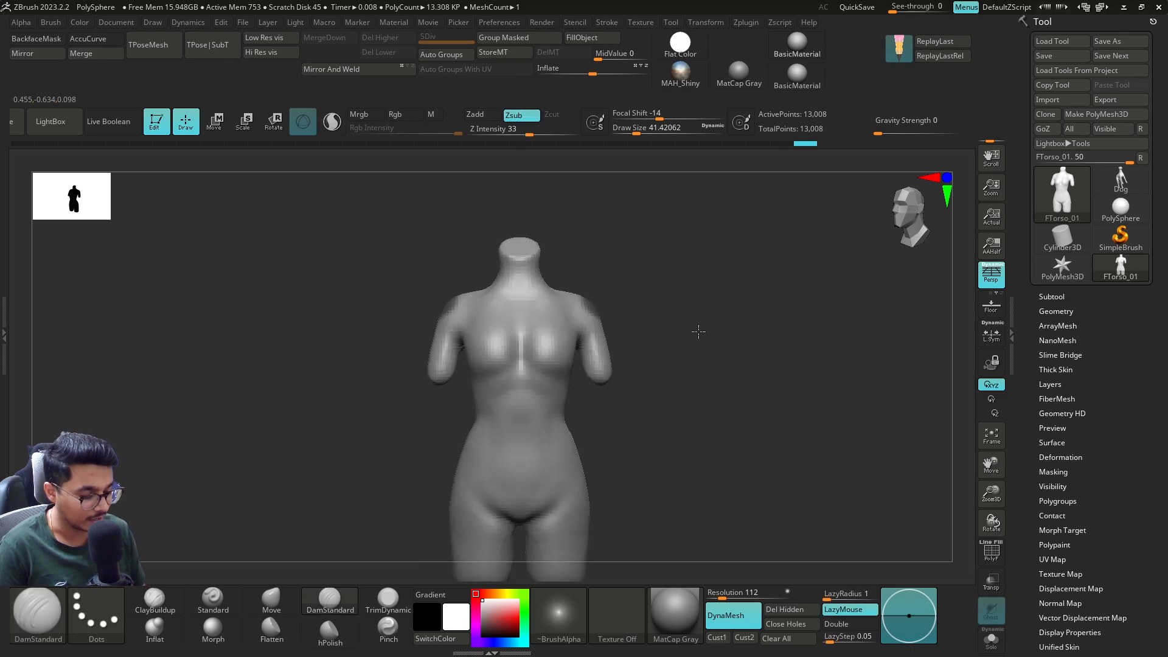
pyautogui.press('s')
pyautogui.moveTo(630, 297); pyautogui.dragTo(629, 330)
pyautogui.press('ctrl')
pyautogui.keyDown('ctrl'); pyautogui.click(540, 318); pyautogui.keyUp('ctrl')
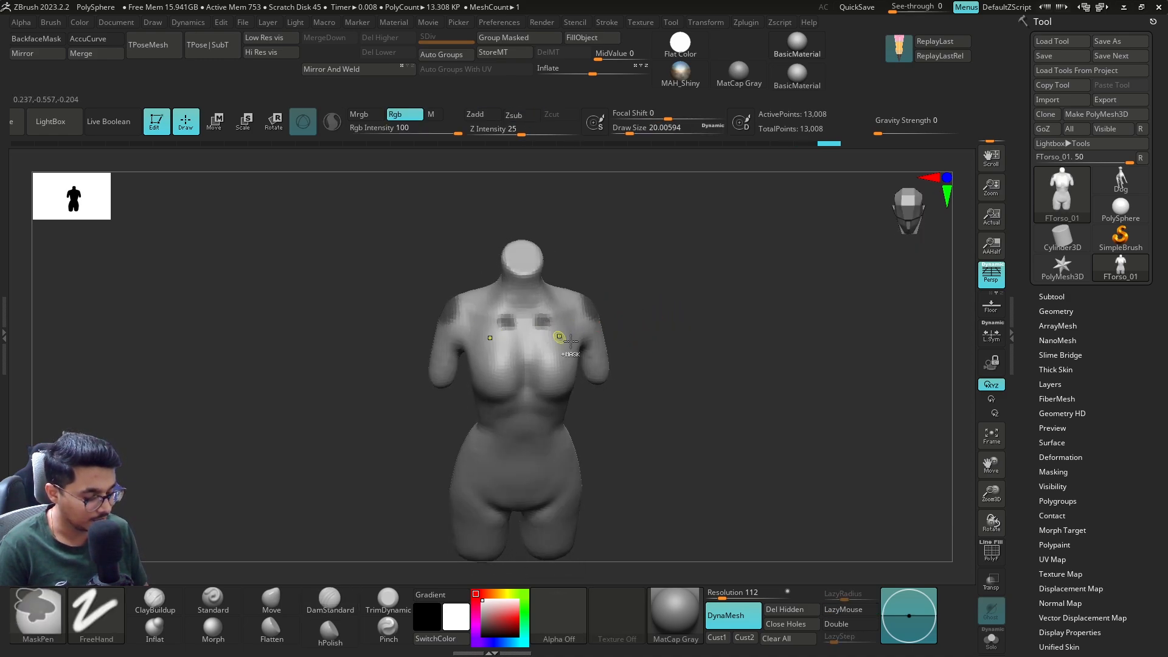
pyautogui.keyDown('ctrl'); pyautogui.moveTo(575, 306); pyautogui.dragTo(578, 309); pyautogui.keyUp('ctrl')
pyautogui.moveTo(692, 326)
pyautogui.keyDown('ctrl'); pyautogui.mouseDown()
pyautogui.moveTo(691, 386)
pyautogui.moveTo(720, 301)
pyautogui.moveTo(750, 330)
pyautogui.mouseUp(); pyautogui.keyUp('ctrl')
# Step: Build up the collarbones from the sternum toward the shoulders with ClayBuildup at a draw size of about 33, and smooth them
pyautogui.click(154, 601)
pyautogui.press('s')
pyautogui.moveTo(585, 355); pyautogui.dragTo(593, 355)
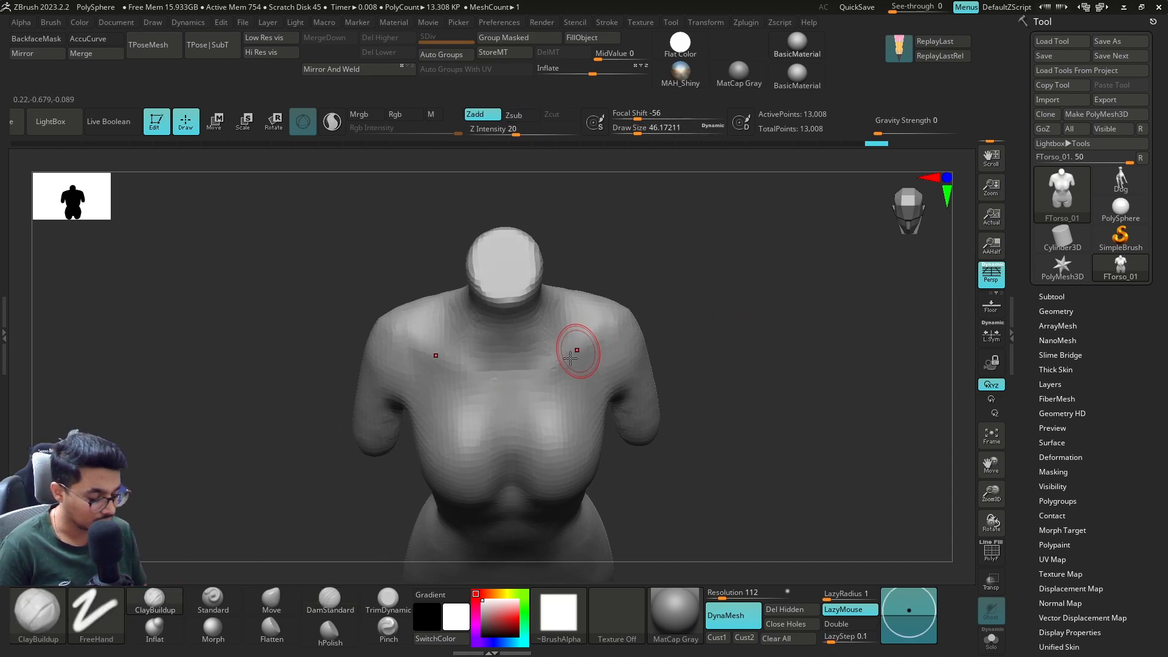
pyautogui.moveTo(530, 379)
pyautogui.mouseDown()
pyautogui.moveTo(513, 380)
pyautogui.moveTo(540, 370)
pyautogui.moveTo(514, 377)
pyautogui.moveTo(529, 341)
pyautogui.mouseUp()
pyautogui.hotkey('ctrl', 'z')
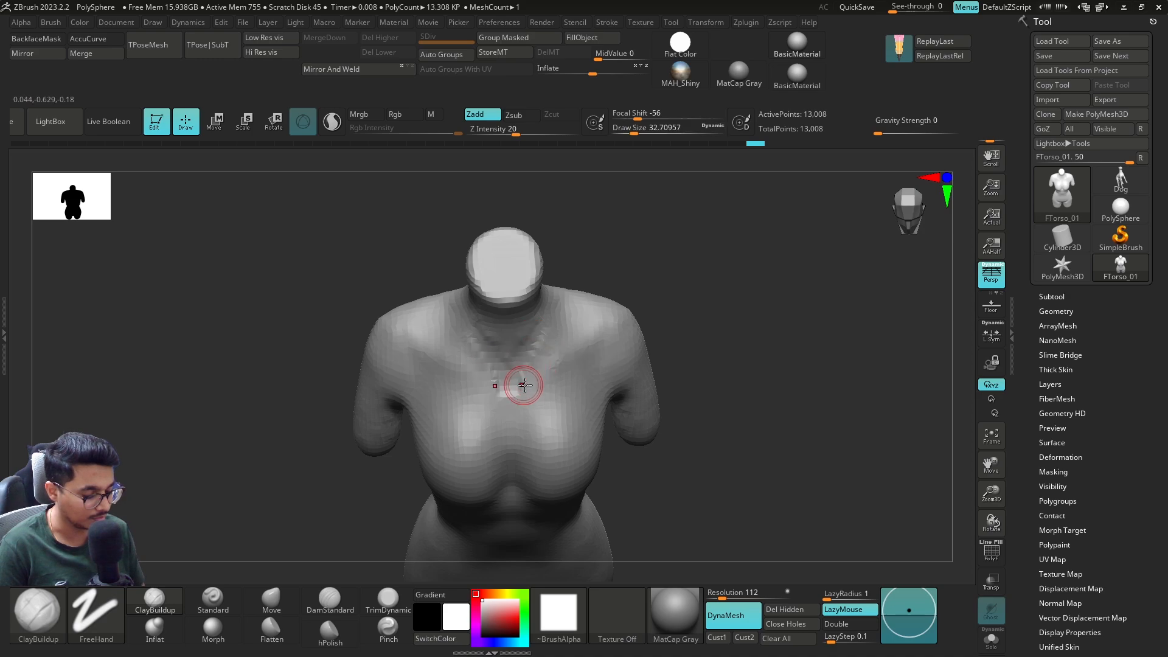
pyautogui.moveTo(521, 386)
pyautogui.mouseDown()
pyautogui.moveTo(542, 359)
pyautogui.moveTo(609, 325)
pyautogui.mouseUp()
pyautogui.press('shift')
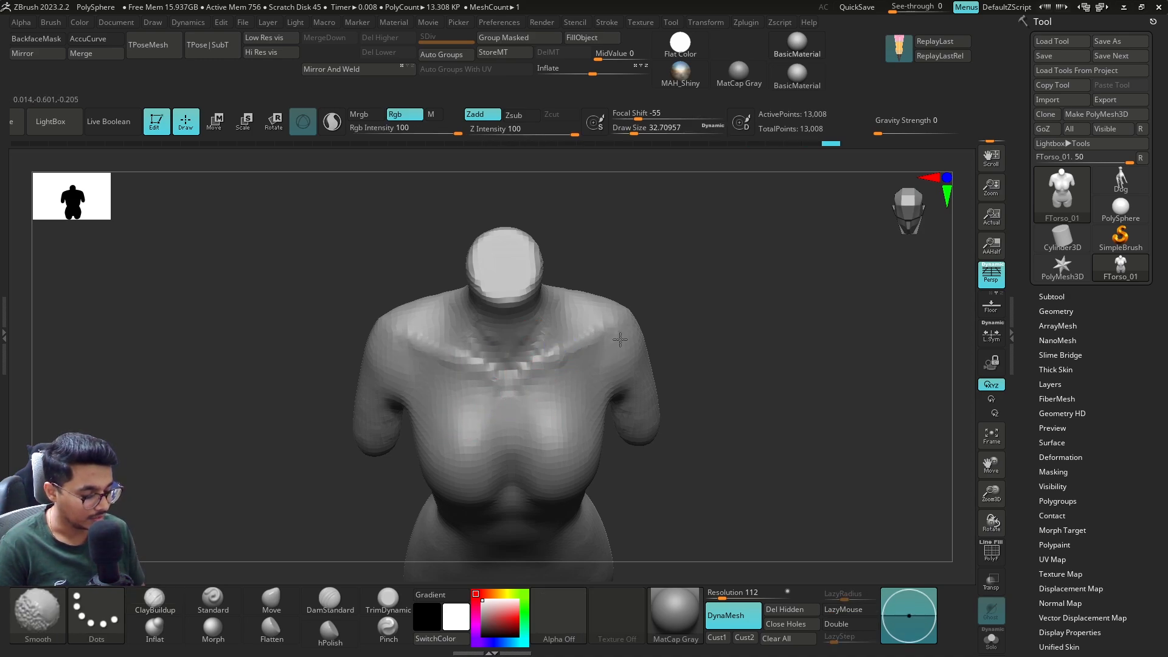
pyautogui.keyDown('shift'); pyautogui.moveTo(540, 354); pyautogui.dragTo(550, 350); pyautogui.keyUp('shift')
# Step: Set the draw size to about 56 and smooth the collarbones and base of the neck
pyautogui.press('s')
pyautogui.moveTo(683, 310)
pyautogui.mouseDown()
pyautogui.moveTo(690, 298)
pyautogui.moveTo(673, 313)
pyautogui.mouseUp()
pyautogui.press('s')
pyautogui.moveTo(671, 317); pyautogui.dragTo(675, 317)
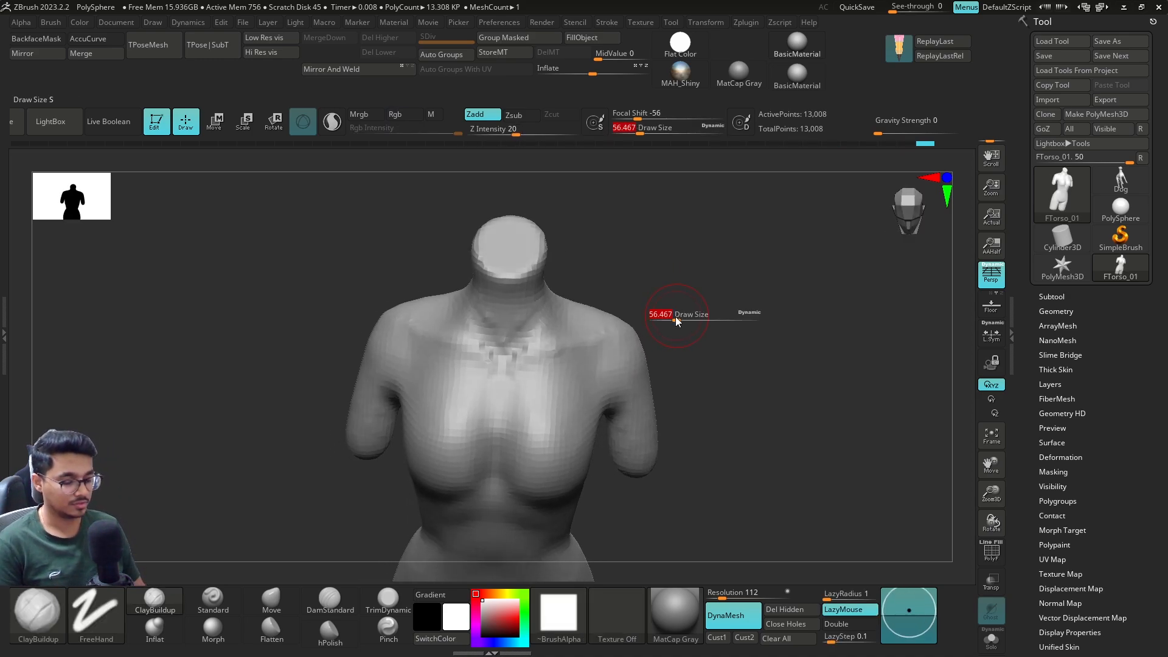
pyautogui.press('shift')
pyautogui.moveTo(563, 315)
pyautogui.mouseDown()
pyautogui.moveTo(554, 326)
pyautogui.moveTo(581, 313)
pyautogui.moveTo(553, 301)
pyautogui.mouseUp()
# Step: Build up the front neck muscles down to the sternum with ClayBuildup at a draw size of about 25
pyautogui.moveTo(612, 238); pyautogui.dragTo(576, 255)
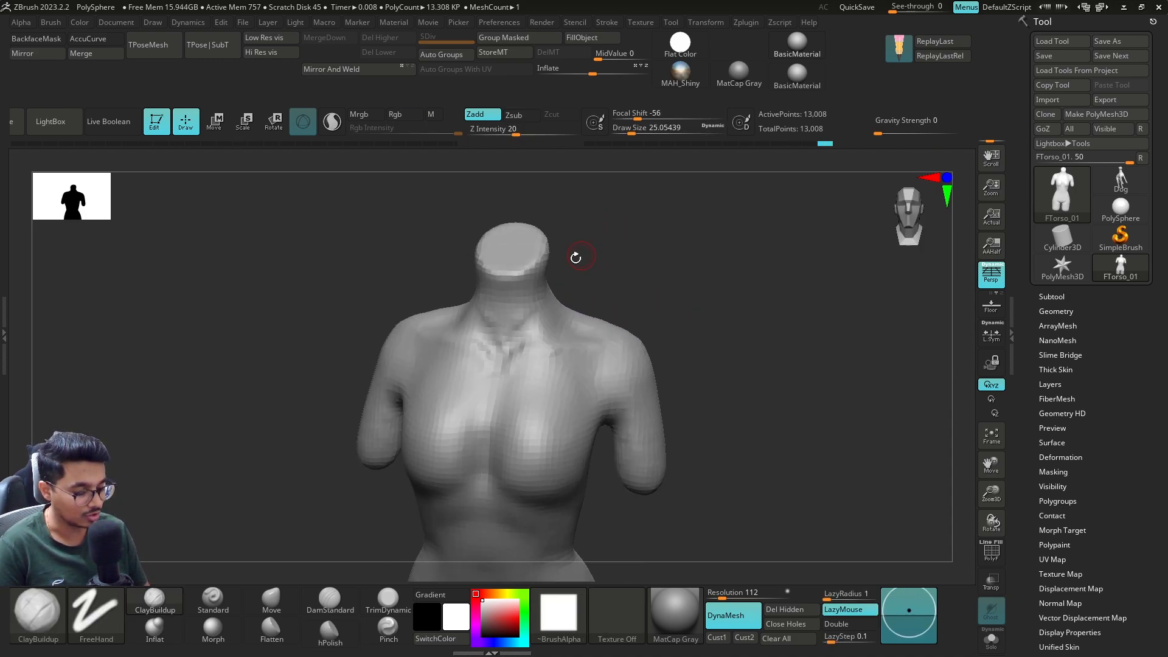
pyautogui.moveTo(538, 299)
pyautogui.mouseDown()
pyautogui.moveTo(517, 359)
pyautogui.moveTo(544, 320)
pyautogui.moveTo(533, 312)
pyautogui.mouseUp()
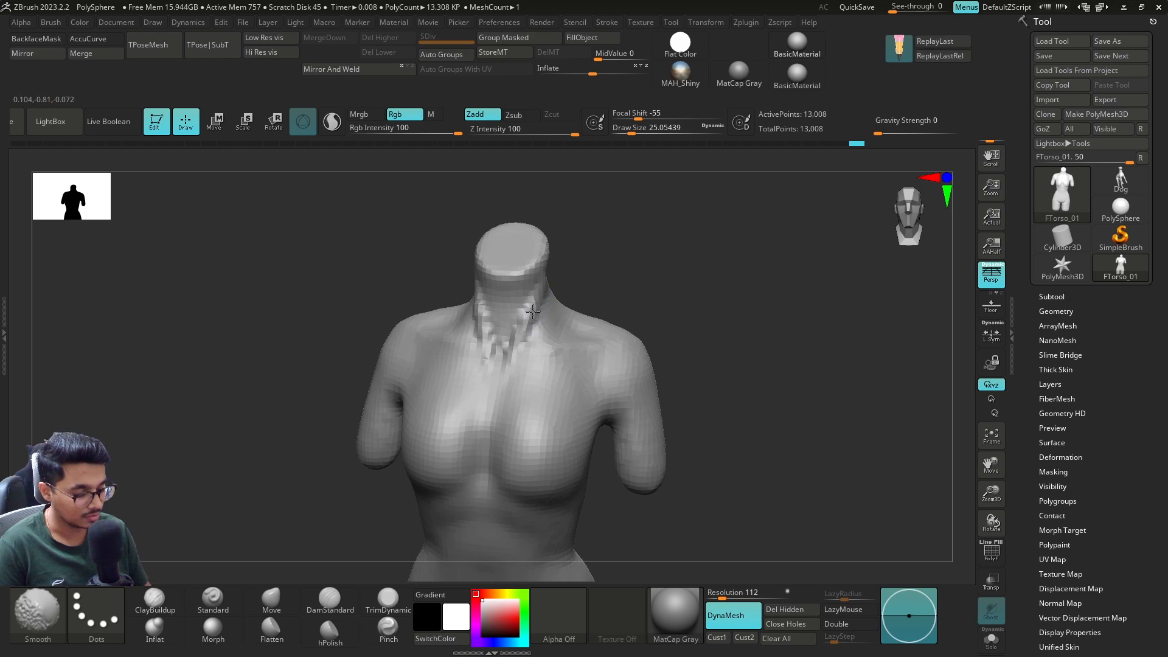
pyautogui.moveTo(552, 327); pyautogui.dragTo(586, 308, button='right')
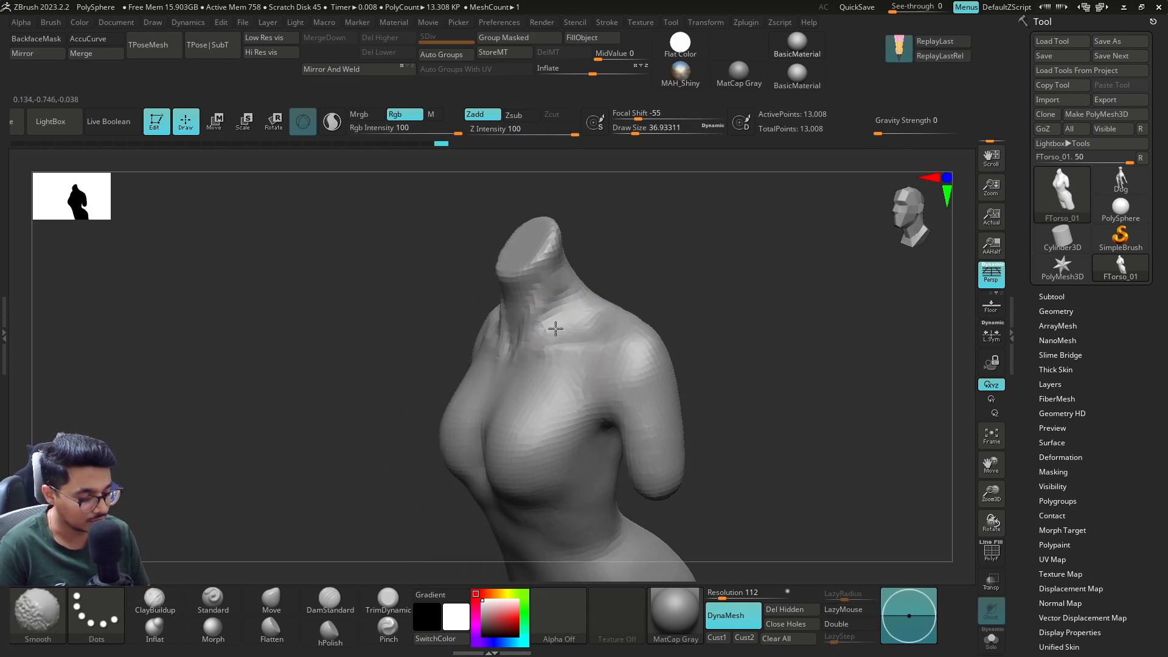
# Step: Build up and smooth the trapezius between the neck and shoulders with ClayBuildup at a draw size of about 39
pyautogui.moveTo(572, 310)
pyautogui.mouseDown(button='right')
pyautogui.moveTo(675, 271)
pyautogui.moveTo(626, 292)
pyautogui.mouseUp(button='right')
pyautogui.press('s')
pyautogui.moveTo(627, 293); pyautogui.dragTo(629, 293)
pyautogui.moveTo(581, 285); pyautogui.dragTo(611, 267)
pyautogui.moveTo(612, 268); pyautogui.dragTo(720, 214, button='right')
pyautogui.moveTo(581, 288); pyautogui.dragTo(589, 279)
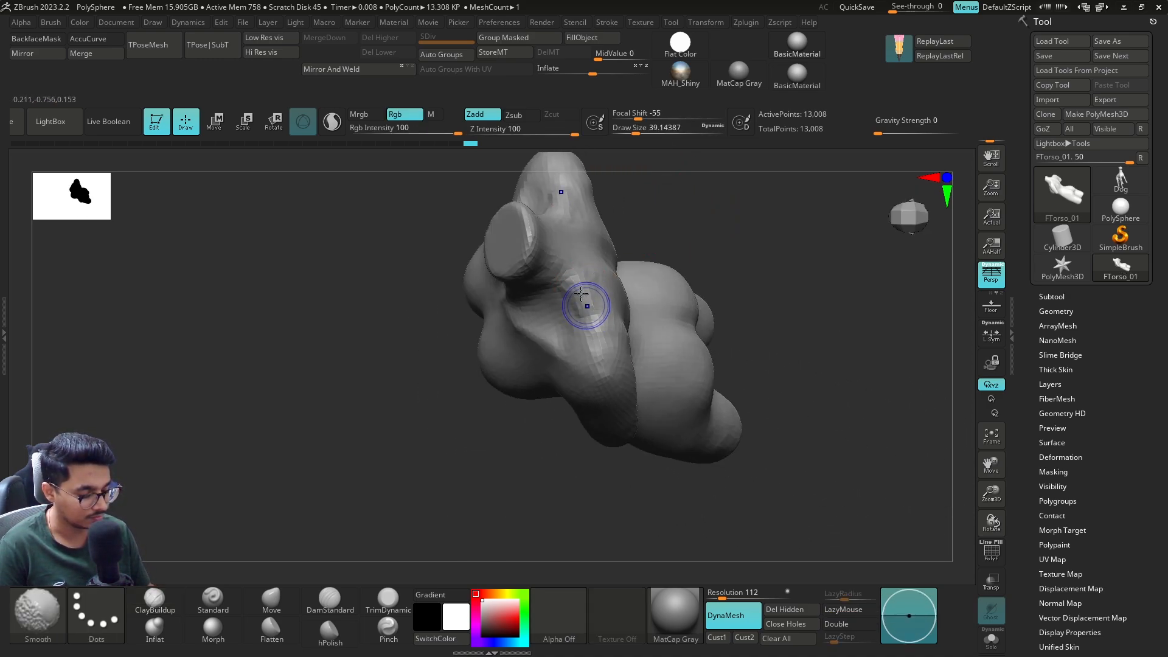
pyautogui.moveTo(717, 252); pyautogui.dragTo(657, 279, button='right')
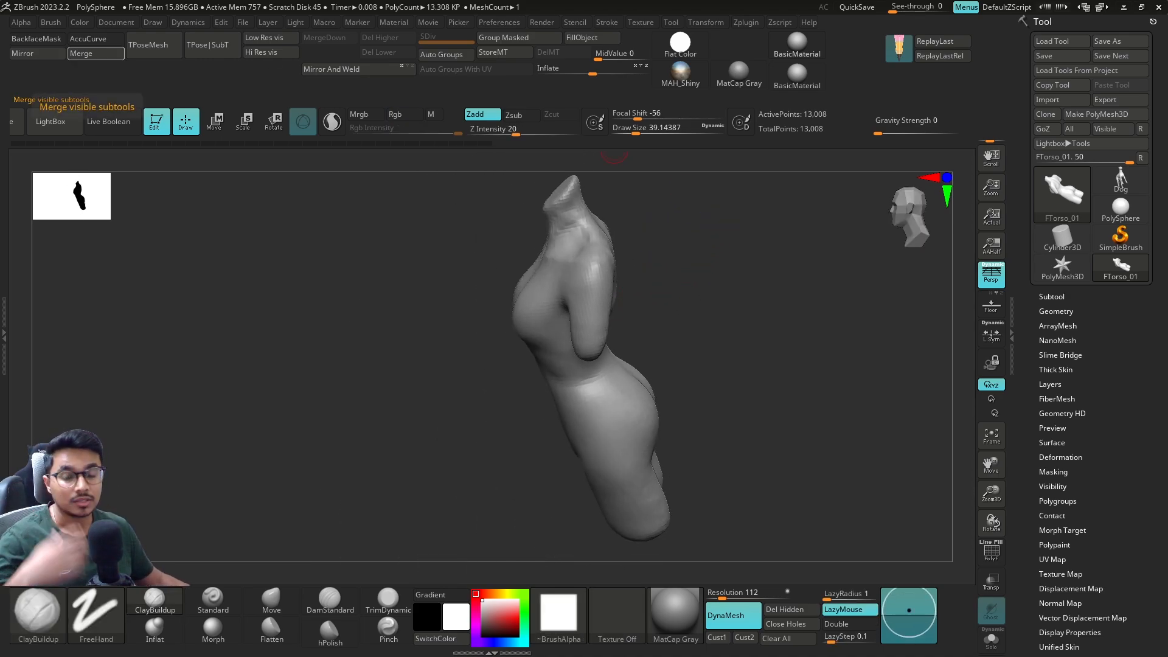
# Step: Build up the deltoids with ClayBuildup at a draw size of about 77, undoing the stroke across the front of the shoulder
pyautogui.keyDown('shift'); pyautogui.moveTo(720, 202); pyautogui.dragTo(690, 305, button='right'); pyautogui.keyUp('shift')
pyautogui.moveTo(689, 304); pyautogui.dragTo(659, 303, button='right')
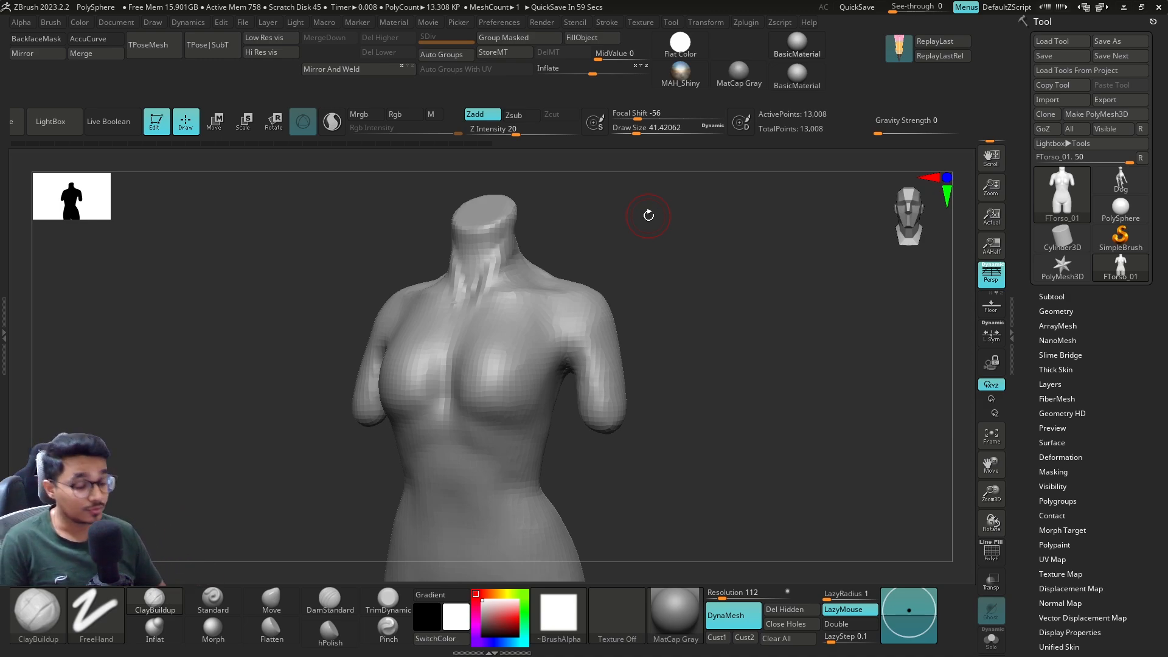
pyautogui.moveTo(648, 215)
pyautogui.mouseDown(button='right')
pyautogui.moveTo(650, 306)
pyautogui.moveTo(560, 321)
pyautogui.mouseUp(button='right')
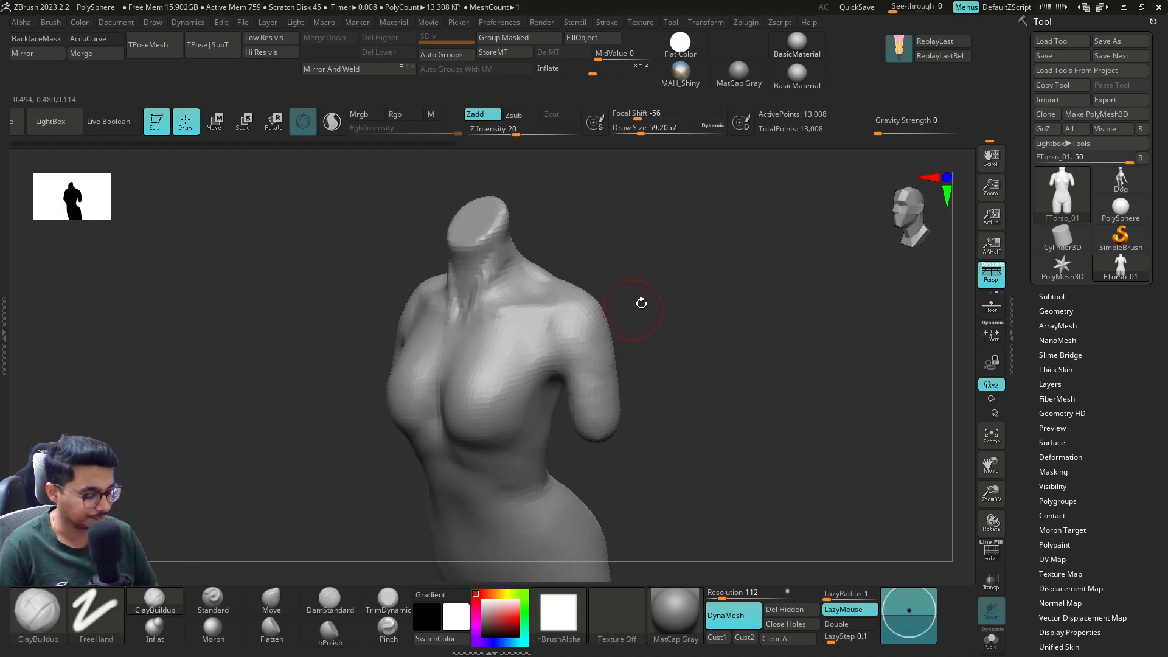
pyautogui.moveTo(638, 300); pyautogui.dragTo(618, 326, button='right')
pyautogui.press('s')
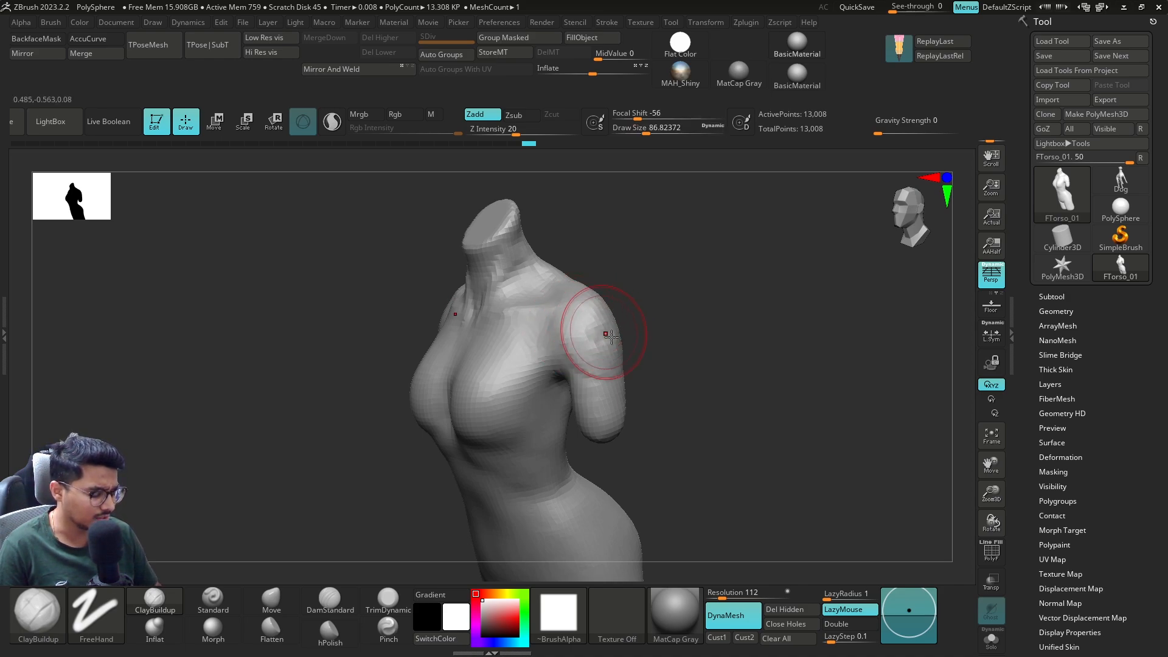
pyautogui.press('[')
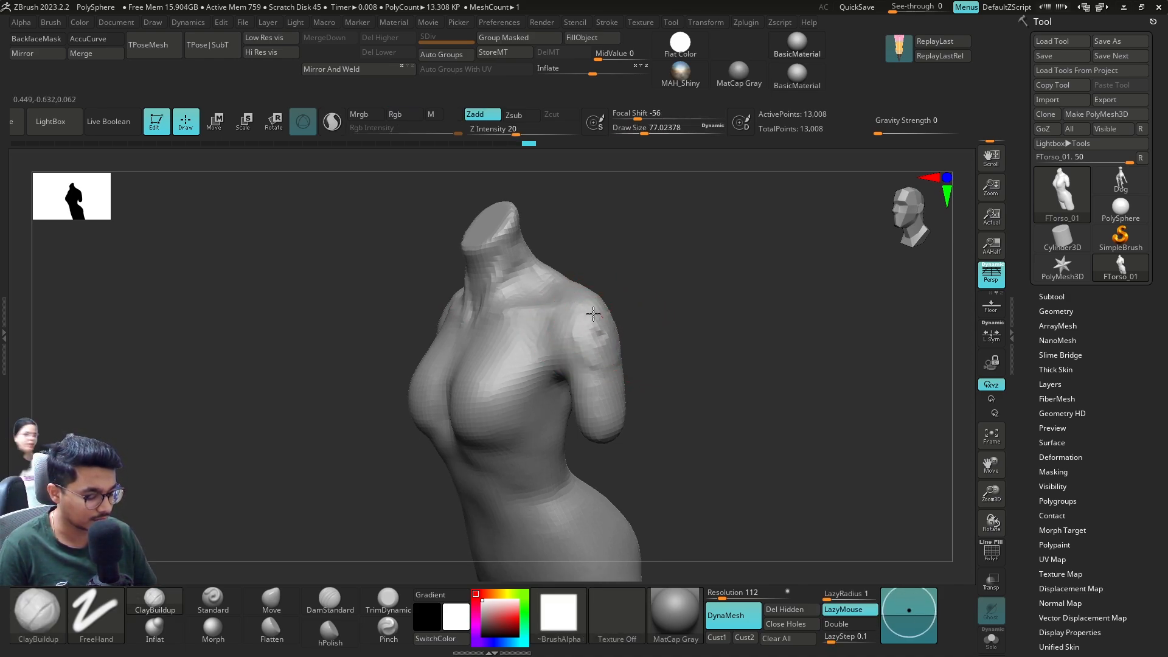
pyautogui.keyDown('shift'); pyautogui.moveTo(629, 346); pyautogui.dragTo(672, 328, button='right'); pyautogui.keyUp('shift')
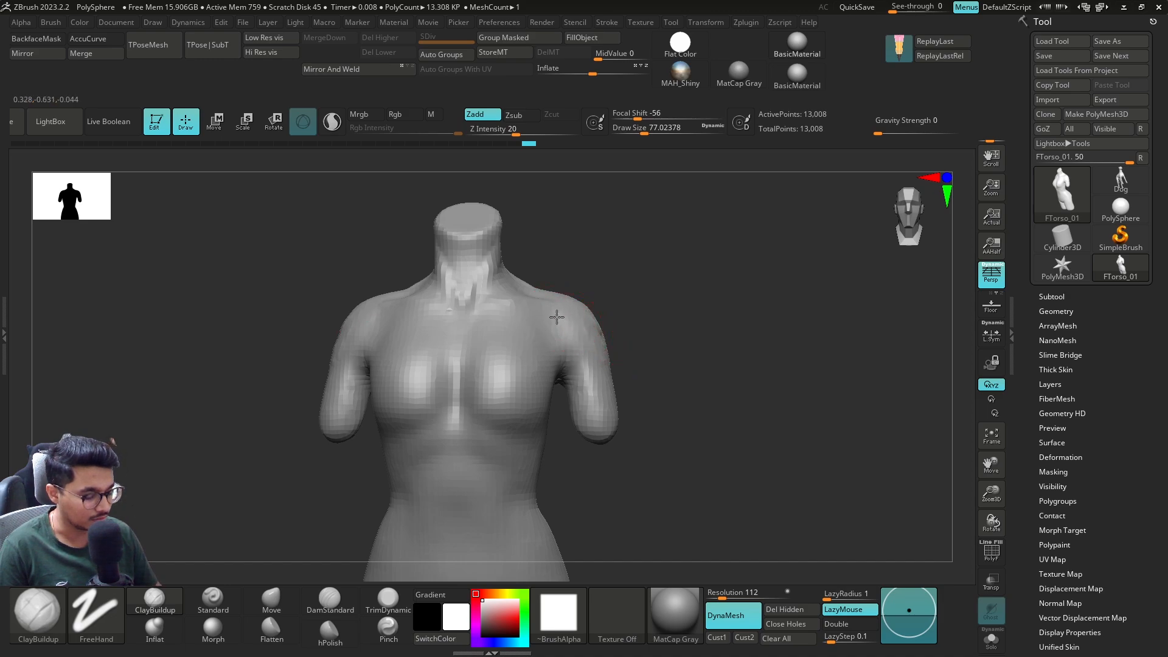
pyautogui.moveTo(556, 317); pyautogui.dragTo(571, 339)
pyautogui.hotkey('ctrl', 'z')
# Step: Build up the area where the chest meets the shoulder with ClayBuildup at a draw size of about 41
pyautogui.moveTo(660, 299); pyautogui.dragTo(621, 313, button='right')
pyautogui.press('s')
pyautogui.moveTo(623, 315)
pyautogui.mouseDown()
pyautogui.moveTo(616, 352)
pyautogui.moveTo(589, 312)
pyautogui.moveTo(604, 331)
pyautogui.moveTo(588, 338)
pyautogui.mouseUp()
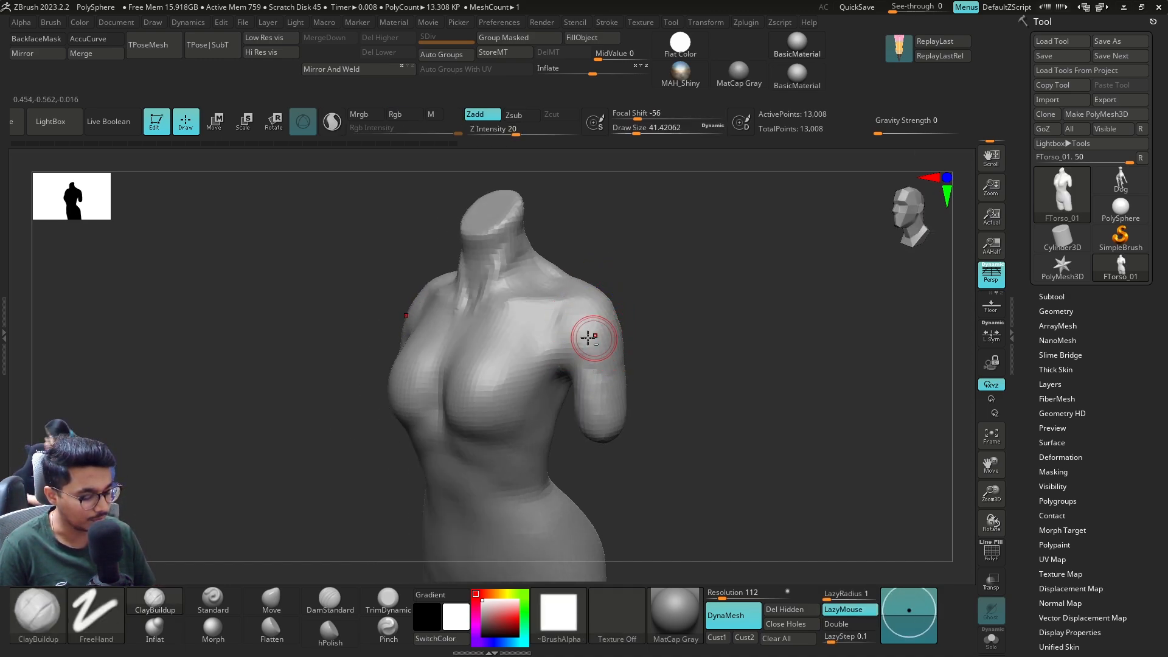
pyautogui.moveTo(500, 354); pyautogui.dragTo(537, 360, button='right')
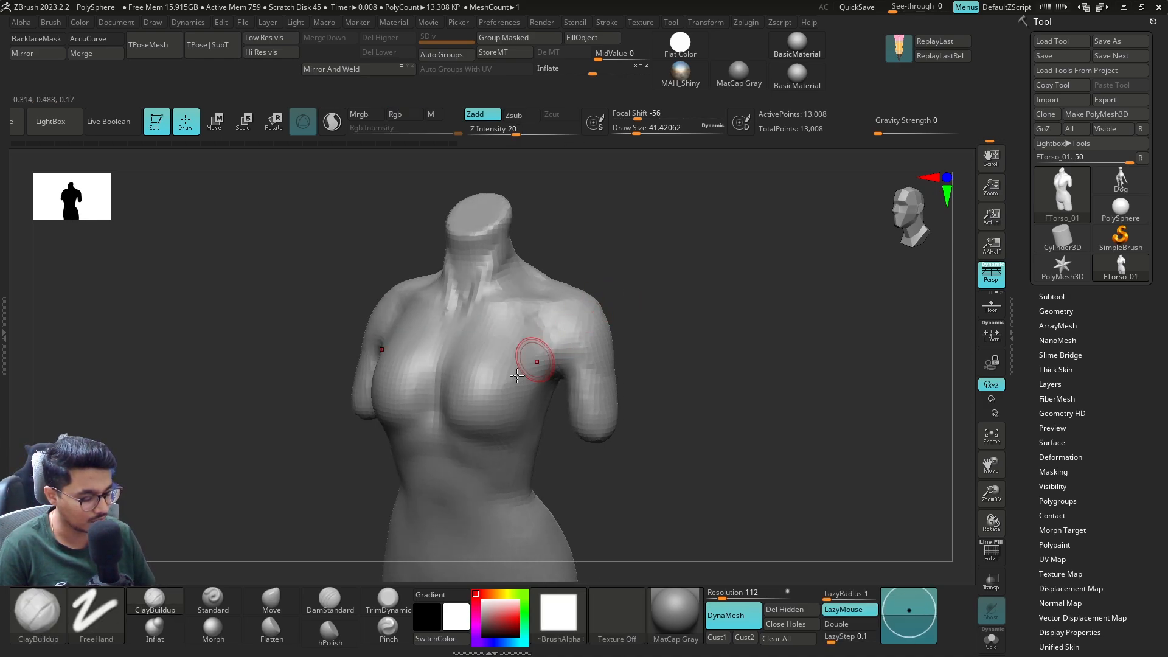
pyautogui.press('s')
pyautogui.moveTo(492, 388); pyautogui.dragTo(477, 391)
pyautogui.press('s')
pyautogui.moveTo(471, 385)
pyautogui.mouseDown()
pyautogui.moveTo(495, 415)
pyautogui.moveTo(474, 394)
pyautogui.mouseUp()
# Step: Build up the lower edge of the rib cage with ClayBuildup at a draw size of about 54 and smooth it
pyautogui.keyDown('alt'); pyautogui.moveTo(578, 457); pyautogui.dragTo(584, 357, button='right'); pyautogui.keyUp('alt')
pyautogui.press('s')
pyautogui.moveTo(572, 395); pyautogui.dragTo(566, 396)
pyautogui.moveTo(575, 396); pyautogui.dragTo(535, 393, button='right')
pyautogui.press('s')
pyautogui.moveTo(569, 383); pyautogui.dragTo(563, 384)
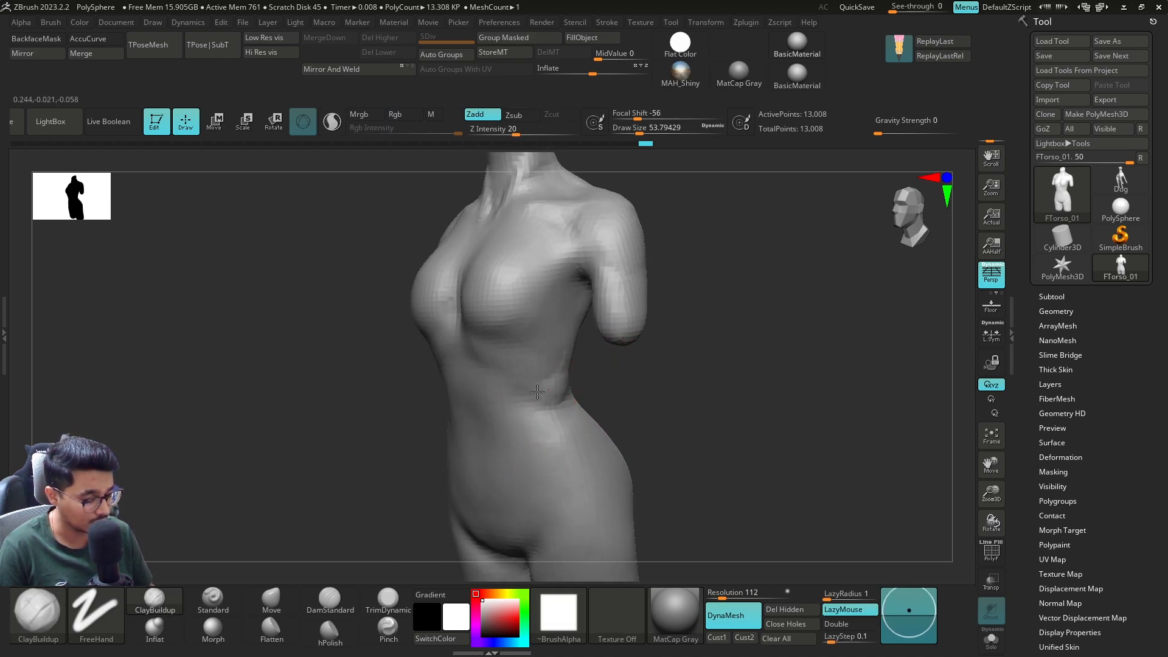
pyautogui.keyDown('shift'); pyautogui.moveTo(493, 359); pyautogui.dragTo(518, 369); pyautogui.keyUp('shift')
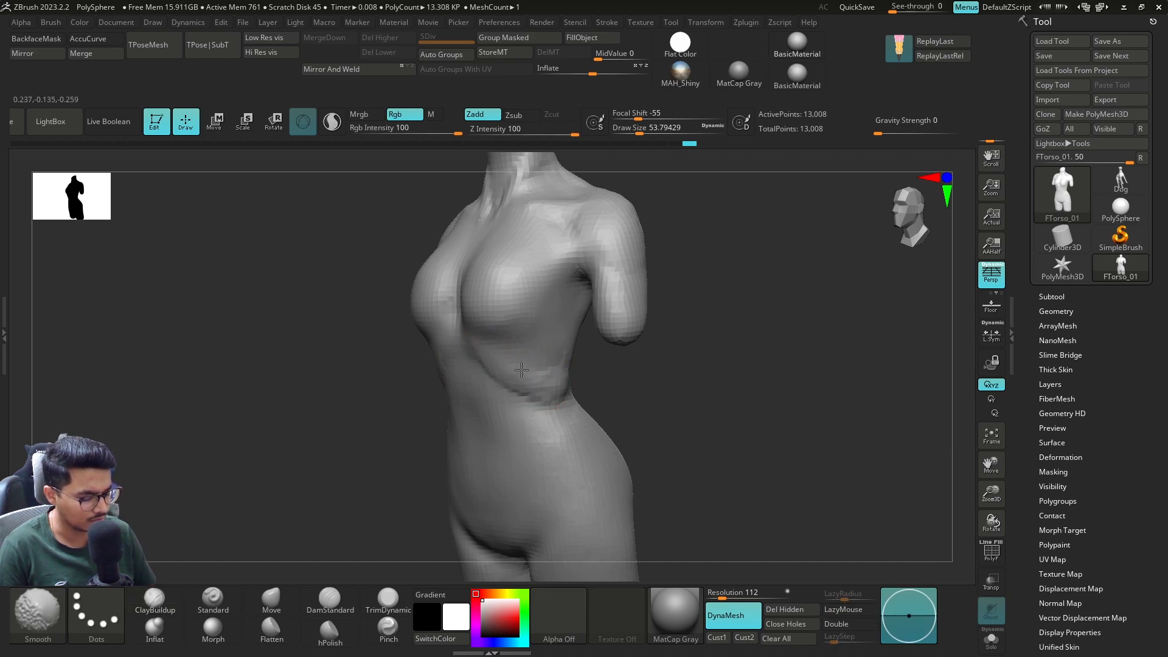
# Step: Carve the cleft between the buttocks with DamStandard at a draw size of about 56
pyautogui.keyDown('alt'); pyautogui.moveTo(626, 392); pyautogui.dragTo(636, 307, button='right'); pyautogui.keyUp('alt')
pyautogui.moveTo(635, 319); pyautogui.dragTo(675, 322, button='right')
pyautogui.press('s')
pyautogui.moveTo(620, 355); pyautogui.dragTo(615, 356)
pyautogui.press('b')
pyautogui.press('d')
pyautogui.press('s')
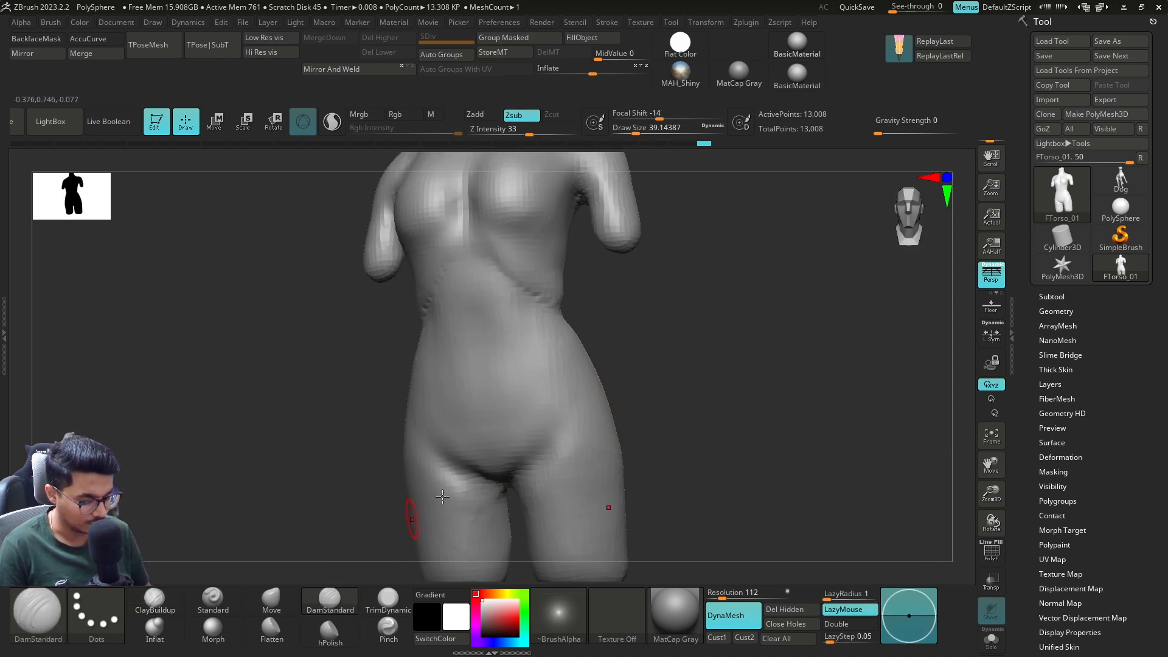
pyautogui.moveTo(629, 411); pyautogui.dragTo(760, 413, button='right')
pyautogui.press('s')
pyautogui.moveTo(586, 402); pyautogui.dragTo(592, 402)
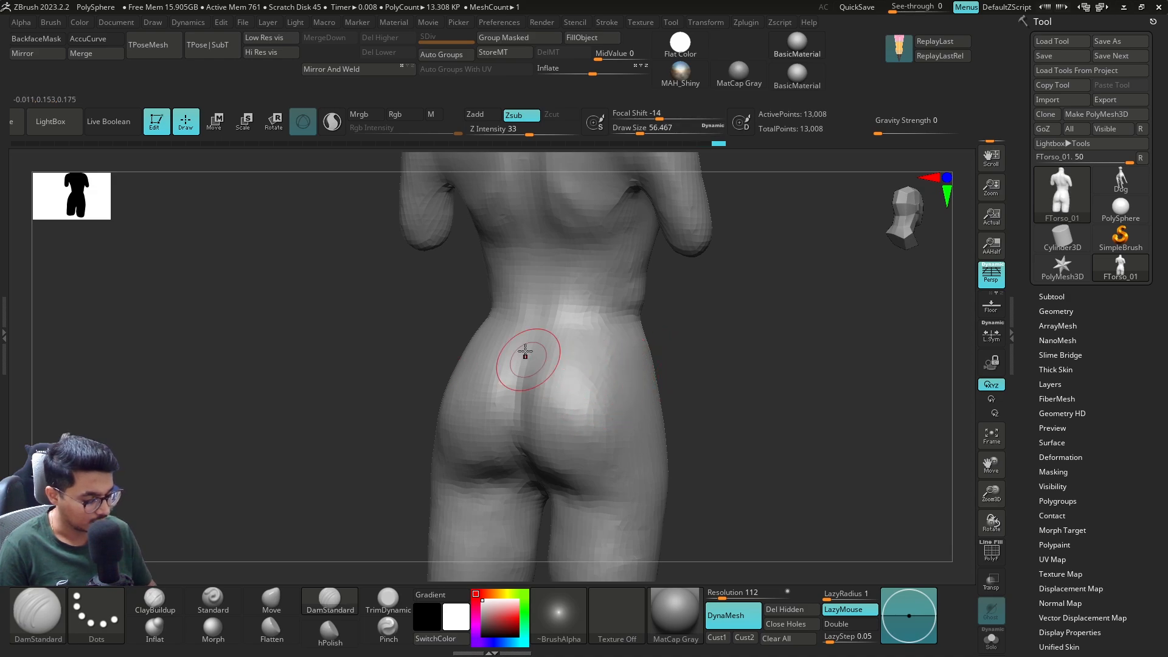
pyautogui.moveTo(527, 358); pyautogui.dragTo(539, 486)
pyautogui.moveTo(520, 398); pyautogui.dragTo(535, 346, button='right')
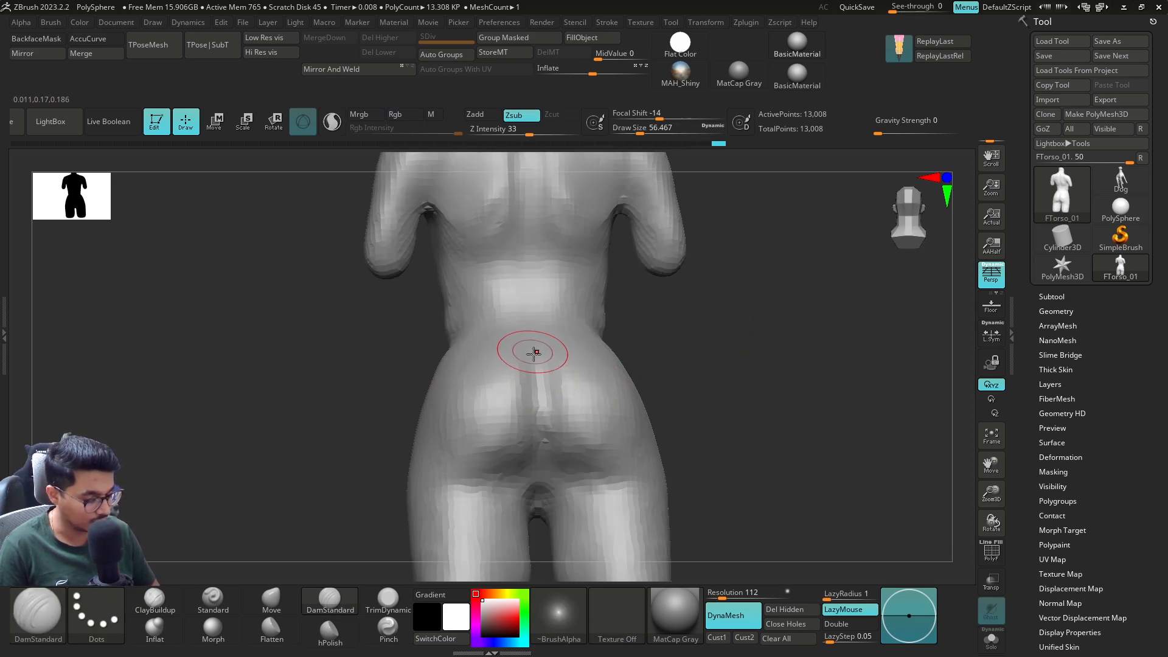
pyautogui.moveTo(534, 347); pyautogui.dragTo(538, 533)
# Step: Smooth the top of the cleft and carve V-shaped creases over the sacrum with DamStandard at a draw size of about 49
pyautogui.moveTo(670, 352); pyautogui.dragTo(605, 385, button='right')
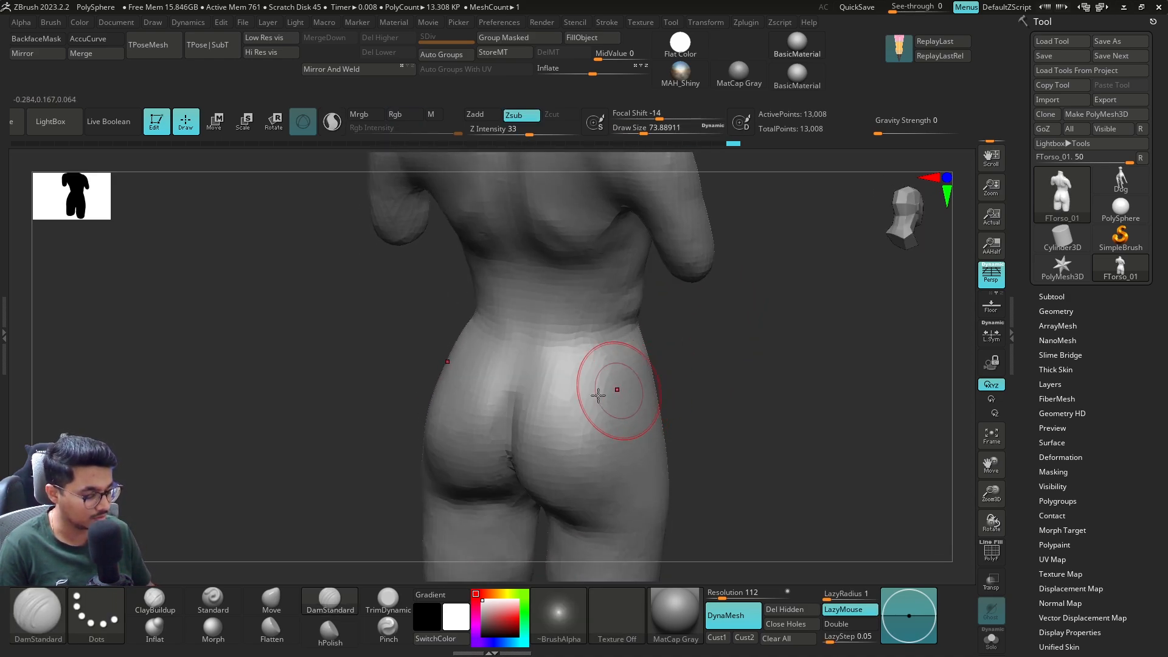
pyautogui.keyDown('shift'); pyautogui.moveTo(515, 411); pyautogui.dragTo(542, 361); pyautogui.keyUp('shift')
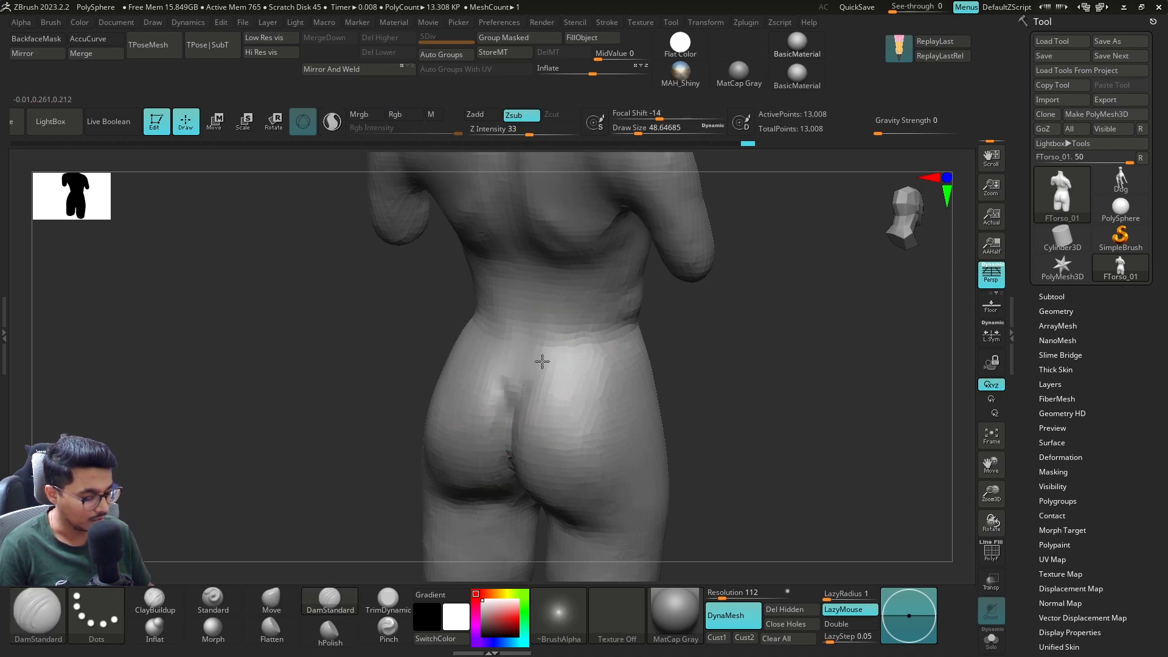
pyautogui.moveTo(553, 353); pyautogui.dragTo(534, 381, button='right')
pyautogui.keyDown('ctrl'); pyautogui.moveTo(663, 375); pyautogui.dragTo(641, 360, button='right'); pyautogui.keyUp('ctrl')
pyautogui.keyDown('alt'); pyautogui.moveTo(646, 263); pyautogui.dragTo(641, 306, button='right'); pyautogui.keyUp('alt')
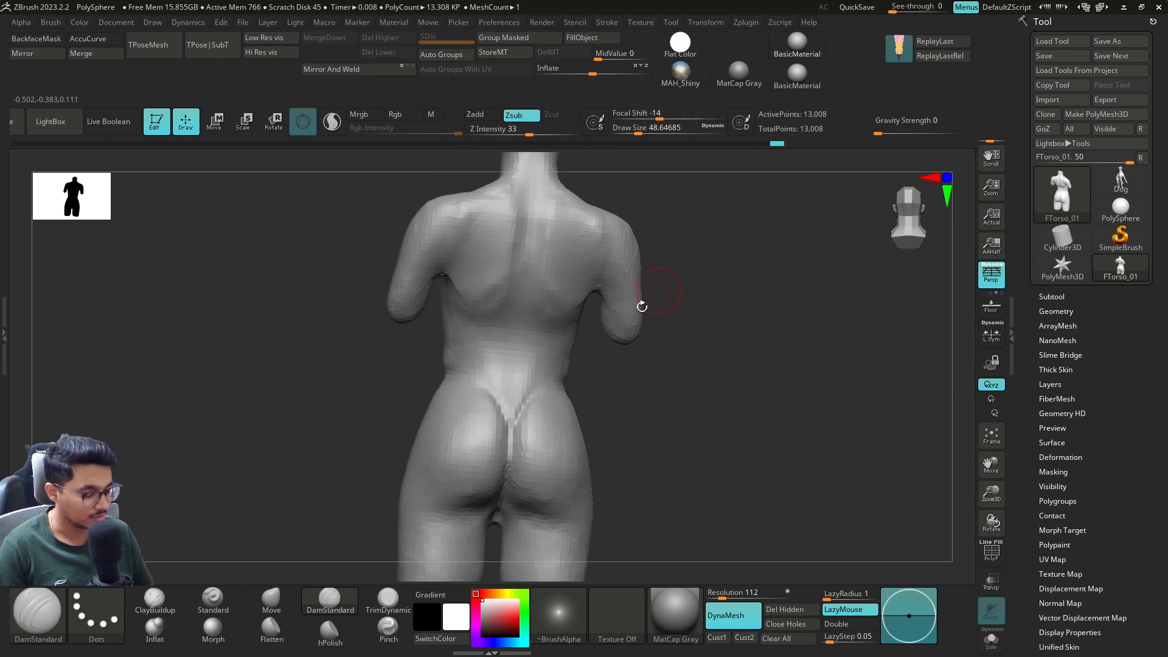
# Step: Build up the edges of the shoulder blades with ClayBuildup at a draw size of about 41
pyautogui.click(154, 604)
pyautogui.moveTo(625, 264); pyautogui.dragTo(606, 227)
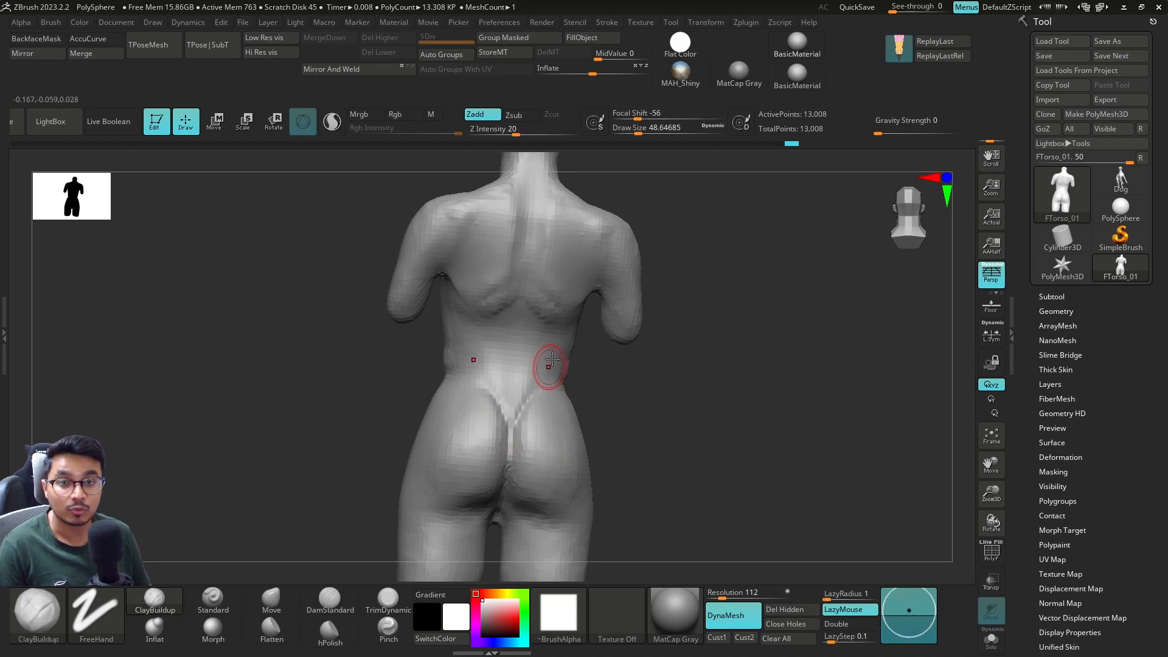
pyautogui.press('[')
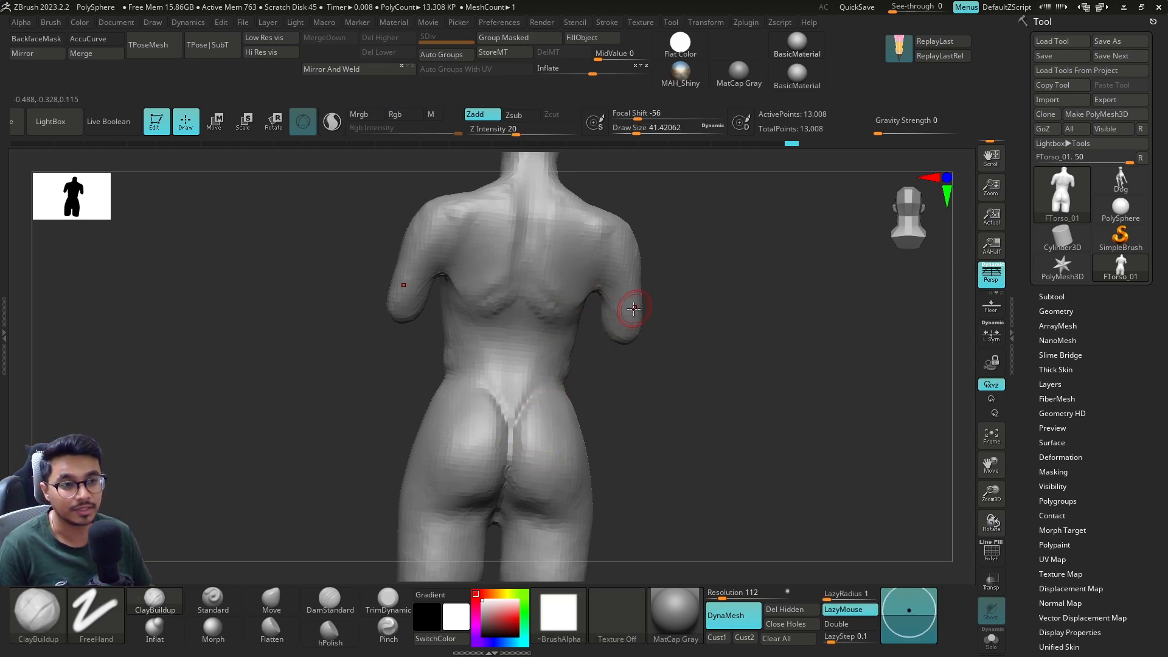
pyautogui.moveTo(454, 274); pyautogui.dragTo(472, 303)
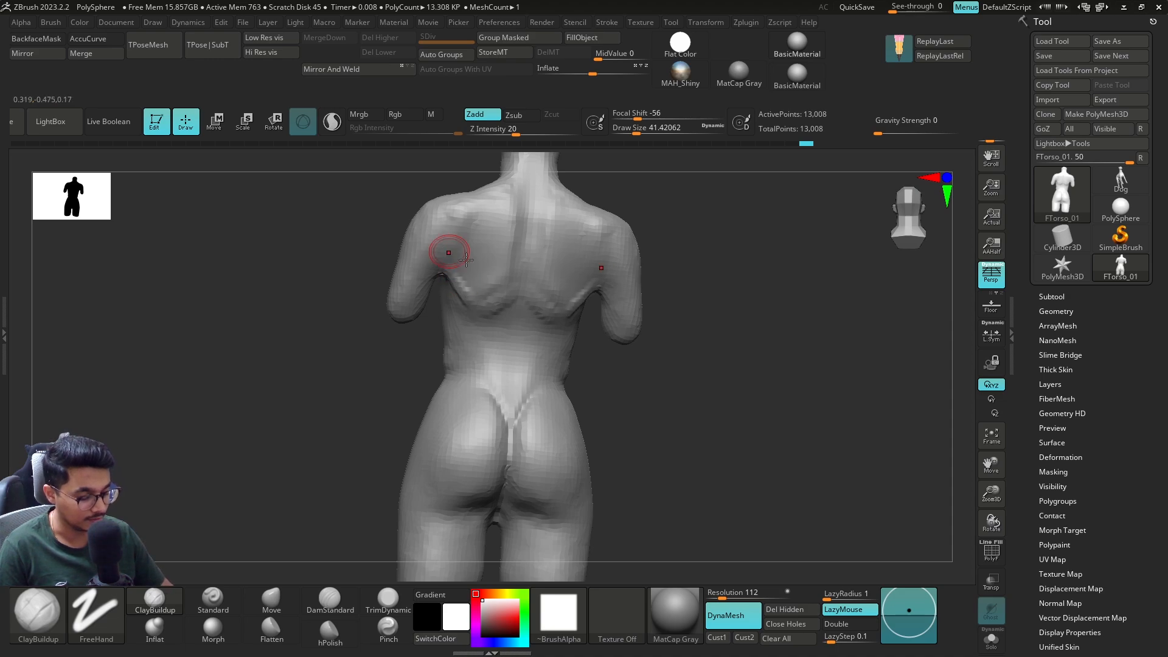
# Step: Build up the muscle columns along the spine from the neck to the sacrum with ClayBuildup at draw sizes of about 33 and 46
pyautogui.moveTo(514, 209)
pyautogui.mouseDown()
pyautogui.moveTo(502, 242)
pyautogui.moveTo(522, 237)
pyautogui.mouseUp()
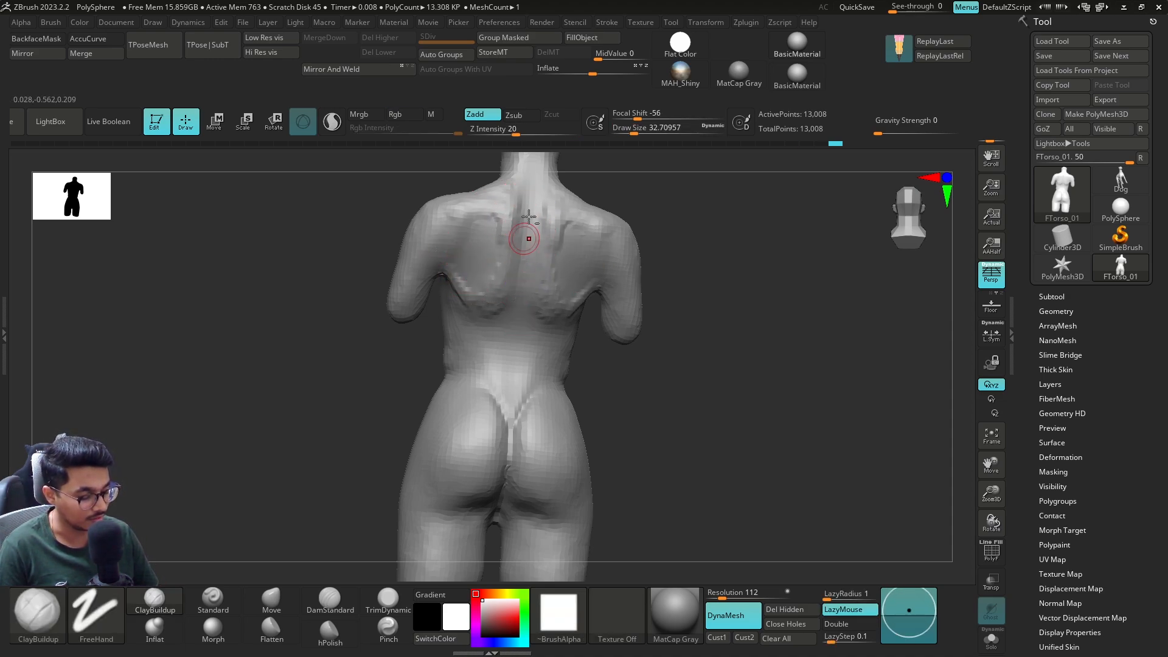
pyautogui.moveTo(618, 368); pyautogui.dragTo(567, 360)
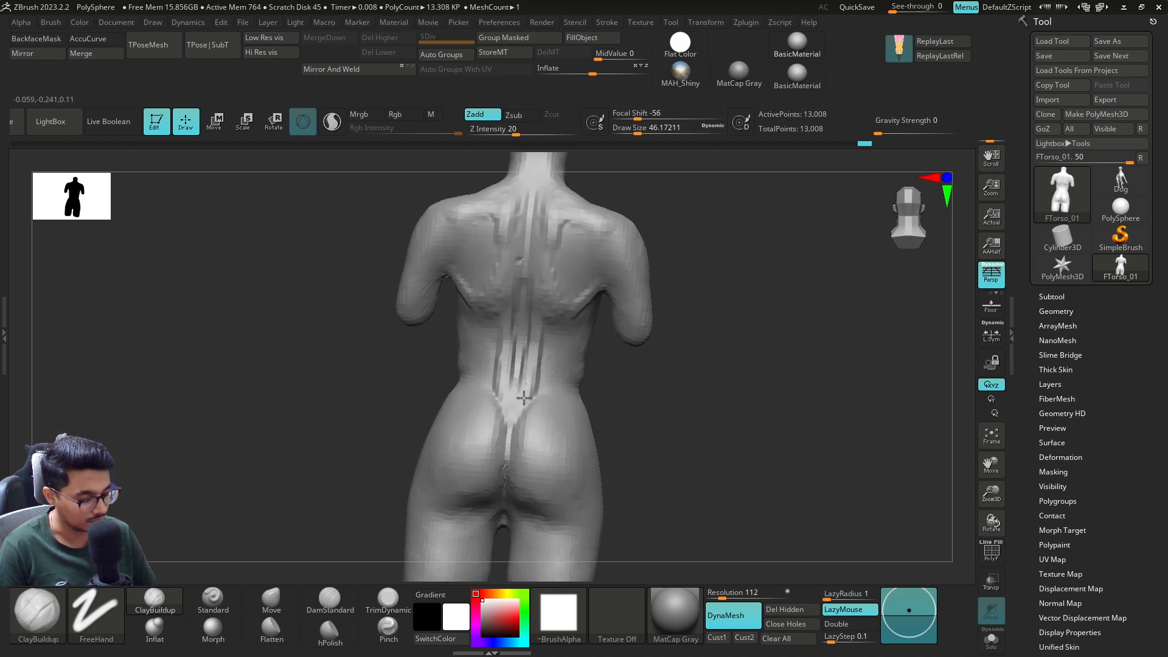
pyautogui.moveTo(524, 397); pyautogui.dragTo(528, 384)
pyautogui.keyDown('alt'); pyautogui.moveTo(658, 421); pyautogui.dragTo(667, 364); pyautogui.keyUp('alt')
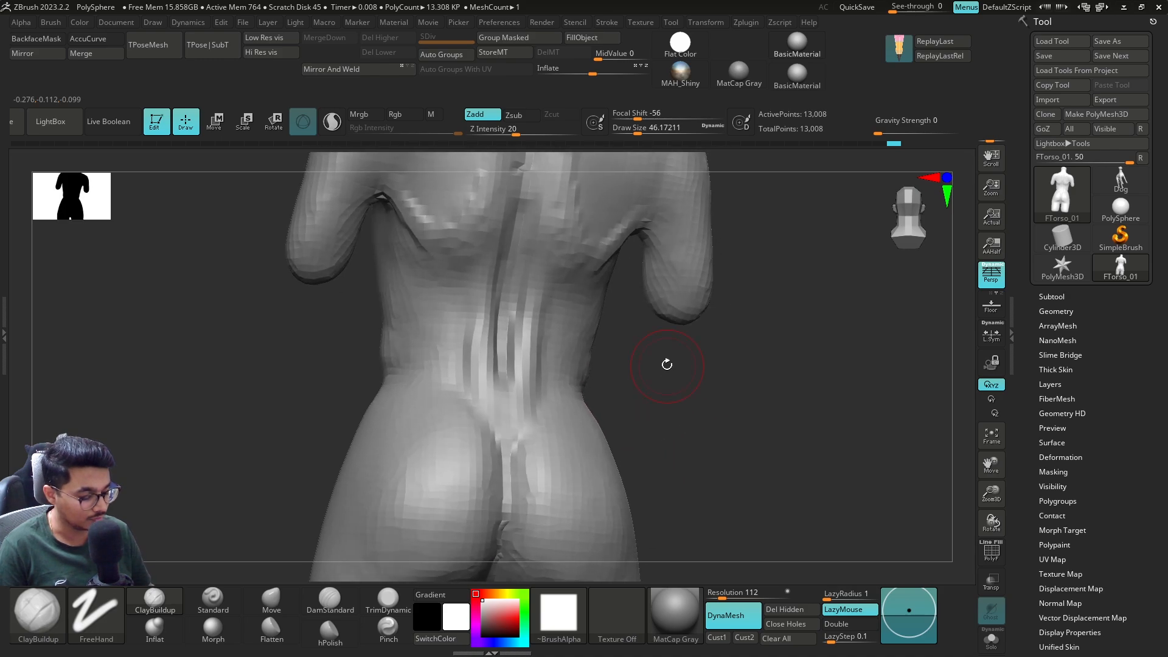
# Step: Smooth the lower back at a draw size of about 46 and the upper back at about 62
pyautogui.moveTo(492, 360)
pyautogui.keyDown('shift'); pyautogui.mouseDown()
pyautogui.moveTo(487, 329)
pyautogui.moveTo(490, 402)
pyautogui.mouseUp(); pyautogui.keyUp('shift')
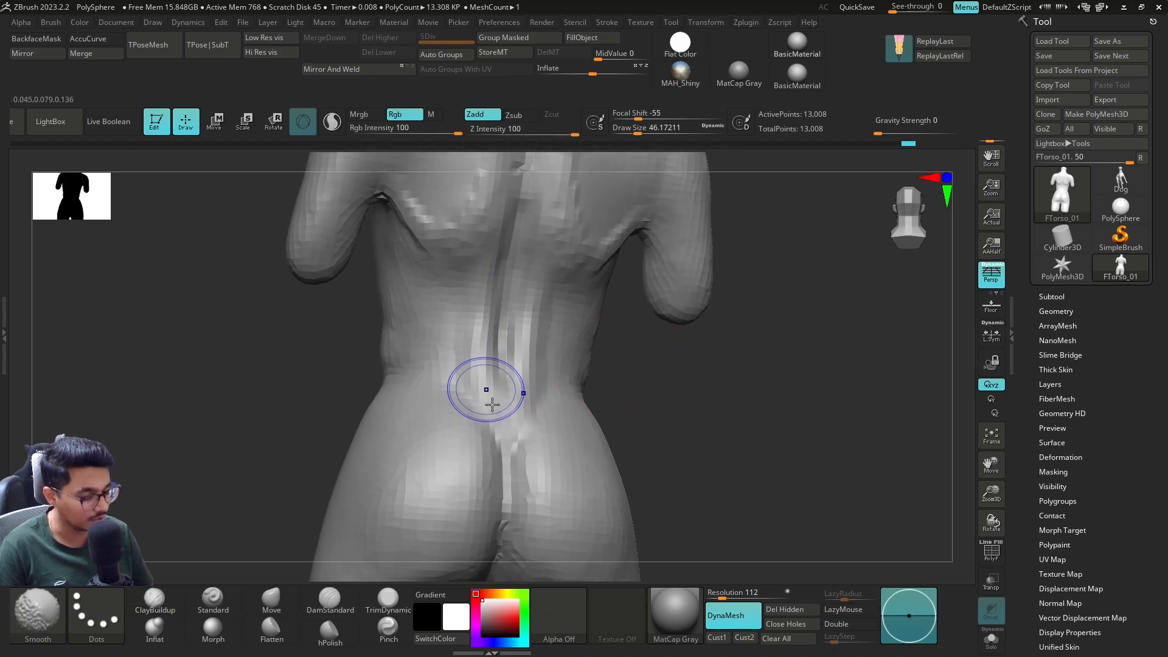
pyautogui.moveTo(633, 395)
pyautogui.keyDown('alt'); pyautogui.mouseDown()
pyautogui.moveTo(660, 361)
pyautogui.moveTo(602, 365)
pyautogui.mouseUp(); pyautogui.keyUp('alt')
pyautogui.press(']')
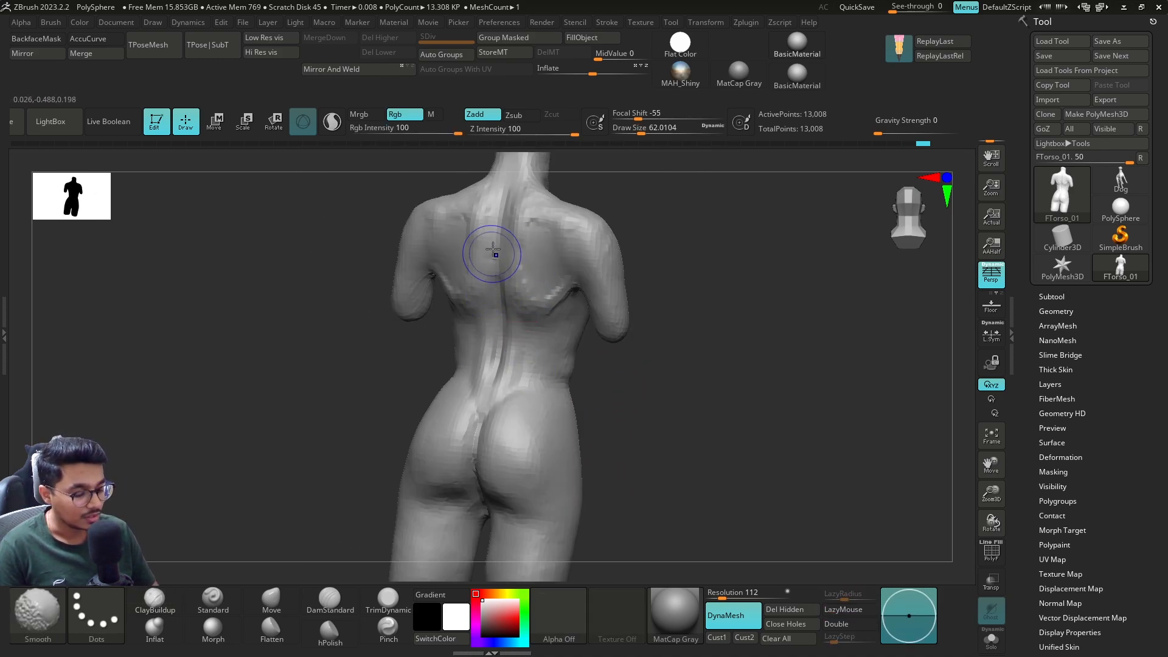
pyautogui.moveTo(492, 253)
pyautogui.keyDown('shift'); pyautogui.mouseDown()
pyautogui.moveTo(461, 249)
pyautogui.moveTo(480, 243)
pyautogui.mouseUp(); pyautogui.keyUp('shift')
pyautogui.keyDown('alt'); pyautogui.moveTo(645, 262); pyautogui.dragTo(646, 332); pyautogui.keyUp('alt')
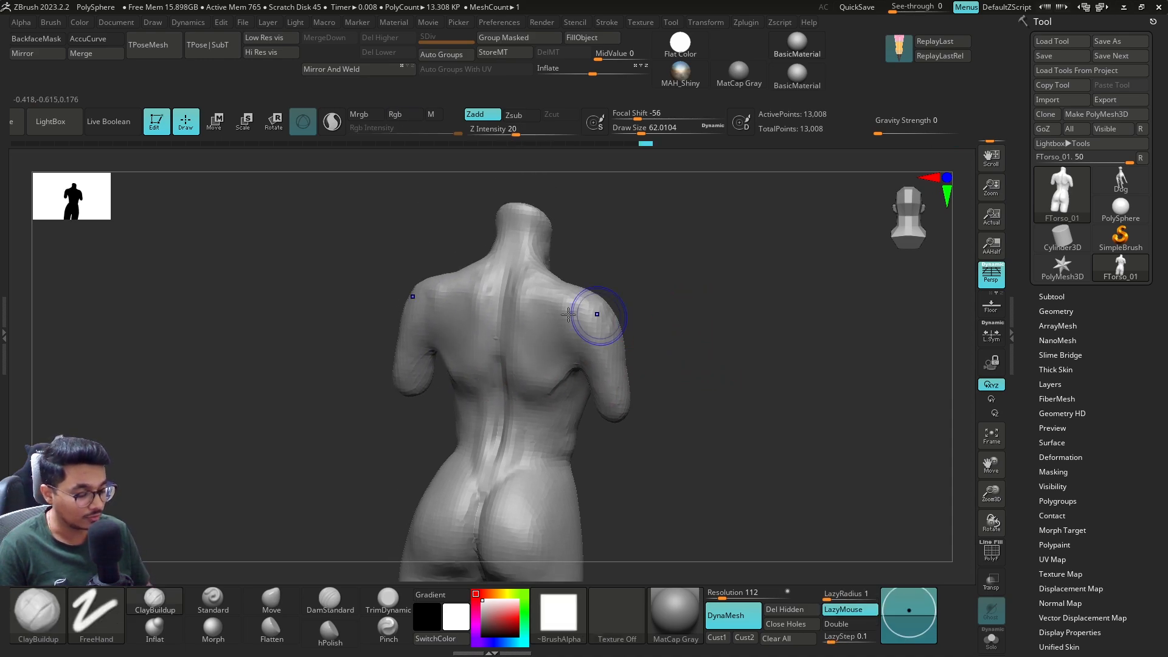
# Step: Smooth the shoulder blades and build up the upper back with ClayBuildup at a draw size of about 83
pyautogui.keyDown('shift'); pyautogui.moveTo(550, 307); pyautogui.dragTo(526, 328); pyautogui.keyUp('shift')
pyautogui.moveTo(611, 298); pyautogui.dragTo(647, 293)
pyautogui.moveTo(496, 287)
pyautogui.keyDown('shift'); pyautogui.mouseDown()
pyautogui.moveTo(443, 349)
pyautogui.moveTo(456, 314)
pyautogui.moveTo(427, 349)
pyautogui.mouseUp(); pyautogui.keyUp('shift')
pyautogui.press('s')
pyautogui.press('s')
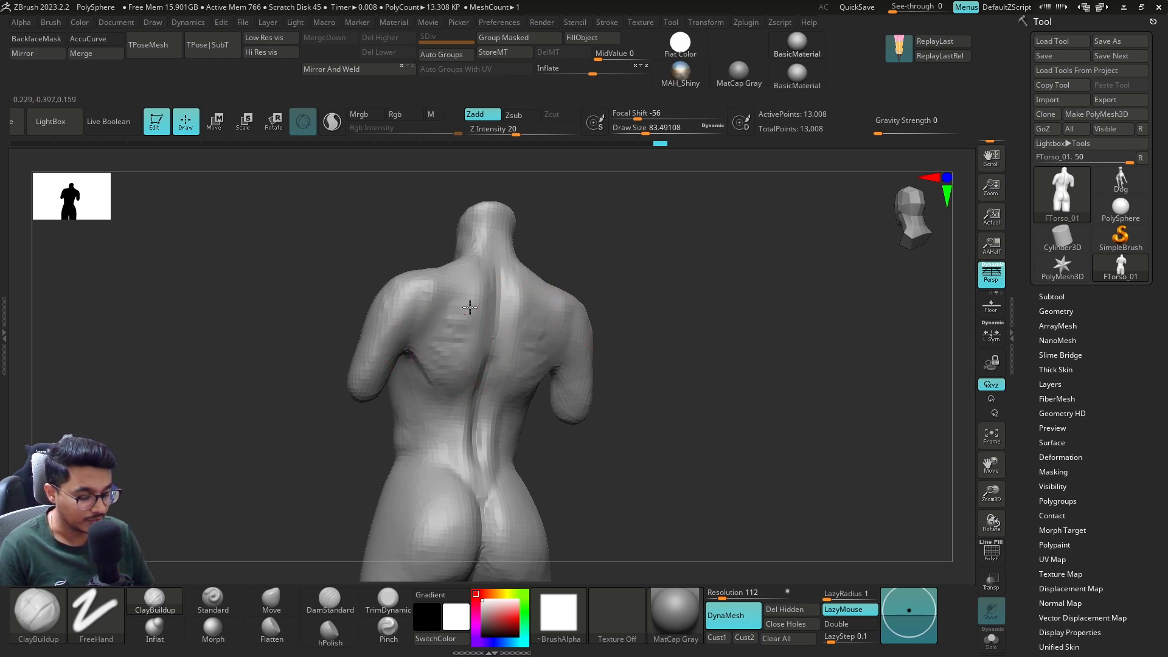
pyautogui.press('s')
pyautogui.moveTo(468, 308); pyautogui.dragTo(453, 330)
# Step: Smooth the sides of the lower rib cage and refine the waist contour with the Move brush at a draw size of about 62
pyautogui.moveTo(648, 294)
pyautogui.mouseDown()
pyautogui.moveTo(535, 304)
pyautogui.moveTo(462, 384)
pyautogui.mouseUp()
pyautogui.click(329, 599)
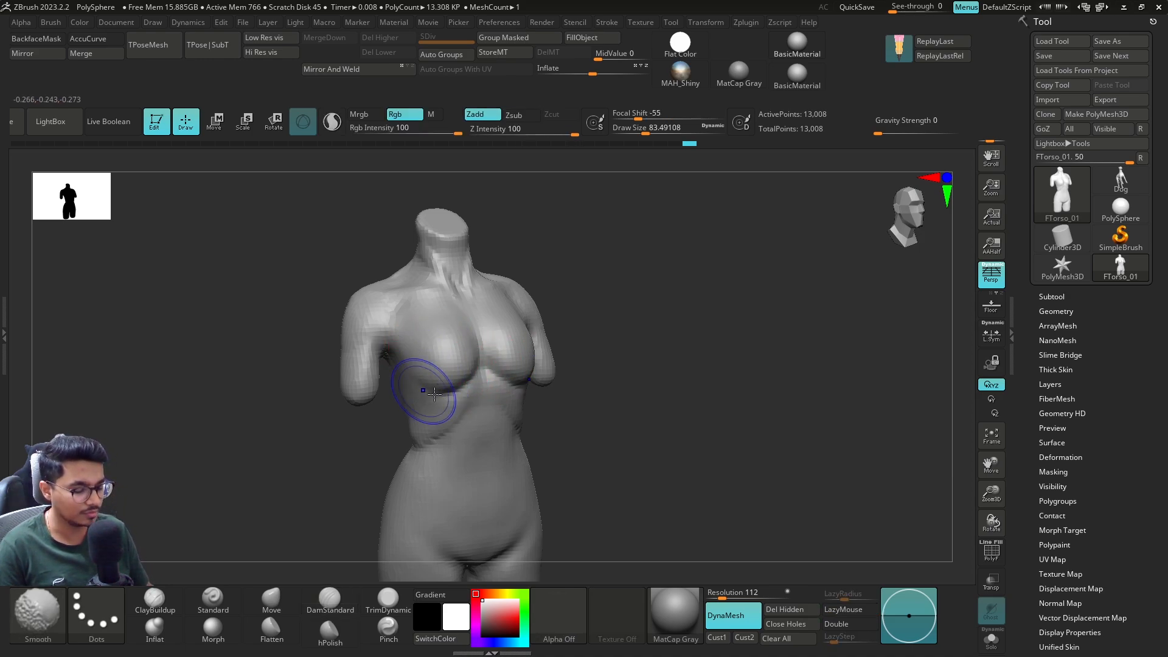
pyautogui.press('b')
pyautogui.press('m')
pyautogui.press('v')
pyautogui.keyDown('shift'); pyautogui.moveTo(604, 396); pyautogui.dragTo(615, 337); pyautogui.keyUp('shift')
pyautogui.press('shift')
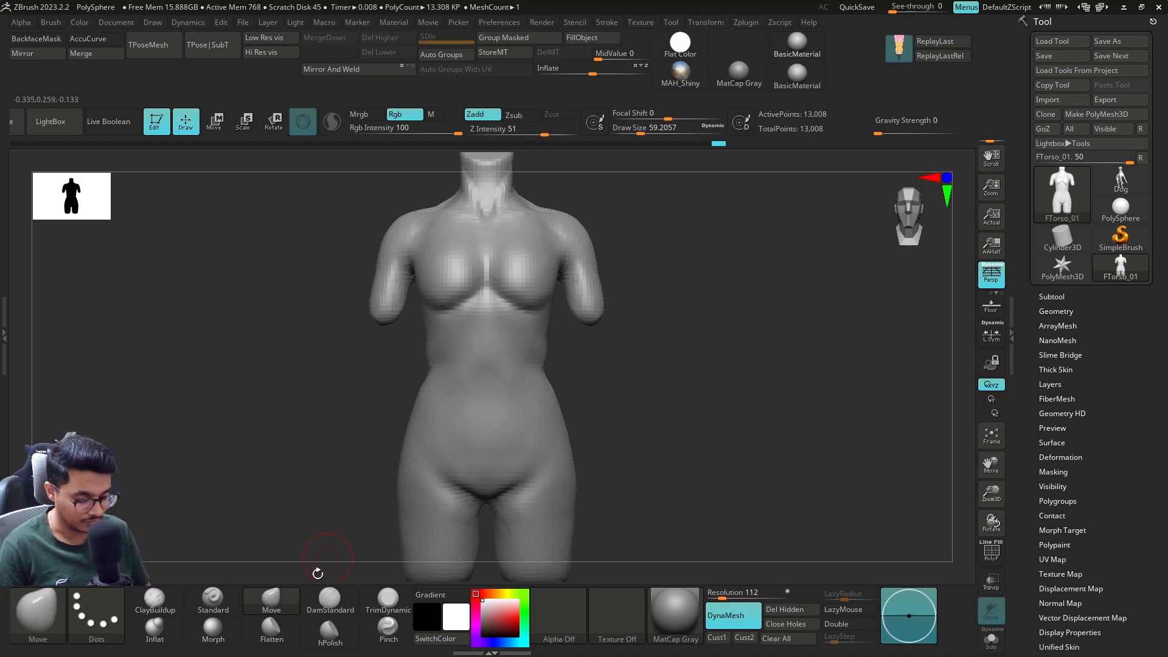
pyautogui.click(213, 599)
pyautogui.press('s')
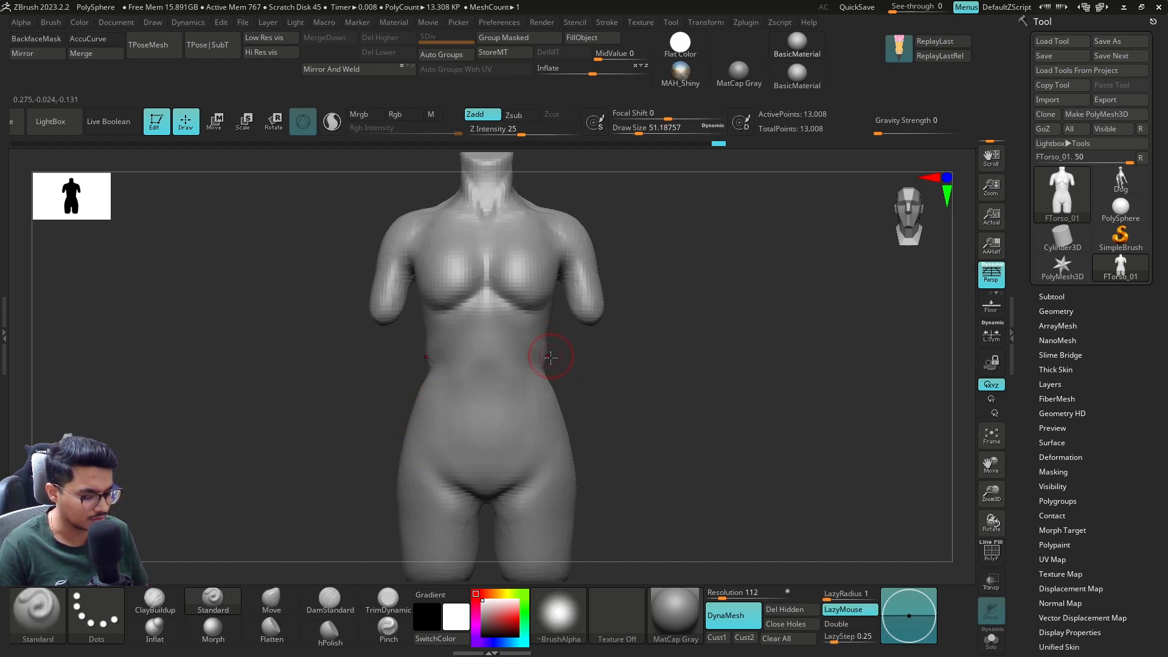
pyautogui.click(271, 599)
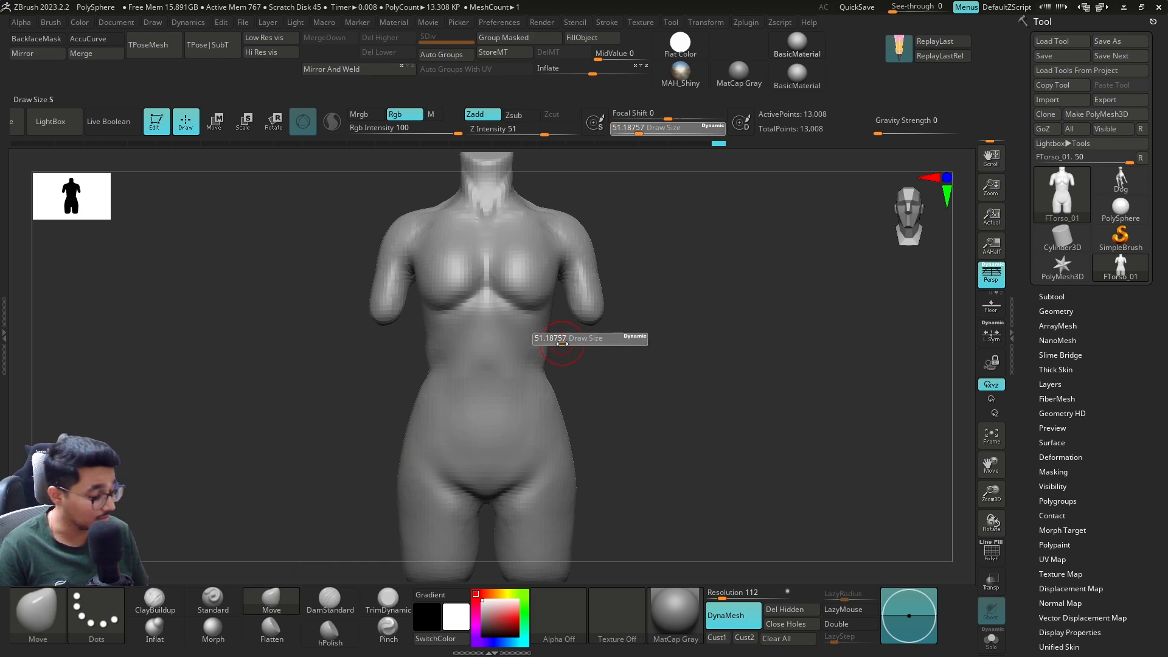
pyautogui.press('shift')
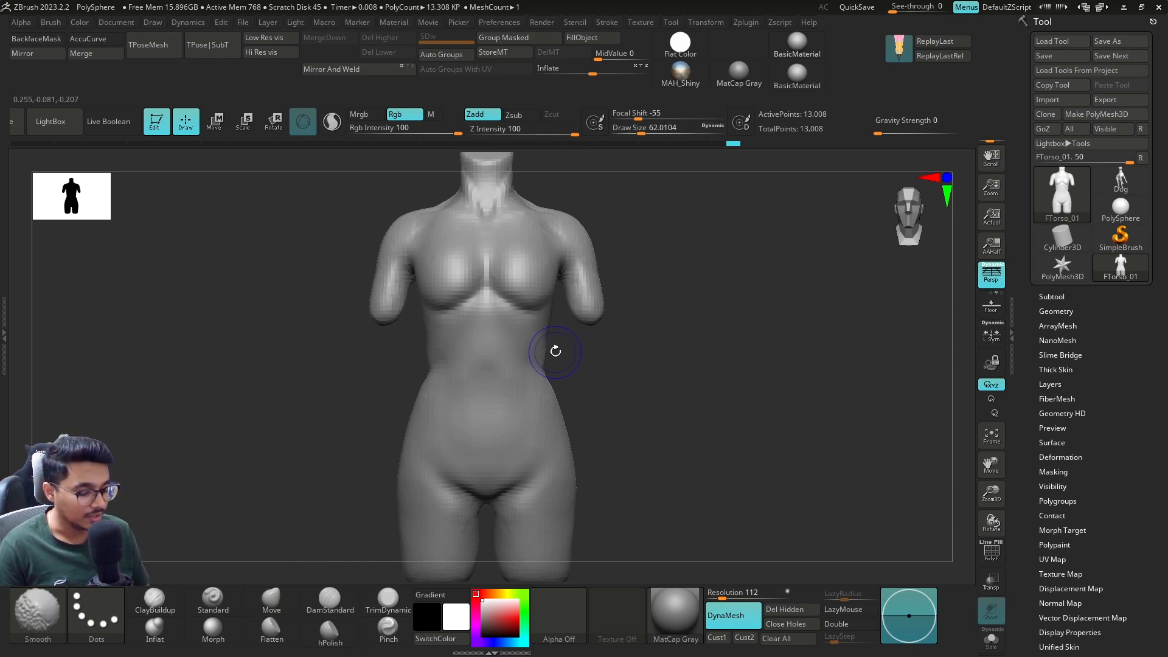
pyautogui.moveTo(595, 339); pyautogui.dragTo(578, 355)
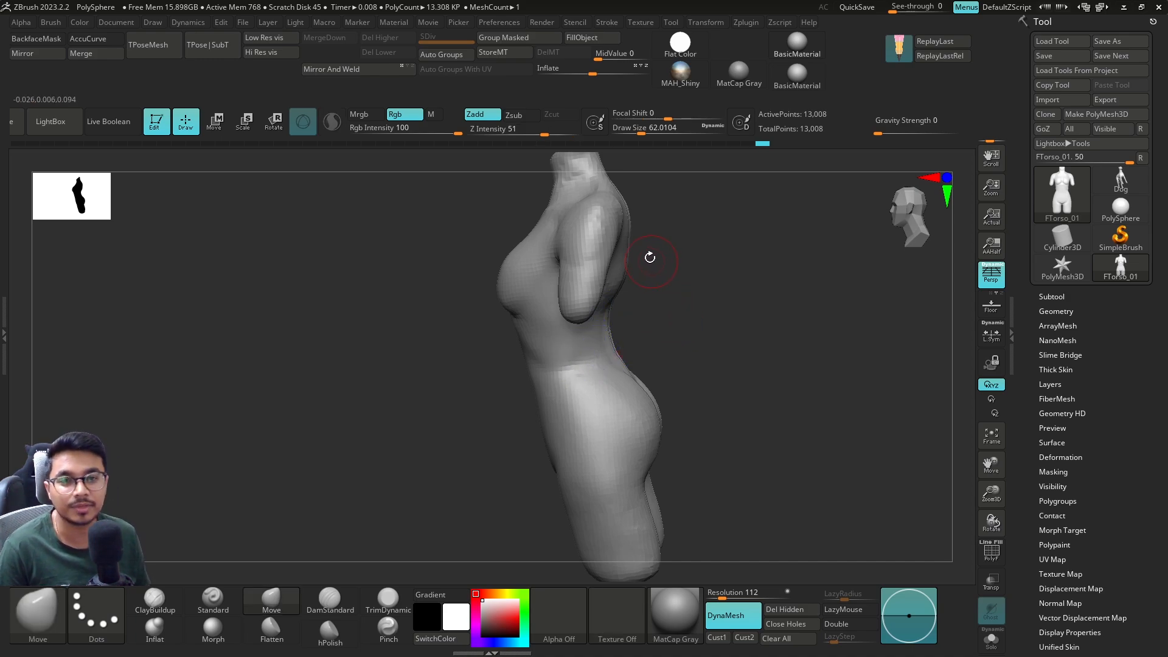
# Step: Fill out the sides of the waist with ClayBuildup at a draw size of about 77 and smooth them into the hips
pyautogui.moveTo(664, 335)
pyautogui.mouseDown()
pyautogui.moveTo(711, 320)
pyautogui.moveTo(585, 347)
pyautogui.mouseUp()
pyautogui.click(170, 605)
pyautogui.press('s')
pyautogui.moveTo(595, 347)
pyautogui.mouseDown()
pyautogui.moveTo(626, 317)
pyautogui.moveTo(593, 359)
pyautogui.moveTo(617, 340)
pyautogui.moveTo(596, 326)
pyautogui.moveTo(602, 342)
pyautogui.mouseUp()
pyautogui.moveTo(687, 337); pyautogui.dragTo(638, 346)
pyautogui.moveTo(639, 345)
pyautogui.keyDown('shift'); pyautogui.mouseDown()
pyautogui.moveTo(638, 316)
pyautogui.moveTo(619, 348)
pyautogui.mouseUp(); pyautogui.keyUp('shift')
pyautogui.moveTo(754, 341); pyautogui.dragTo(631, 357)
pyautogui.keyDown('shift'); pyautogui.moveTo(472, 446); pyautogui.dragTo(618, 400); pyautogui.keyUp('shift')
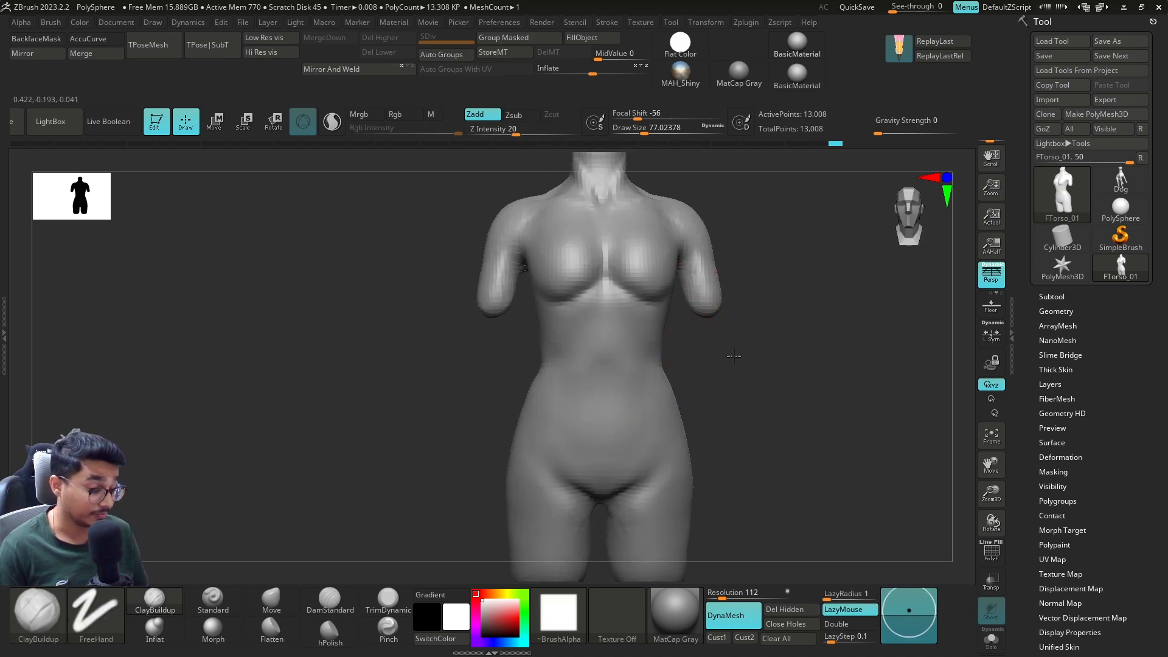
# Step: Reshape the waist and hips into a continuous curve with the Move brush at draw sizes of about 140 and 120
pyautogui.moveTo(734, 356)
pyautogui.mouseDown()
pyautogui.moveTo(489, 360)
pyautogui.moveTo(568, 402)
pyautogui.mouseUp()
pyautogui.press('b')
pyautogui.press('m')
pyautogui.press('v')
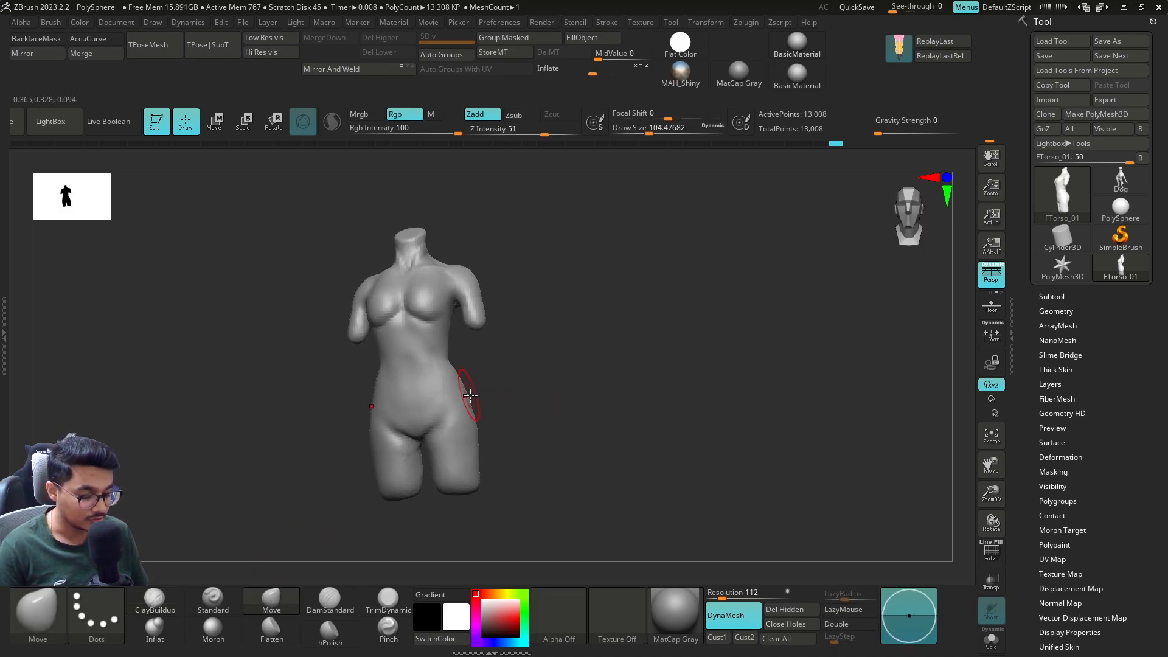
pyautogui.press('s')
pyautogui.moveTo(472, 417); pyautogui.dragTo(478, 422)
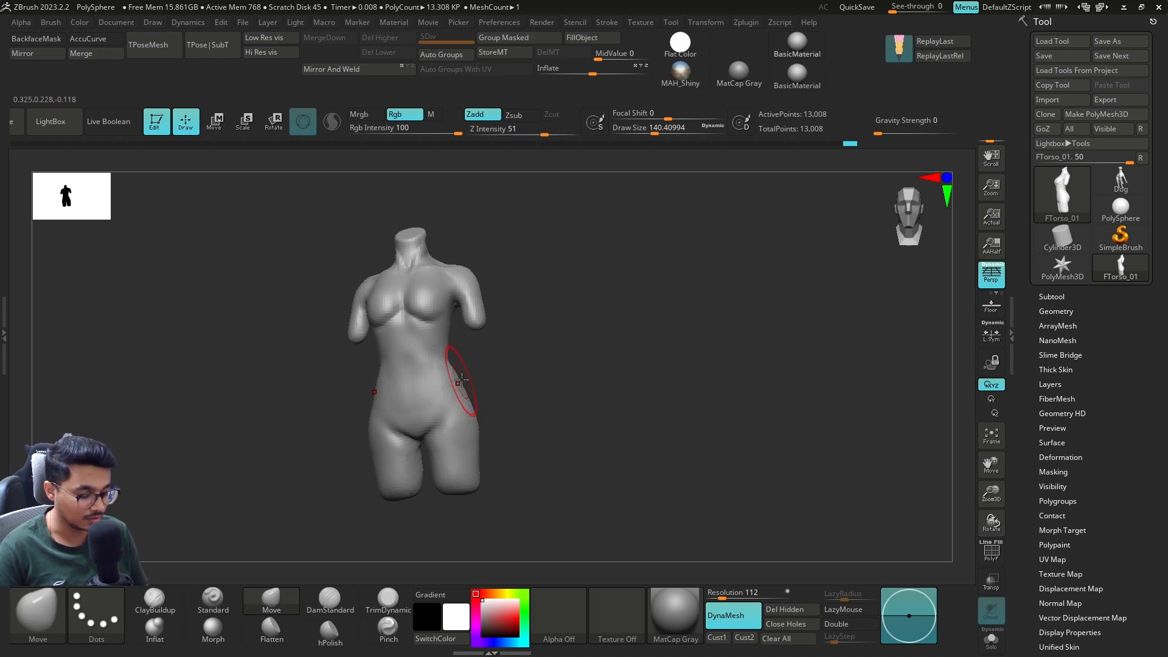
pyautogui.press('[')
pyautogui.moveTo(462, 379); pyautogui.dragTo(457, 378)
pyautogui.moveTo(522, 402)
pyautogui.mouseDown()
pyautogui.moveTo(463, 387)
pyautogui.moveTo(556, 399)
pyautogui.moveTo(523, 384)
pyautogui.mouseUp()
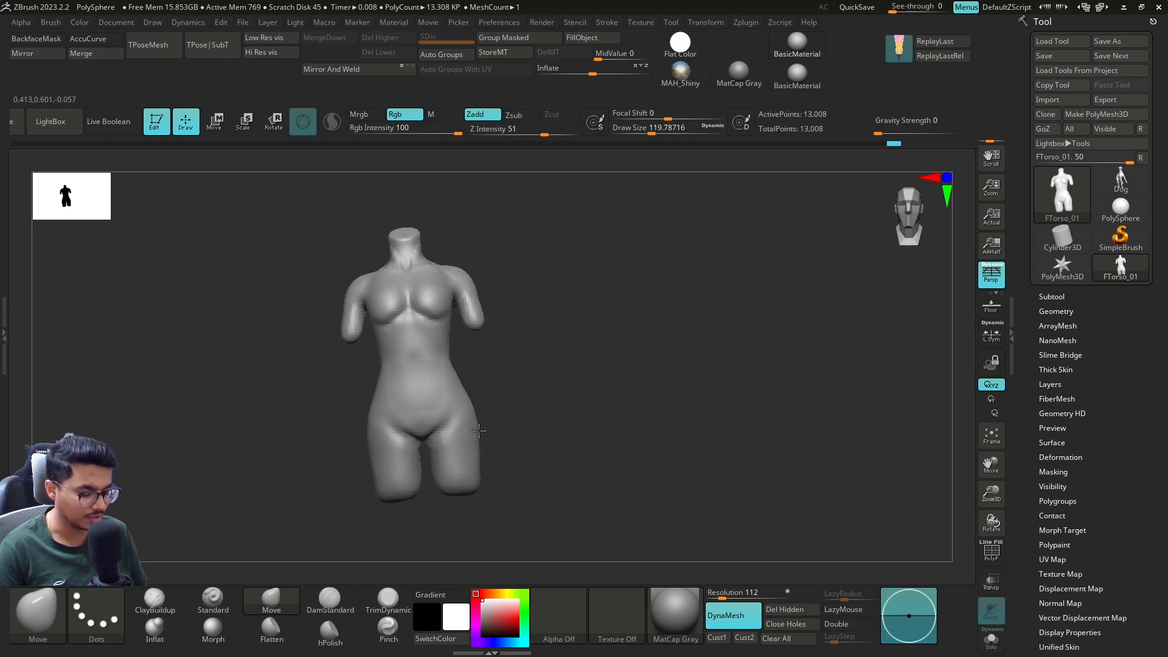
# Step: Reshape the outer thighs and the hip profile with the Move brush, enlarging the draw size to about 192
pyautogui.keyDown('alt'); pyautogui.moveTo(530, 400); pyautogui.dragTo(533, 322); pyautogui.keyUp('alt')
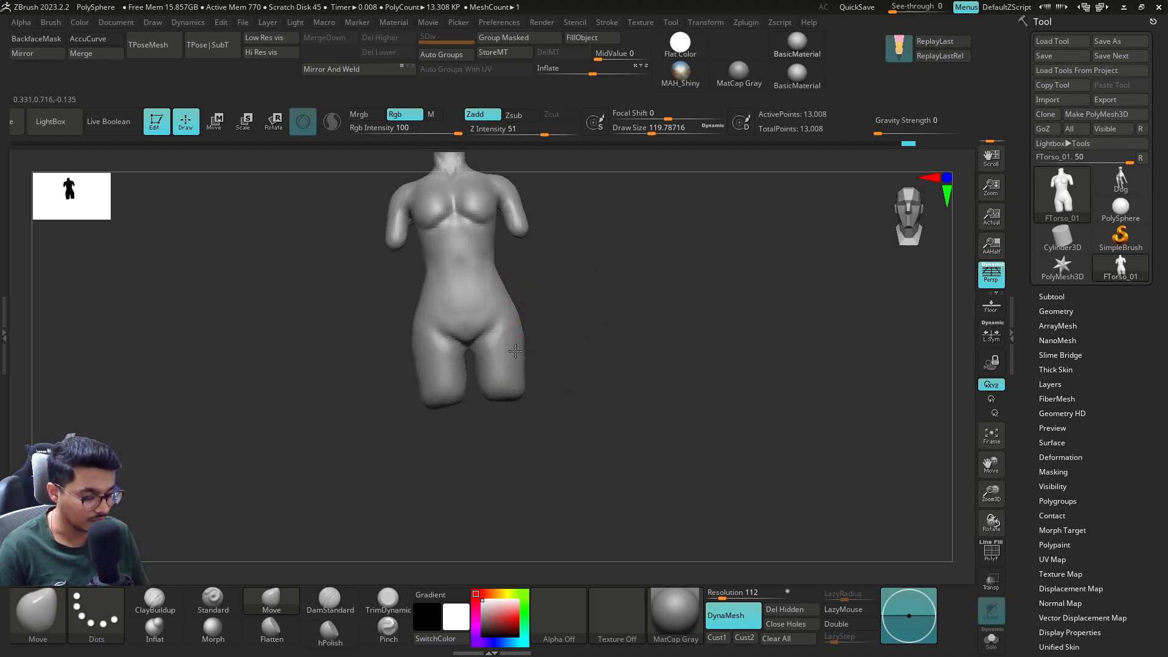
pyautogui.moveTo(518, 385); pyautogui.dragTo(461, 365)
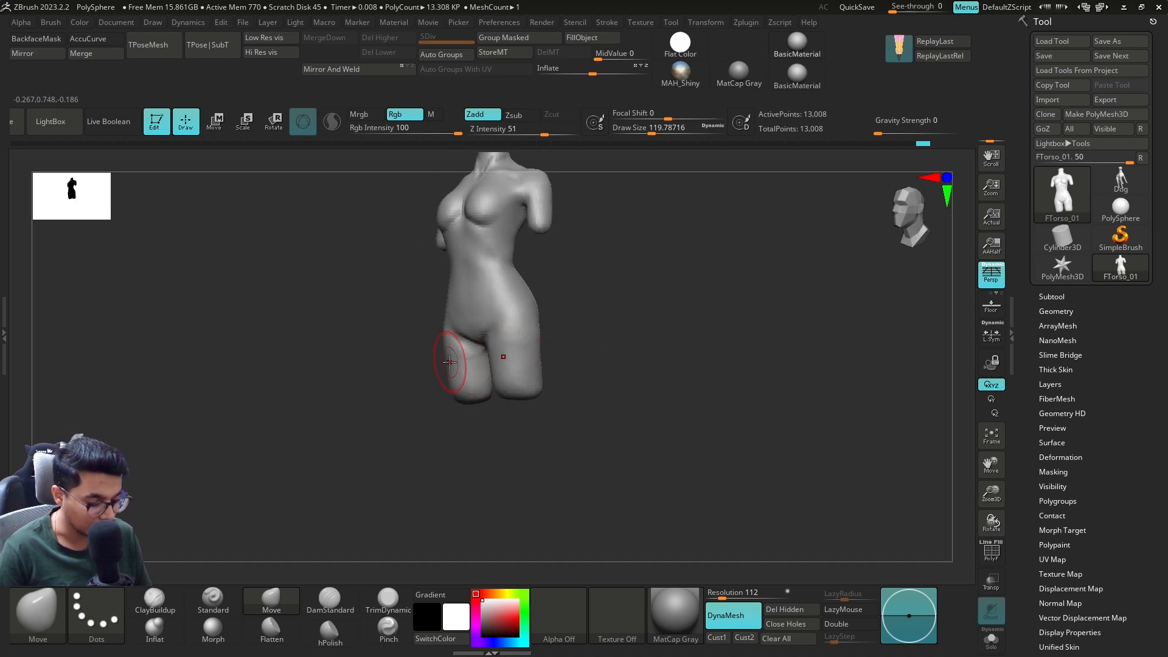
pyautogui.press('s')
pyautogui.click(451, 371)
pyautogui.moveTo(599, 334); pyautogui.dragTo(560, 330)
pyautogui.press(']')
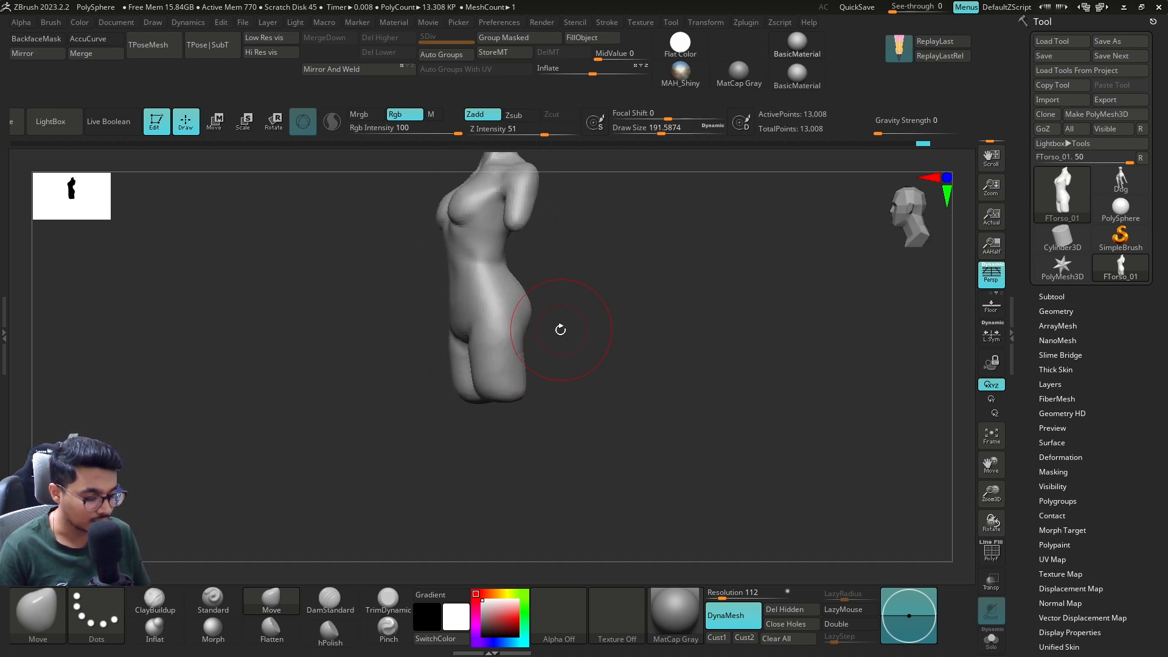
# Step: Reshape the groin and inner thighs with the Move brush at a draw size of about 116
pyautogui.moveTo(416, 364)
pyautogui.mouseDown()
pyautogui.moveTo(513, 315)
pyautogui.moveTo(531, 340)
pyautogui.moveTo(512, 365)
pyautogui.mouseUp()
pyautogui.press('s')
pyautogui.click(498, 368)
pyautogui.press('s')
pyautogui.click(493, 364)
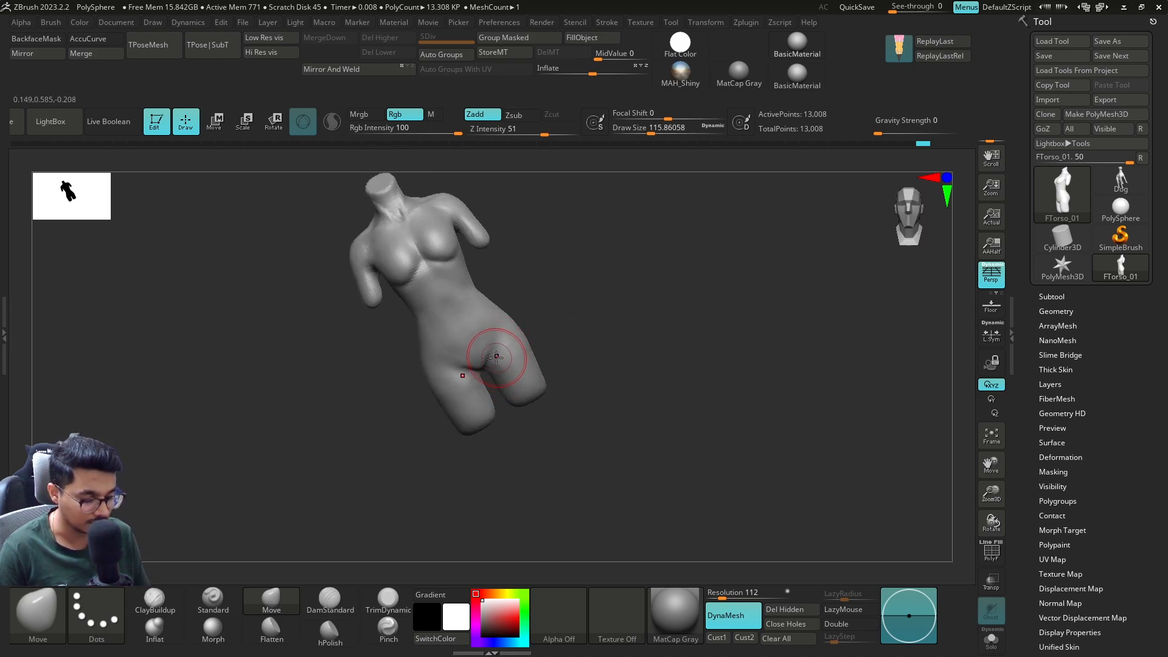
pyautogui.press('shift')
pyautogui.moveTo(466, 335)
pyautogui.mouseDown()
pyautogui.moveTo(566, 313)
pyautogui.moveTo(540, 339)
pyautogui.moveTo(545, 279)
pyautogui.moveTo(470, 396)
pyautogui.moveTo(475, 384)
pyautogui.mouseUp()
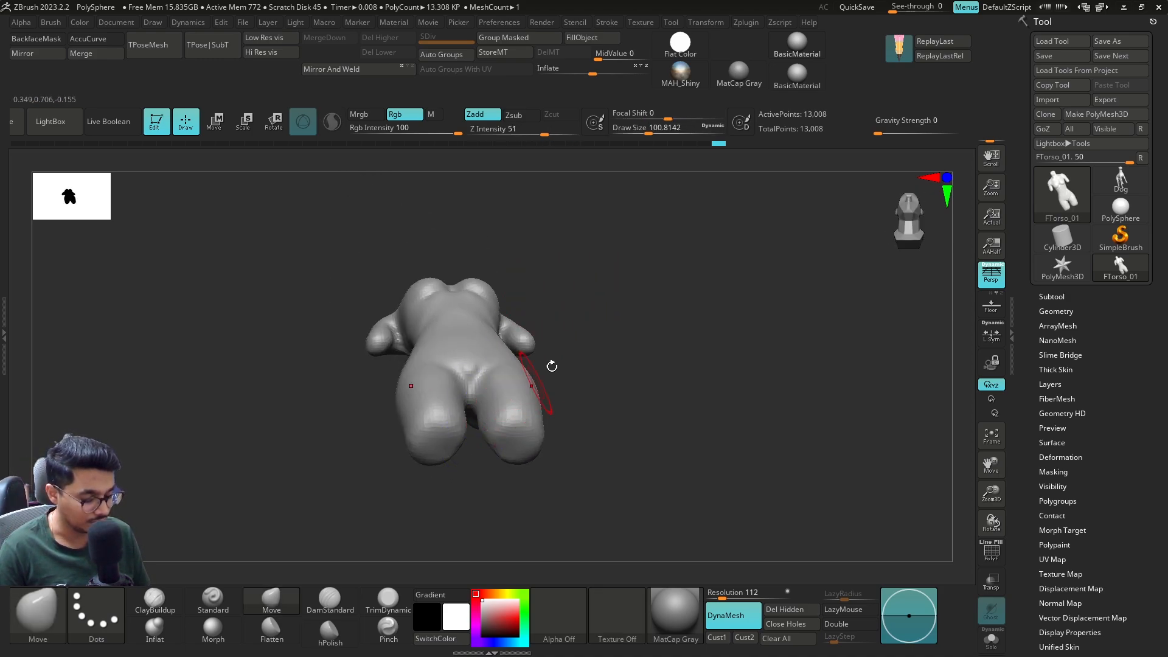
# Step: Carve the groin creases between the lower belly and the thighs with DamStandard at a draw size of about 83 and smooth them
pyautogui.click(332, 610)
pyautogui.moveTo(544, 353); pyautogui.dragTo(551, 328)
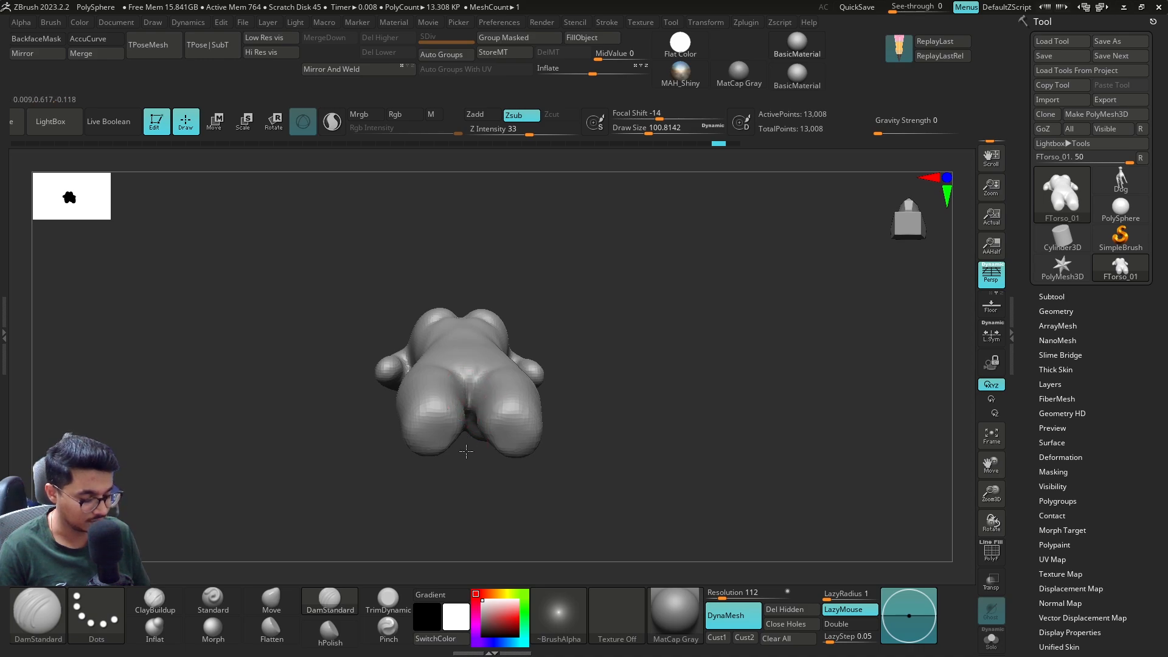
pyautogui.moveTo(578, 373)
pyautogui.mouseDown()
pyautogui.moveTo(587, 268)
pyautogui.moveTo(575, 231)
pyautogui.mouseUp()
pyautogui.press('s')
pyautogui.moveTo(527, 363); pyautogui.dragTo(468, 406)
pyautogui.moveTo(548, 328); pyautogui.dragTo(594, 414)
pyautogui.press('s')
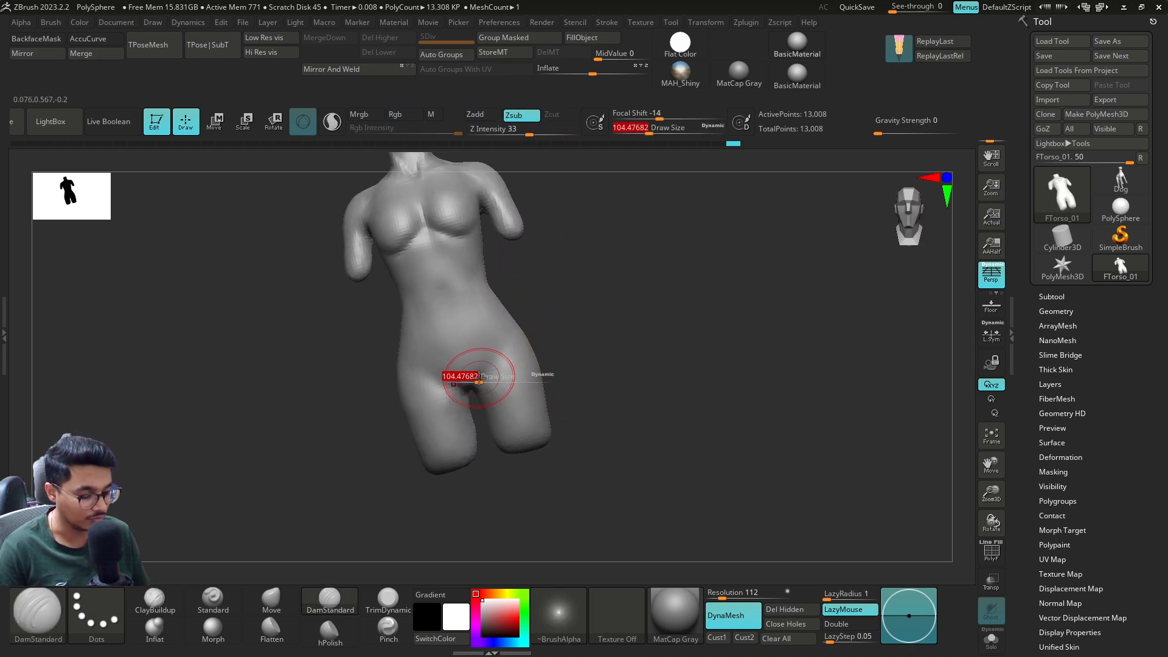
pyautogui.press('shift')
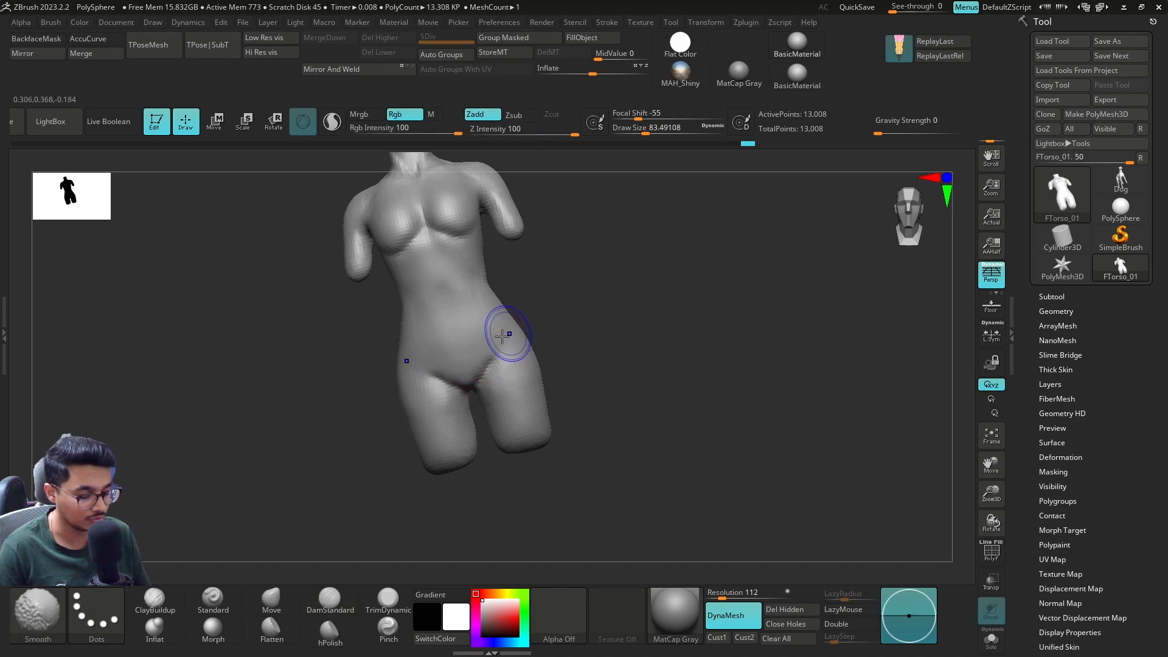
# Step: Refine the inner ends of the groin creases with DamStandard at a draw size of about 56 and soften the surrounding surface
pyautogui.press('s')
pyautogui.moveTo(529, 366); pyautogui.dragTo(511, 334, button='right')
pyautogui.press('s')
pyautogui.moveTo(510, 335); pyautogui.dragTo(503, 335)
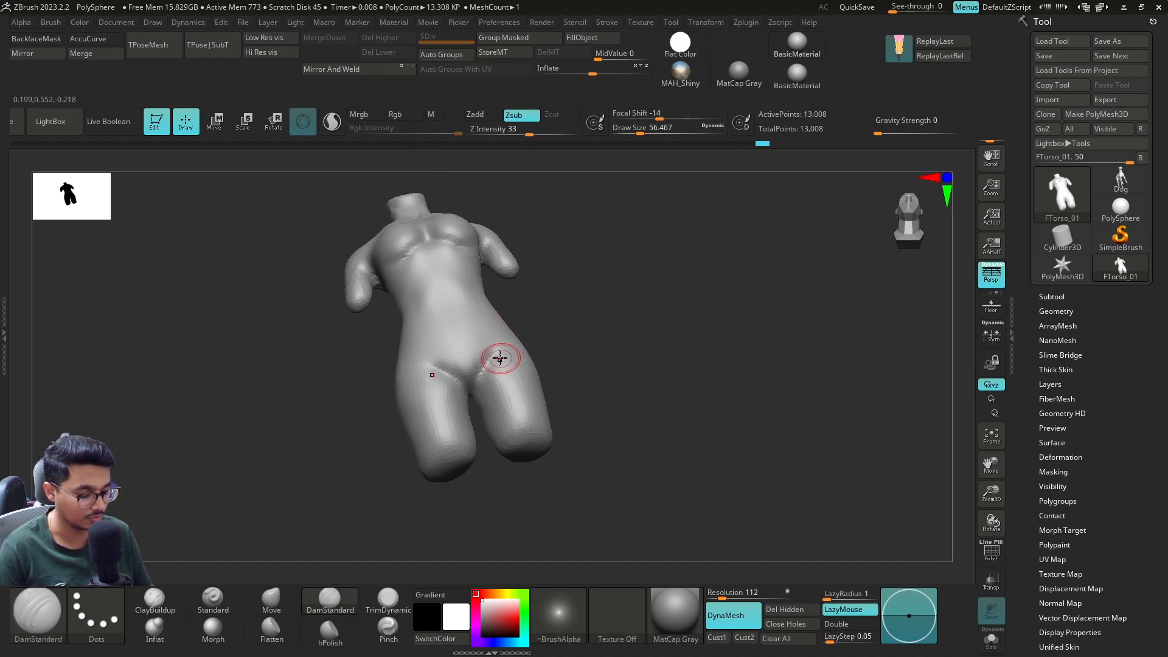
pyautogui.press('shift')
# Step: Carve the lower edge of the rib cage with DamStandard at a draw size of about 77 and smooth it towards the sides
pyautogui.moveTo(550, 292); pyautogui.dragTo(584, 339)
pyautogui.keyDown('alt'); pyautogui.moveTo(555, 272); pyautogui.dragTo(515, 288); pyautogui.keyUp('alt')
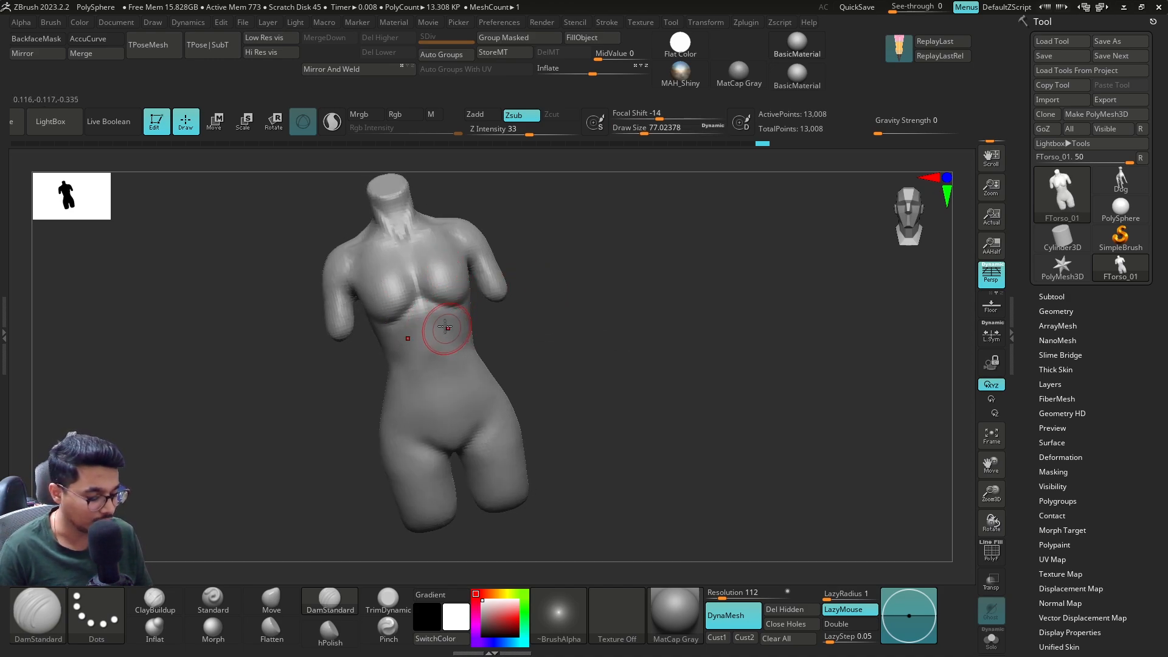
pyautogui.moveTo(457, 332)
pyautogui.mouseDown(button='right')
pyautogui.moveTo(438, 334)
pyautogui.moveTo(506, 318)
pyautogui.mouseUp(button='right')
pyautogui.press('shift')
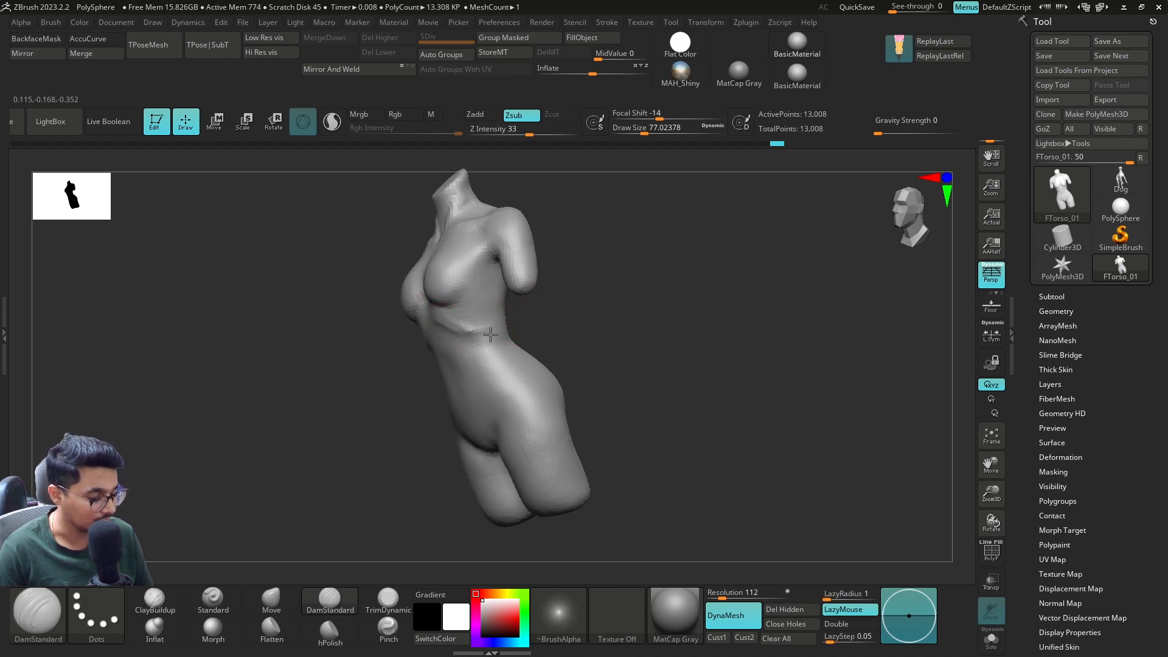
pyautogui.moveTo(491, 325)
pyautogui.keyDown('shift'); pyautogui.mouseDown()
pyautogui.moveTo(524, 320)
pyautogui.moveTo(448, 333)
pyautogui.moveTo(487, 332)
pyautogui.mouseUp(); pyautogui.keyUp('shift')
pyautogui.moveTo(604, 331); pyautogui.dragTo(527, 326, button='right')
pyautogui.keyDown('shift'); pyautogui.moveTo(505, 337); pyautogui.dragTo(462, 360); pyautogui.keyUp('shift')
pyautogui.moveTo(644, 360); pyautogui.dragTo(538, 358, button='right')
pyautogui.press('shift')
# Step: Build up the upper back and the rear of the shoulders with ClayBuildup at a draw size of about 77 and smooth the volume
pyautogui.moveTo(614, 292)
pyautogui.mouseDown(button='right')
pyautogui.moveTo(683, 278)
pyautogui.moveTo(619, 282)
pyautogui.moveTo(633, 331)
pyautogui.mouseUp(button='right')
pyautogui.moveTo(633, 332)
pyautogui.mouseDown(button='right')
pyautogui.moveTo(646, 320)
pyautogui.moveTo(579, 323)
pyautogui.mouseUp(button='right')
pyautogui.click(154, 601)
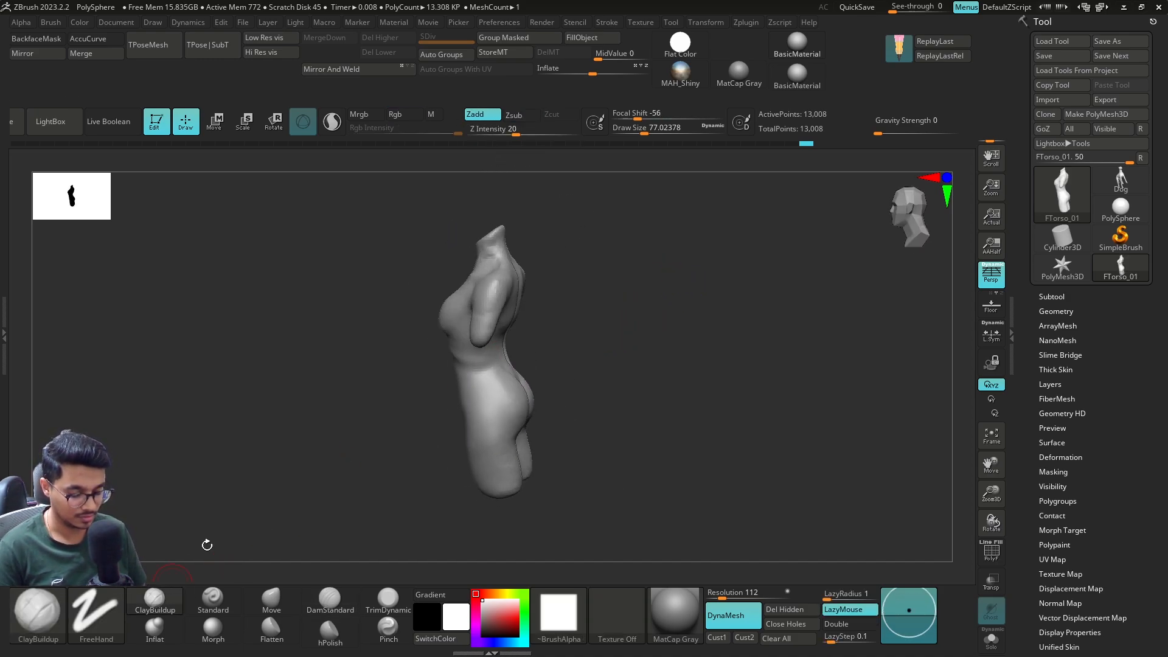
pyautogui.keyDown('ctrl'); pyautogui.moveTo(565, 368); pyautogui.dragTo(641, 368, button='right'); pyautogui.keyUp('ctrl')
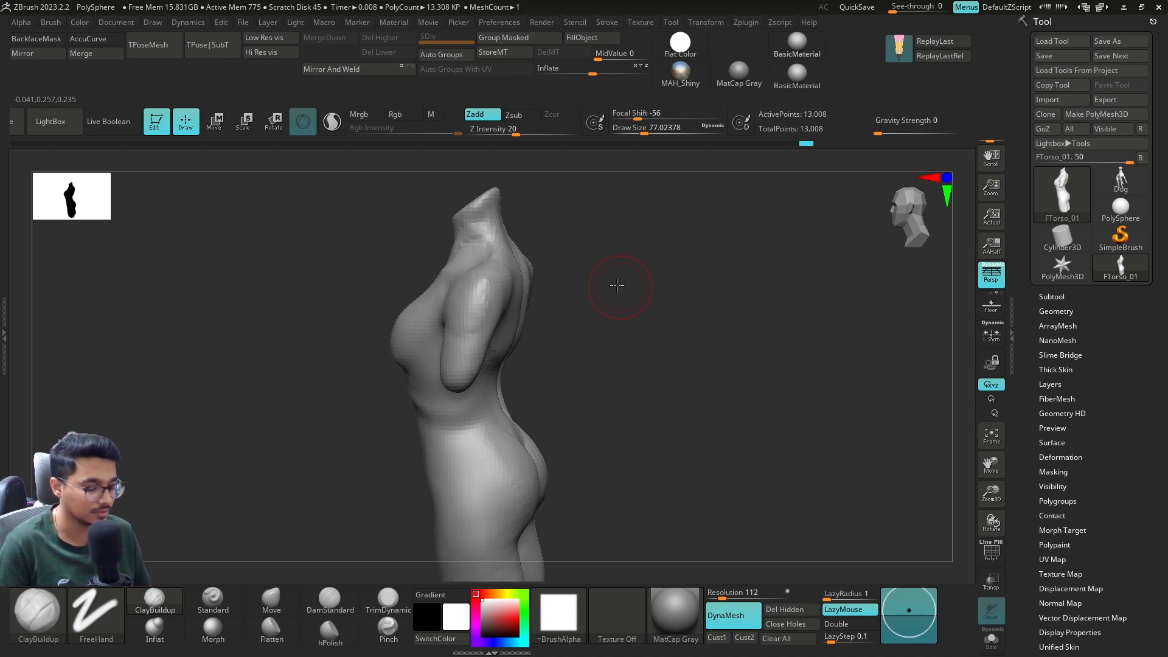
pyautogui.moveTo(617, 285); pyautogui.dragTo(491, 299, button='right')
pyautogui.moveTo(468, 303)
pyautogui.keyDown('shift'); pyautogui.mouseDown()
pyautogui.moveTo(474, 316)
pyautogui.moveTo(477, 298)
pyautogui.mouseUp(); pyautogui.keyUp('shift')
pyautogui.moveTo(688, 261)
pyautogui.mouseDown(button='right')
pyautogui.moveTo(732, 236)
pyautogui.moveTo(713, 245)
pyautogui.mouseUp(button='right')
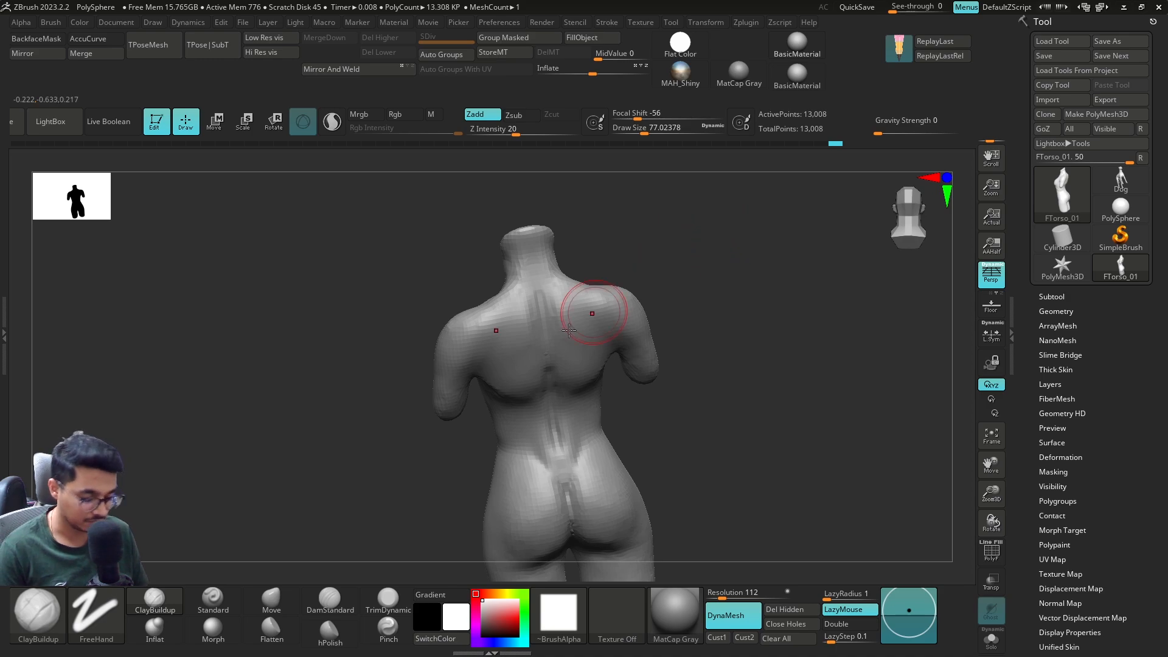
pyautogui.moveTo(391, 420); pyautogui.dragTo(498, 401, button='right')
pyautogui.keyDown('shift'); pyautogui.moveTo(521, 300); pyautogui.dragTo(508, 314); pyautogui.keyUp('shift')
# Step: Add the shoulder blade forms with ClayBuildup at a draw size of about 49 and smooth them into the back
pyautogui.press('[')
pyautogui.press('[')
pyautogui.press('[')
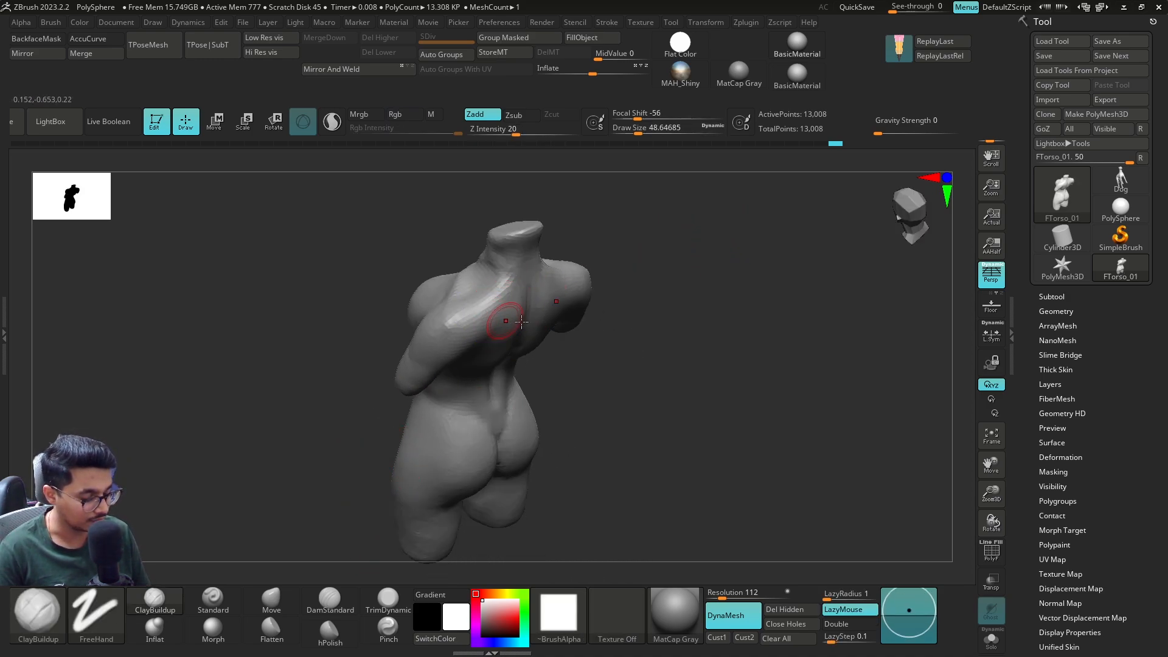
pyautogui.moveTo(509, 326)
pyautogui.mouseDown(button='right')
pyautogui.moveTo(459, 322)
pyautogui.moveTo(633, 273)
pyautogui.moveTo(489, 317)
pyautogui.moveTo(485, 301)
pyautogui.mouseUp(button='right')
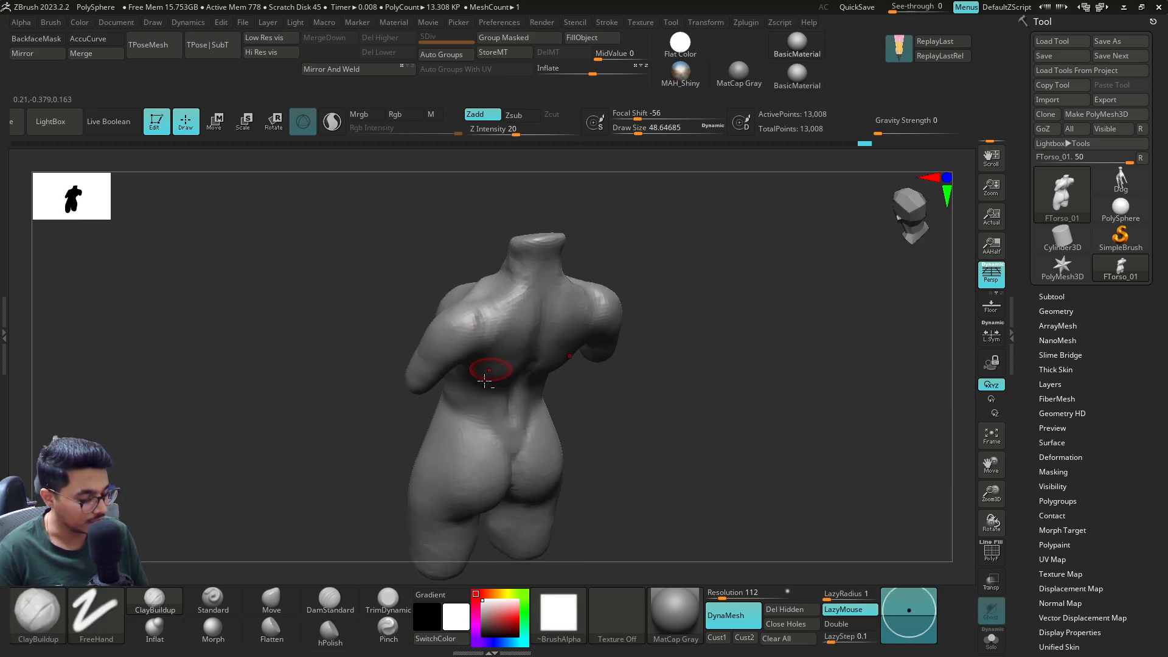
pyautogui.keyDown('shift'); pyautogui.moveTo(520, 302); pyautogui.dragTo(505, 318); pyautogui.keyUp('shift')
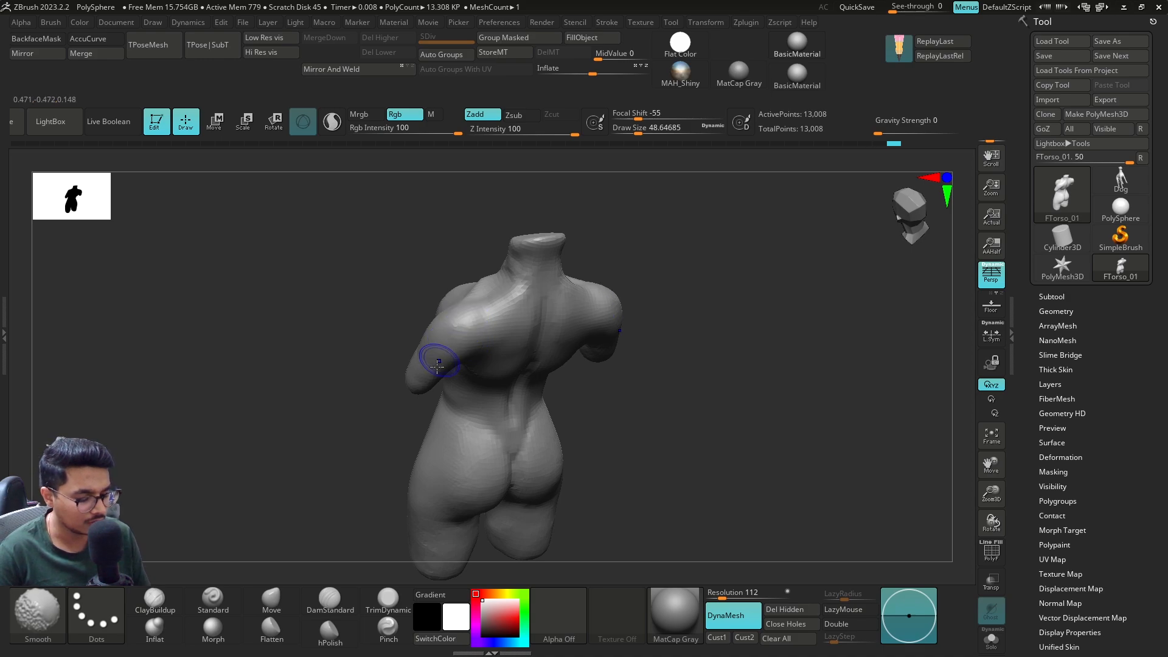
# Step: Reshape the shoulders and upper arms in profile with the Move brush at draw sizes of about 97 and 124
pyautogui.moveTo(391, 326); pyautogui.dragTo(627, 341, button='right')
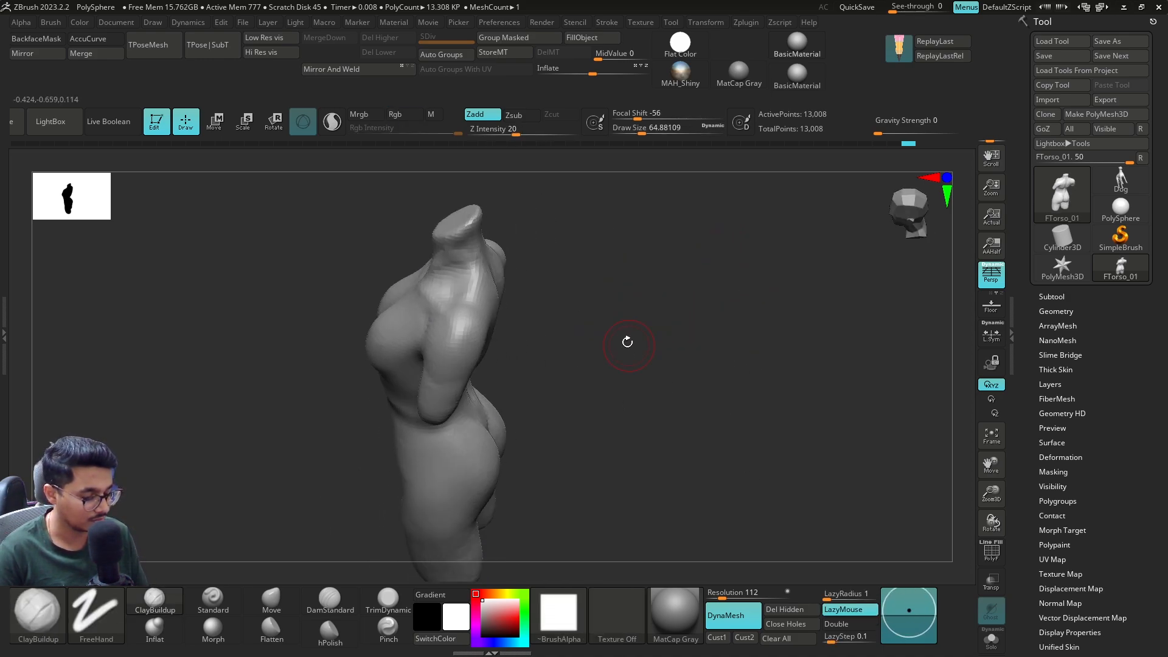
pyautogui.click(266, 590)
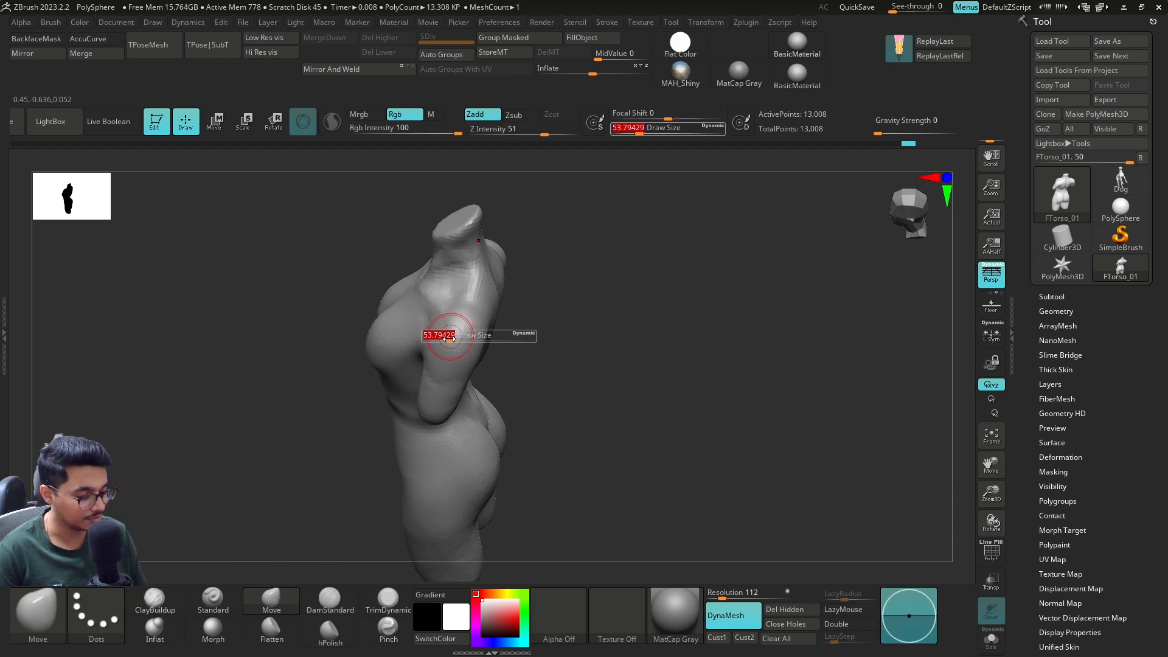
pyautogui.moveTo(504, 328); pyautogui.dragTo(537, 309, button='right')
pyautogui.press('s')
pyautogui.click(490, 310)
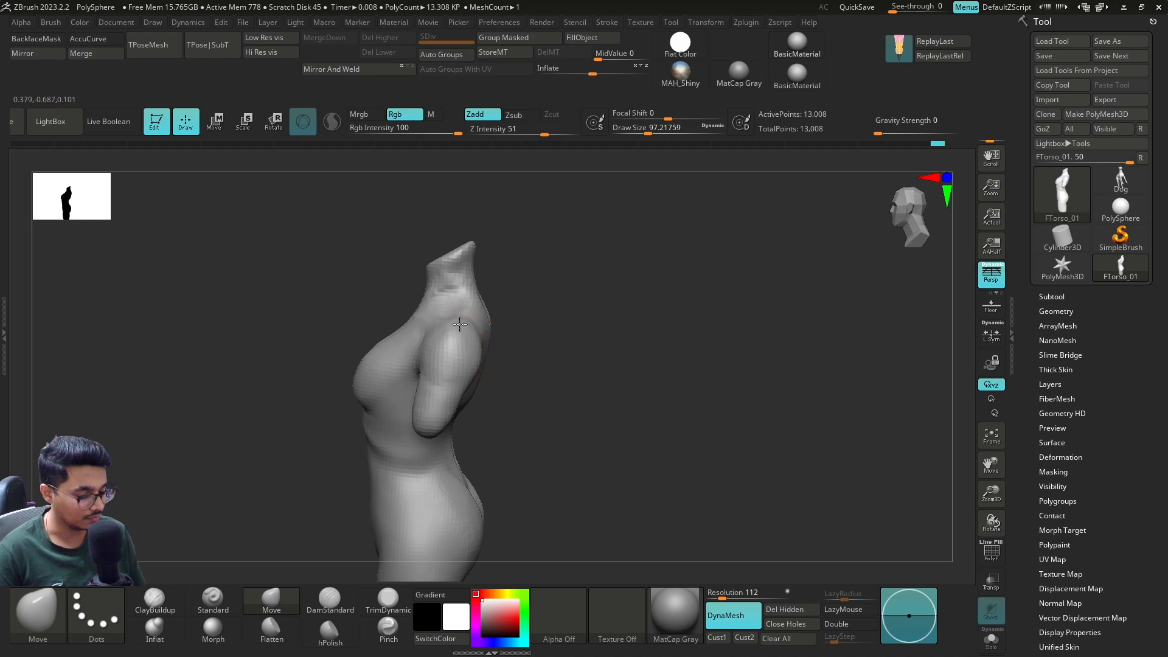
pyautogui.press('s')
pyautogui.click(458, 399)
pyautogui.moveTo(425, 417); pyautogui.dragTo(428, 419)
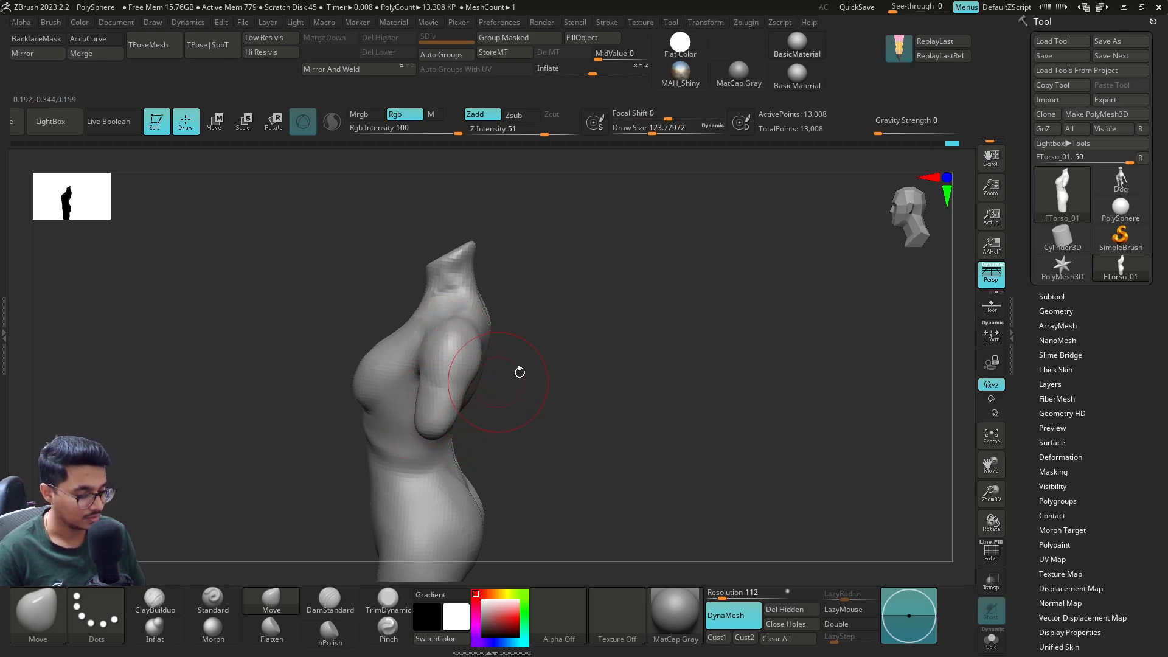
pyautogui.moveTo(519, 372)
pyautogui.keyDown('shift'); pyautogui.mouseDown(button='right')
pyautogui.moveTo(571, 368)
pyautogui.moveTo(680, 275)
pyautogui.mouseUp(button='right'); pyautogui.keyUp('shift')
# Step: Adjust the neck and shoulder line from several angles with the Move brush at draw sizes of about 39 and 68
pyautogui.press('s')
pyautogui.click(595, 352)
pyautogui.moveTo(616, 365)
pyautogui.keyDown('alt'); pyautogui.mouseDown(button='right')
pyautogui.moveTo(616, 400)
pyautogui.moveTo(659, 375)
pyautogui.moveTo(574, 365)
pyautogui.mouseUp(button='right'); pyautogui.keyUp('alt')
pyautogui.moveTo(575, 365)
pyautogui.mouseDown(button='right')
pyautogui.moveTo(604, 380)
pyautogui.moveTo(670, 352)
pyautogui.mouseUp(button='right')
pyautogui.moveTo(671, 352)
pyautogui.keyDown('alt'); pyautogui.mouseDown(button='right')
pyautogui.moveTo(591, 402)
pyautogui.moveTo(578, 302)
pyautogui.moveTo(541, 329)
pyautogui.mouseUp(button='right'); pyautogui.keyUp('alt')
pyautogui.press('s')
pyautogui.click(464, 265)
pyautogui.keyDown('shift'); pyautogui.moveTo(364, 277); pyautogui.dragTo(365, 277); pyautogui.keyUp('shift')
pyautogui.moveTo(432, 269)
pyautogui.mouseDown(button='right')
pyautogui.moveTo(447, 268)
pyautogui.moveTo(480, 224)
pyautogui.moveTo(448, 240)
pyautogui.moveTo(565, 269)
pyautogui.mouseUp(button='right')
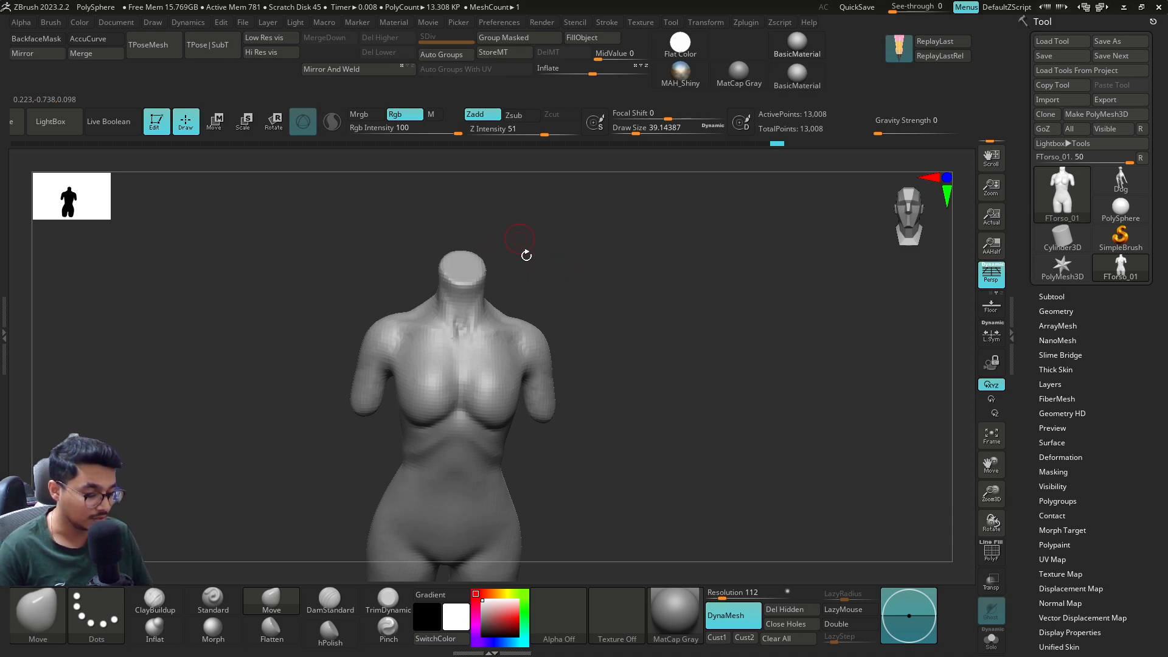
pyautogui.moveTo(526, 255)
pyautogui.keyDown('shift'); pyautogui.mouseDown(button='right')
pyautogui.moveTo(508, 302)
pyautogui.moveTo(553, 303)
pyautogui.moveTo(544, 287)
pyautogui.mouseUp(button='right'); pyautogui.keyUp('shift')
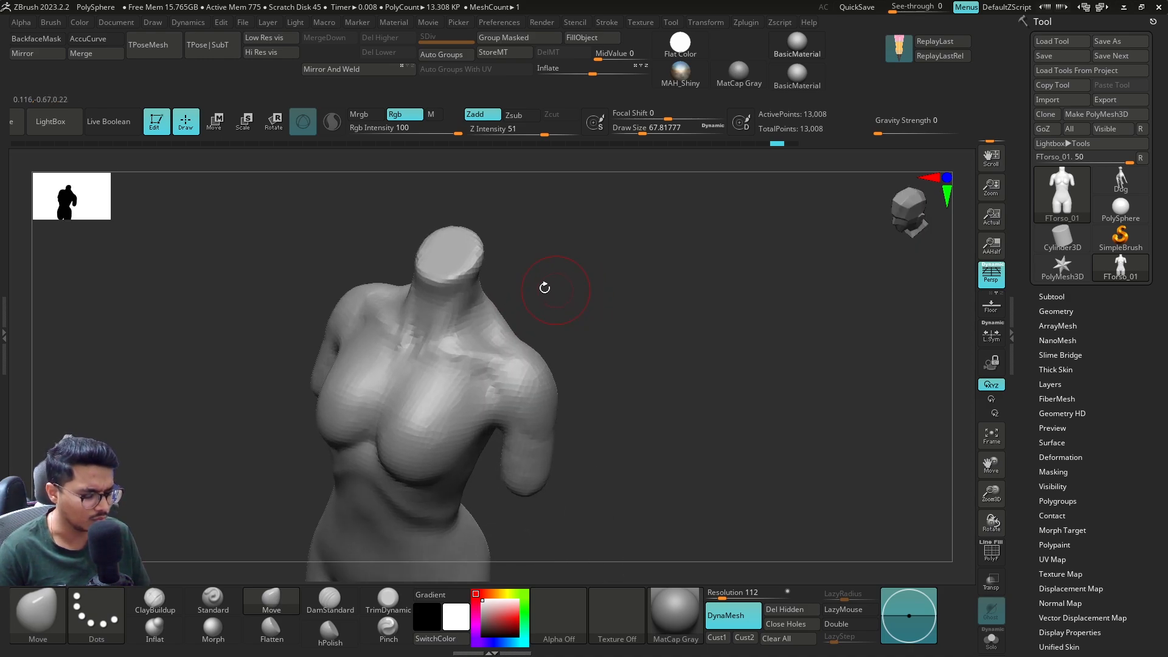
# Step: Build up the neck base and collarbones with ClayBuildup at draw sizes of about 44 and 31, then smooth them
pyautogui.click(154, 601)
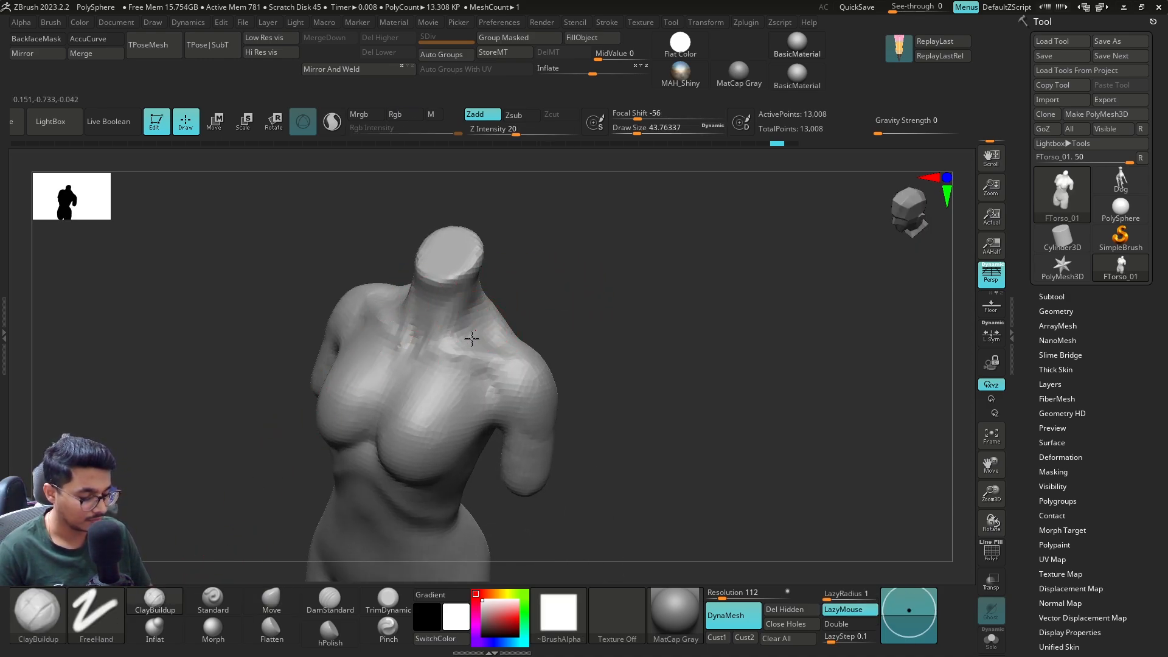
pyautogui.moveTo(480, 286)
pyautogui.mouseDown(button='right')
pyautogui.moveTo(521, 281)
pyautogui.moveTo(491, 299)
pyautogui.moveTo(551, 303)
pyautogui.mouseUp(button='right')
pyautogui.press('shift')
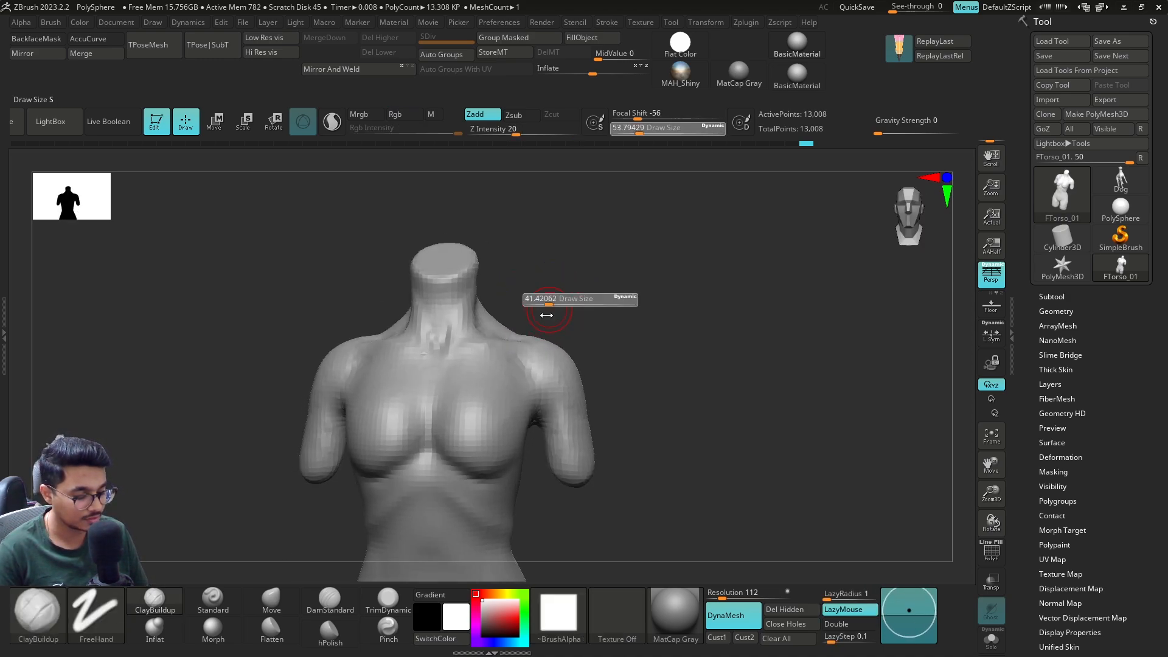
pyautogui.moveTo(496, 274); pyautogui.dragTo(508, 294, button='right')
pyautogui.press('s')
pyautogui.moveTo(509, 291)
pyautogui.mouseDown()
pyautogui.moveTo(460, 363)
pyautogui.moveTo(516, 367)
pyautogui.mouseUp()
pyautogui.press('s')
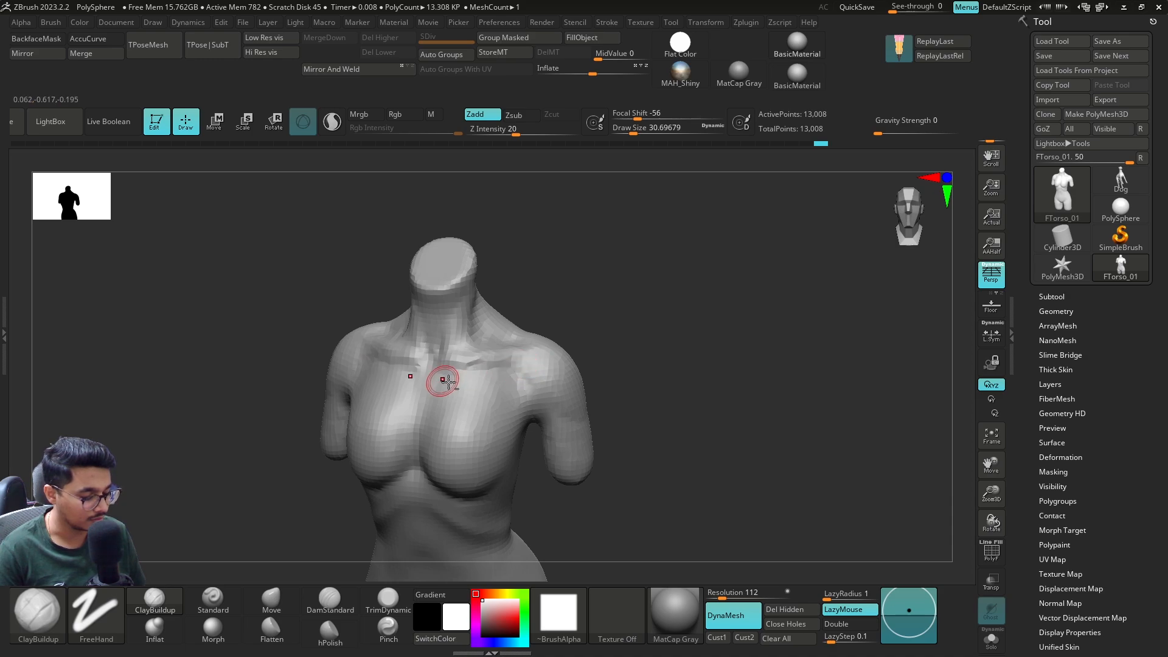
pyautogui.press('shift')
# Step: Fill out the outer shoulders and upper arms with ClayBuildup at a draw size of about 62 and smooth them
pyautogui.press('f')
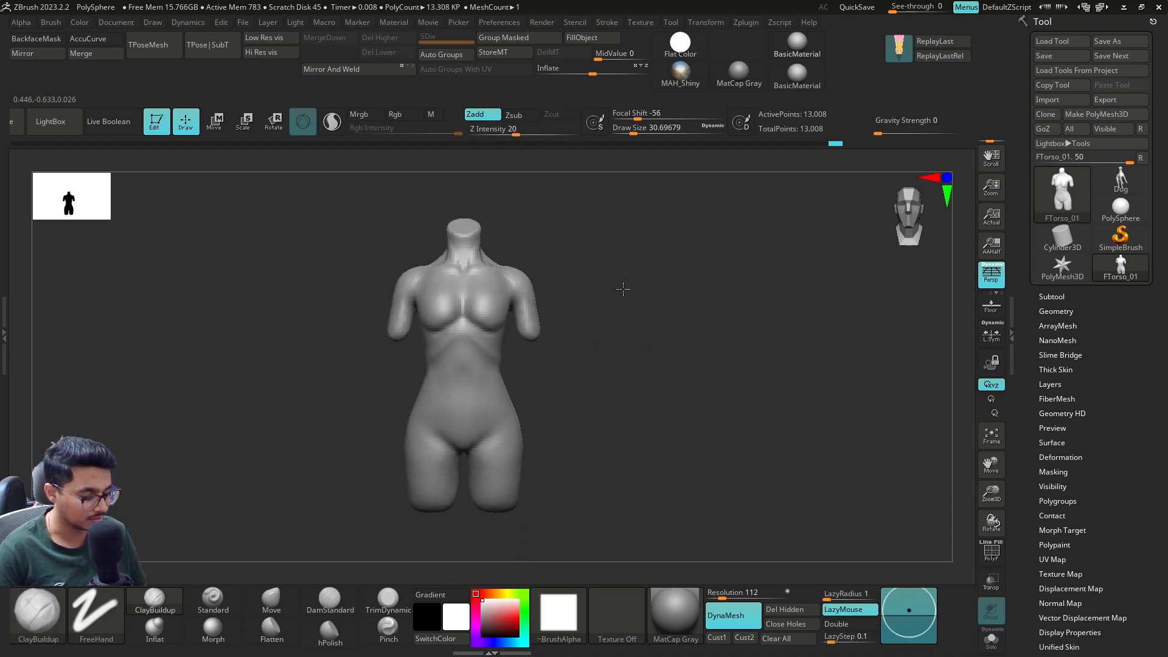
pyautogui.moveTo(621, 289)
pyautogui.mouseDown()
pyautogui.moveTo(612, 320)
pyautogui.moveTo(646, 314)
pyautogui.mouseUp()
pyautogui.press('s')
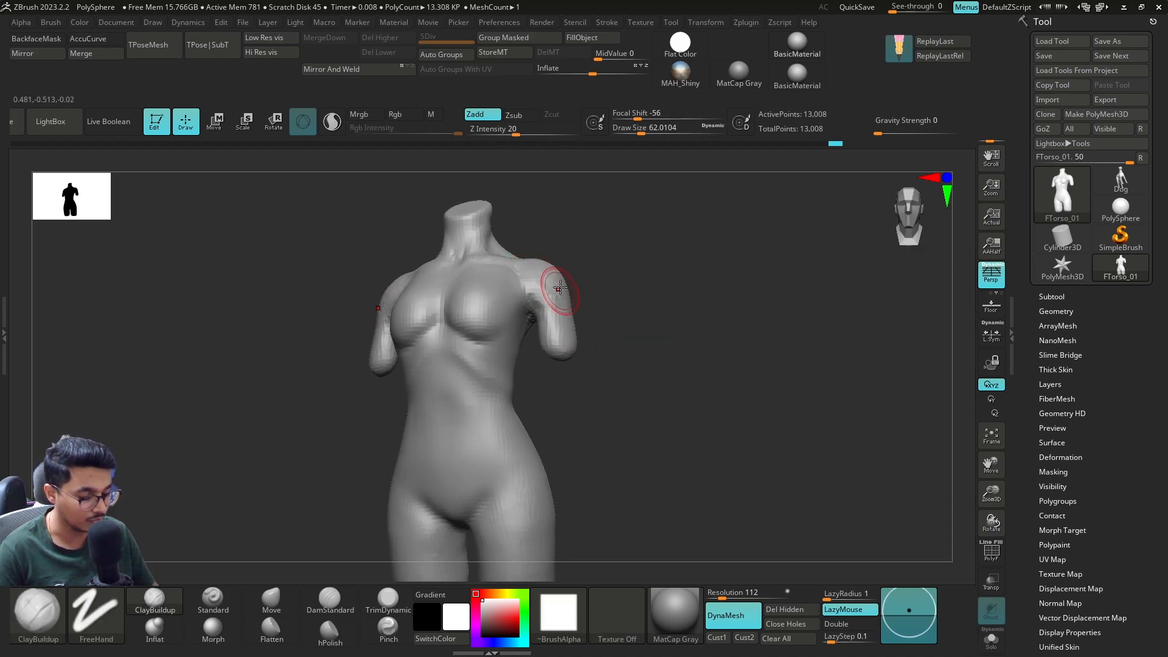
pyautogui.press('shift')
pyautogui.press('shift')
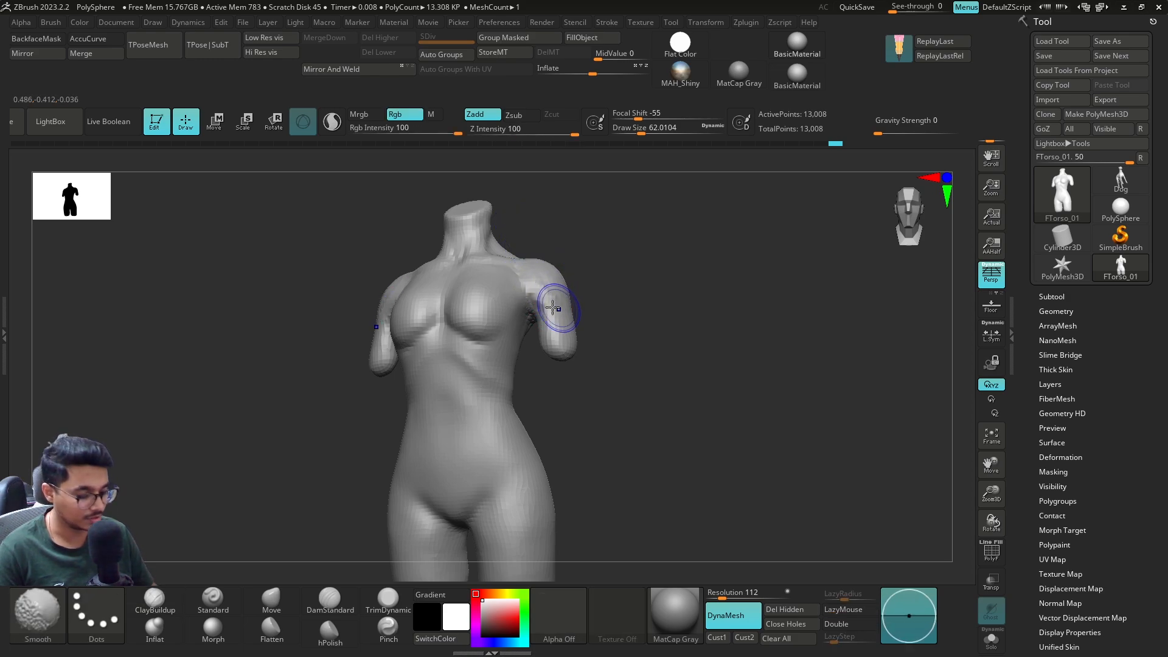
# Step: Flatten the cut ends of the arms and thighs with hPolish at a draw size of about 108
pyautogui.moveTo(599, 299)
pyautogui.mouseDown()
pyautogui.moveTo(633, 346)
pyautogui.moveTo(664, 333)
pyautogui.mouseUp()
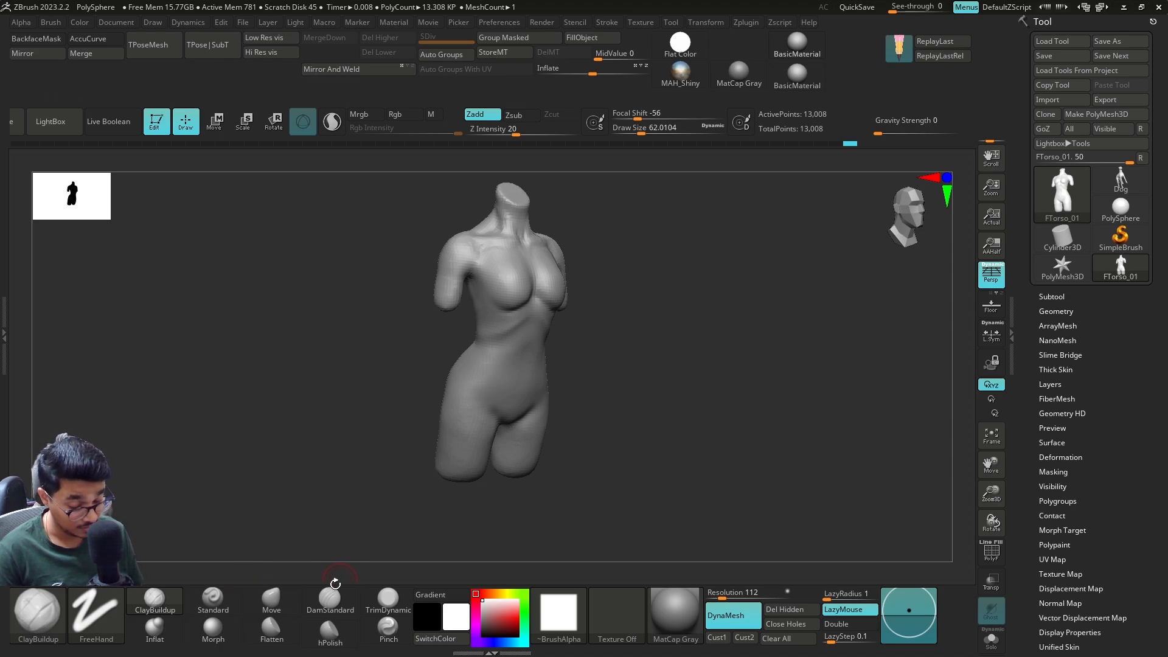
pyautogui.click(329, 629)
pyautogui.moveTo(333, 527)
pyautogui.mouseDown()
pyautogui.moveTo(365, 396)
pyautogui.moveTo(597, 389)
pyautogui.moveTo(581, 366)
pyautogui.moveTo(552, 422)
pyautogui.mouseUp()
pyautogui.press('s')
pyautogui.moveTo(479, 434)
pyautogui.mouseDown()
pyautogui.moveTo(500, 418)
pyautogui.moveTo(550, 431)
pyautogui.moveTo(579, 409)
pyautogui.moveTo(579, 520)
pyautogui.moveTo(627, 459)
pyautogui.moveTo(596, 263)
pyautogui.mouseUp()
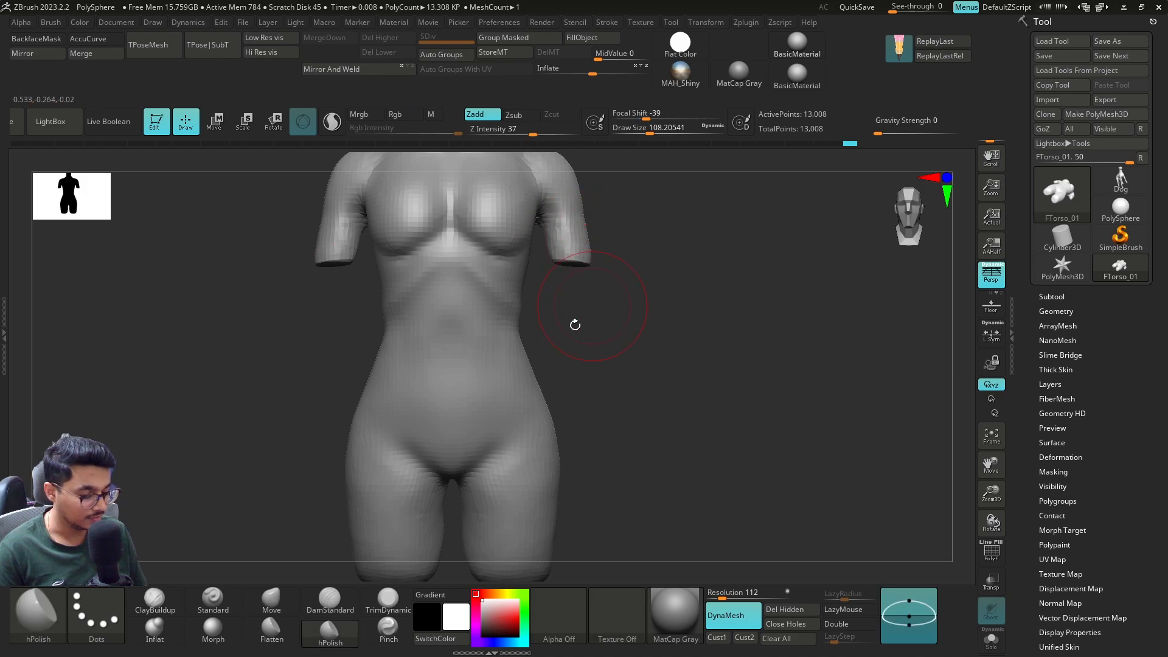
# Step: Reshape the flattened arm ends with the Move brush at draw sizes of about 104 and 77
pyautogui.click(284, 591)
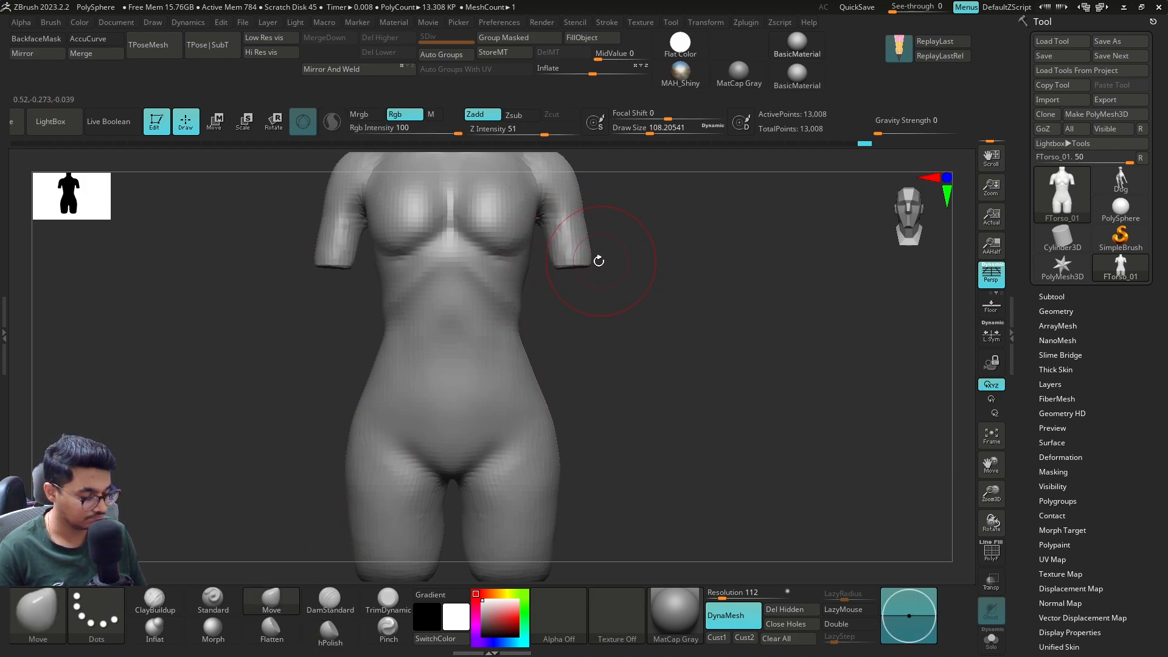
pyautogui.moveTo(594, 258); pyautogui.dragTo(575, 266)
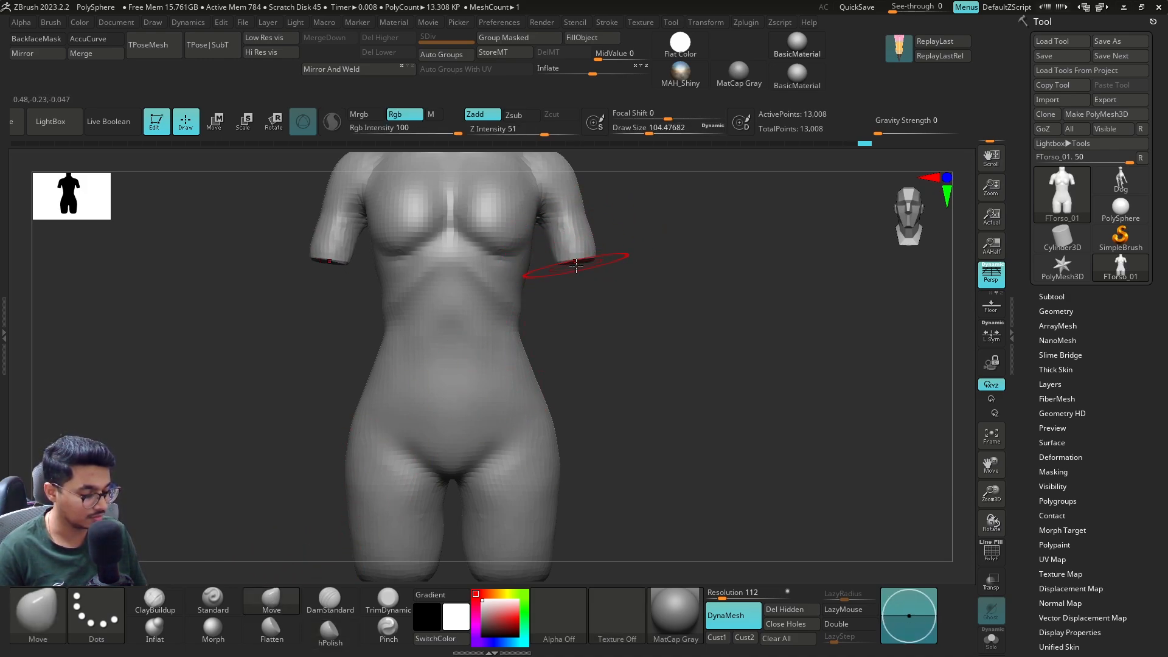
pyautogui.moveTo(344, 262); pyautogui.dragTo(331, 279)
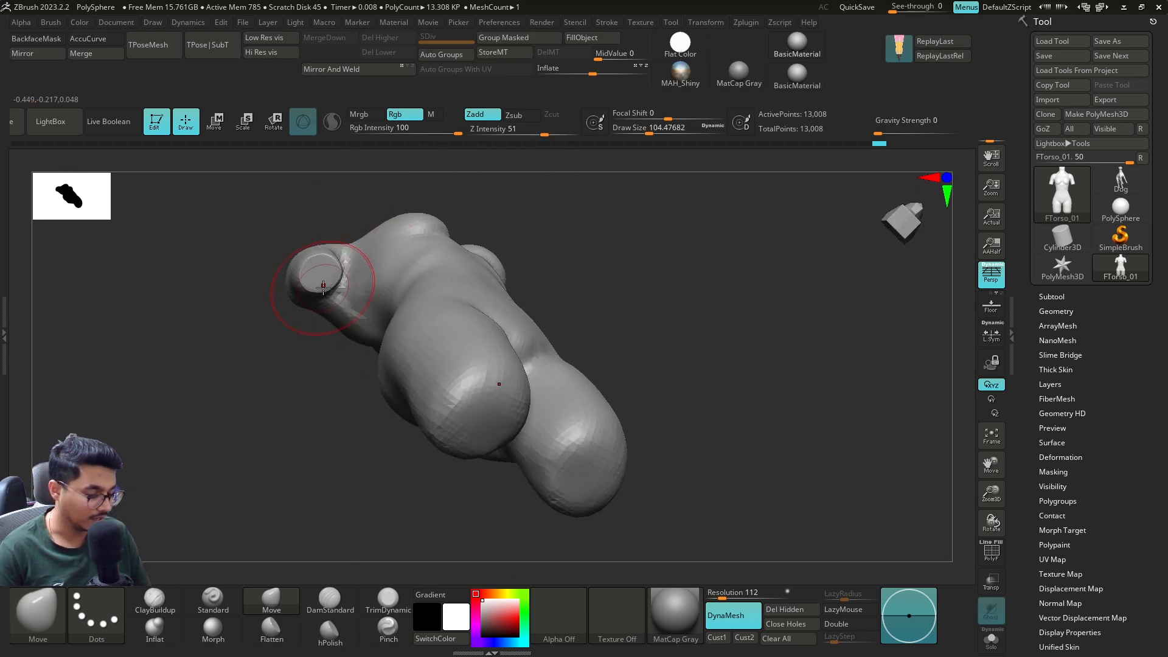
pyautogui.press('[')
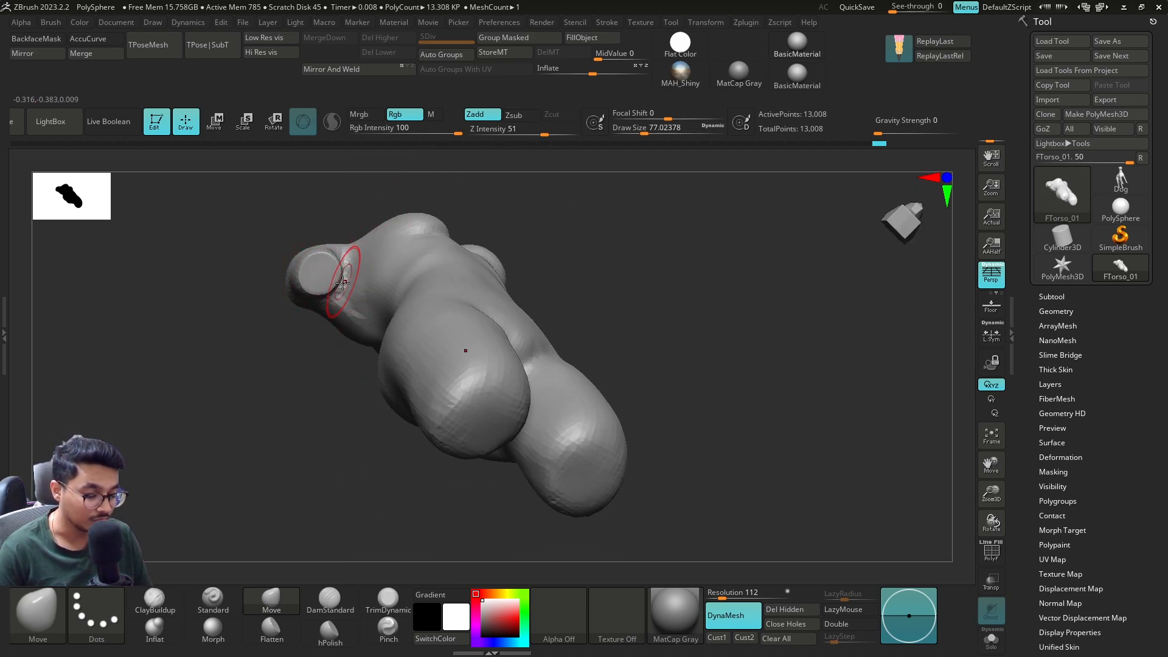
pyautogui.keyDown('shift'); pyautogui.moveTo(589, 245); pyautogui.dragTo(577, 340); pyautogui.keyUp('shift')
pyautogui.keyDown('alt'); pyautogui.moveTo(627, 334); pyautogui.dragTo(629, 343); pyautogui.keyUp('alt')
# Step: Adjust the outer contour of the upper arms with the Move brush at a draw size of about 74
pyautogui.press('s')
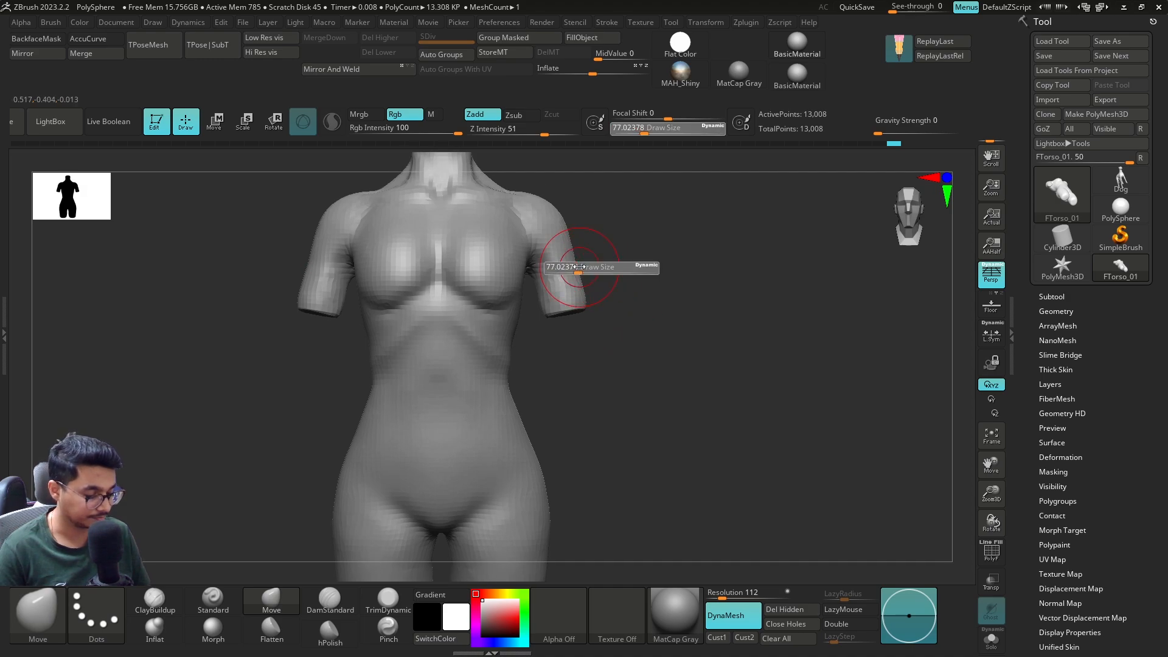
pyautogui.moveTo(576, 268); pyautogui.dragTo(573, 268)
pyautogui.moveTo(578, 260); pyautogui.dragTo(574, 259)
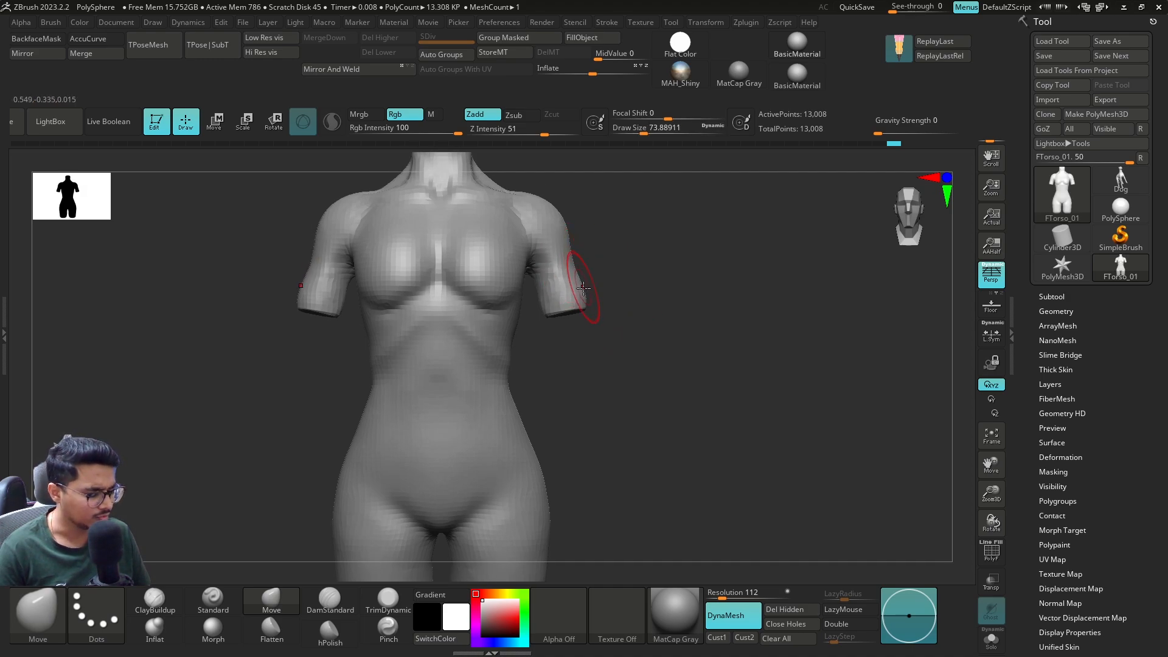
# Step: Reshape the lower thighs with the Move brush, enlarging the draw size to about 140
pyautogui.moveTo(646, 368)
pyautogui.keyDown('alt'); pyautogui.mouseDown()
pyautogui.moveTo(612, 459)
pyautogui.moveTo(612, 315)
pyautogui.moveTo(600, 315)
pyautogui.mouseUp(); pyautogui.keyUp('alt')
pyautogui.press('s')
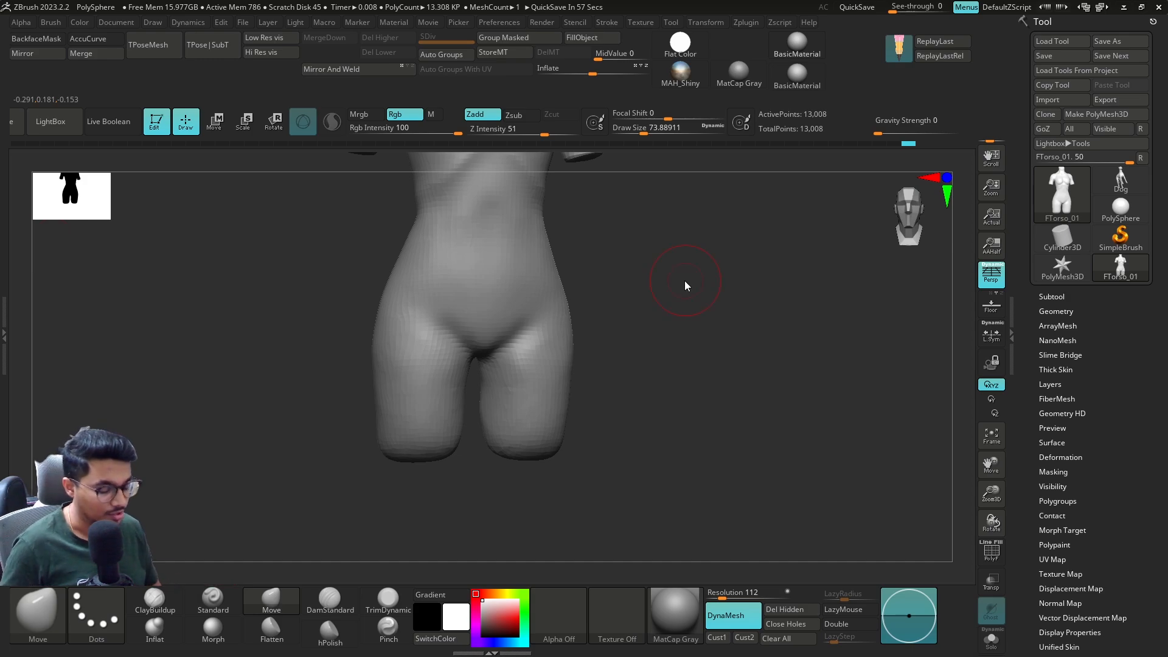
pyautogui.moveTo(689, 237)
pyautogui.keyDown('shift'); pyautogui.mouseDown()
pyautogui.moveTo(683, 223)
pyautogui.moveTo(680, 360)
pyautogui.moveTo(667, 391)
pyautogui.moveTo(637, 348)
pyautogui.mouseUp(); pyautogui.keyUp('shift')
pyautogui.press('s')
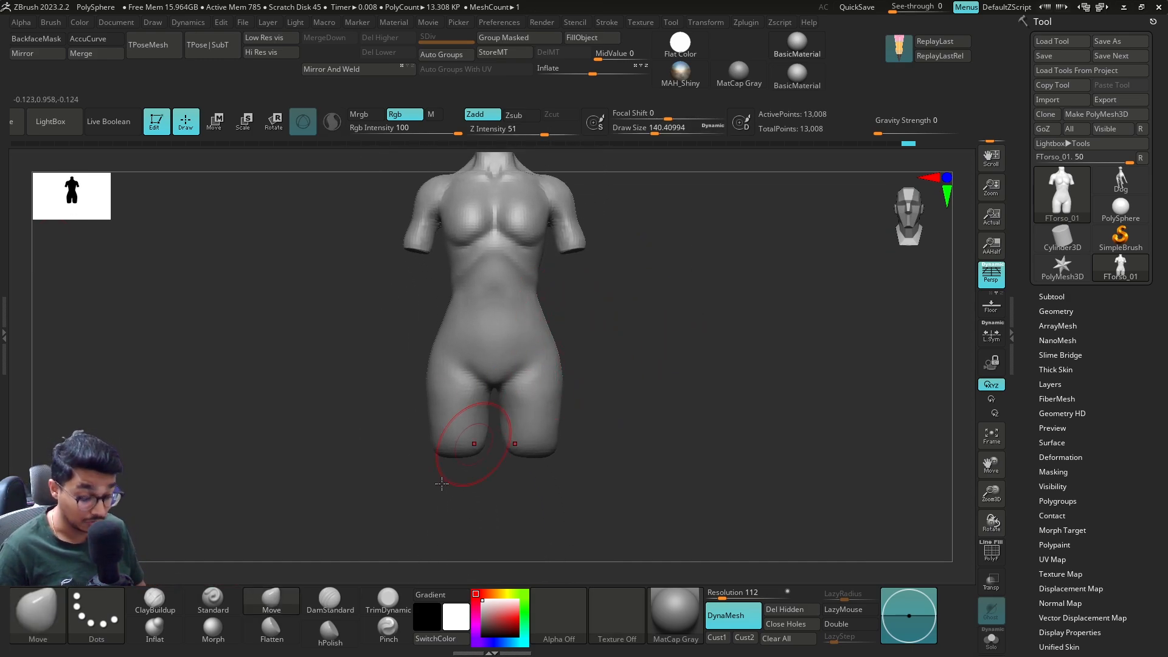
pyautogui.press('b')
pyautogui.press('d')
pyautogui.press('s')
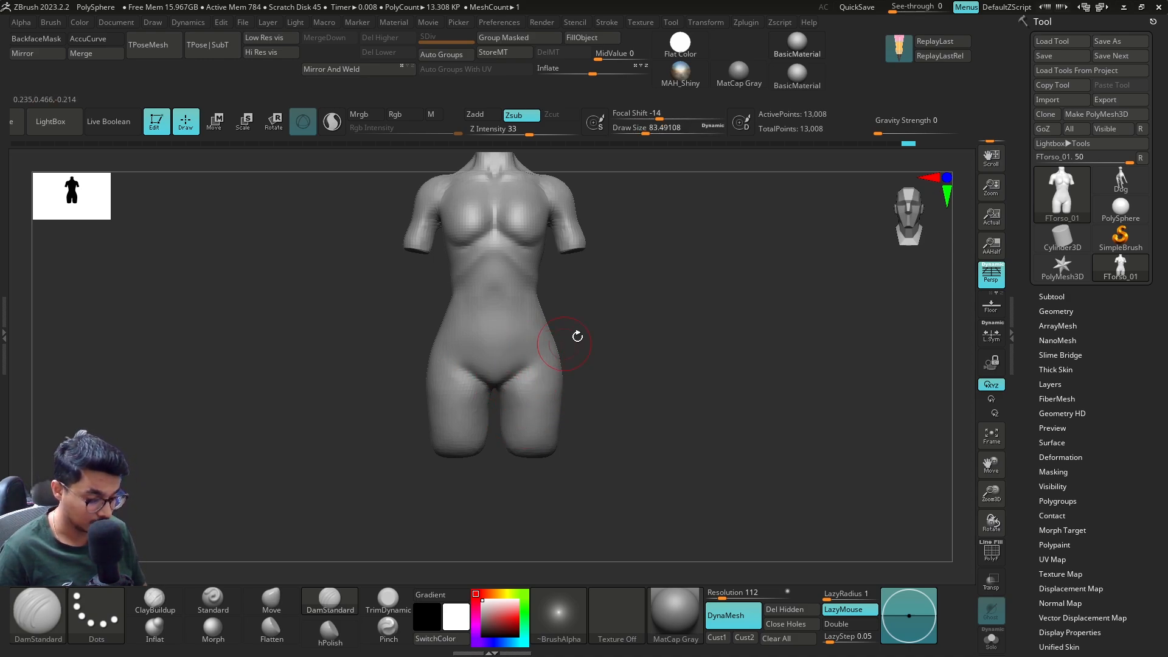
# Step: Adjust the front of the abdomen with the Move brush at a draw size of about 154
pyautogui.moveTo(577, 336)
pyautogui.mouseDown()
pyautogui.moveTo(657, 349)
pyautogui.moveTo(638, 372)
pyautogui.moveTo(619, 352)
pyautogui.moveTo(681, 327)
pyautogui.mouseUp()
pyautogui.click(278, 606)
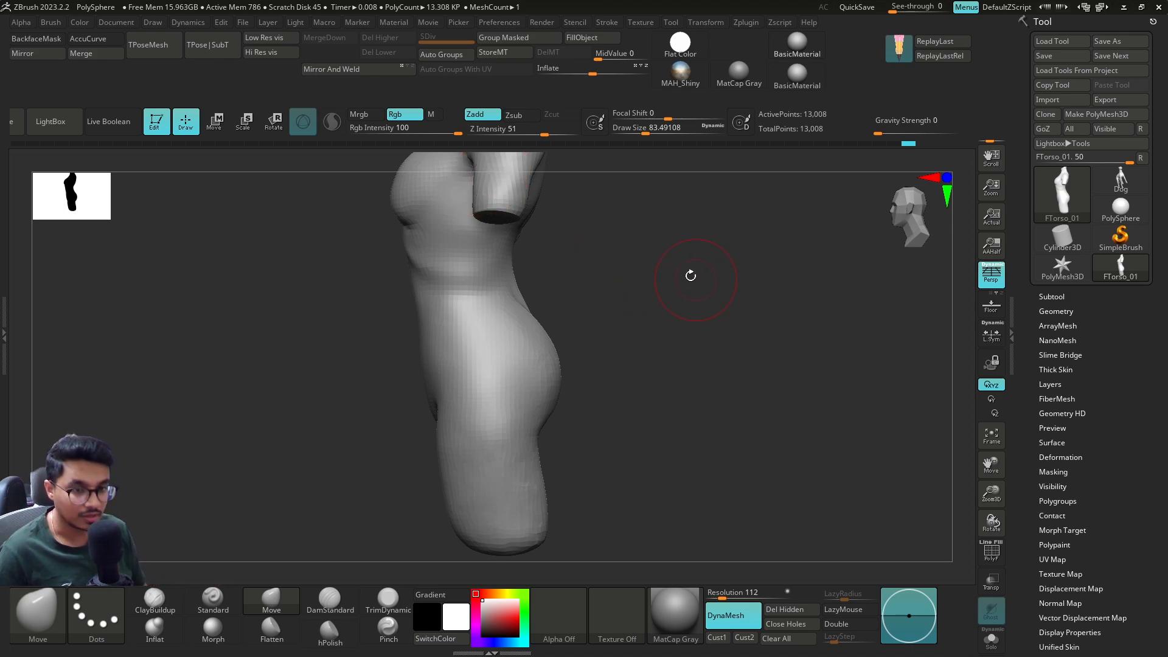
pyautogui.moveTo(578, 273); pyautogui.dragTo(641, 304)
pyautogui.press('s')
pyautogui.click(623, 309)
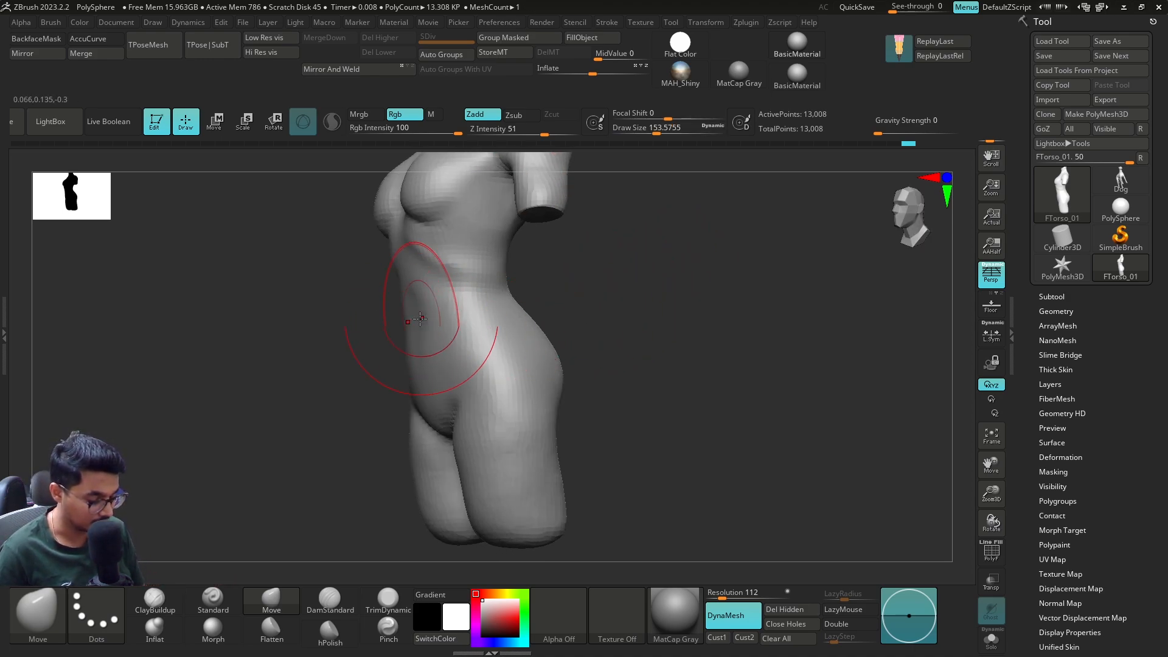
pyautogui.moveTo(419, 319); pyautogui.dragTo(415, 318)
pyautogui.moveTo(593, 320)
pyautogui.mouseDown()
pyautogui.moveTo(680, 328)
pyautogui.moveTo(517, 326)
pyautogui.moveTo(444, 385)
pyautogui.moveTo(485, 387)
pyautogui.moveTo(508, 366)
pyautogui.moveTo(532, 378)
pyautogui.moveTo(501, 370)
pyautogui.mouseUp()
# Step: Reshape the lower belly and groin with the Move brush at draw sizes of about 128 and 124
pyautogui.press('s')
pyautogui.click(528, 378)
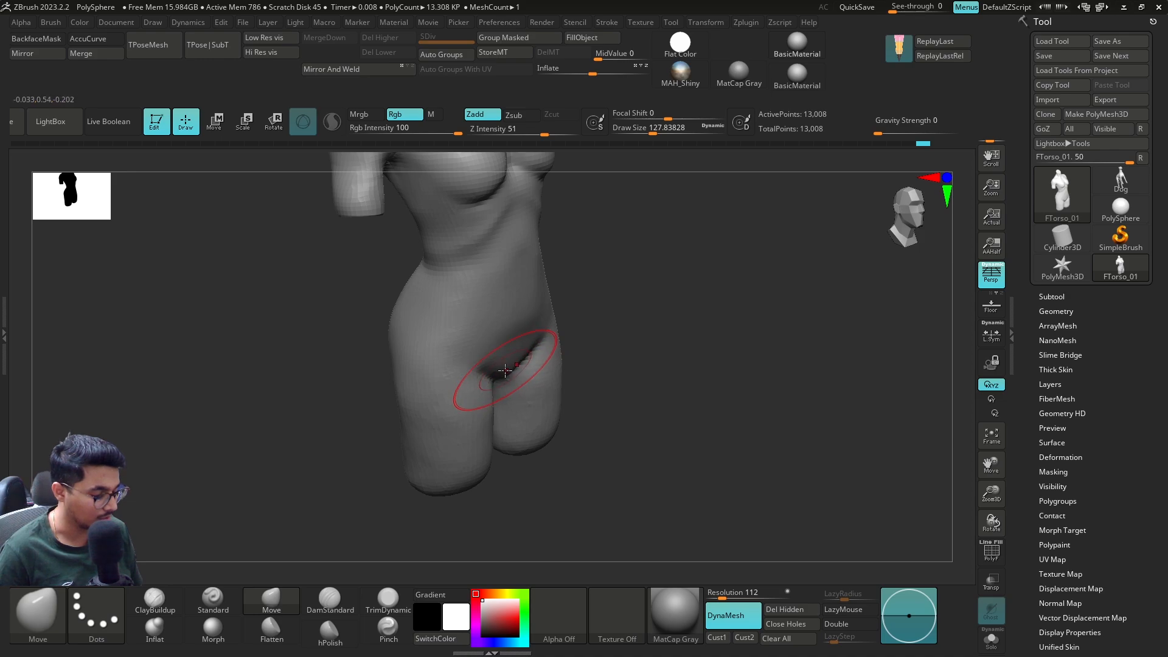
pyautogui.press('s')
pyautogui.click(545, 362)
pyautogui.moveTo(581, 323); pyautogui.dragTo(644, 346)
pyautogui.press('s')
pyautogui.click(523, 346)
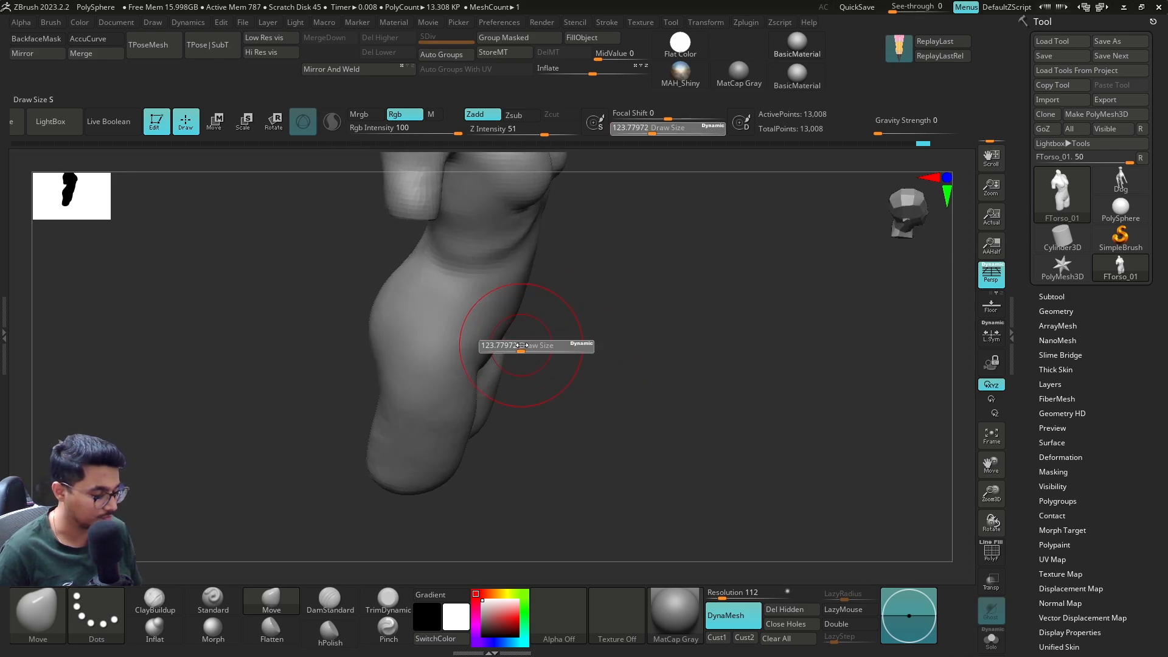
# Step: Refine the lower belly's side profile with the Move brush at draw sizes of about 112 and 94, smoothing the contour
pyautogui.moveTo(578, 364); pyautogui.dragTo(571, 406)
pyautogui.moveTo(579, 329)
pyautogui.keyDown('shift'); pyautogui.mouseDown()
pyautogui.moveTo(584, 313)
pyautogui.moveTo(529, 309)
pyautogui.mouseUp(); pyautogui.keyUp('shift')
pyautogui.press('s')
pyautogui.click(530, 309)
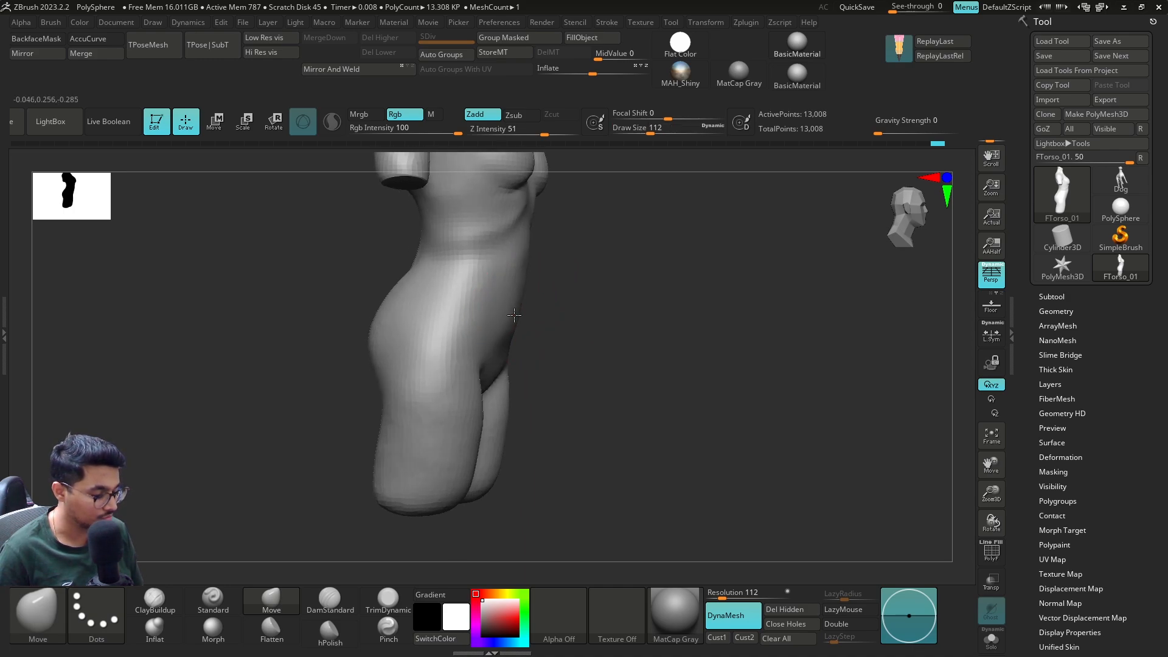
pyautogui.press('s')
pyautogui.click(504, 338)
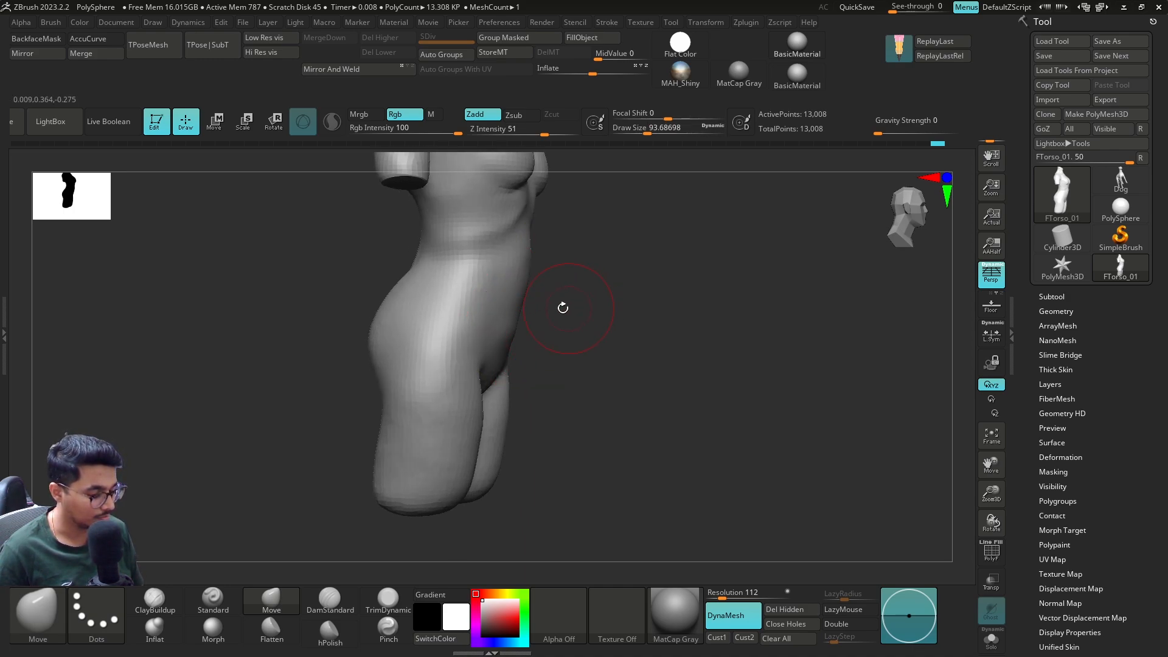
pyautogui.keyDown('shift'); pyautogui.moveTo(522, 307); pyautogui.dragTo(504, 349); pyautogui.keyUp('shift')
# Step: Carve an oval outline around the abdominal muscles with DamStandard at a draw size of about 74 and soften it
pyautogui.keyDown('shift'); pyautogui.moveTo(588, 320); pyautogui.dragTo(563, 331); pyautogui.keyUp('shift')
pyautogui.press('s')
pyautogui.click(548, 332)
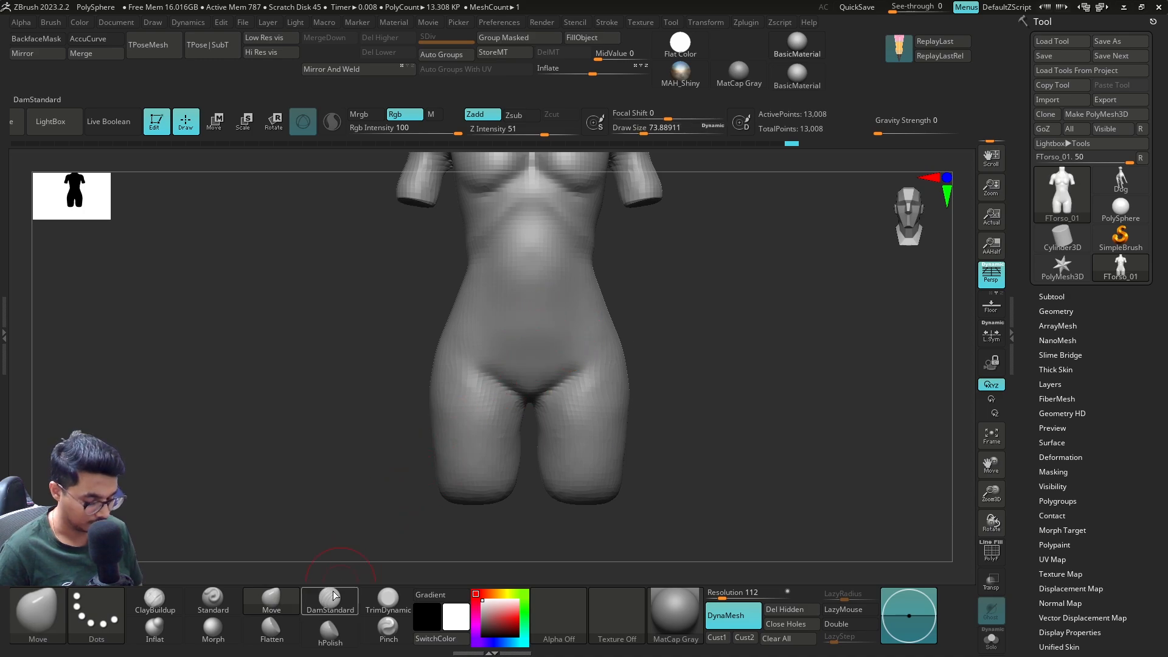
pyautogui.click(331, 599)
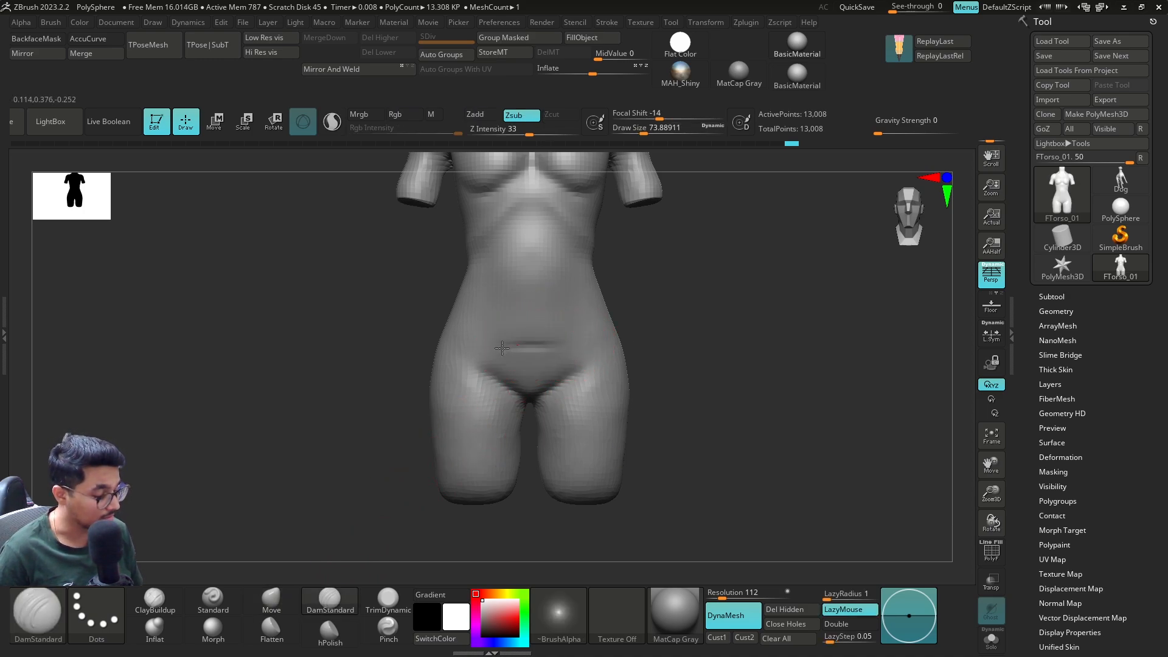
pyautogui.press('shift')
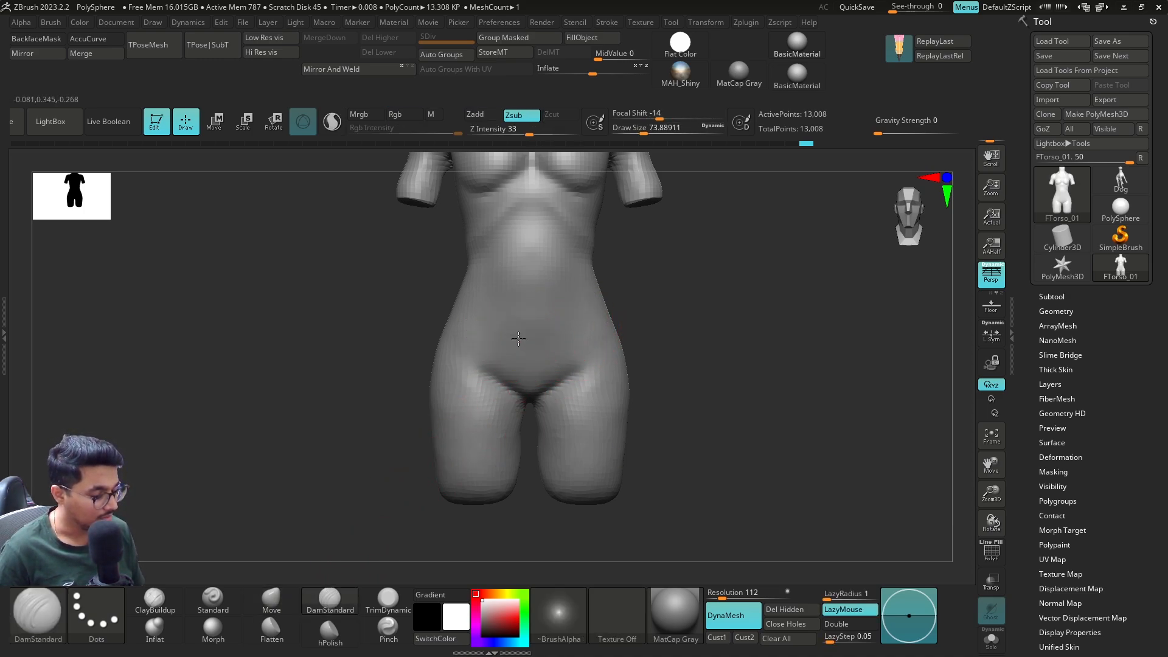
pyautogui.press('ctrl')
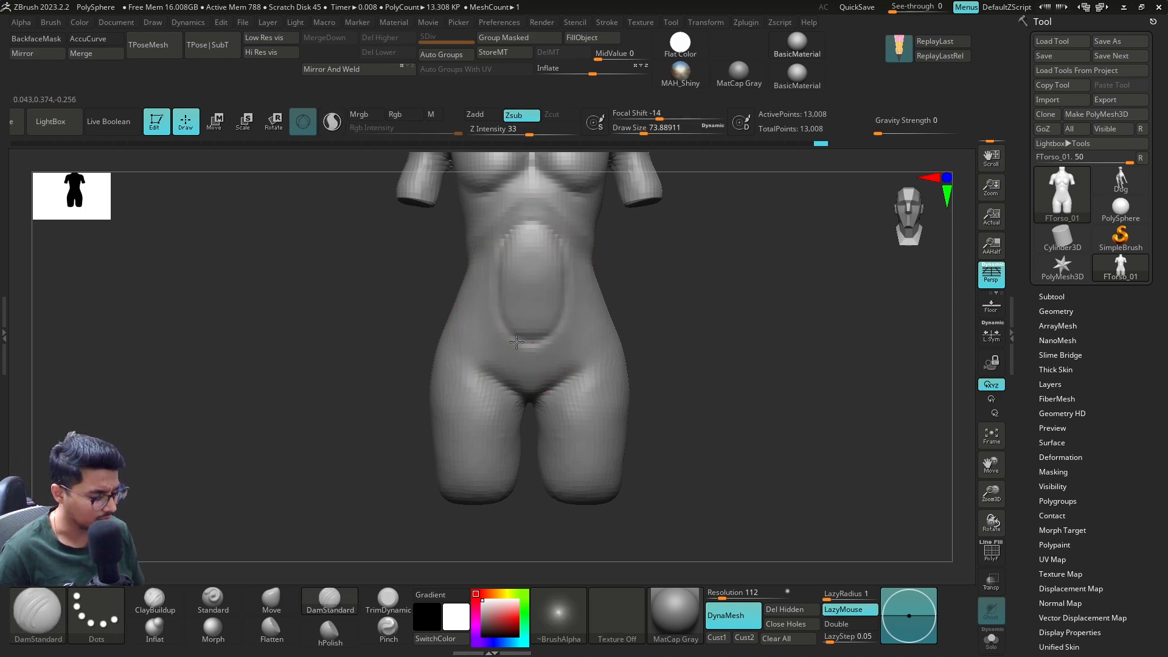
pyautogui.press('shift')
pyautogui.moveTo(500, 260); pyautogui.dragTo(699, 325, button='right')
# Step: Build up the abdomen and pubic area with ClayBuildup at a draw size of about 83, smoothing the strokes
pyautogui.click(155, 600)
pyautogui.moveTo(262, 523); pyautogui.dragTo(515, 378, button='right')
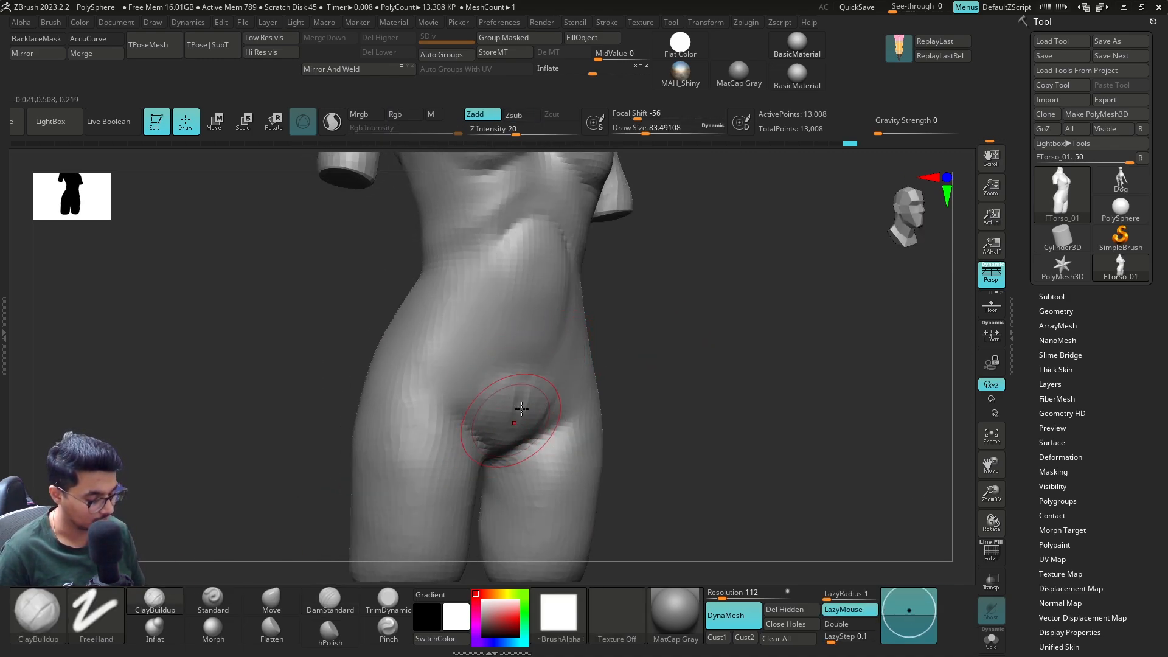
pyautogui.keyDown('shift'); pyautogui.moveTo(522, 408); pyautogui.dragTo(529, 386); pyautogui.keyUp('shift')
pyautogui.moveTo(693, 389); pyautogui.dragTo(610, 378, button='right')
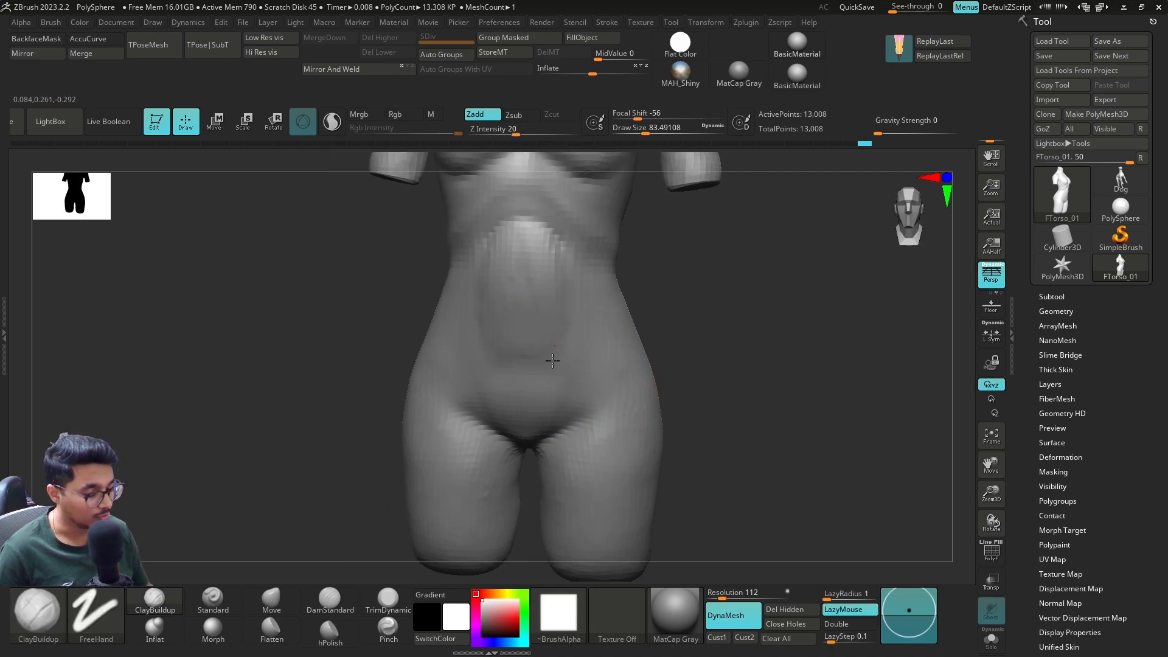
pyautogui.keyDown('shift'); pyautogui.moveTo(540, 317); pyautogui.dragTo(536, 349); pyautogui.keyUp('shift')
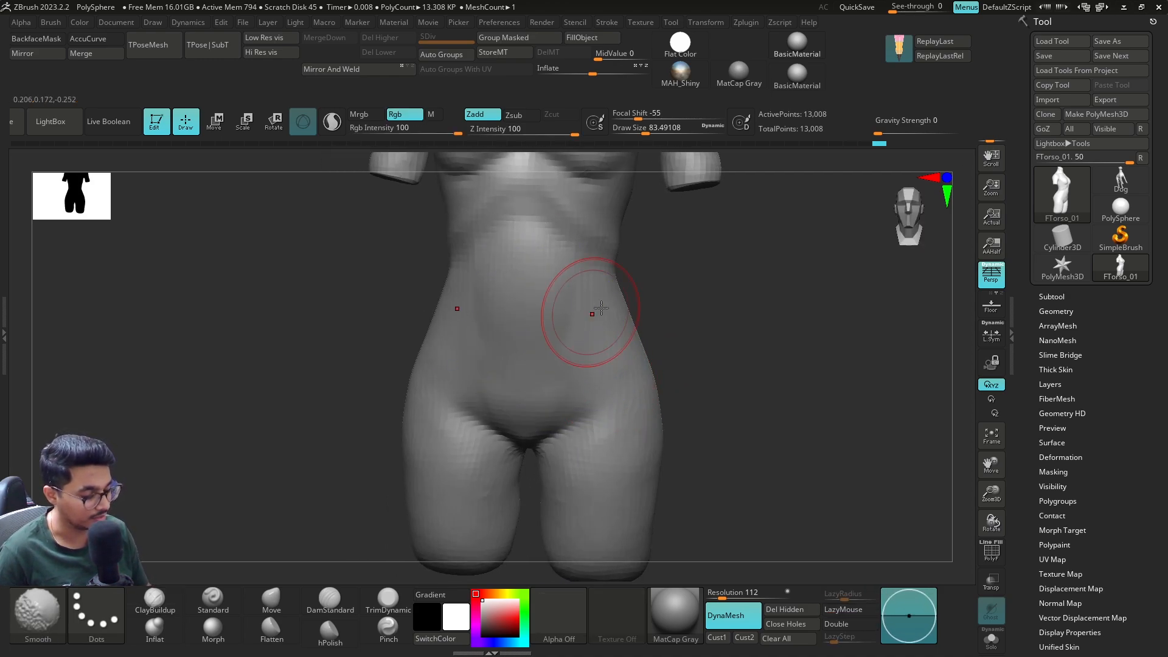
# Step: Smooth the sides and center of the abdomen at a draw size of about 68
pyautogui.moveTo(601, 308); pyautogui.dragTo(662, 295, button='right')
pyautogui.press('s')
pyautogui.moveTo(662, 293); pyautogui.dragTo(658, 293)
pyautogui.moveTo(681, 242)
pyautogui.keyDown('alt'); pyautogui.mouseDown(button='right')
pyautogui.moveTo(688, 311)
pyautogui.moveTo(712, 303)
pyautogui.mouseUp(button='right'); pyautogui.keyUp('alt')
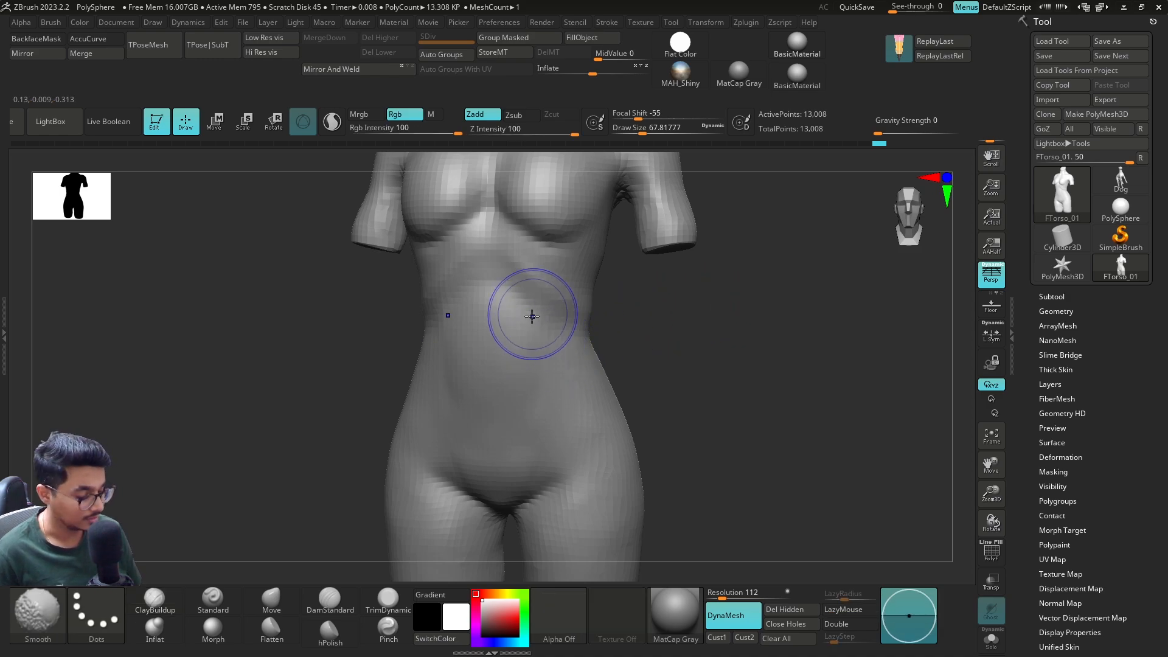
pyautogui.keyDown('shift'); pyautogui.moveTo(532, 315); pyautogui.dragTo(521, 385); pyautogui.keyUp('shift')
pyautogui.moveTo(608, 346); pyautogui.dragTo(653, 344, button='right')
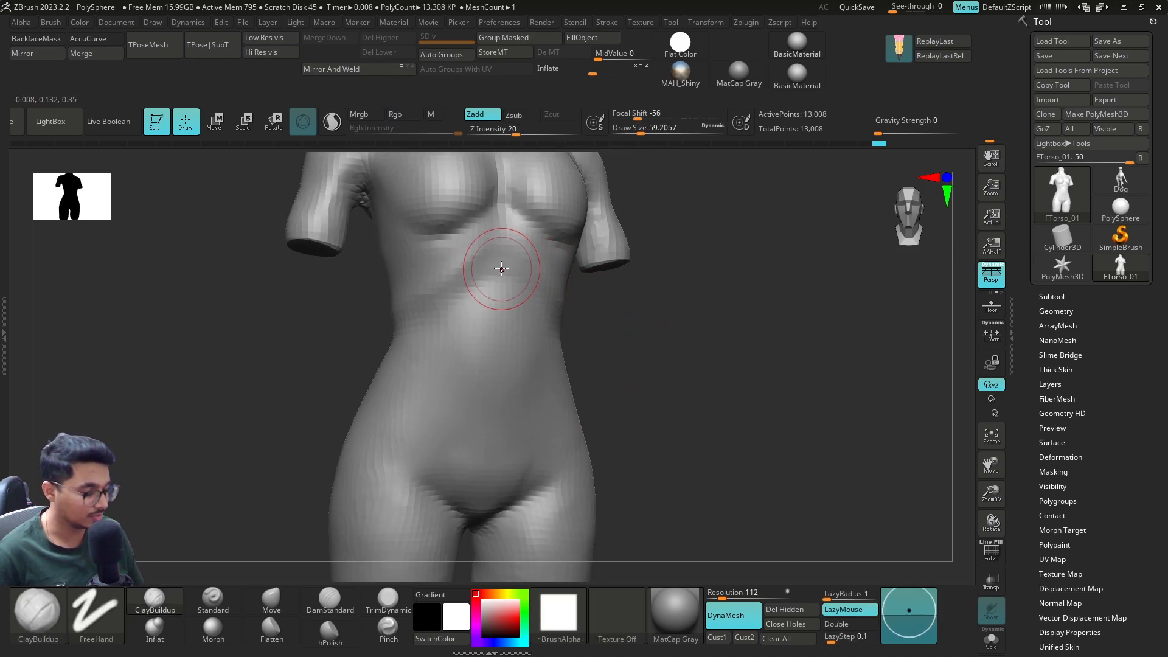
# Step: Build up the rib cage arch and the sides of the abdomen with ClayBuildup at a draw size of about 59, smoothing the clay
pyautogui.moveTo(501, 268); pyautogui.dragTo(520, 312)
pyautogui.moveTo(516, 304); pyautogui.dragTo(534, 330)
pyautogui.moveTo(502, 268); pyautogui.dragTo(532, 295)
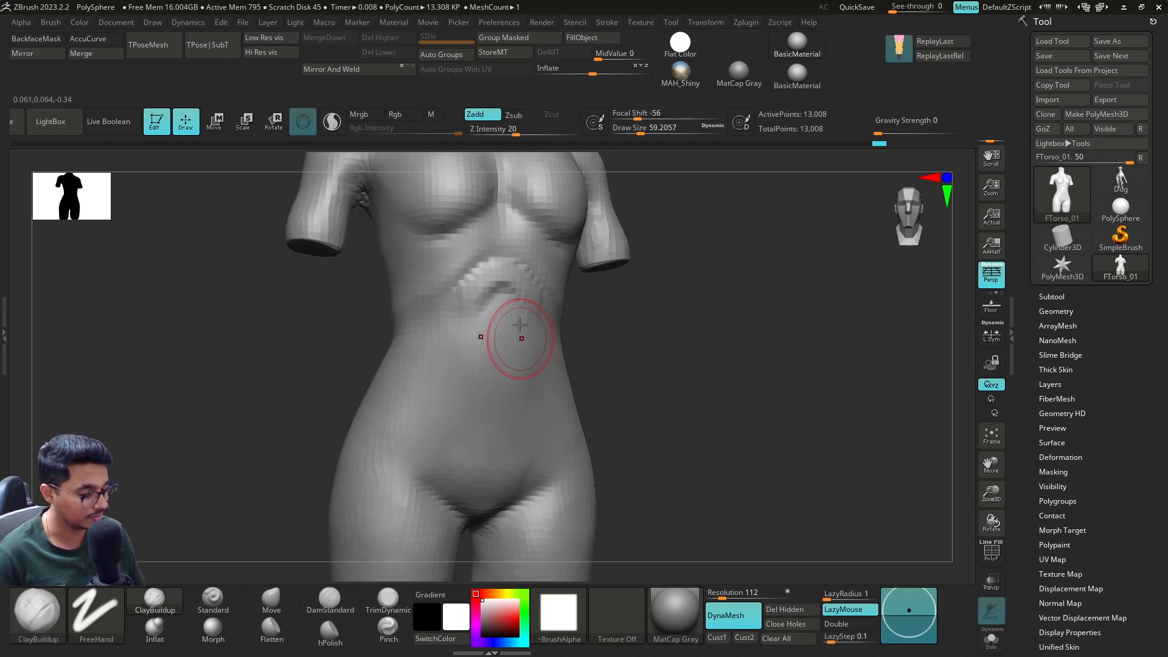
pyautogui.moveTo(521, 336)
pyautogui.mouseDown()
pyautogui.moveTo(523, 396)
pyautogui.moveTo(540, 396)
pyautogui.mouseUp()
pyautogui.moveTo(617, 319); pyautogui.dragTo(554, 333, button='right')
pyautogui.moveTo(554, 333)
pyautogui.keyDown('shift'); pyautogui.mouseDown()
pyautogui.moveTo(550, 365)
pyautogui.moveTo(545, 316)
pyautogui.moveTo(540, 392)
pyautogui.mouseUp(); pyautogui.keyUp('shift')
# Step: Refine the surface from the rib cage to the pubic area, smoothing it at a draw size of about 51
pyautogui.press('s')
pyautogui.moveTo(499, 450)
pyautogui.mouseDown()
pyautogui.moveTo(566, 427)
pyautogui.moveTo(509, 407)
pyautogui.mouseUp()
pyautogui.press(']')
pyautogui.moveTo(487, 310)
pyautogui.keyDown('shift'); pyautogui.mouseDown()
pyautogui.moveTo(505, 292)
pyautogui.moveTo(478, 279)
pyautogui.mouseUp(); pyautogui.keyUp('shift')
pyautogui.keyDown('ctrl'); pyautogui.moveTo(635, 406); pyautogui.dragTo(654, 371, button='right'); pyautogui.keyUp('ctrl')
pyautogui.moveTo(682, 371); pyautogui.dragTo(590, 377, button='right')
pyautogui.moveTo(590, 377)
pyautogui.keyDown('shift'); pyautogui.mouseDown()
pyautogui.moveTo(552, 349)
pyautogui.moveTo(574, 401)
pyautogui.mouseUp(); pyautogui.keyUp('shift')
pyautogui.moveTo(615, 389); pyautogui.dragTo(705, 356, button='right')
pyautogui.moveTo(634, 353); pyautogui.dragTo(682, 358, button='right')
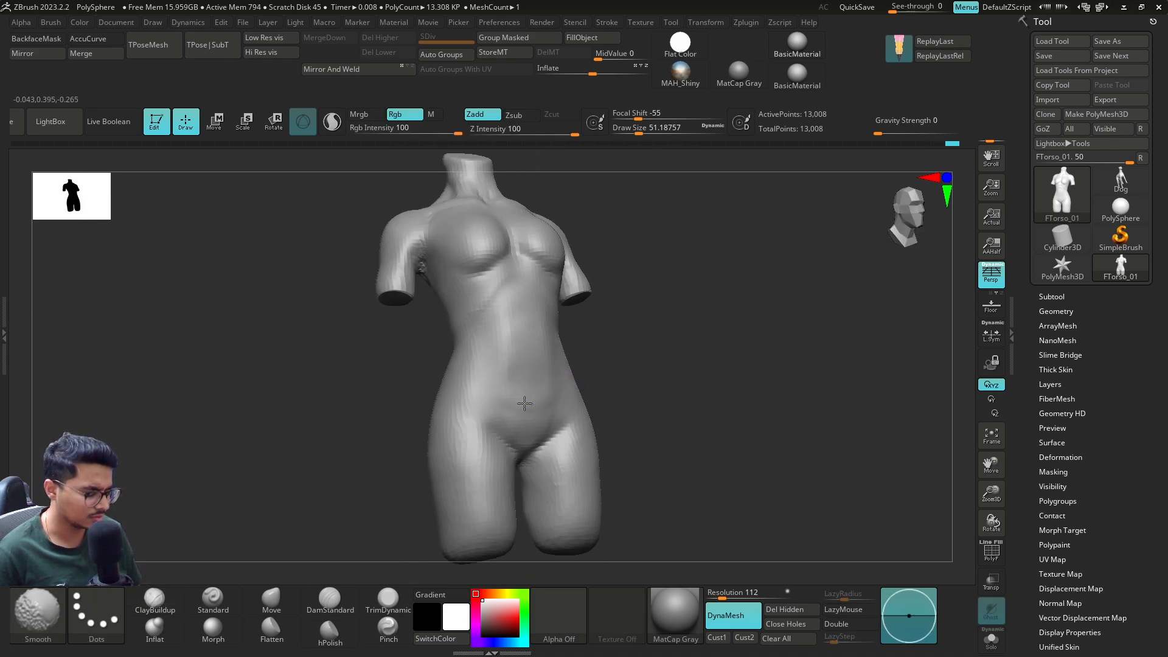
pyautogui.keyDown('shift'); pyautogui.moveTo(524, 412); pyautogui.dragTo(498, 405); pyautogui.keyUp('shift')
pyautogui.moveTo(547, 396)
pyautogui.mouseDown(button='right')
pyautogui.moveTo(647, 383)
pyautogui.moveTo(608, 384)
pyautogui.moveTo(596, 404)
pyautogui.moveTo(593, 366)
pyautogui.mouseUp(button='right')
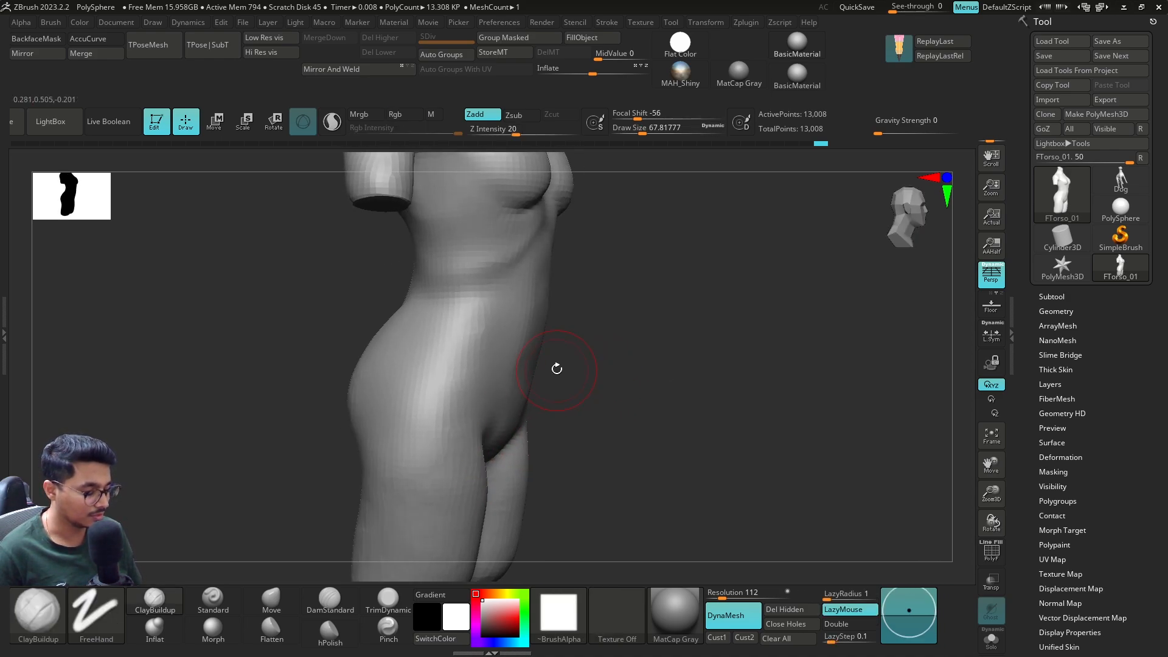
# Step: Reshape the belly's side profile with the Move brush at draw sizes of about 145 and 154
pyautogui.click(273, 600)
pyautogui.press('s')
pyautogui.moveTo(530, 356); pyautogui.dragTo(536, 356)
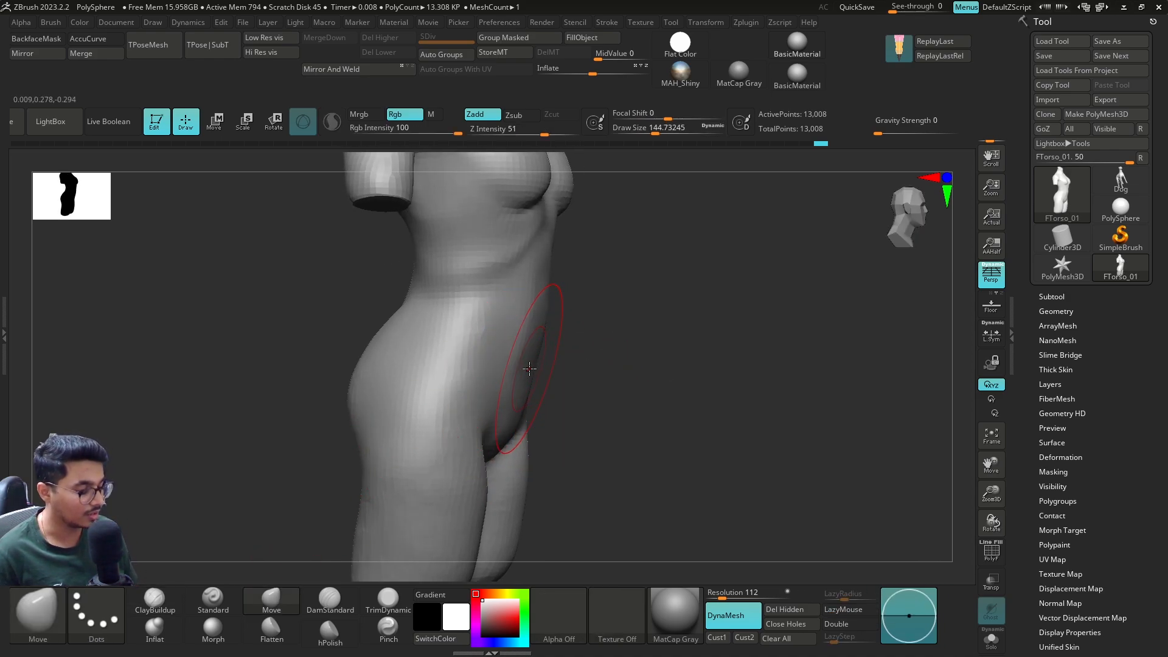
pyautogui.moveTo(588, 353); pyautogui.dragTo(594, 350, button='right')
pyautogui.press('s')
pyautogui.moveTo(553, 365); pyautogui.dragTo(537, 373)
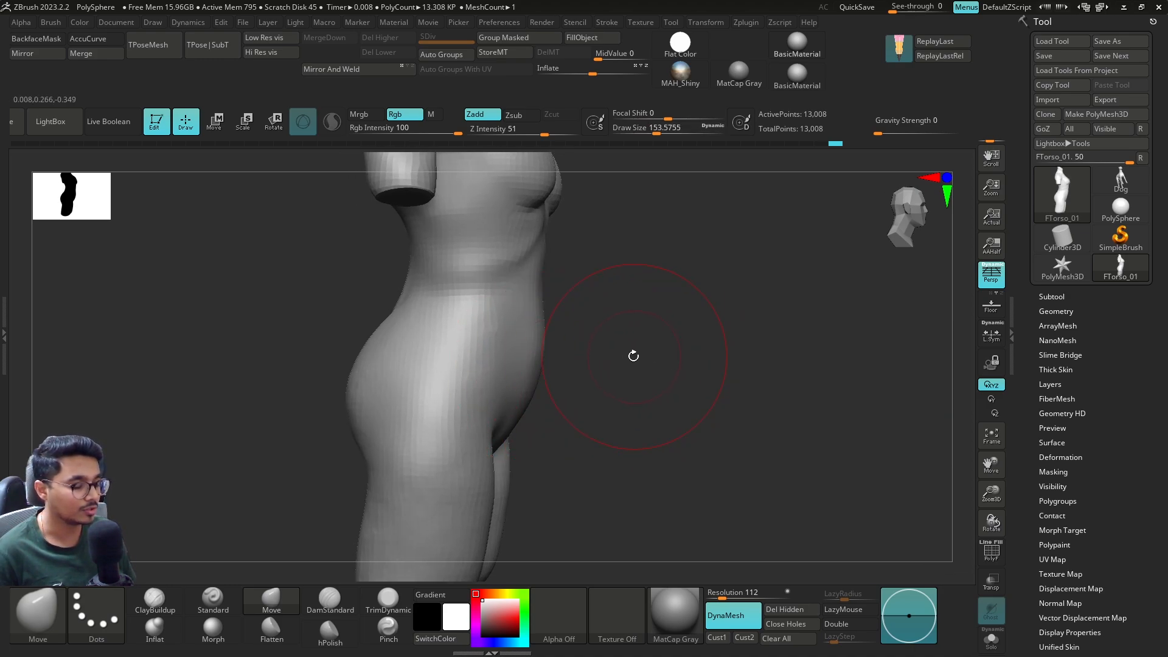
# Step: Smooth the front of the abdomen down to the groin at a draw size of about 83
pyautogui.keyDown('shift'); pyautogui.moveTo(633, 356); pyautogui.dragTo(591, 349, button='right'); pyautogui.keyUp('shift')
pyautogui.press('s')
pyautogui.moveTo(609, 369); pyautogui.dragTo(599, 369)
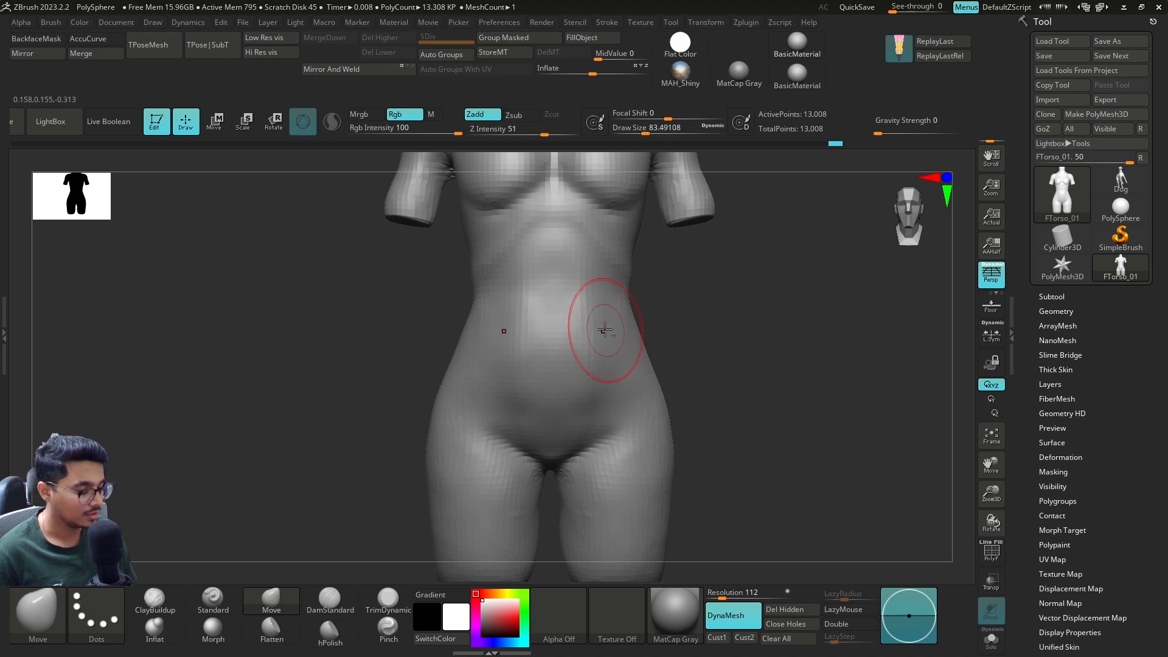
pyautogui.moveTo(550, 328)
pyautogui.keyDown('shift'); pyautogui.mouseDown()
pyautogui.moveTo(514, 370)
pyautogui.moveTo(603, 406)
pyautogui.mouseUp(); pyautogui.keyUp('shift')
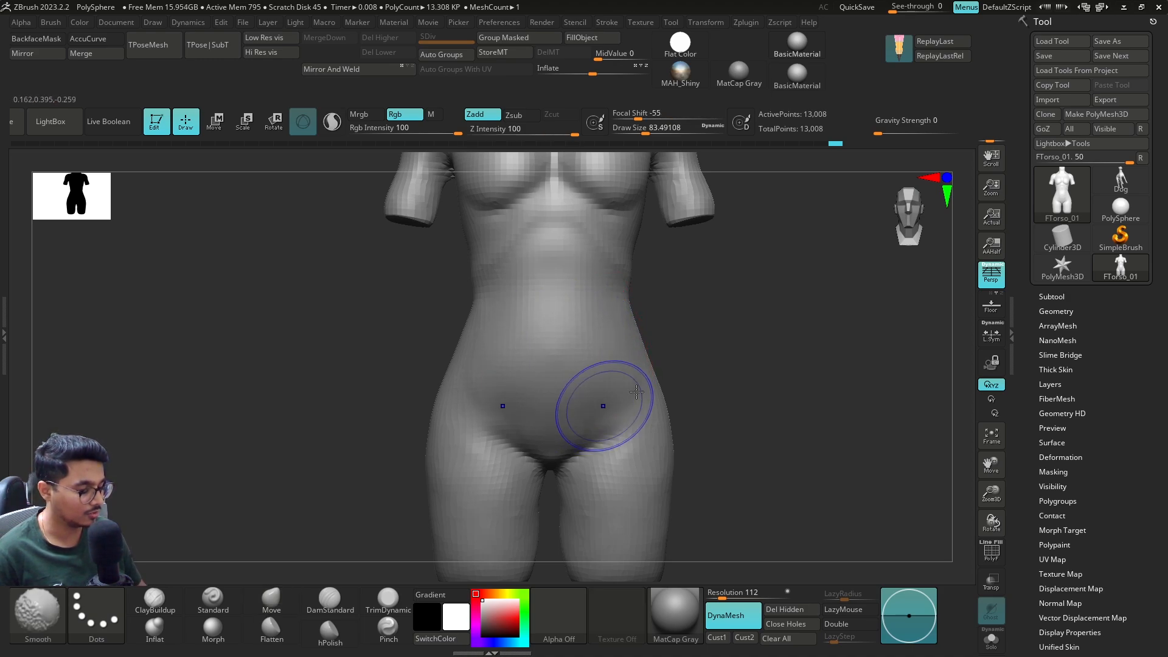
# Step: Adjust the lower belly's front contour with the Move brush at a draw size of about 112
pyautogui.moveTo(681, 392)
pyautogui.keyDown('ctrl'); pyautogui.mouseDown(button='right')
pyautogui.moveTo(696, 356)
pyautogui.moveTo(652, 355)
pyautogui.mouseUp(button='right'); pyautogui.keyUp('ctrl')
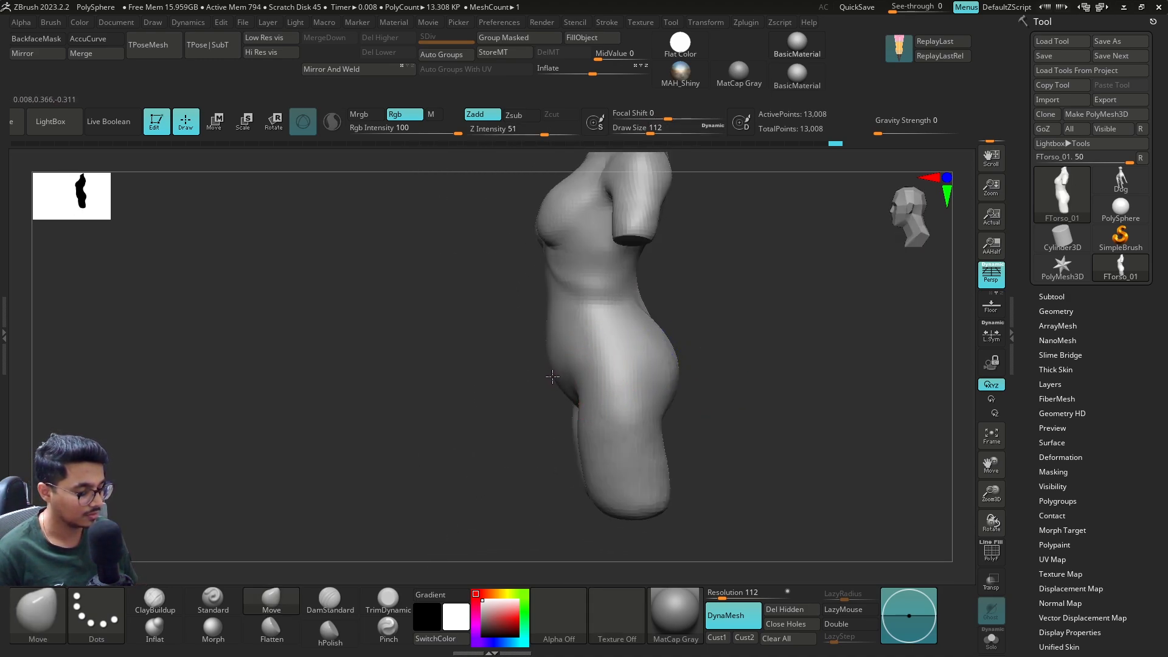
pyautogui.press('s')
pyautogui.moveTo(534, 357)
pyautogui.mouseDown()
pyautogui.moveTo(542, 328)
pyautogui.moveTo(545, 386)
pyautogui.moveTo(561, 384)
pyautogui.mouseUp()
pyautogui.press('s')
pyautogui.moveTo(578, 389)
pyautogui.mouseDown(button='right')
pyautogui.moveTo(709, 310)
pyautogui.moveTo(645, 296)
pyautogui.moveTo(774, 305)
pyautogui.mouseUp(button='right')
pyautogui.press('ctrl')
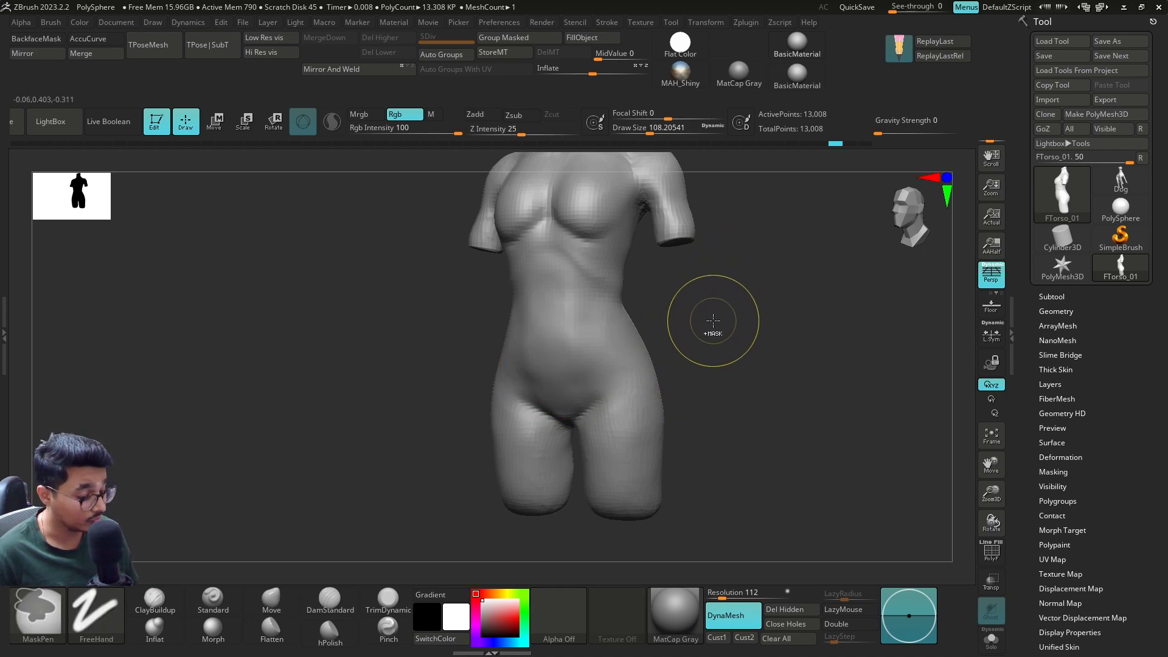
# Step: Refine the lower belly and groin transition with the Move brush at a draw size of about 65 and smooth it
pyautogui.moveTo(691, 318)
pyautogui.keyDown('shift'); pyautogui.mouseDown(button='right')
pyautogui.moveTo(747, 322)
pyautogui.moveTo(577, 361)
pyautogui.moveTo(655, 378)
pyautogui.moveTo(586, 382)
pyautogui.mouseUp(button='right'); pyautogui.keyUp('shift')
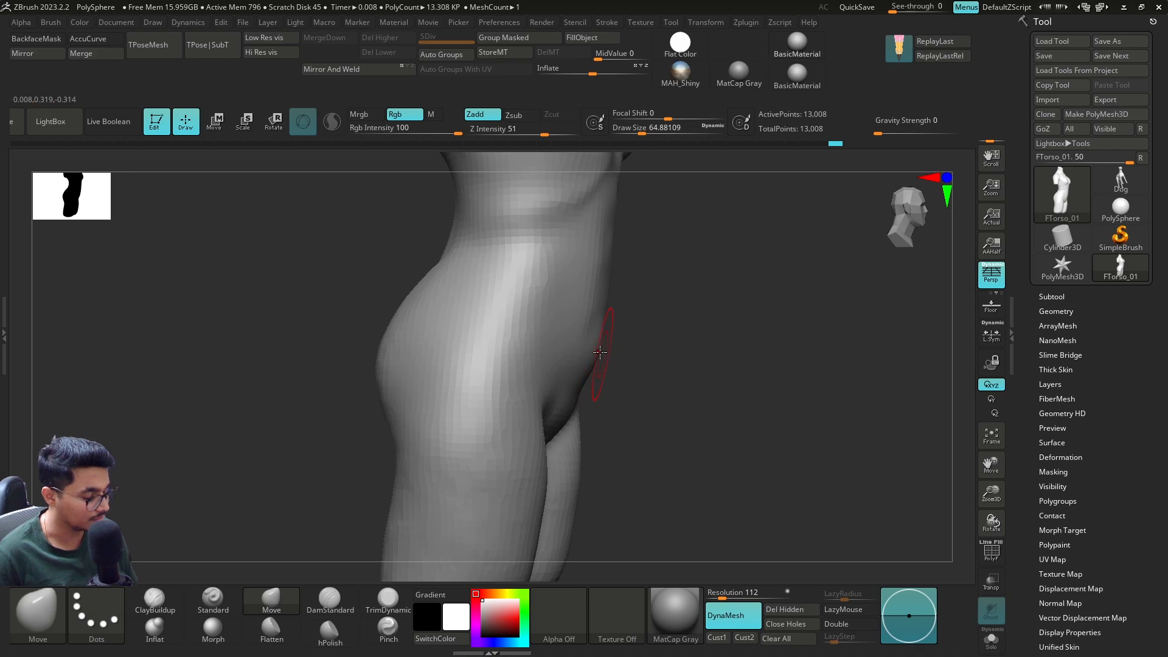
pyautogui.moveTo(595, 337); pyautogui.dragTo(624, 346, button='right')
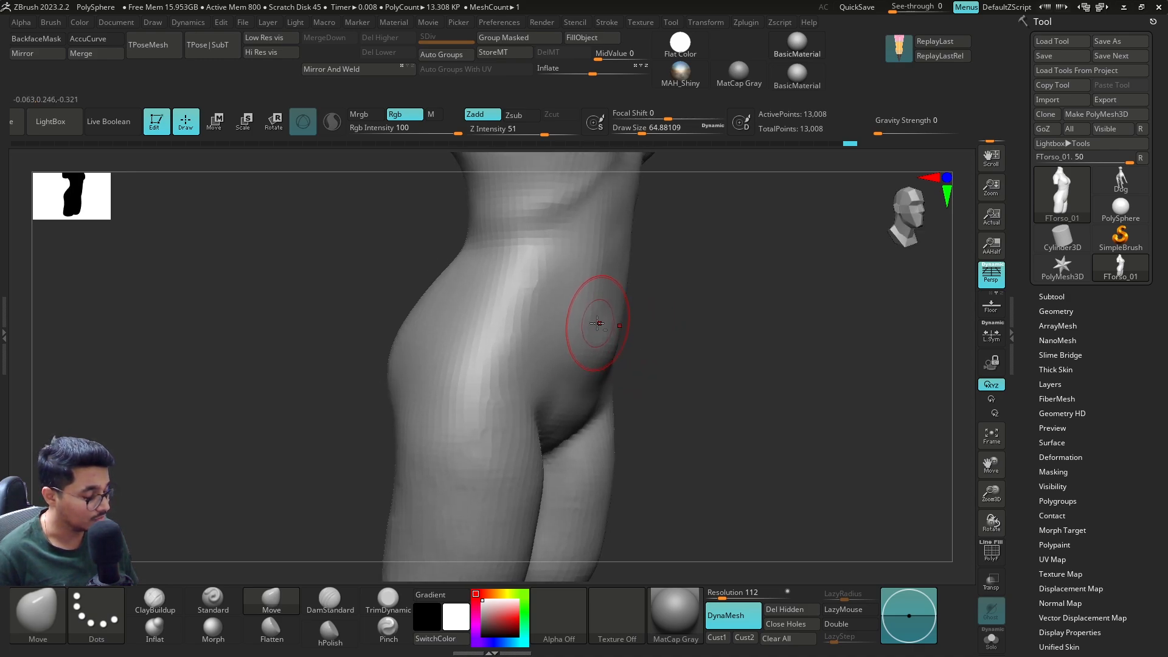
pyautogui.press('shift')
pyautogui.moveTo(594, 347)
pyautogui.keyDown('ctrl'); pyautogui.mouseDown(button='right')
pyautogui.moveTo(677, 318)
pyautogui.moveTo(643, 321)
pyautogui.mouseUp(button='right'); pyautogui.keyUp('ctrl')
pyautogui.keyDown('shift'); pyautogui.moveTo(636, 284); pyautogui.dragTo(622, 342); pyautogui.keyUp('shift')
pyautogui.moveTo(766, 329); pyautogui.dragTo(681, 331, button='right')
pyautogui.press('shift')
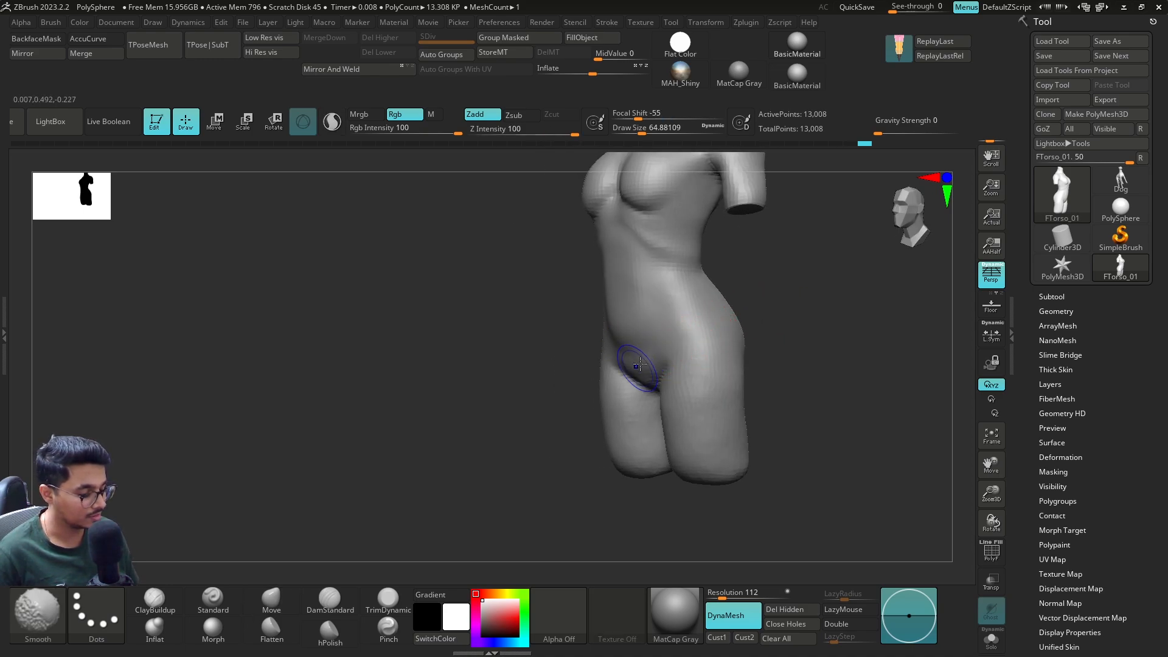
# Step: Build up the central abdomen with ClayBuildup at a draw size of about 65, then smooth it at about 46
pyautogui.keyDown('ctrl'); pyautogui.moveTo(450, 451); pyautogui.dragTo(487, 426, button='right'); pyautogui.keyUp('ctrl')
pyautogui.moveTo(486, 426); pyautogui.dragTo(667, 381, button='right')
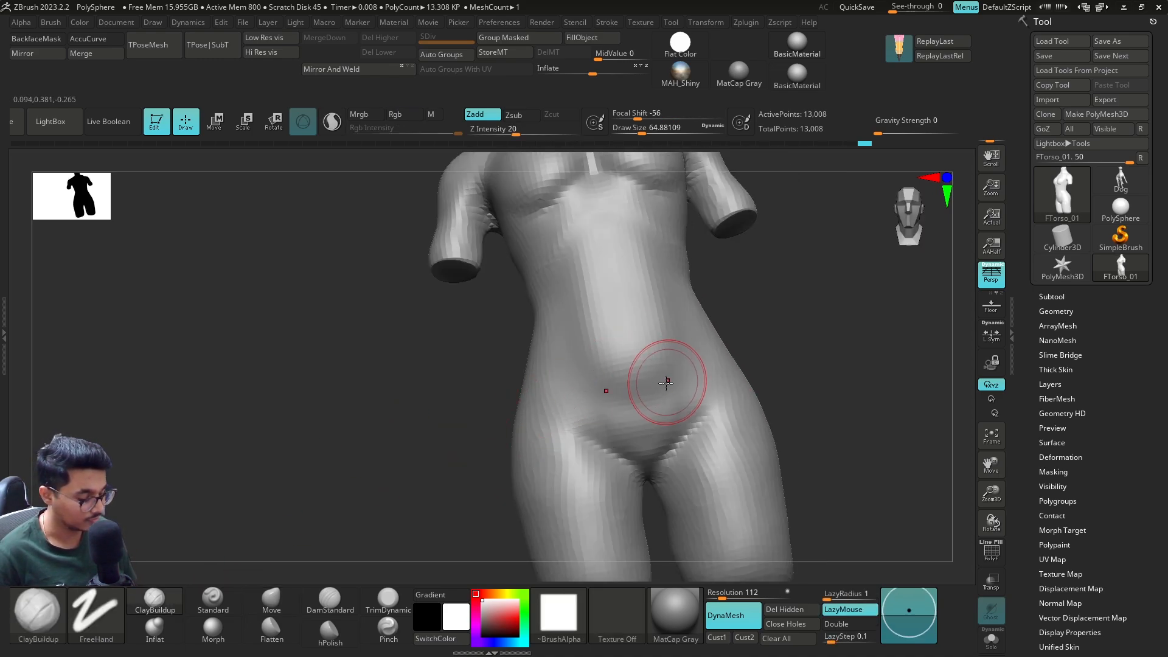
pyautogui.press('shift')
pyautogui.moveTo(671, 448)
pyautogui.keyDown('ctrl'); pyautogui.mouseDown(button='right')
pyautogui.moveTo(761, 341)
pyautogui.moveTo(765, 368)
pyautogui.mouseUp(button='right'); pyautogui.keyUp('ctrl')
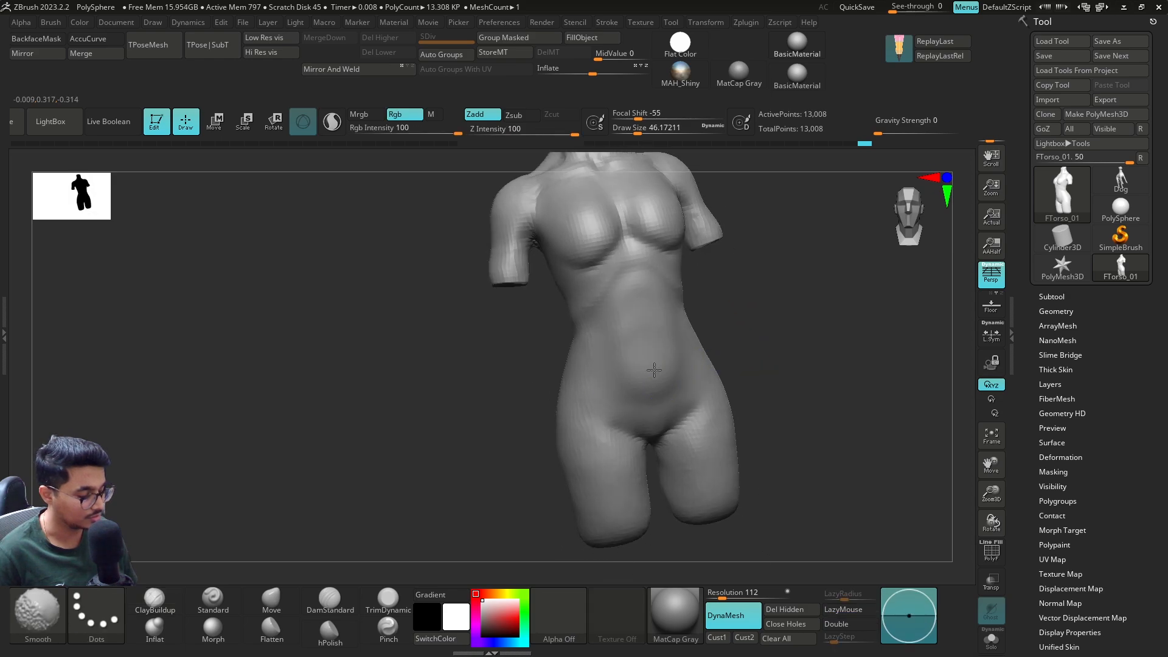
pyautogui.moveTo(678, 368)
pyautogui.mouseDown(button='right')
pyautogui.moveTo(748, 360)
pyautogui.moveTo(723, 371)
pyautogui.mouseUp(button='right')
# Step: Define the creases between the lower belly and hips with DamStandard at a draw size of about 90, softening them
pyautogui.moveTo(821, 307)
pyautogui.mouseDown(button='right')
pyautogui.moveTo(809, 305)
pyautogui.moveTo(818, 322)
pyautogui.mouseUp(button='right')
pyautogui.click(341, 601)
pyautogui.moveTo(401, 511); pyautogui.dragTo(540, 402, button='right')
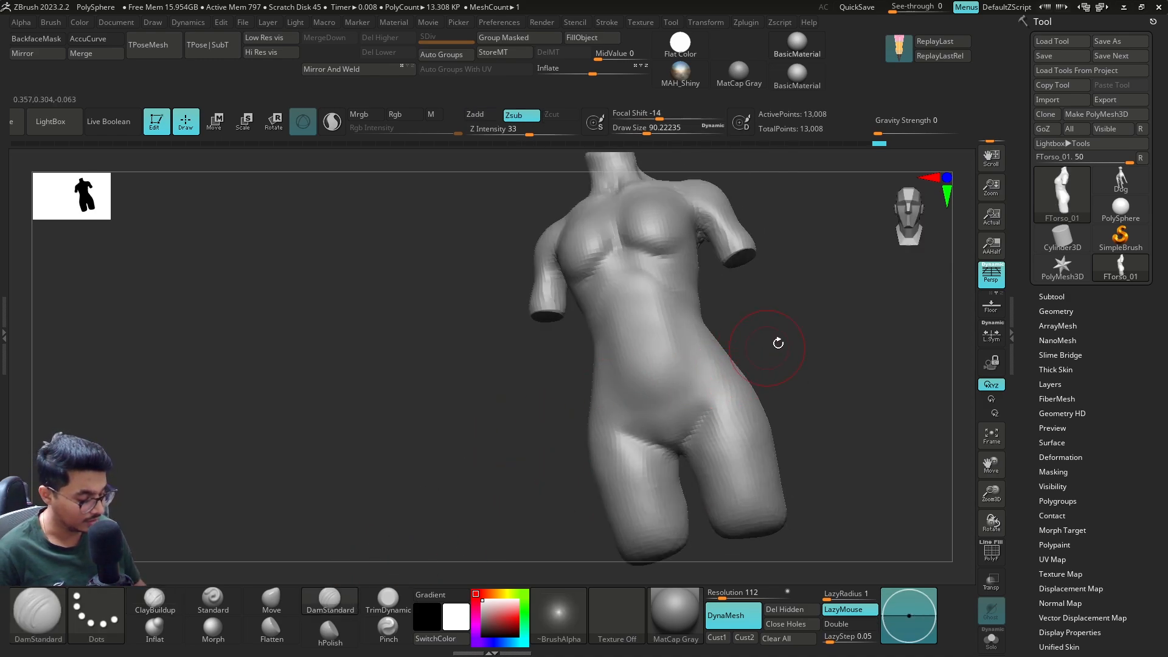
pyautogui.moveTo(777, 341); pyautogui.dragTo(683, 428, button='right')
pyautogui.moveTo(657, 525); pyautogui.dragTo(688, 395, button='right')
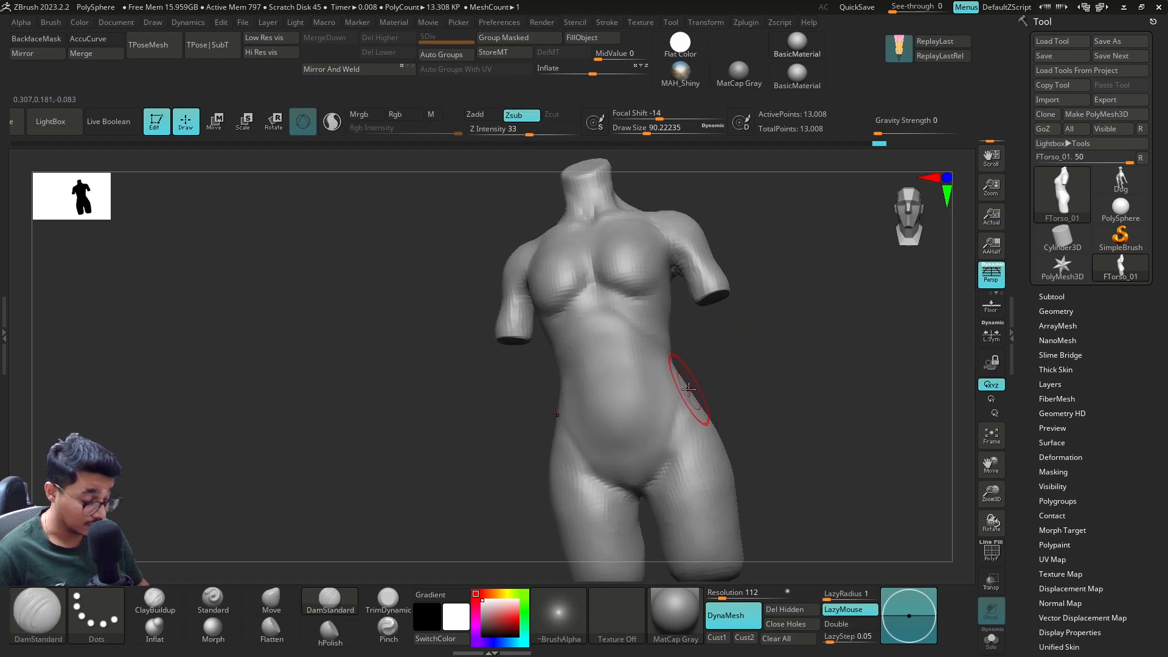
pyautogui.press('shift')
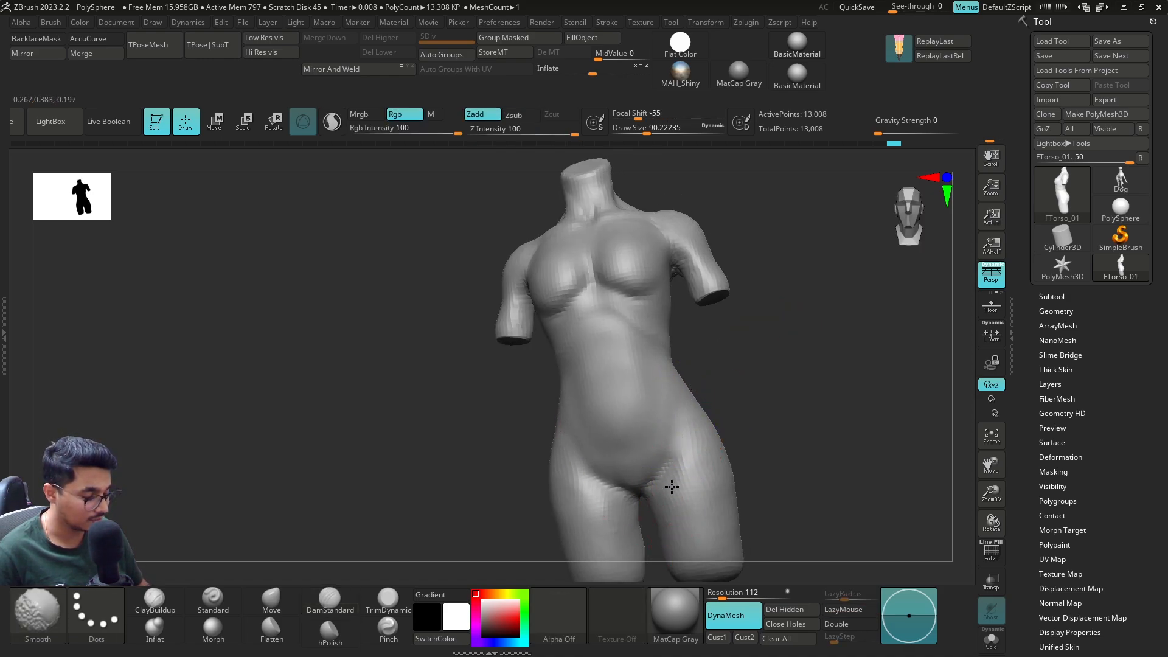
# Step: Deepen the groin creases between the lower belly and thighs with DamStandard at a draw size of about 41
pyautogui.moveTo(671, 487)
pyautogui.keyDown('shift'); pyautogui.mouseDown(button='right')
pyautogui.moveTo(732, 425)
pyautogui.moveTo(800, 425)
pyautogui.mouseUp(button='right'); pyautogui.keyUp('shift')
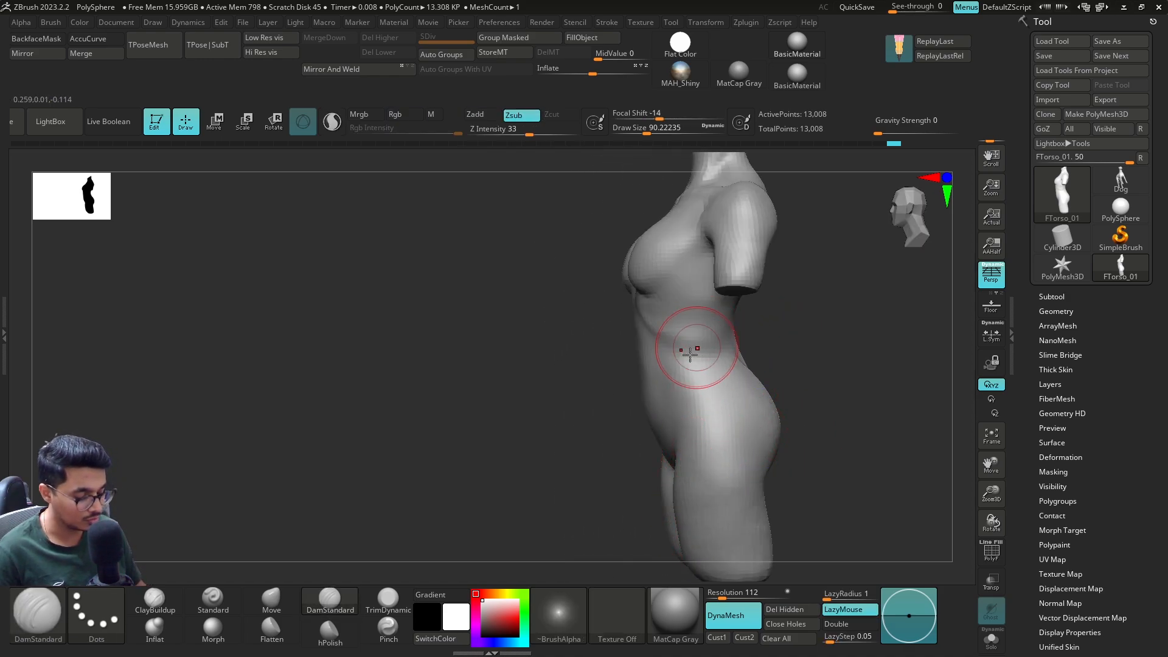
pyautogui.click(155, 601)
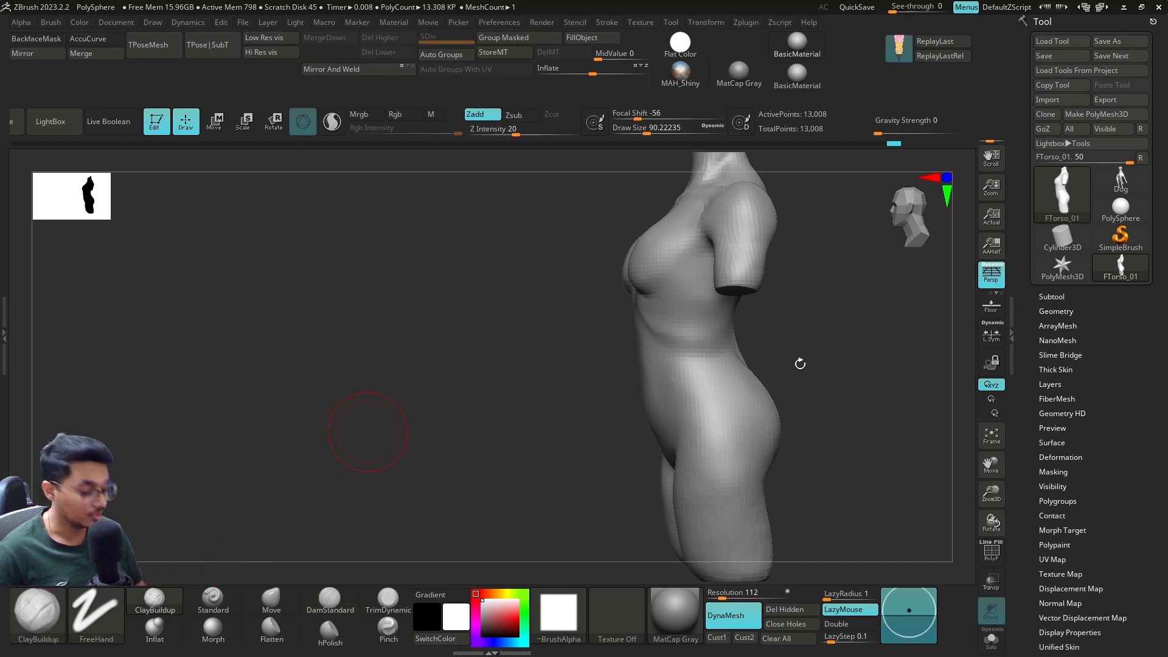
pyautogui.keyDown('shift'); pyautogui.moveTo(799, 363); pyautogui.dragTo(816, 370, button='right'); pyautogui.keyUp('shift')
pyautogui.click(330, 600)
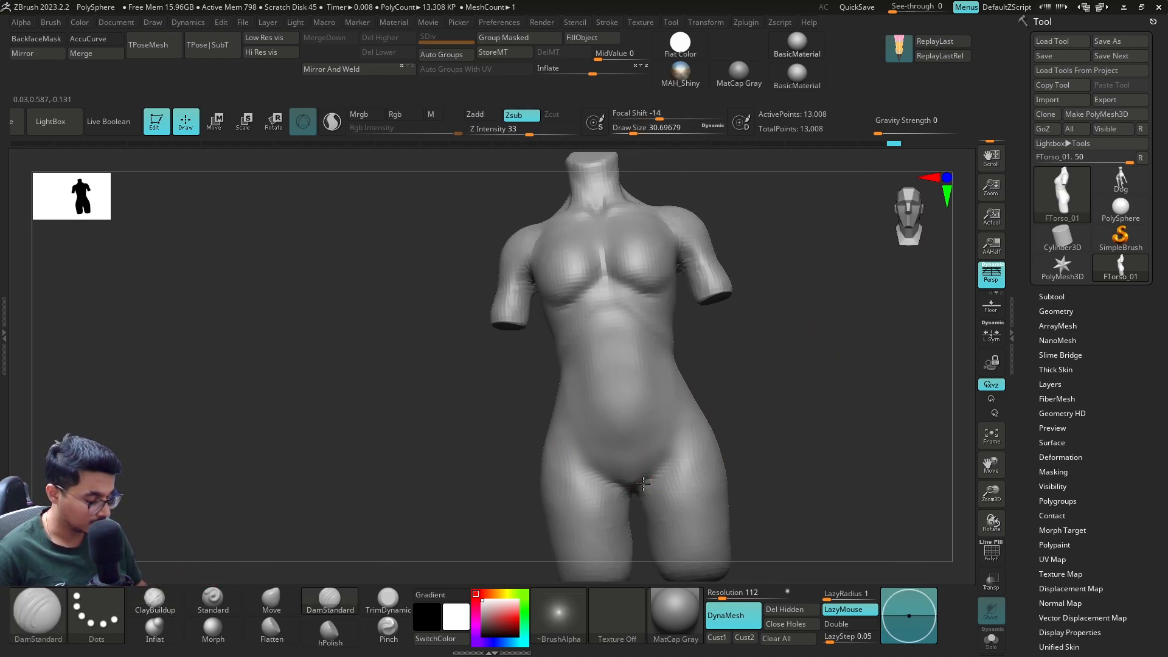
pyautogui.press('s')
pyautogui.moveTo(643, 484); pyautogui.dragTo(680, 424)
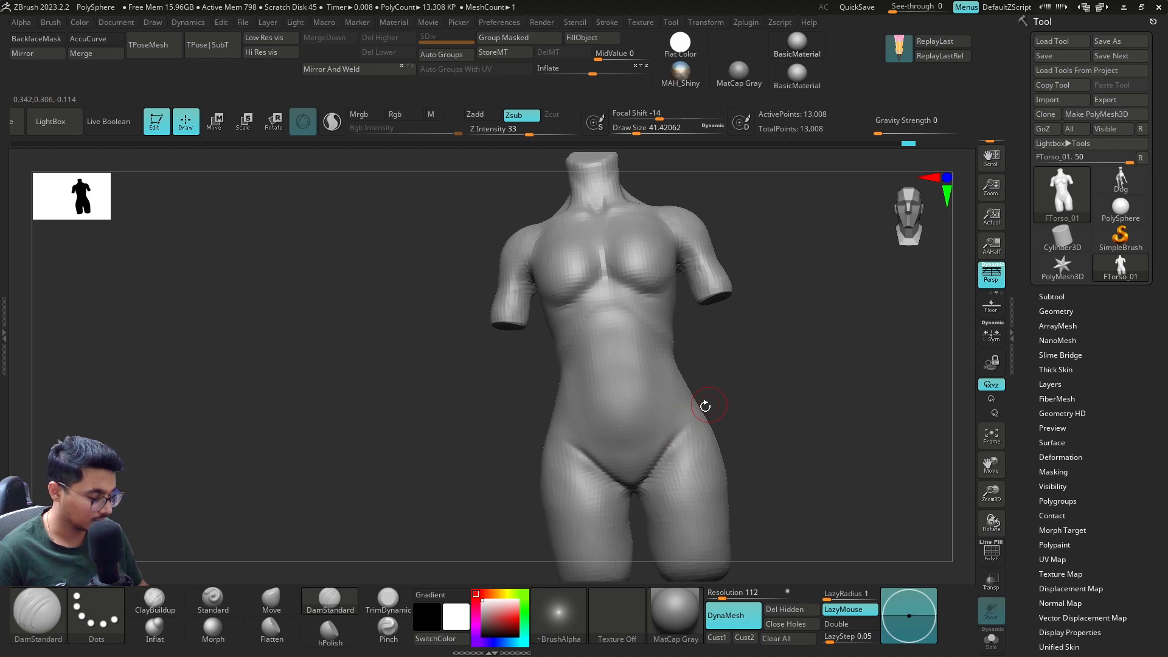
pyautogui.press('shift')
# Step: Adjust the upper inner thighs below the groin with the Move brush and smooth them at a draw size of about 90
pyautogui.moveTo(663, 493); pyautogui.dragTo(732, 443, button='right')
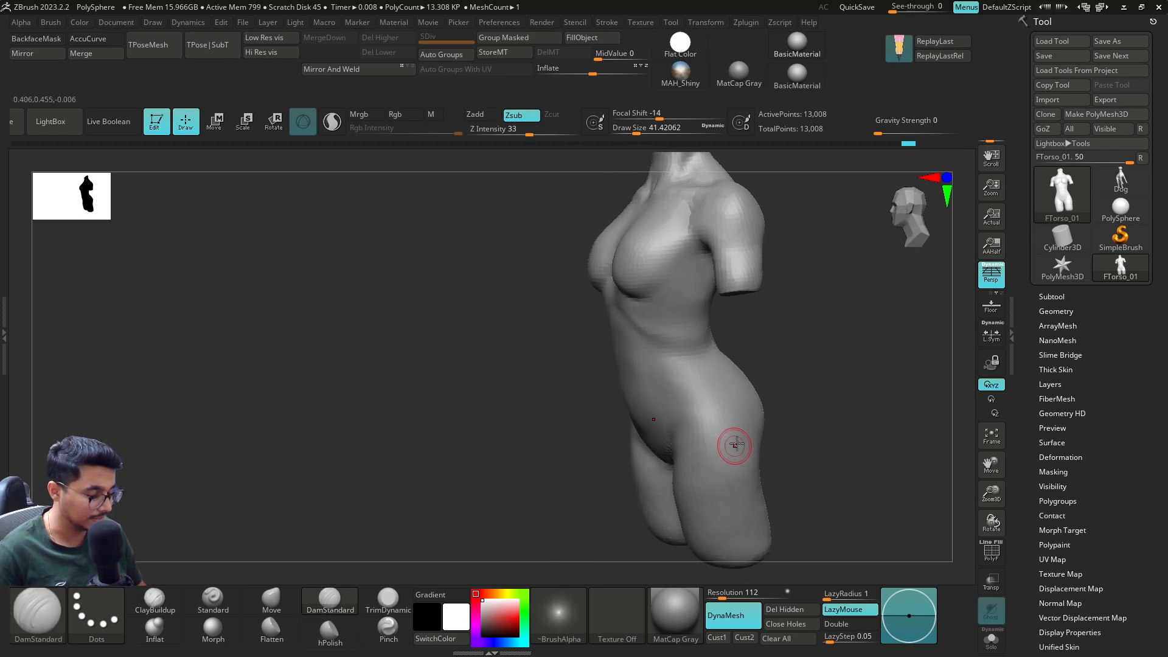
pyautogui.click(163, 604)
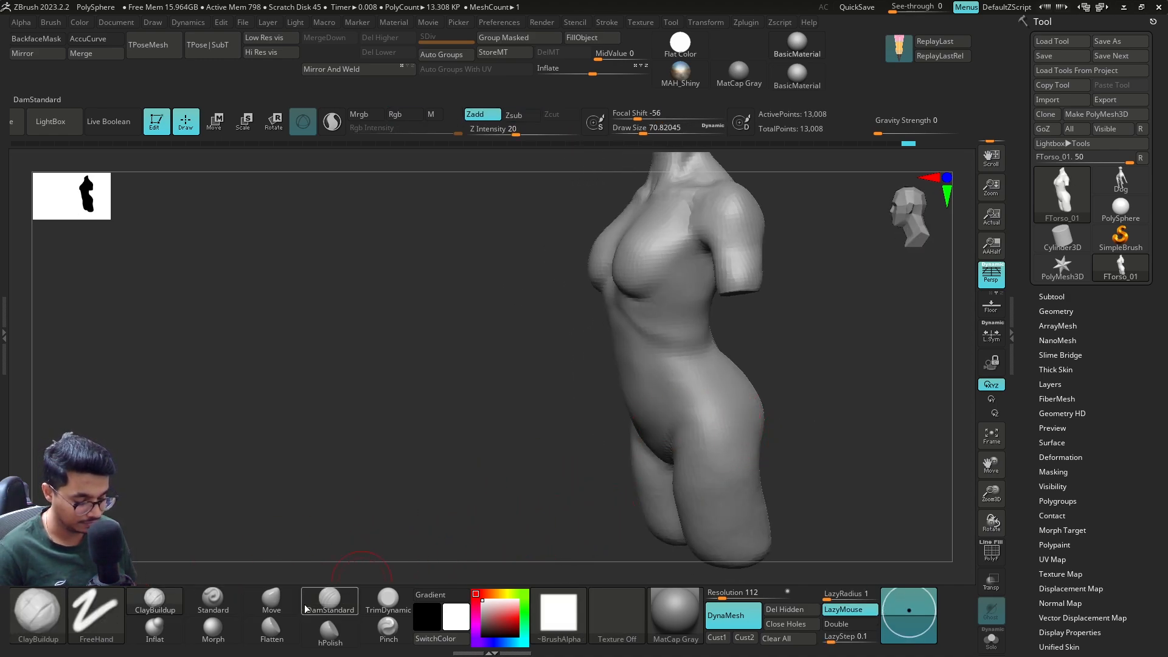
pyautogui.click(272, 602)
pyautogui.moveTo(669, 426)
pyautogui.mouseDown(button='right')
pyautogui.moveTo(665, 444)
pyautogui.moveTo(683, 464)
pyautogui.mouseUp(button='right')
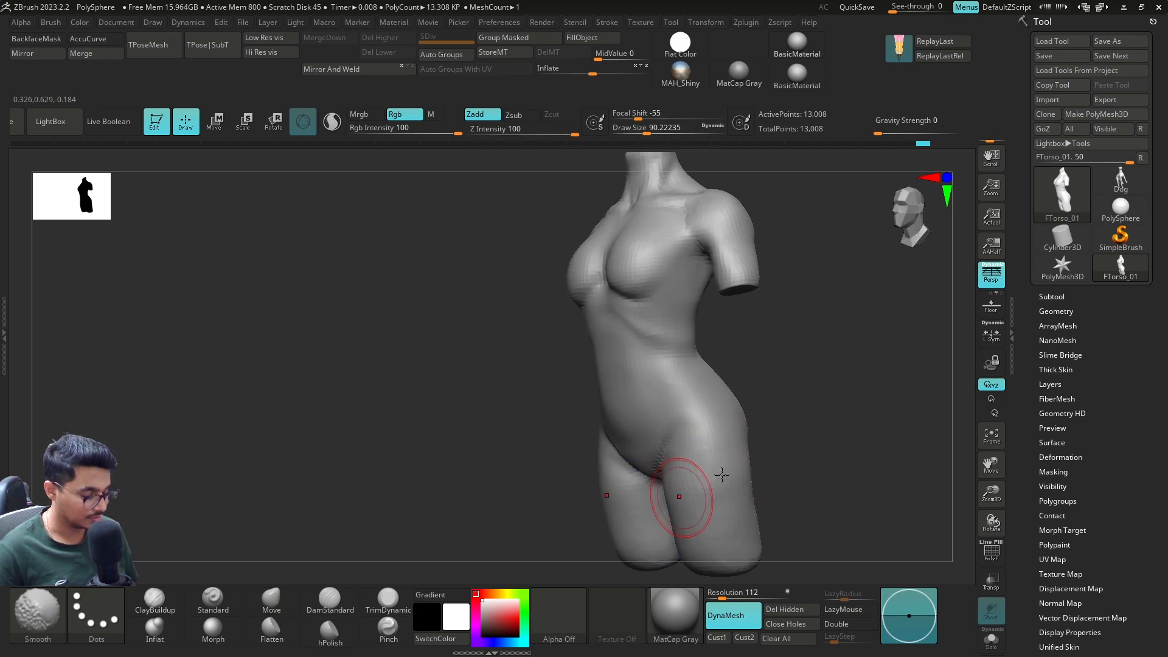
pyautogui.moveTo(686, 488)
pyautogui.mouseDown(button='right')
pyautogui.moveTo(738, 422)
pyautogui.moveTo(758, 369)
pyautogui.moveTo(734, 459)
pyautogui.mouseUp(button='right')
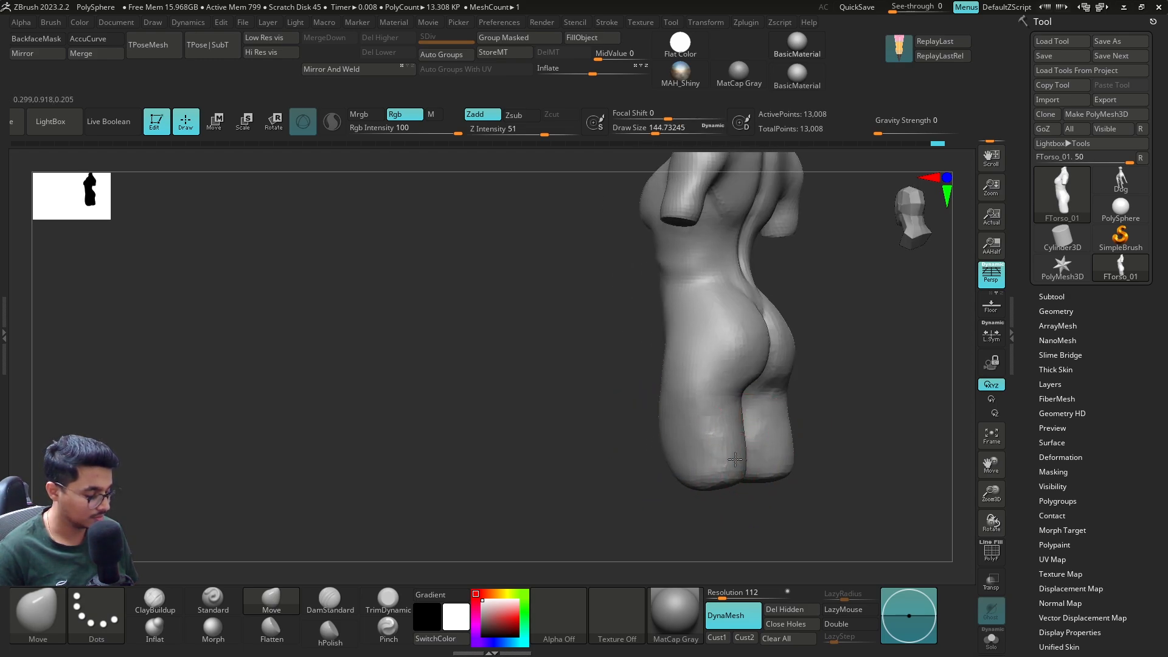
# Step: Flatten the cut ends of the thighs with hPolish at a draw size of about 192
pyautogui.click(329, 631)
pyautogui.moveTo(669, 487)
pyautogui.mouseDown(button='right')
pyautogui.moveTo(594, 456)
pyautogui.moveTo(774, 382)
pyautogui.moveTo(665, 423)
pyautogui.mouseUp(button='right')
pyautogui.moveTo(673, 423); pyautogui.dragTo(687, 402)
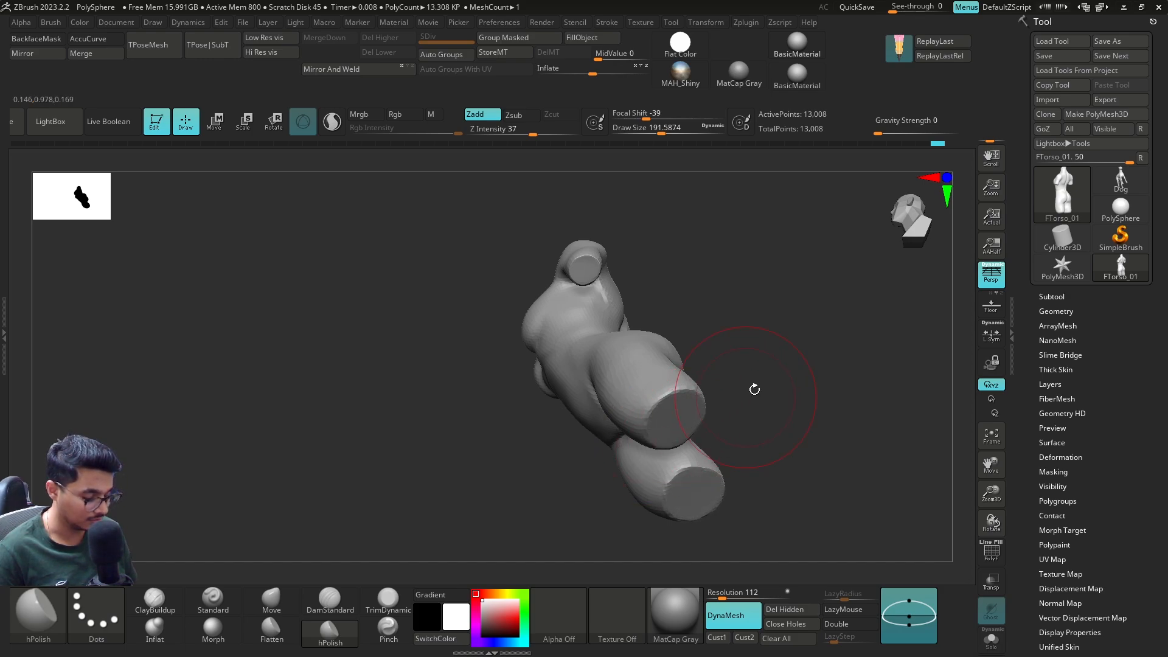
# Step: Reshape the thigh ends from below with the Move brush at a draw size of about 97
pyautogui.moveTo(754, 389)
pyautogui.mouseDown(button='right')
pyautogui.moveTo(750, 420)
pyautogui.moveTo(768, 300)
pyautogui.moveTo(732, 362)
pyautogui.moveTo(640, 386)
pyautogui.moveTo(669, 383)
pyautogui.mouseUp(button='right')
pyautogui.press('b')
pyautogui.press('m')
pyautogui.press('v')
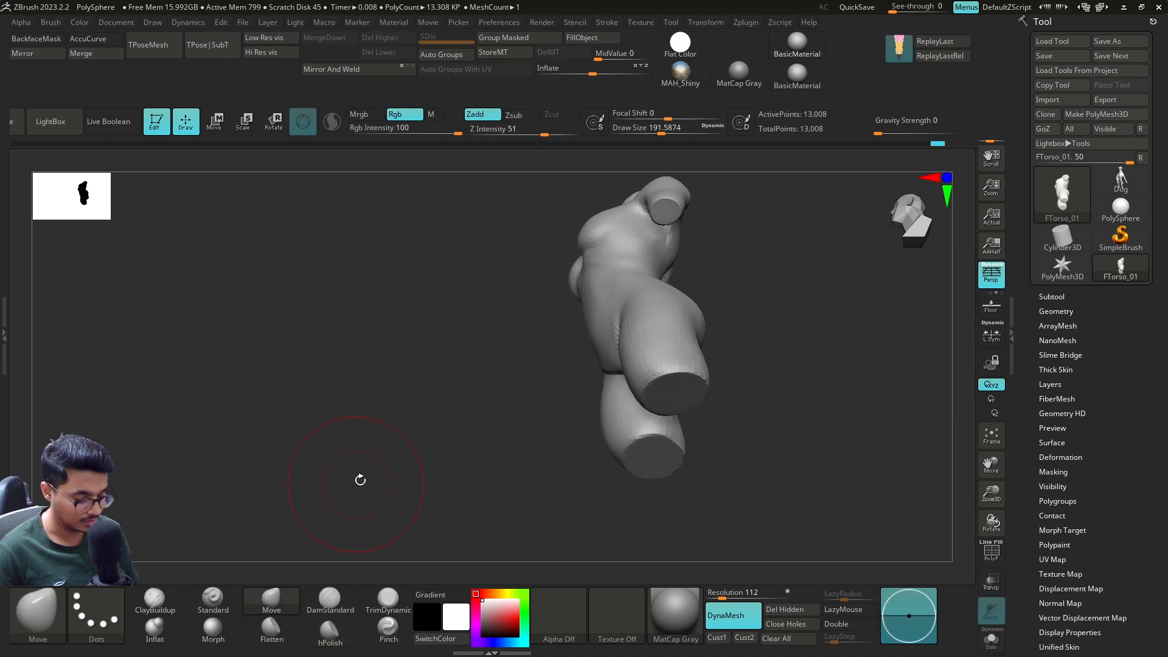
pyautogui.moveTo(360, 480); pyautogui.dragTo(427, 389)
pyautogui.press('s')
pyautogui.moveTo(669, 400); pyautogui.dragTo(644, 400)
pyautogui.press('s')
pyautogui.click(659, 399)
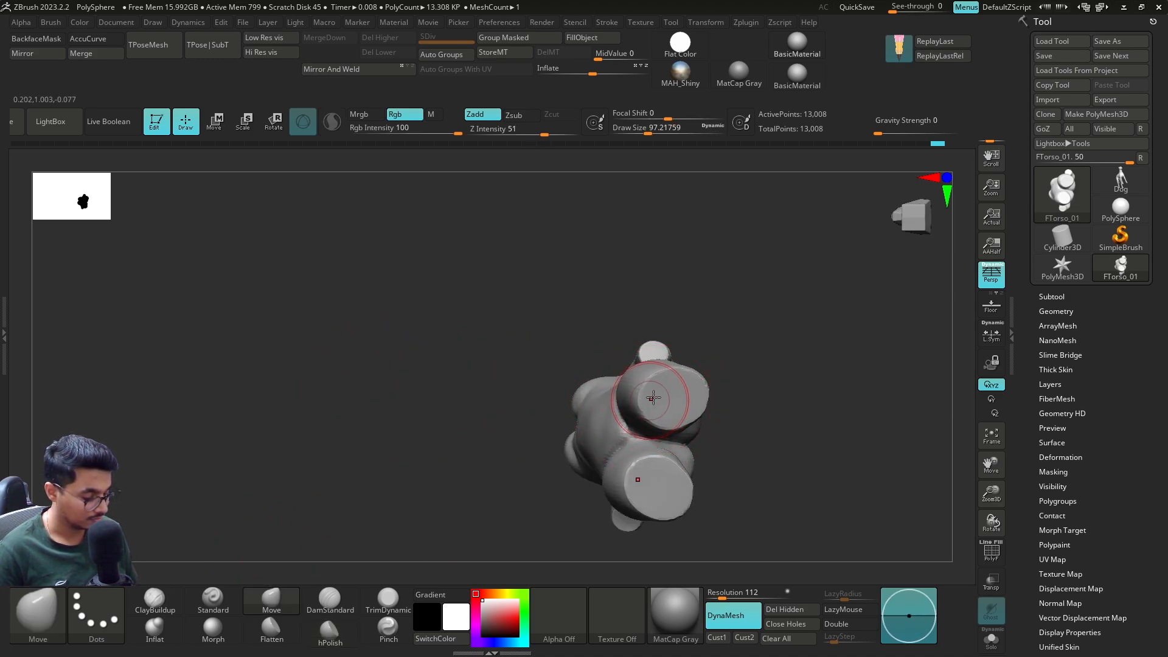
# Step: Refine the thigh and hip contours with the Move brush at draw sizes of about 116 and 90
pyautogui.moveTo(684, 414)
pyautogui.mouseDown(button='right')
pyautogui.moveTo(742, 372)
pyautogui.moveTo(725, 392)
pyautogui.moveTo(779, 396)
pyautogui.moveTo(730, 398)
pyautogui.moveTo(825, 341)
pyautogui.mouseUp(button='right')
pyautogui.press('shift')
pyautogui.press('s')
pyautogui.moveTo(740, 345)
pyautogui.mouseDown()
pyautogui.moveTo(761, 344)
pyautogui.moveTo(746, 344)
pyautogui.mouseUp()
pyautogui.moveTo(768, 347)
pyautogui.keyDown('shift'); pyautogui.mouseDown(button='right')
pyautogui.moveTo(736, 377)
pyautogui.moveTo(619, 409)
pyautogui.mouseUp(button='right'); pyautogui.keyUp('shift')
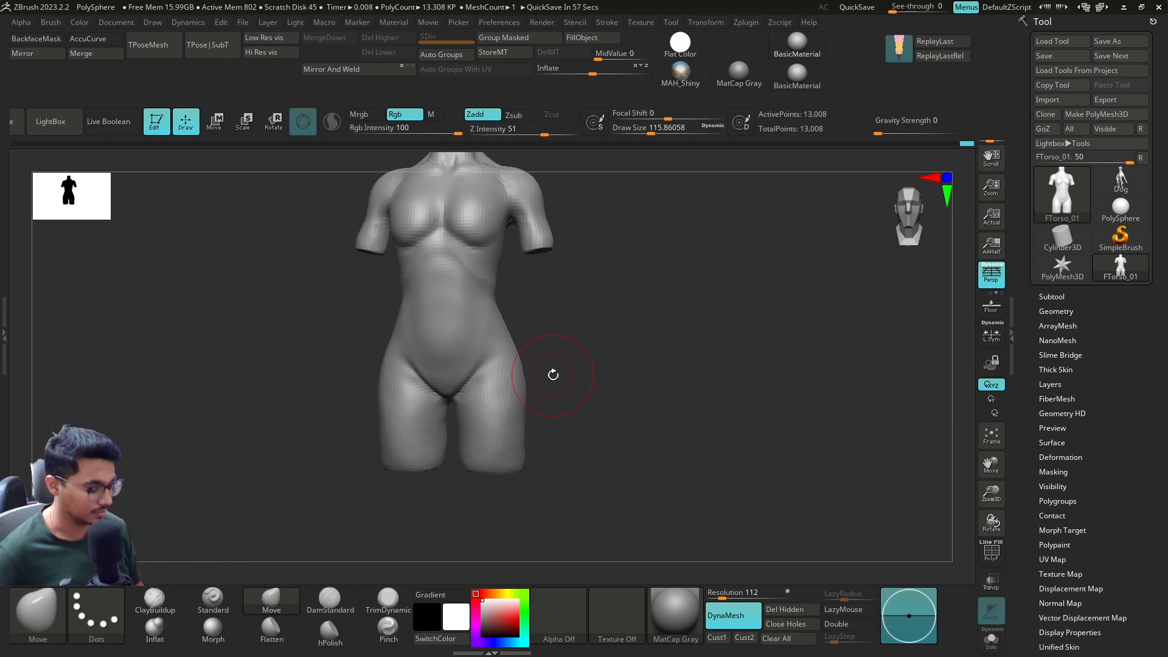
pyautogui.press('s')
pyautogui.moveTo(501, 393); pyautogui.dragTo(495, 394)
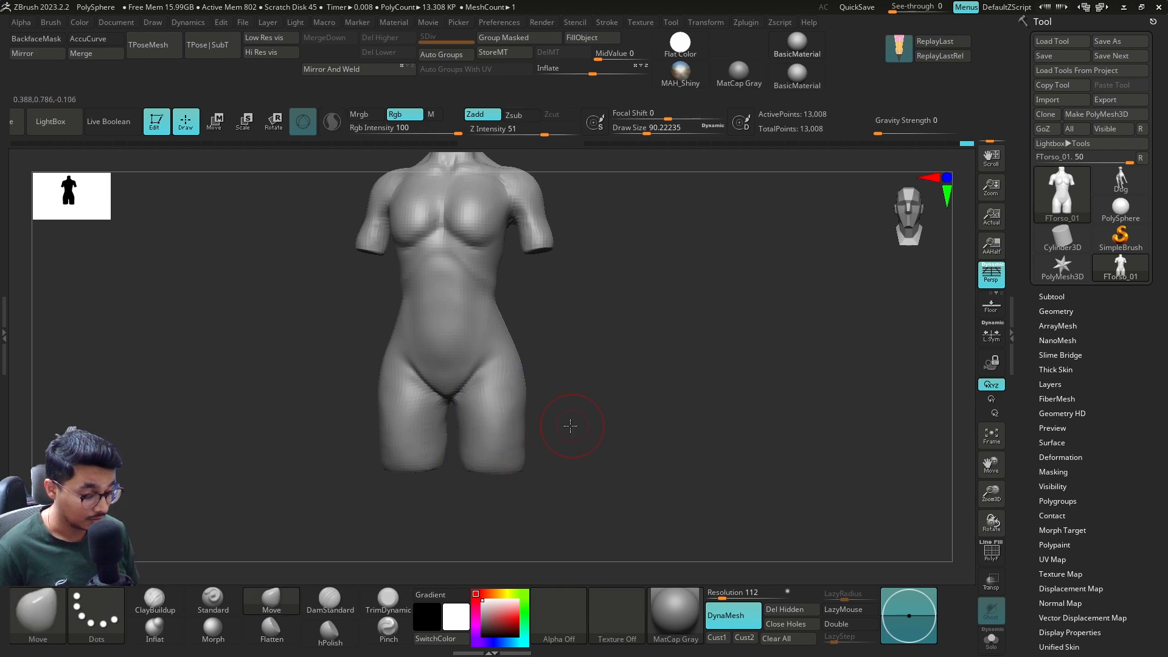
# Step: Pull in the back of the thigh in side view with the Move brush at a draw size of about 87
pyautogui.moveTo(569, 426); pyautogui.dragTo(610, 286)
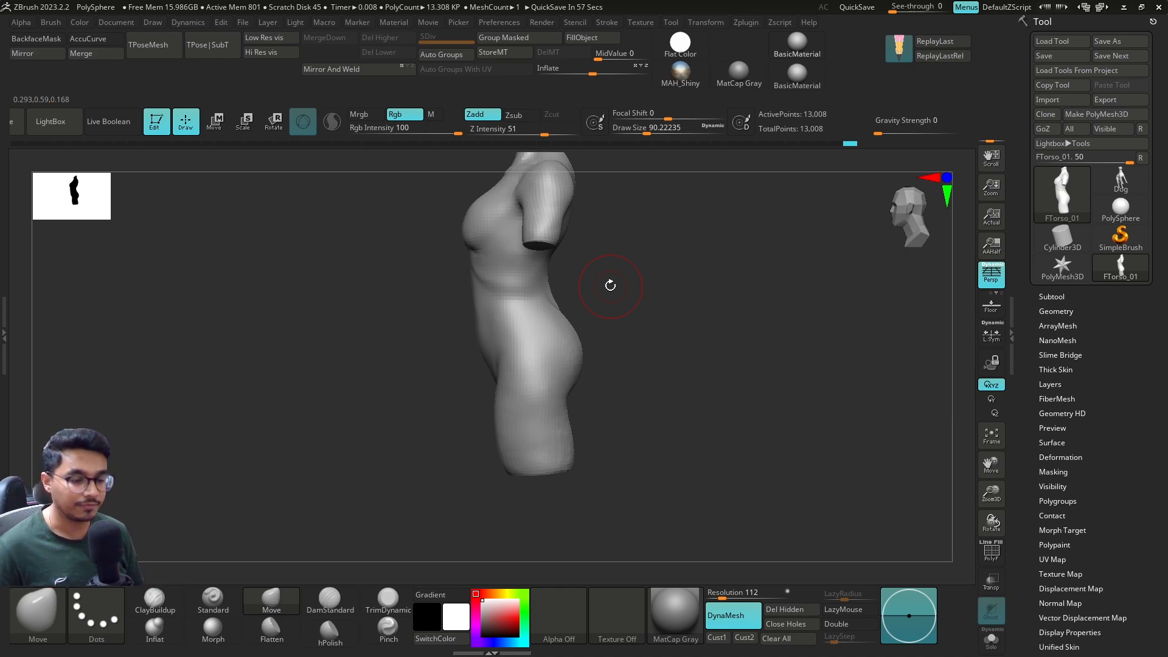
pyautogui.press('s')
pyautogui.moveTo(580, 425); pyautogui.dragTo(589, 426)
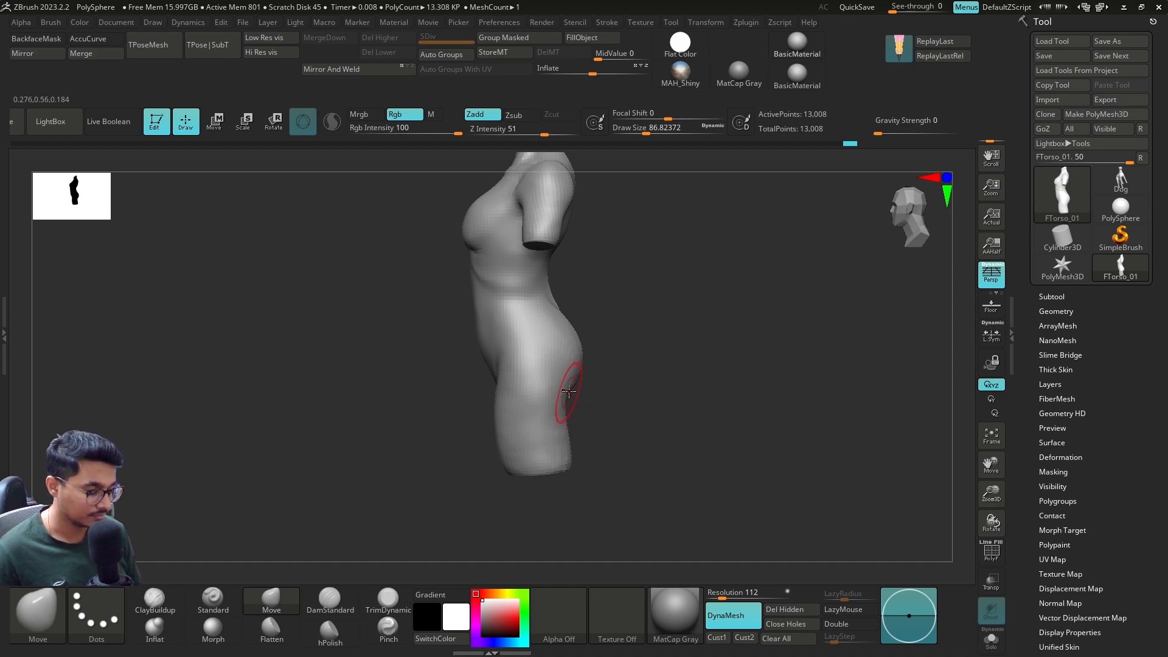
# Step: Adjust the buttock and lower-back profile with the Move brush at a draw size of about 154
pyautogui.press('s')
pyautogui.moveTo(592, 393); pyautogui.dragTo(602, 392)
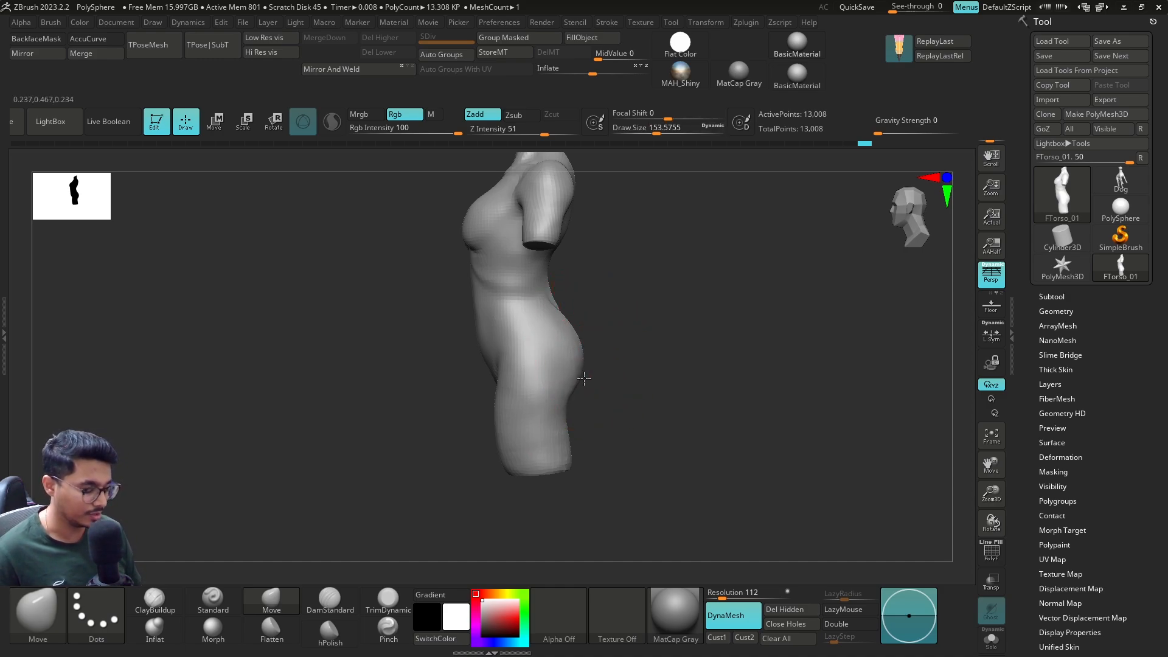
pyautogui.moveTo(576, 329); pyautogui.dragTo(570, 321, button='right')
pyautogui.moveTo(570, 321); pyautogui.dragTo(561, 324)
pyautogui.moveTo(626, 341)
pyautogui.keyDown('shift'); pyautogui.mouseDown()
pyautogui.moveTo(641, 344)
pyautogui.moveTo(566, 395)
pyautogui.moveTo(521, 373)
pyautogui.moveTo(535, 393)
pyautogui.moveTo(526, 381)
pyautogui.mouseUp(); pyautogui.keyUp('shift')
# Step: Take a rectangular screen snip of the whole torso in side view
pyautogui.press('s')
pyautogui.press('s')
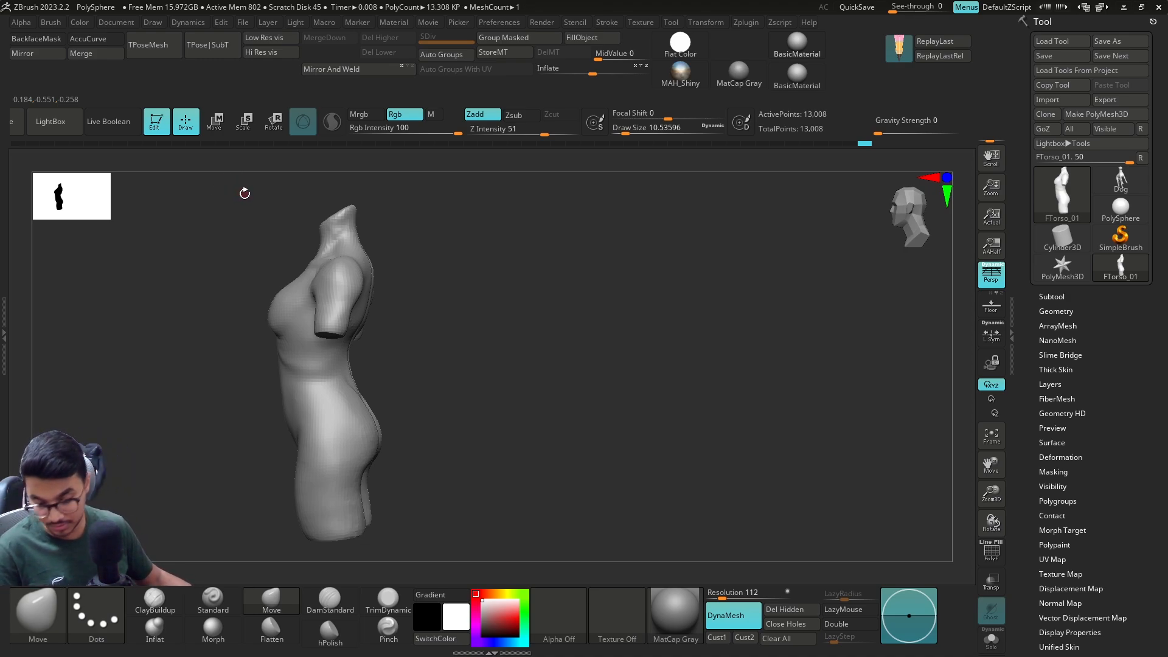
pyautogui.press('super+shift+s')
pyautogui.moveTo(214, 171); pyautogui.dragTo(446, 599)
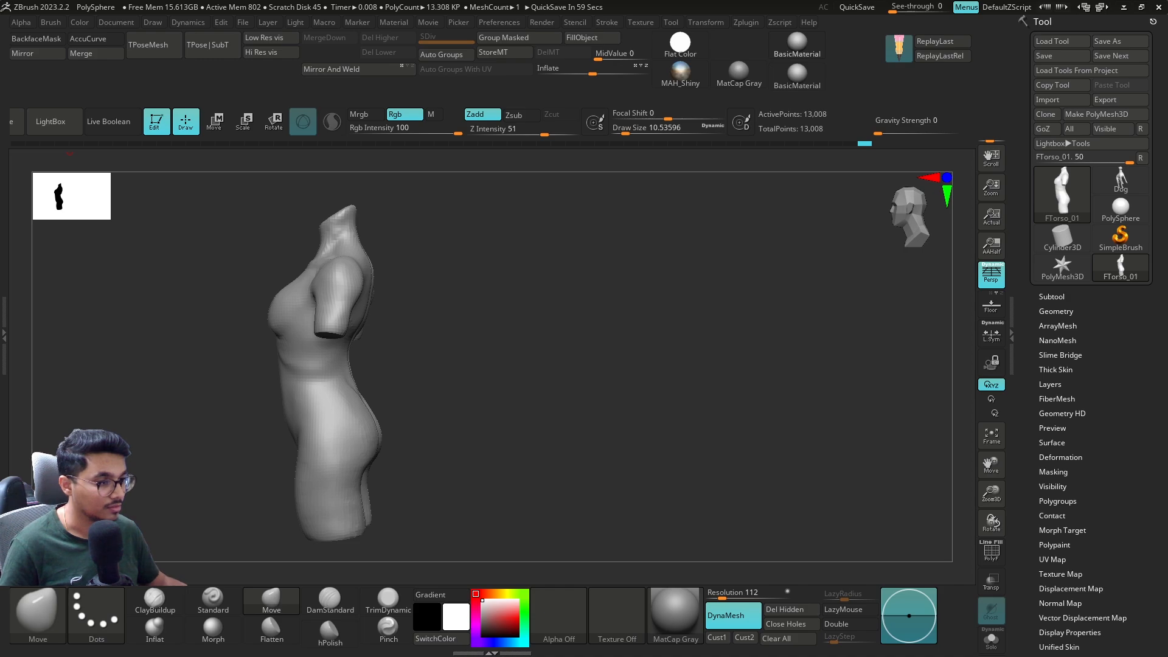
# Step: Open the torso capture in Snipping Tool and resize its window so it sits beside the model
pyautogui.moveTo(0, 486); pyautogui.dragTo(378, 197)
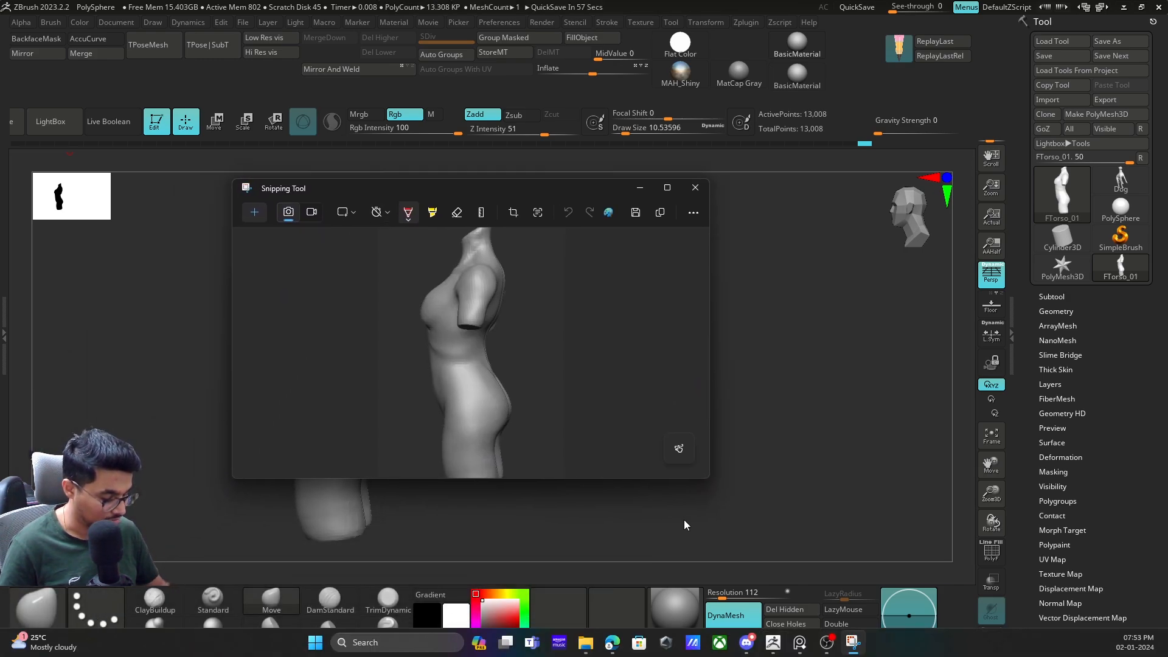
pyautogui.moveTo(706, 479); pyautogui.dragTo(836, 593)
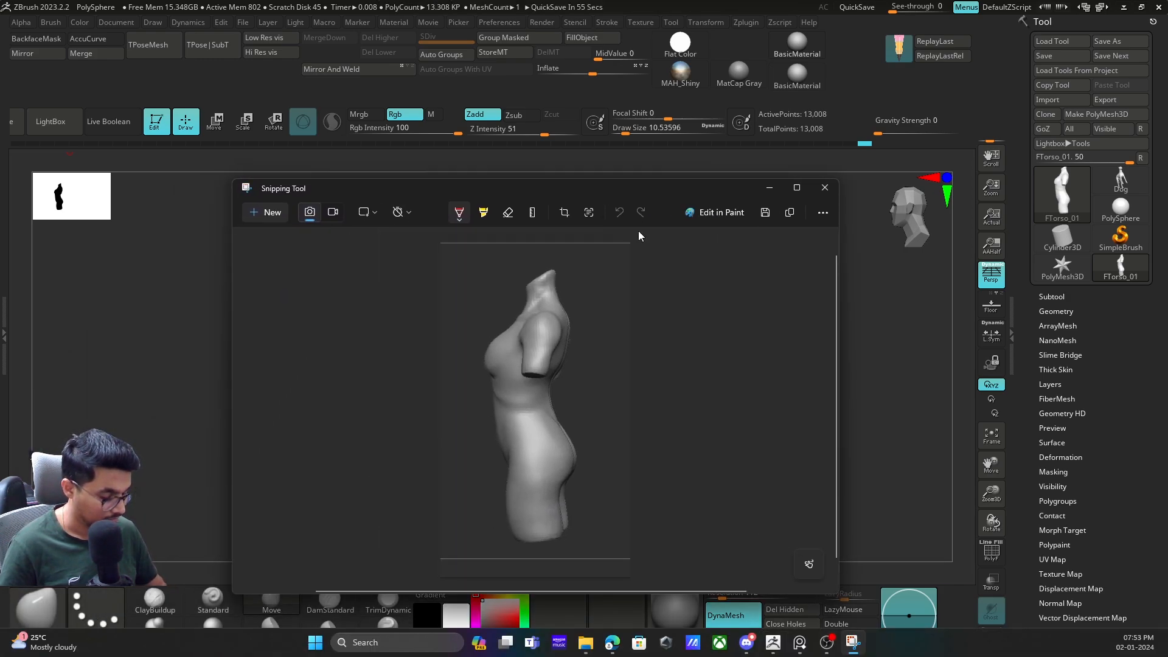
pyautogui.moveTo(597, 186); pyautogui.dragTo(771, 125)
pyautogui.moveTo(402, 294); pyautogui.dragTo(727, 292)
pyautogui.moveTo(846, 150); pyautogui.dragTo(581, 169)
pyautogui.click(431, 365)
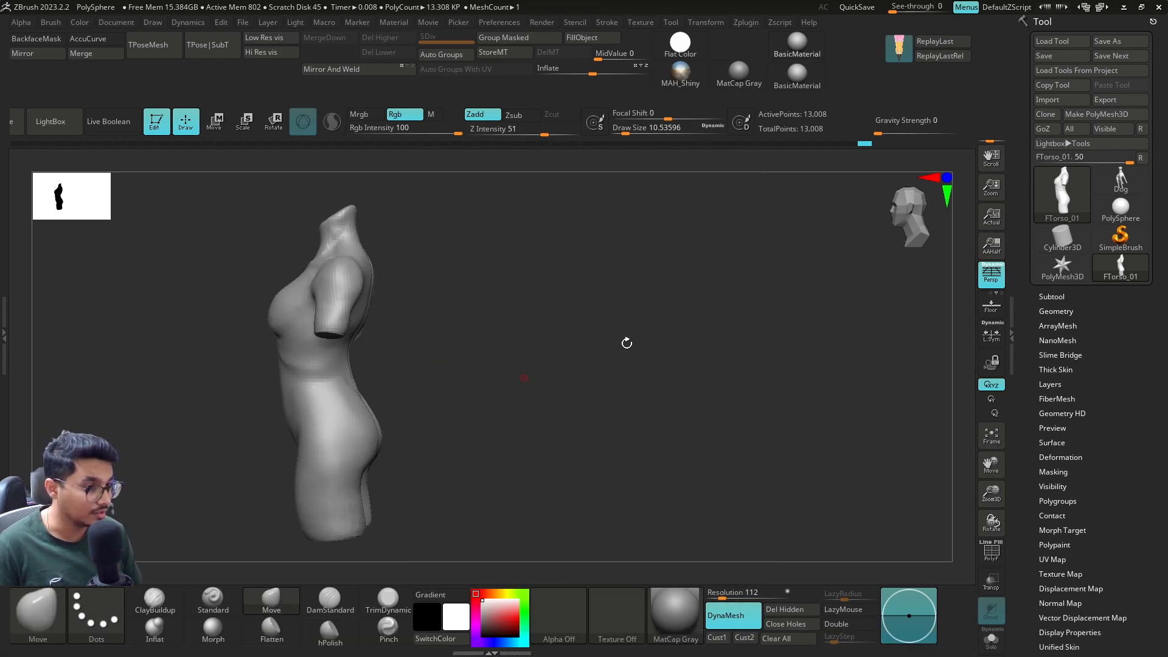
# Step: Bring the Snipping Tool window back in front of ZBrush and widen it to show the full markup tools
pyautogui.hotkey('alt', 'Tab')
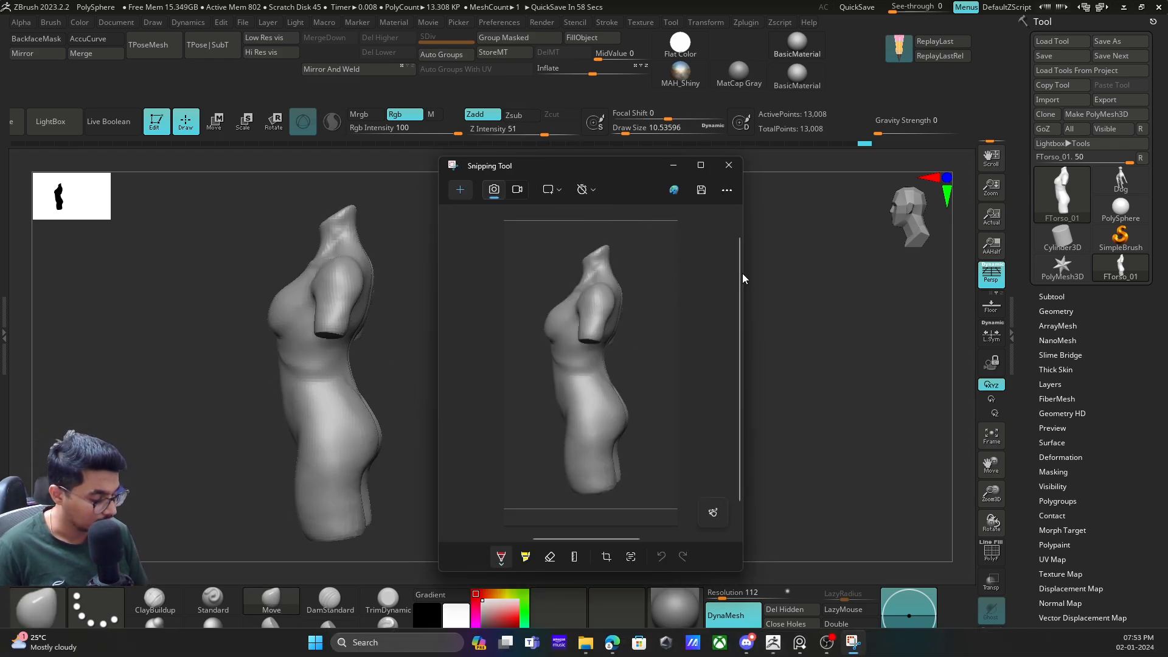
pyautogui.click(804, 274)
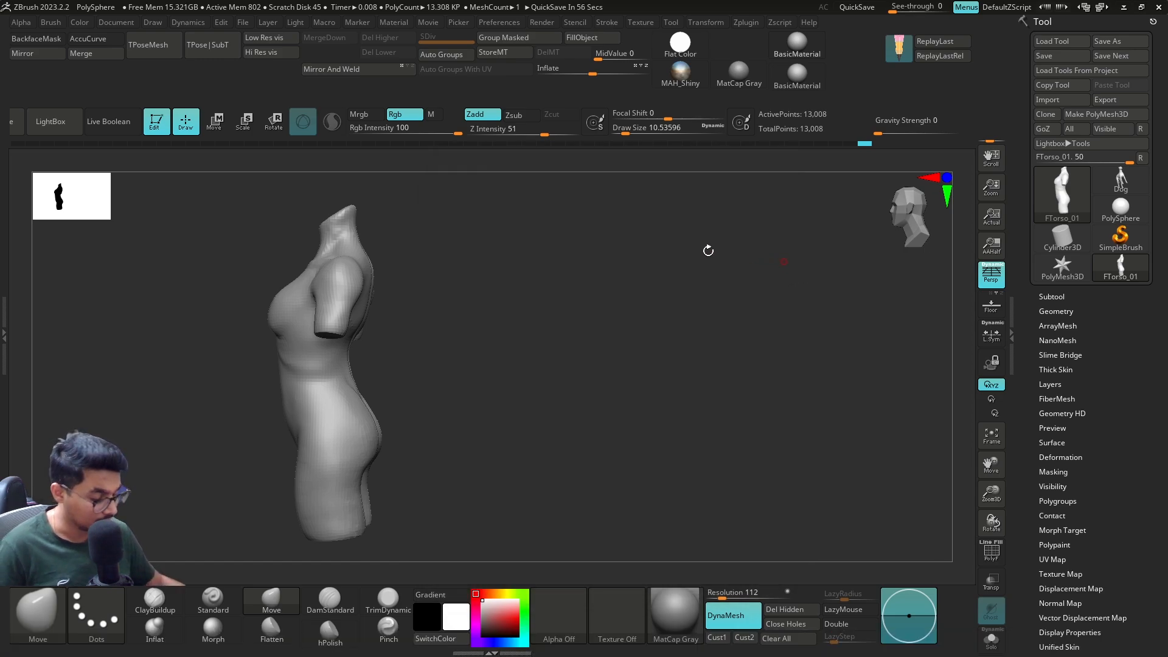
pyautogui.hotkey('alt', 'Tab')
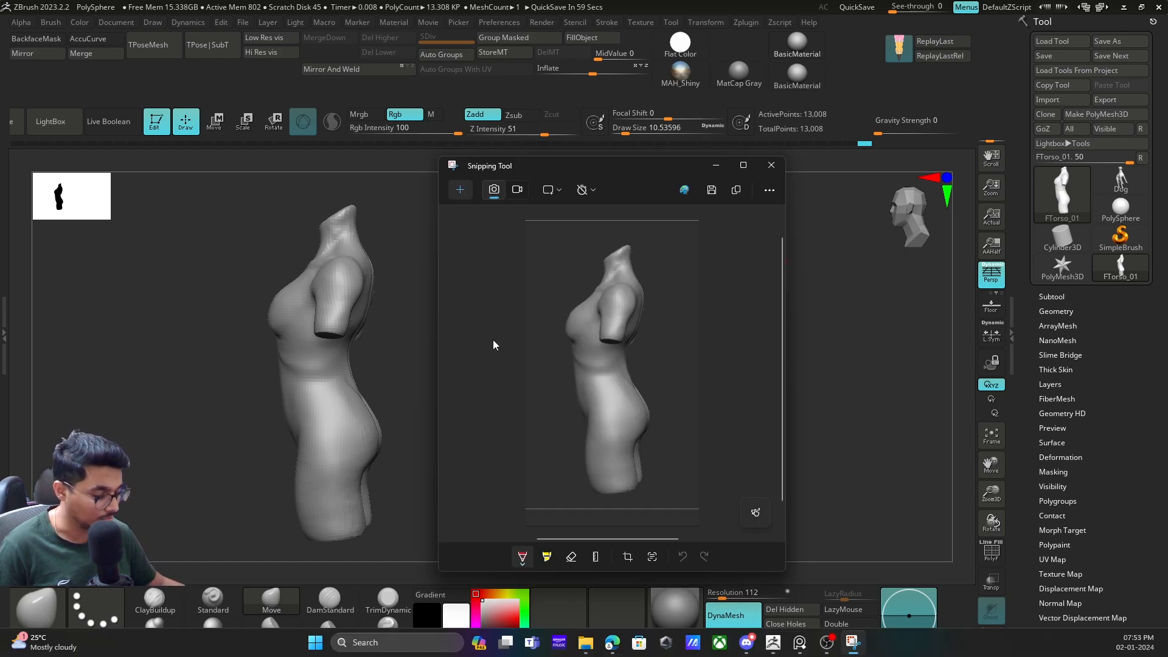
pyautogui.moveTo(786, 274); pyautogui.dragTo(883, 275)
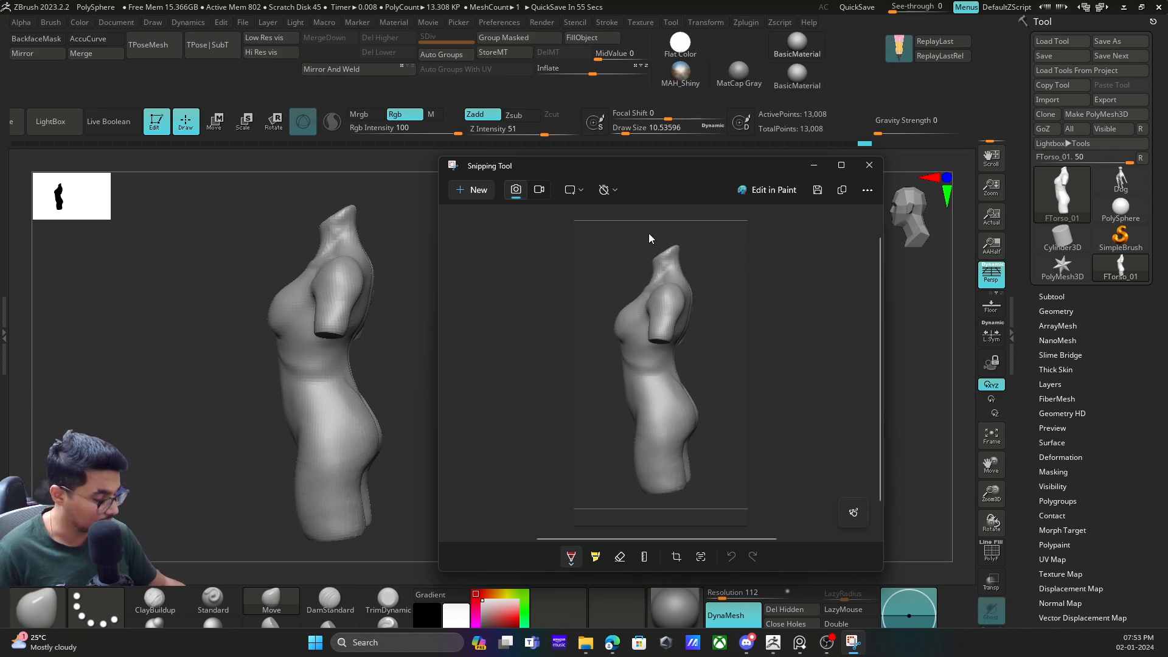
pyautogui.moveTo(884, 245); pyautogui.dragTo(996, 245)
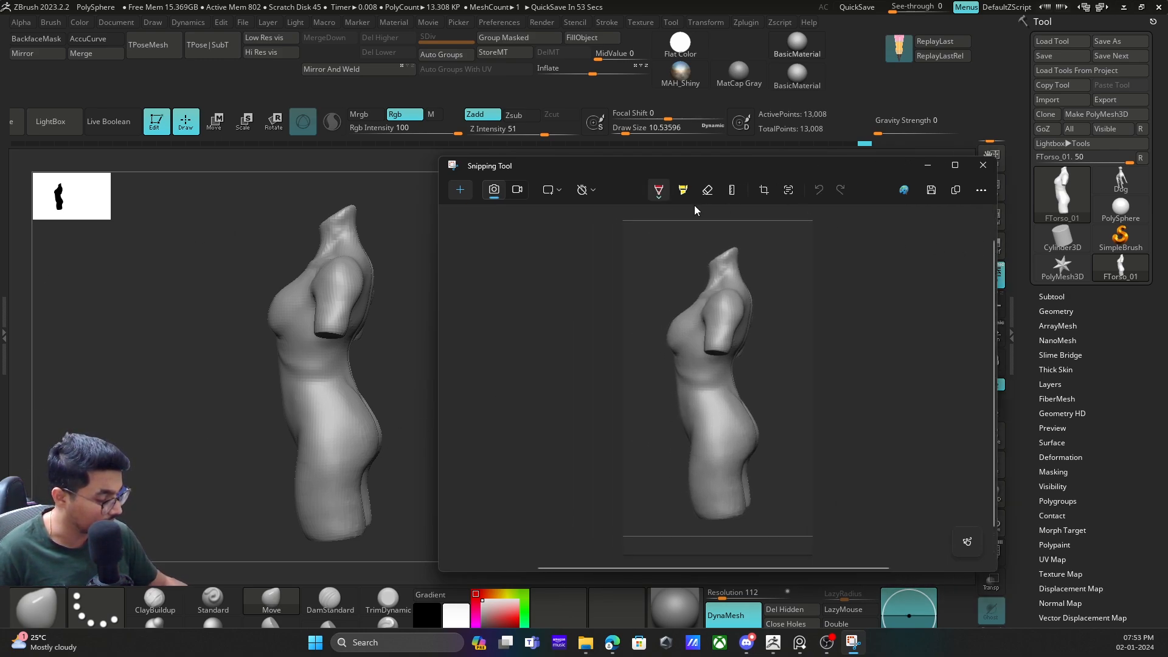
# Step: Set up the red ballpoint pen with a thicker stroke for annotating the torso capture
pyautogui.click(658, 190)
pyautogui.click(610, 275)
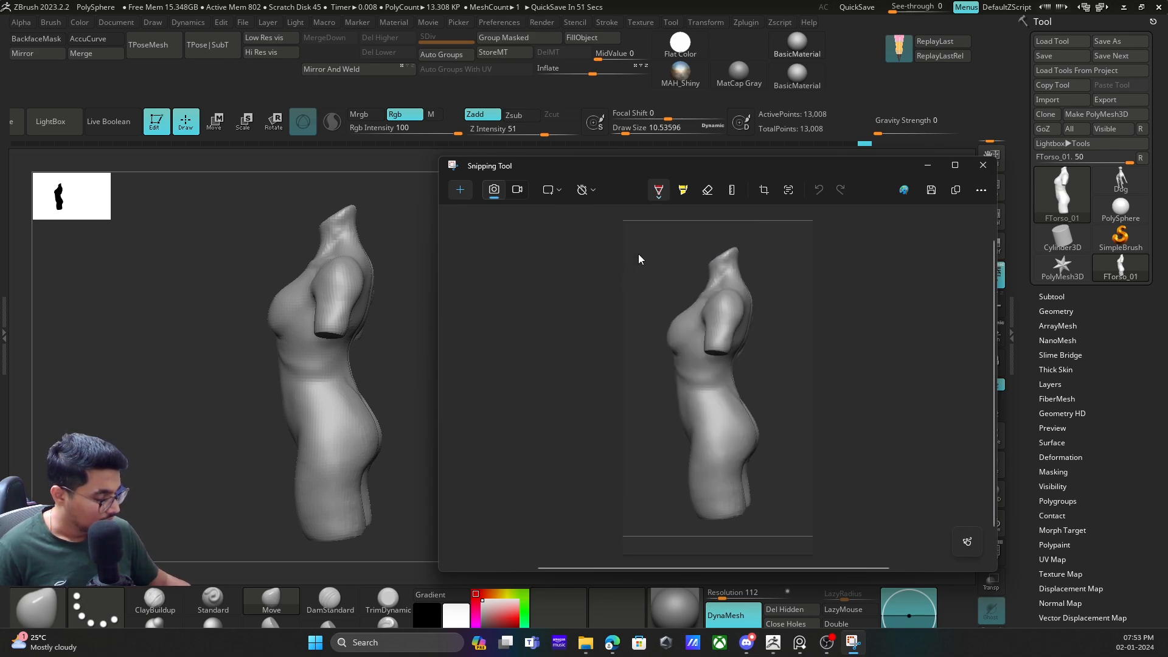
pyautogui.click(742, 258)
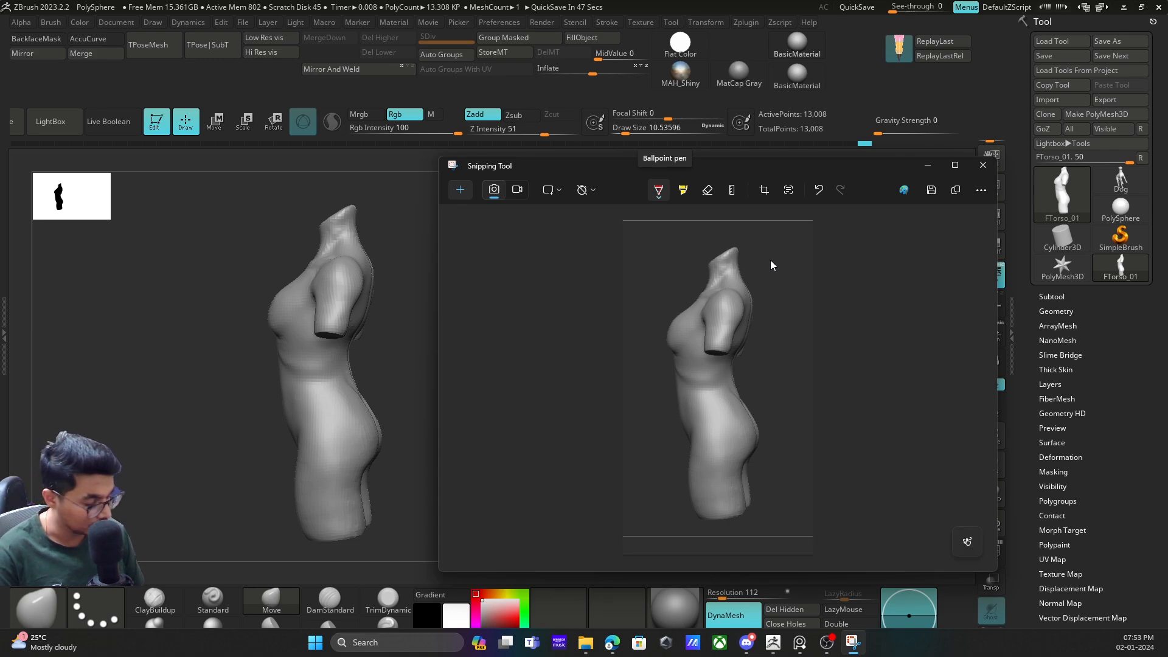
pyautogui.click(658, 190)
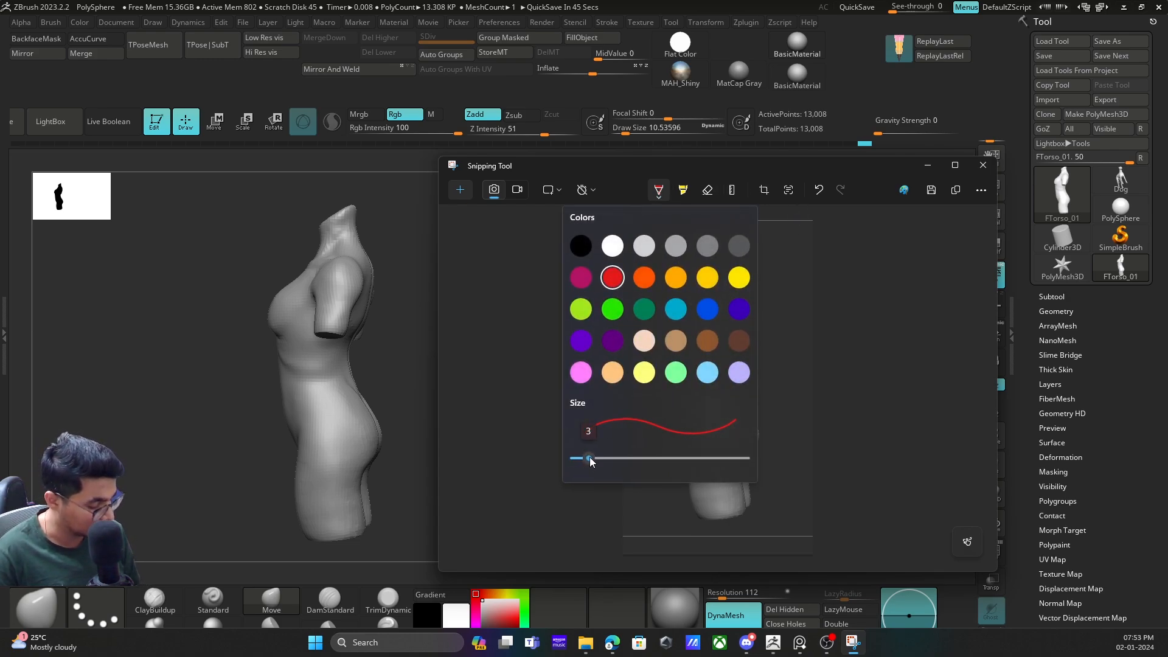
pyautogui.moveTo(589, 458); pyautogui.dragTo(595, 457)
pyautogui.click(669, 190)
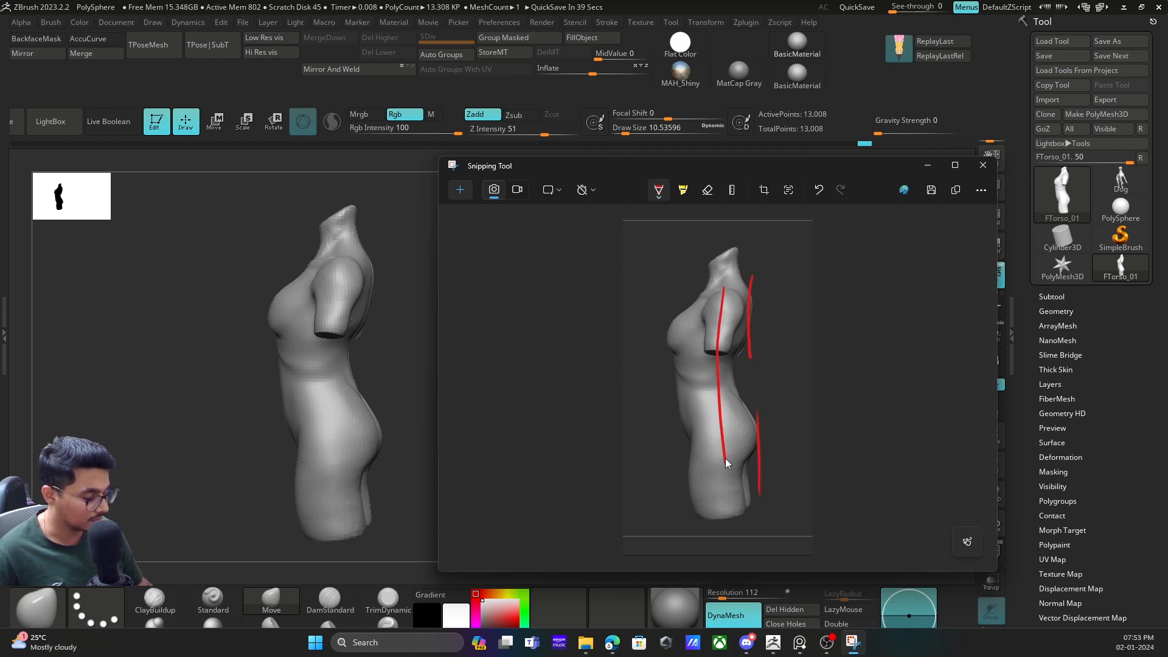
# Step: Undo the red guide strokes drawn over the torso capture
pyautogui.hotkey('ctrl', 'z')
pyautogui.hotkey('ctrl', 'z')
pyautogui.hotkey('ctrl', 'z')
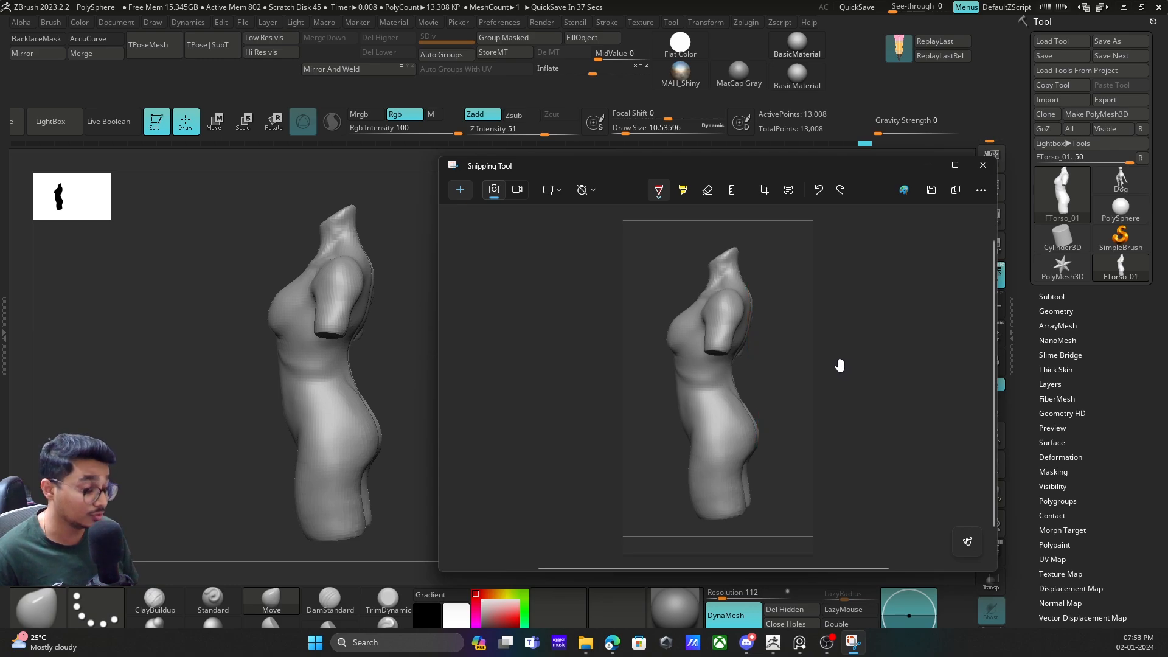
pyautogui.hotkey('ctrl', 'z')
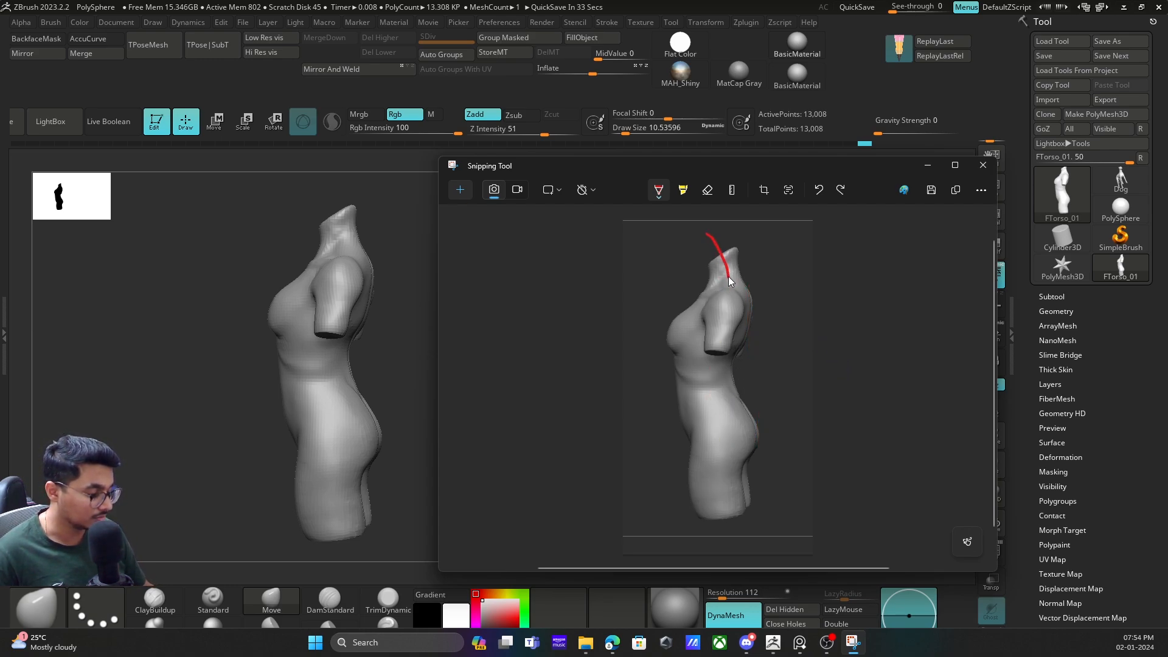
pyautogui.hotkey('ctrl', 'z')
# Step: Draw a red S-shaped rhythm curve through the torso's side profile from above the neck to below the thighs, redoing the first attempt
pyautogui.moveTo(706, 227); pyautogui.dragTo(729, 263)
pyautogui.moveTo(714, 320); pyautogui.dragTo(705, 366)
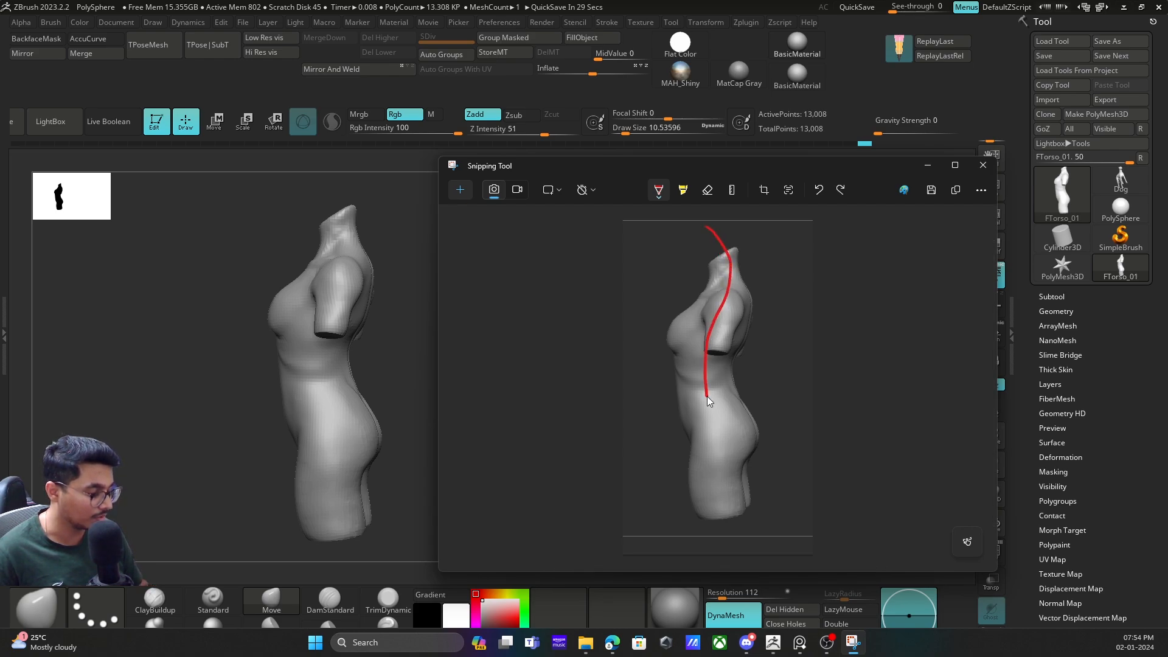
pyautogui.hotkey('ctrl', 'z')
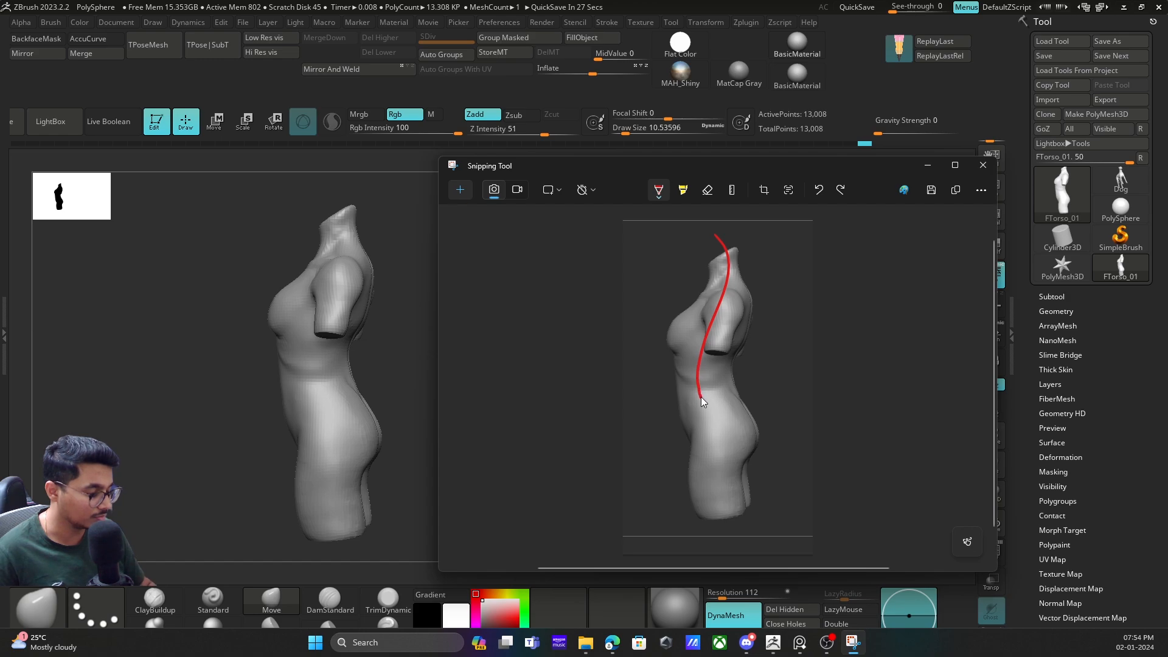
pyautogui.moveTo(701, 396)
pyautogui.mouseDown()
pyautogui.moveTo(745, 508)
pyautogui.moveTo(684, 649)
pyautogui.mouseUp()
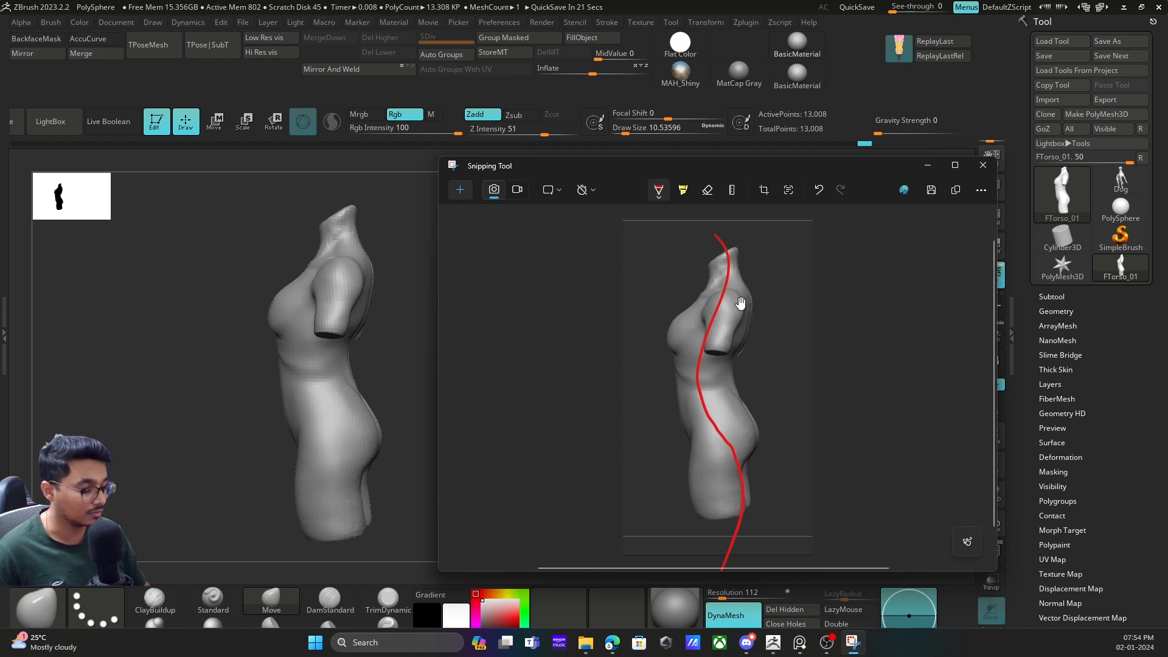
# Step: Redraw the red S-shaped rhythm curve on the side-view capture from the neck through the waist to the buttocks, clearing earlier attempts
pyautogui.hotkey('ctrl', 'z')
pyautogui.moveTo(720, 265); pyautogui.dragTo(740, 439)
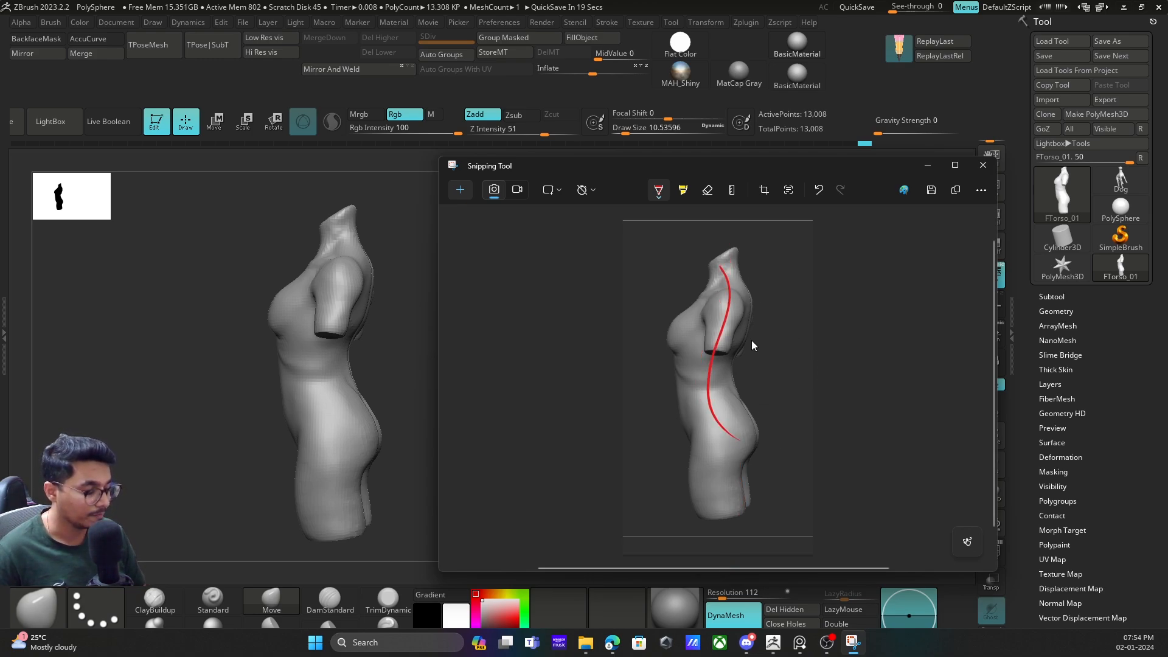
pyautogui.hotkey('ctrl', 'z')
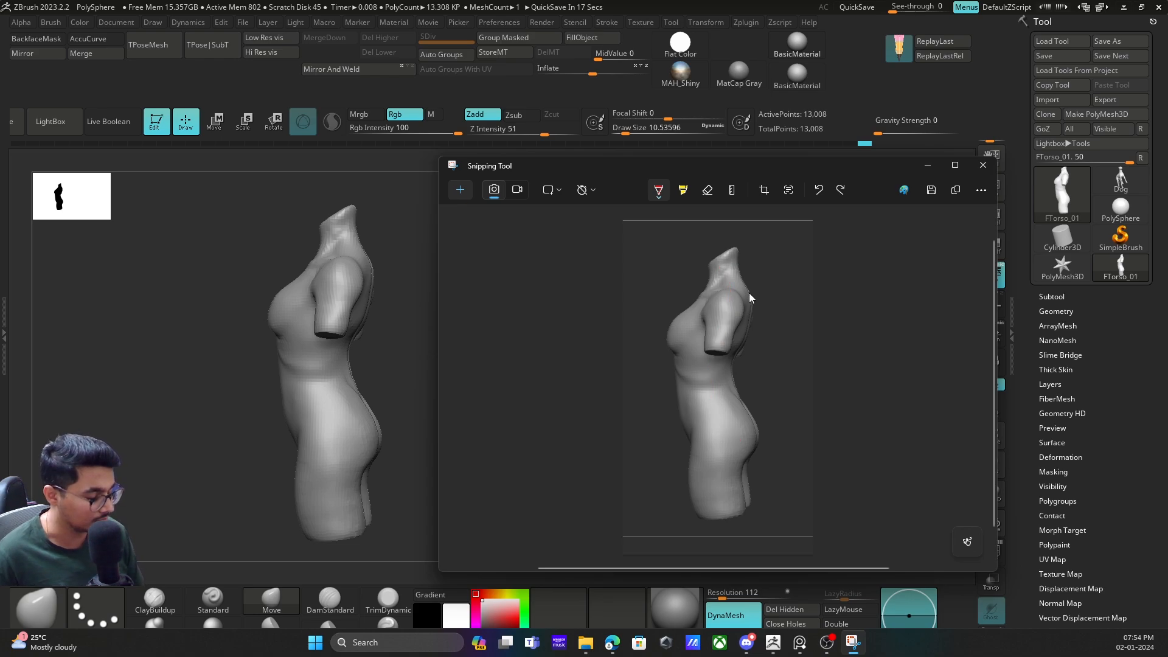
pyautogui.moveTo(733, 298); pyautogui.dragTo(723, 355)
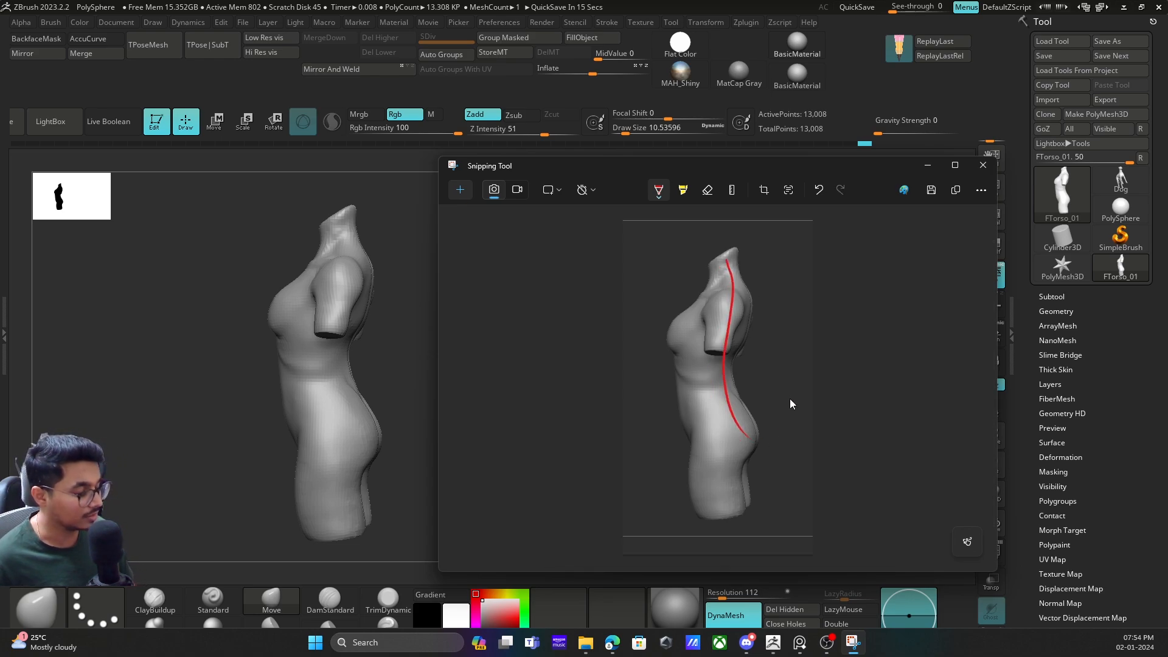
pyautogui.hotkey('ctrl', 'z')
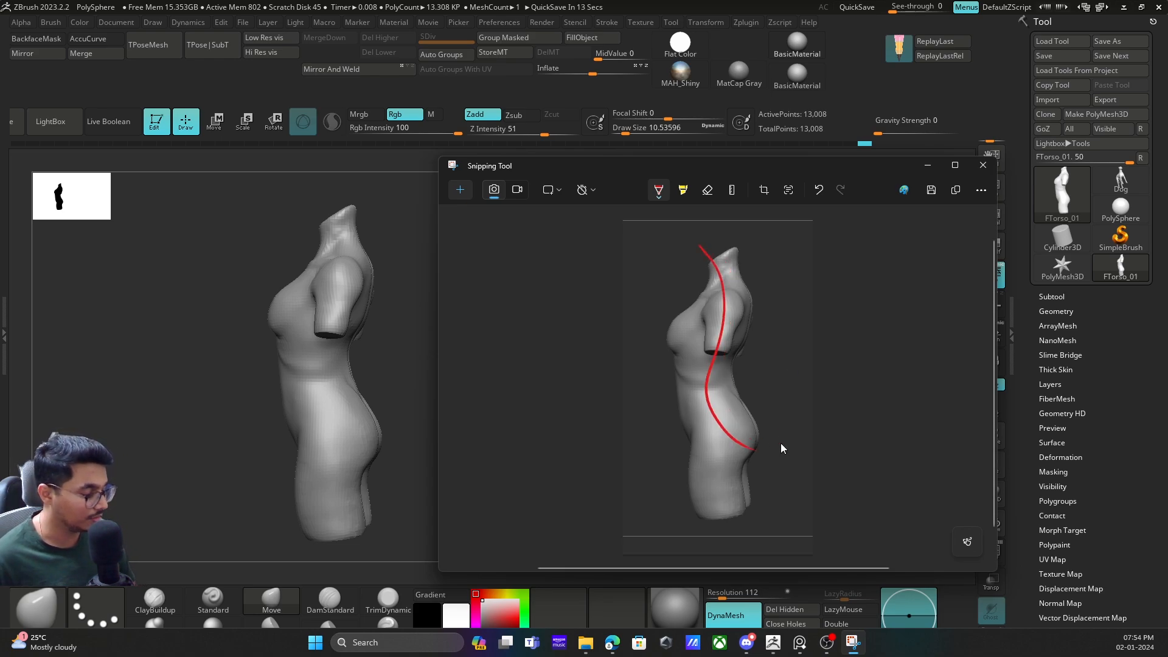
pyautogui.hotkey('ctrl', 'z')
pyautogui.moveTo(730, 280); pyautogui.dragTo(770, 449)
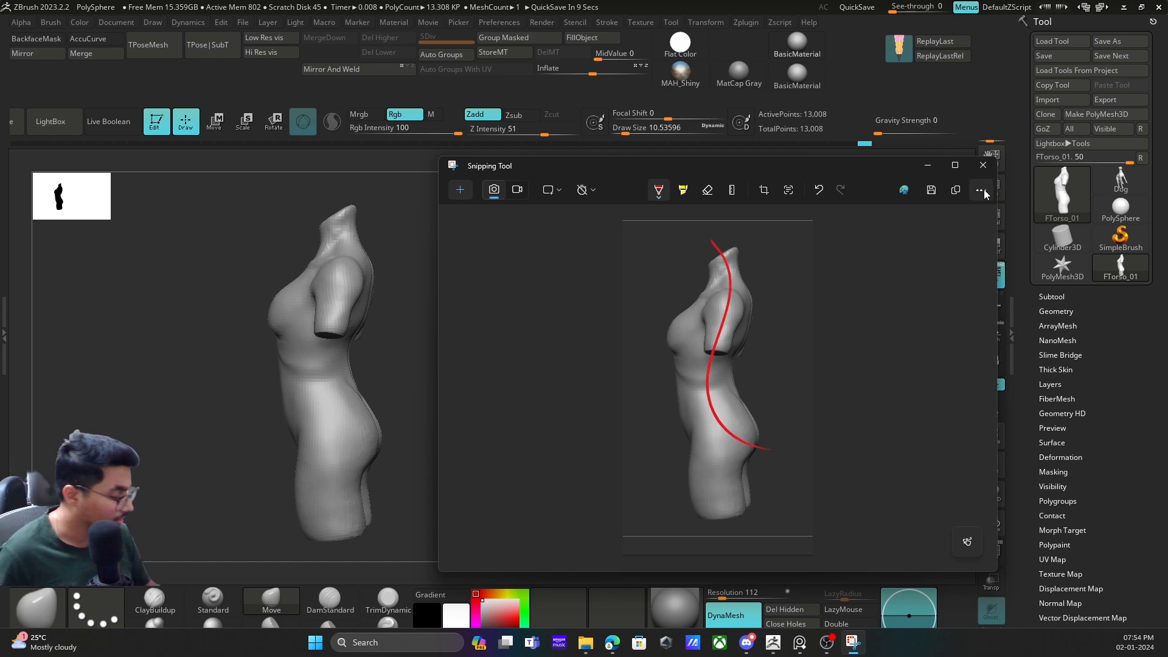
# Step: Replace the side-view capture with a rectangular snip of the torso's front view and move the new capture window over the viewport
pyautogui.click(978, 165)
pyautogui.moveTo(507, 360); pyautogui.dragTo(650, 353)
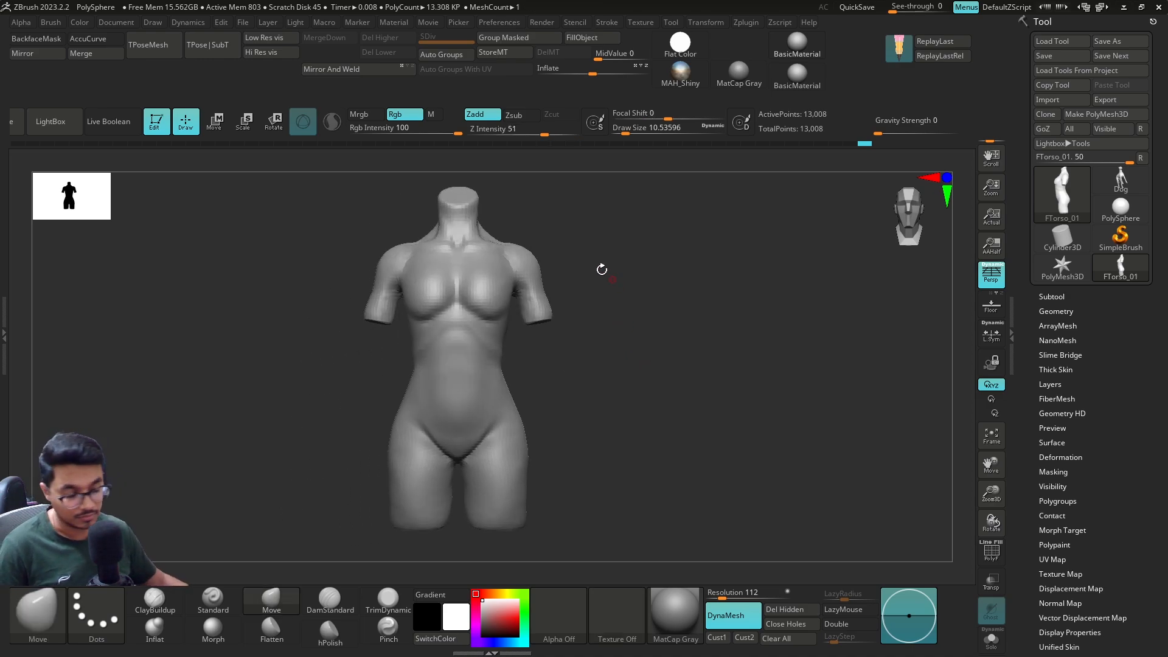
pyautogui.press('super+shift+s')
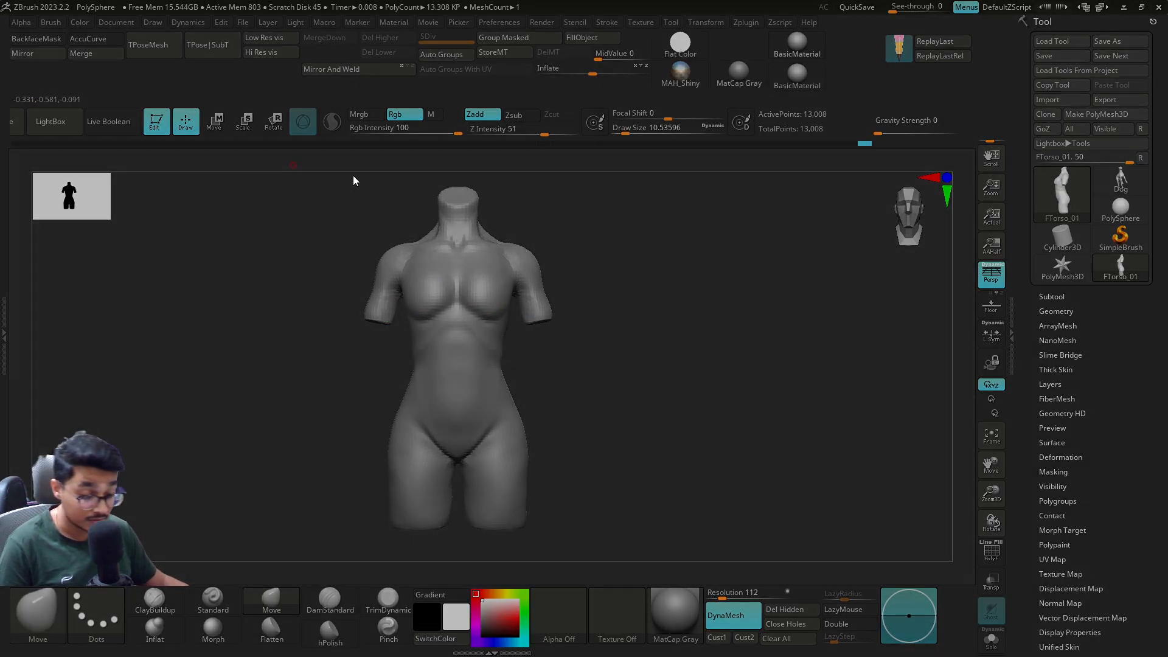
pyautogui.moveTo(327, 157); pyautogui.dragTo(596, 570)
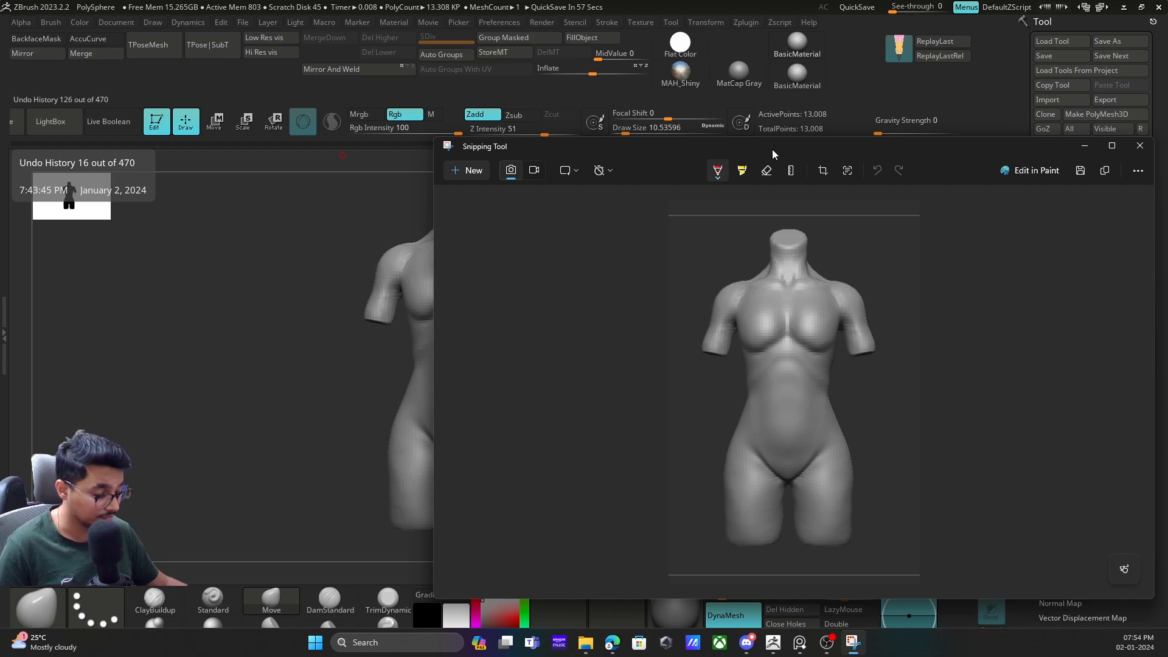
pyautogui.moveTo(775, 145); pyautogui.dragTo(586, 94)
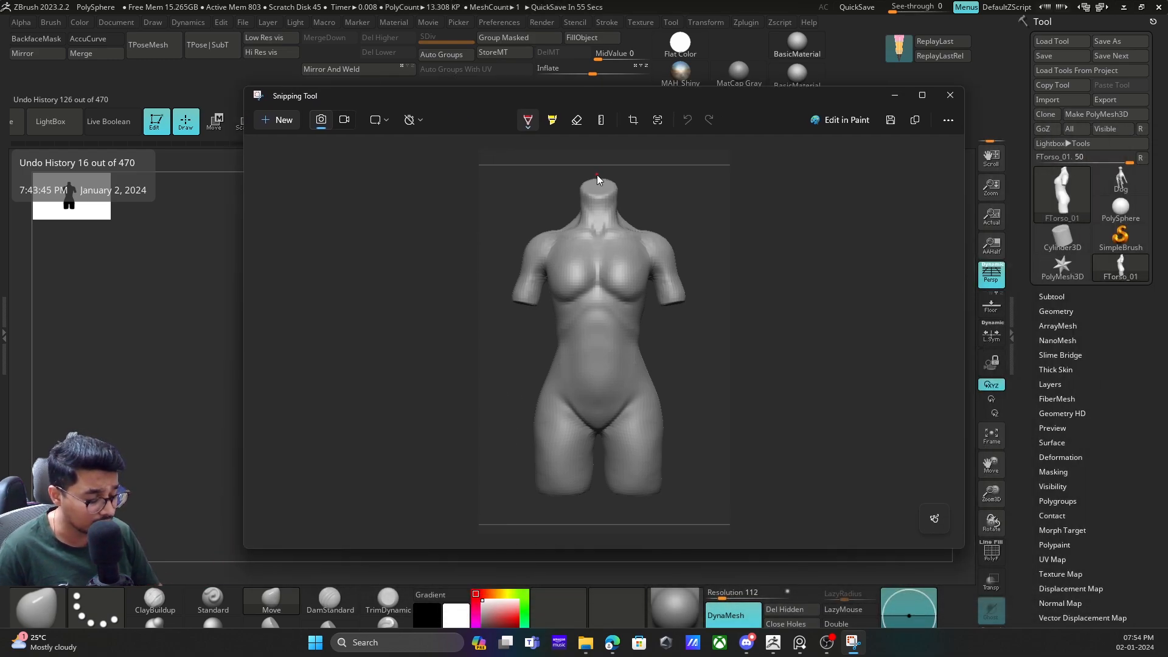
# Step: Try red guide strokes on the front-view capture: a straight centre line, then side contours from the shoulder to the thigh
pyautogui.moveTo(597, 175); pyautogui.dragTo(601, 463)
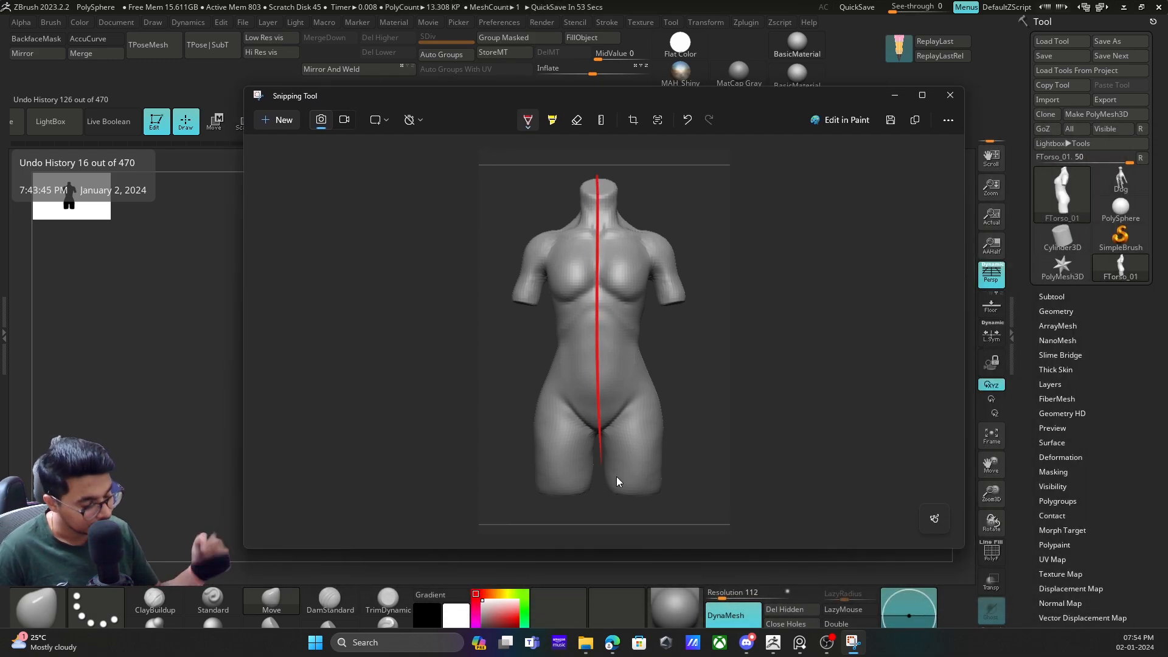
pyautogui.hotkey('ctrl', 'z')
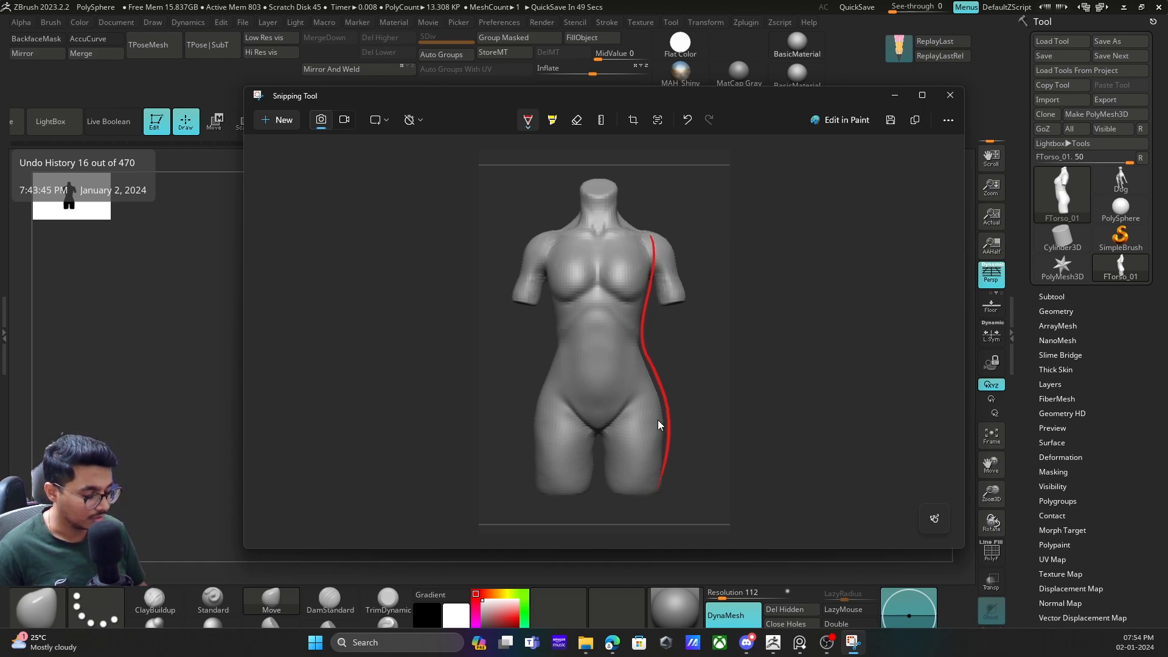
pyautogui.hotkey('ctrl', 'z')
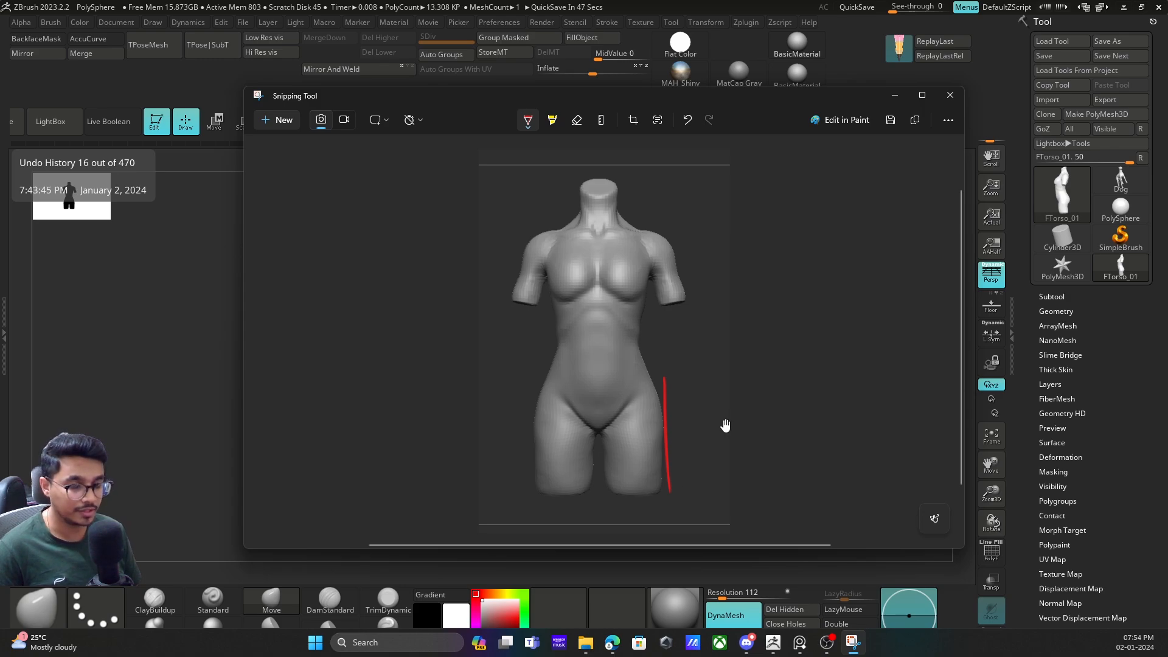
pyautogui.hotkey('ctrl', 'z')
pyautogui.moveTo(667, 399); pyautogui.dragTo(668, 508)
pyautogui.hotkey('ctrl', 'z')
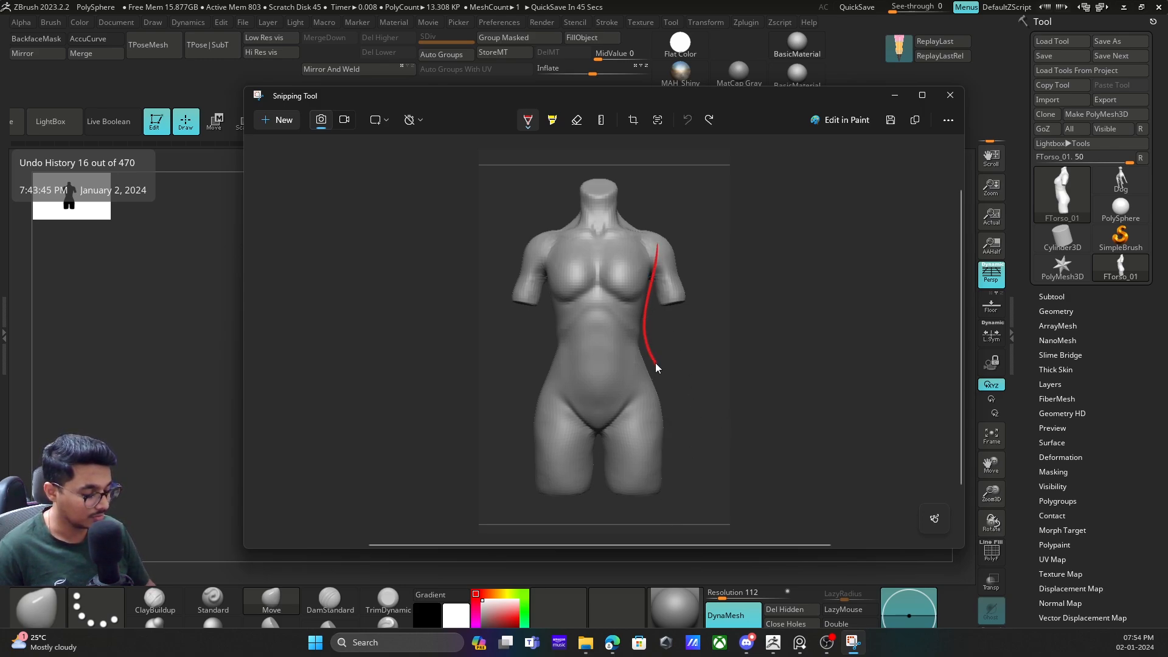
pyautogui.moveTo(655, 363); pyautogui.dragTo(607, 554)
pyautogui.hotkey('ctrl', 'z')
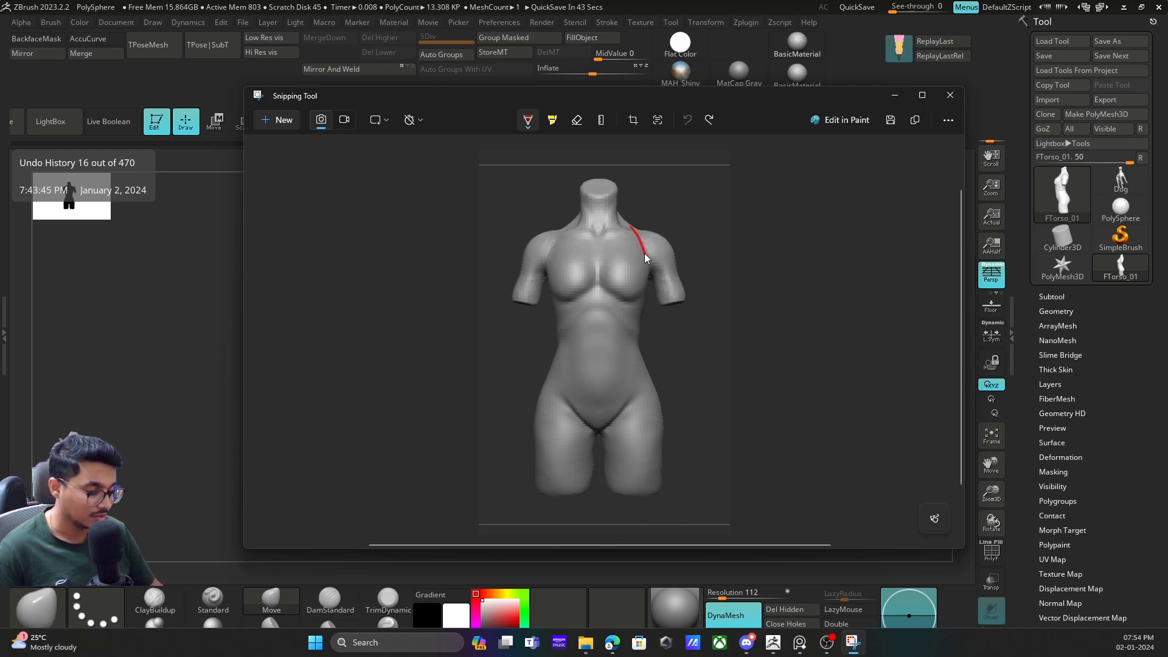
pyautogui.hotkey('ctrl', 'z')
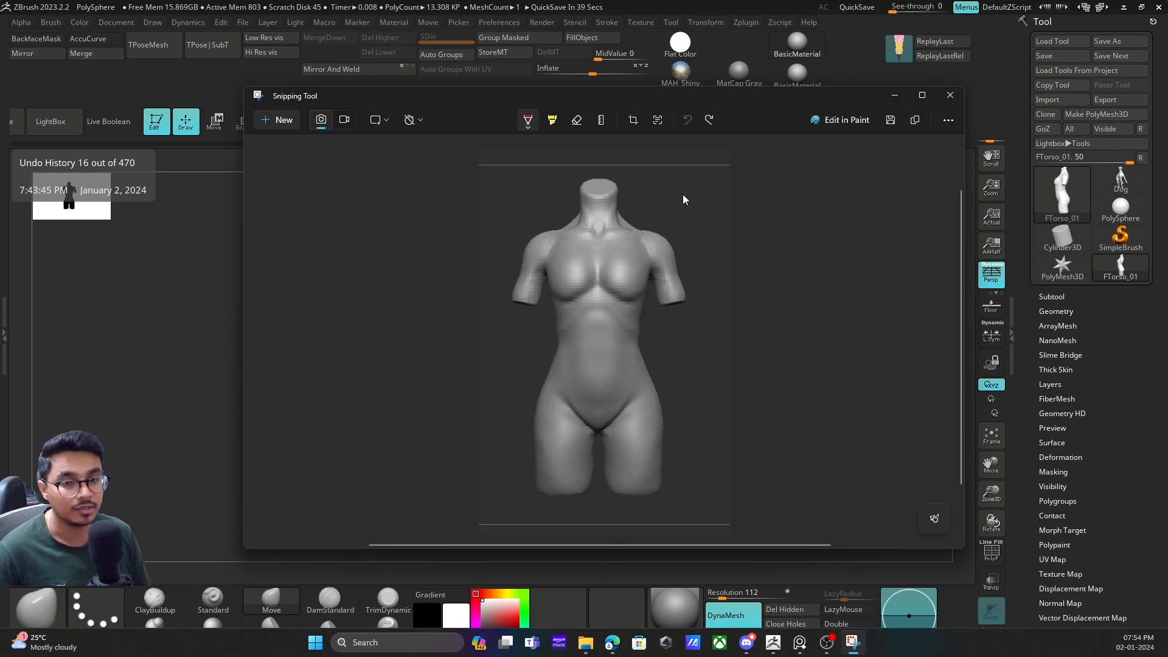
# Step: Draw a flowing red contour from shoulder to thigh on the front-view capture, clearing the earlier curve and comparison sketches, then close the capture
pyautogui.moveTo(638, 223); pyautogui.dragTo(641, 227)
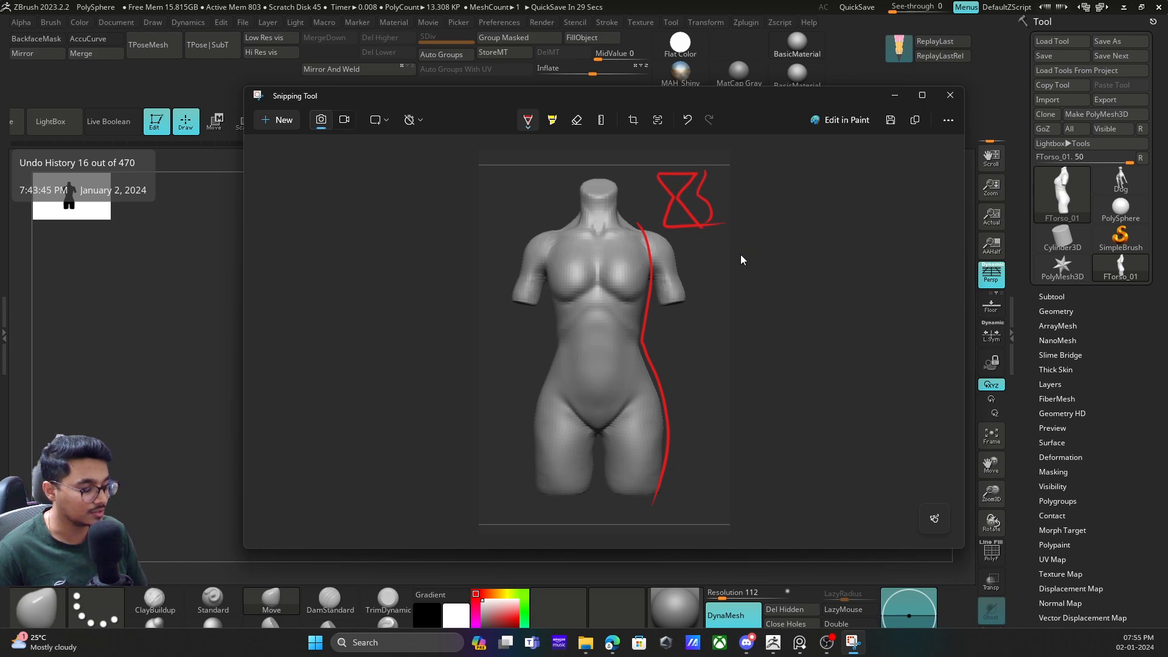
pyautogui.hotkey('ctrl', 'z')
pyautogui.hotkey('ctrl', 'z')
pyautogui.hotkey('ctrl', 'z')
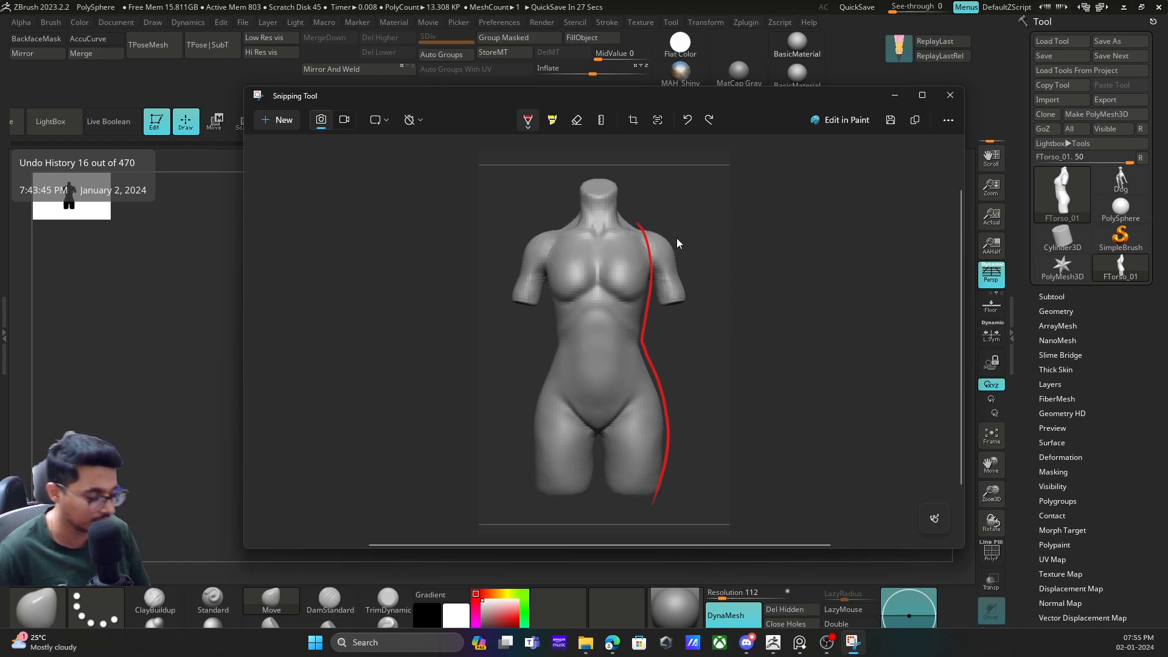
pyautogui.hotkey('ctrl', 'z')
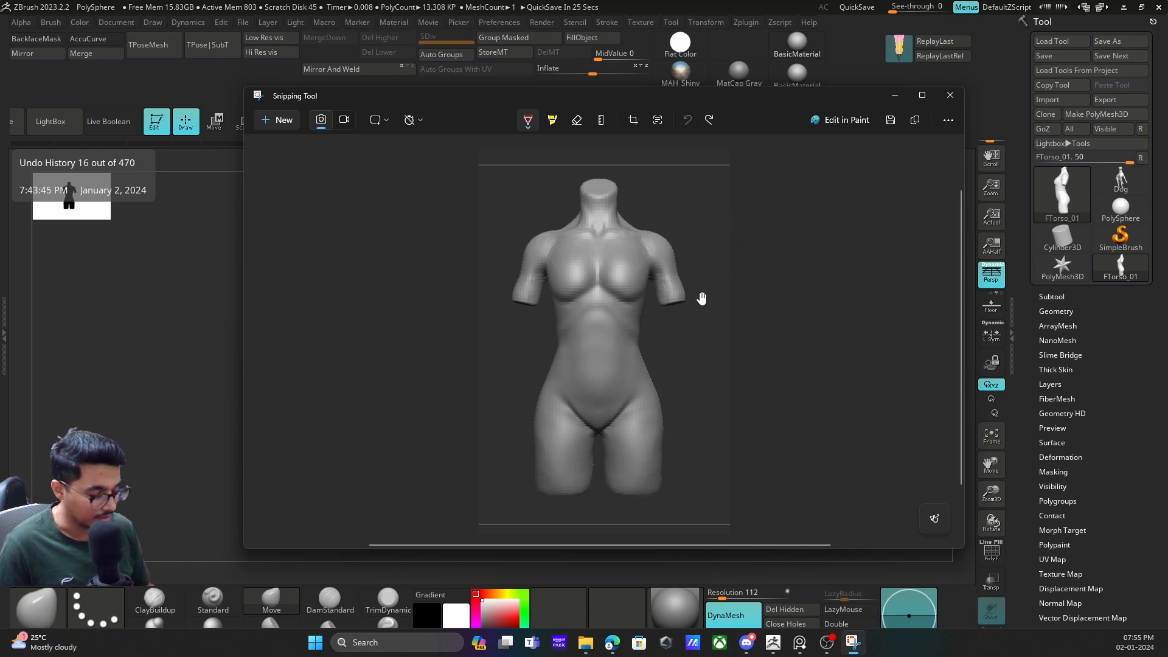
pyautogui.moveTo(642, 352); pyautogui.dragTo(646, 479)
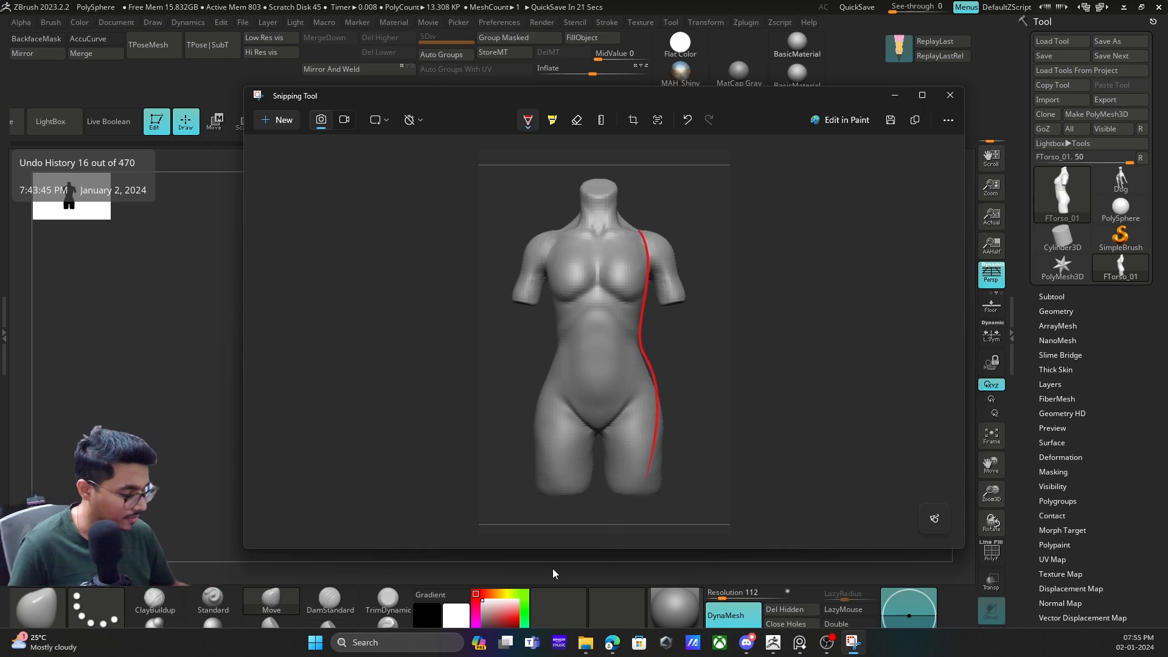
pyautogui.click(950, 95)
# Step: Reshape the lower ends of the thighs with the Move brush and smooth their cut edges
pyautogui.moveTo(677, 350)
pyautogui.mouseDown()
pyautogui.moveTo(625, 347)
pyautogui.moveTo(658, 345)
pyautogui.mouseUp()
pyautogui.press('s')
pyautogui.moveTo(526, 425); pyautogui.dragTo(559, 425)
pyautogui.moveTo(527, 521)
pyautogui.mouseDown()
pyautogui.moveTo(537, 504)
pyautogui.moveTo(528, 490)
pyautogui.mouseUp()
pyautogui.press('s')
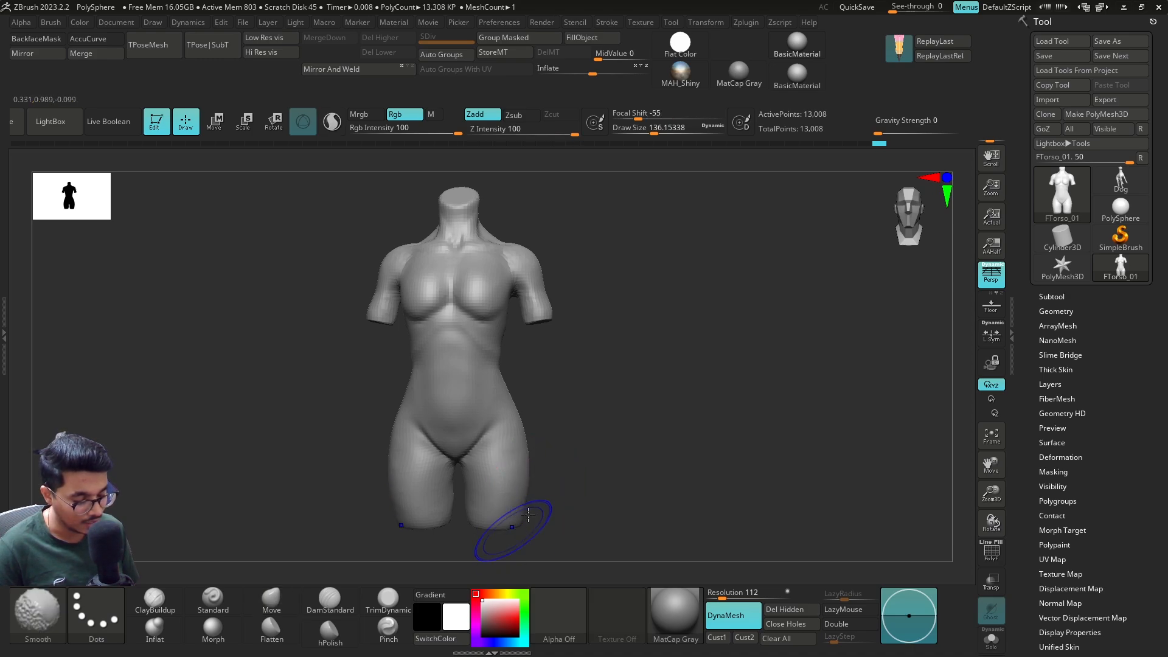
pyautogui.keyDown('shift'); pyautogui.moveTo(513, 533); pyautogui.dragTo(499, 523); pyautogui.keyUp('shift')
# Step: Add volume to the front of the thighs with the Inflat and ClayBuildup brushes and smooth the strokes
pyautogui.click(154, 626)
pyautogui.moveTo(426, 494)
pyautogui.mouseDown()
pyautogui.moveTo(404, 477)
pyautogui.moveTo(444, 505)
pyautogui.moveTo(442, 538)
pyautogui.mouseUp()
pyautogui.keyDown('shift'); pyautogui.moveTo(441, 489); pyautogui.dragTo(406, 462); pyautogui.keyUp('shift')
pyautogui.click(154, 599)
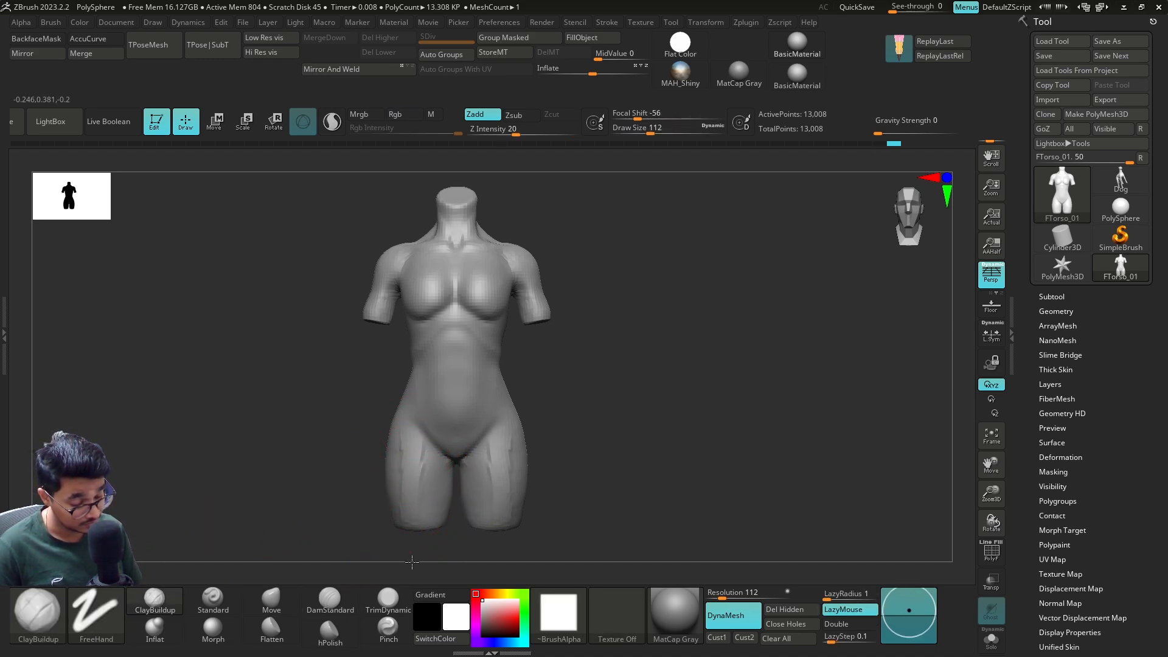
pyautogui.press('shift')
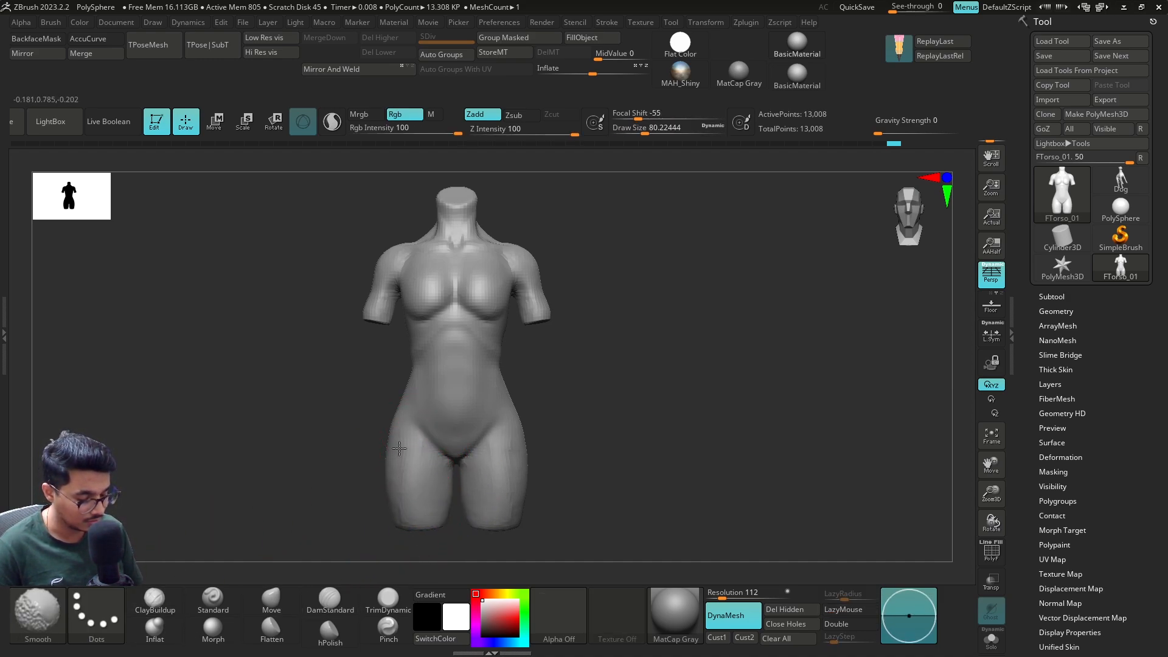
# Step: Touch up the groin between the thighs with the ClayBuildup brush and reduce its draw size to about 25
pyautogui.press('s')
pyautogui.moveTo(535, 469)
pyautogui.mouseDown()
pyautogui.moveTo(564, 422)
pyautogui.moveTo(594, 409)
pyautogui.mouseUp()
pyautogui.moveTo(459, 449)
pyautogui.mouseDown()
pyautogui.moveTo(468, 474)
pyautogui.moveTo(448, 435)
pyautogui.mouseUp()
pyautogui.moveTo(580, 428)
pyautogui.mouseDown()
pyautogui.moveTo(524, 423)
pyautogui.moveTo(555, 409)
pyautogui.moveTo(526, 417)
pyautogui.moveTo(547, 409)
pyautogui.moveTo(551, 429)
pyautogui.moveTo(541, 399)
pyautogui.moveTo(542, 433)
pyautogui.moveTo(557, 407)
pyautogui.moveTo(534, 461)
pyautogui.moveTo(678, 360)
pyautogui.moveTo(605, 396)
pyautogui.mouseUp()
pyautogui.press('[')
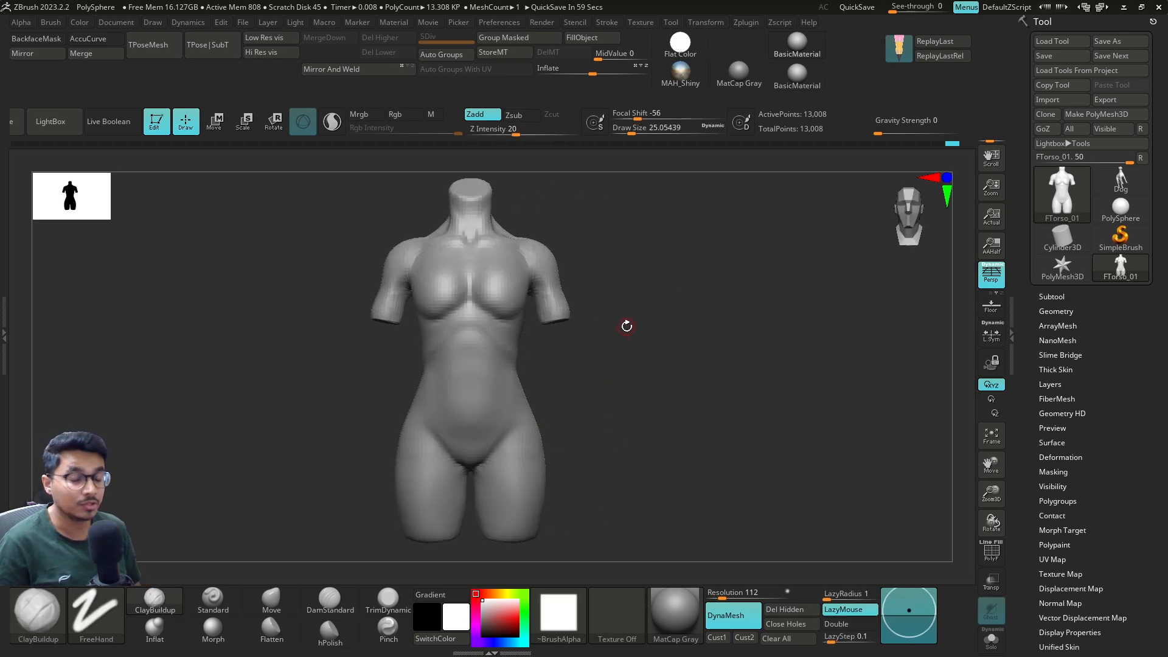
# Step: Examine the torso's back view at a larger scale with the interface temporarily hidden
pyautogui.moveTo(720, 336); pyautogui.dragTo(663, 326)
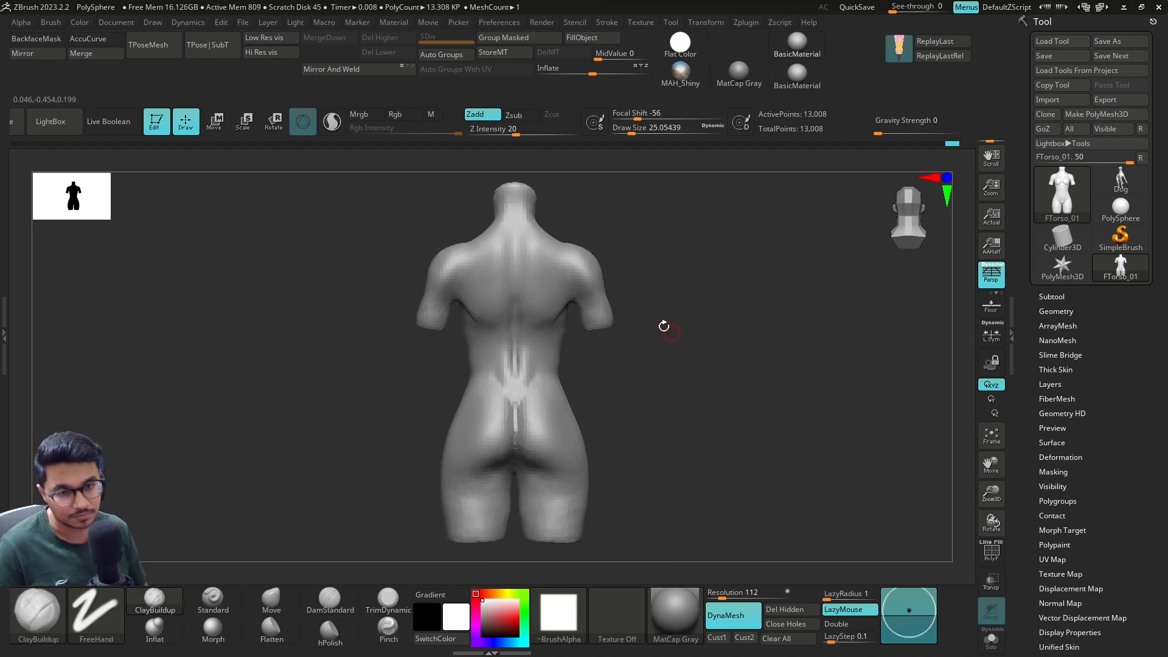
pyautogui.press('s')
pyautogui.moveTo(628, 266)
pyautogui.mouseDown()
pyautogui.moveTo(629, 290)
pyautogui.moveTo(649, 235)
pyautogui.moveTo(645, 283)
pyautogui.mouseUp()
pyautogui.press('s')
pyautogui.press('Tab')
pyautogui.press('s')
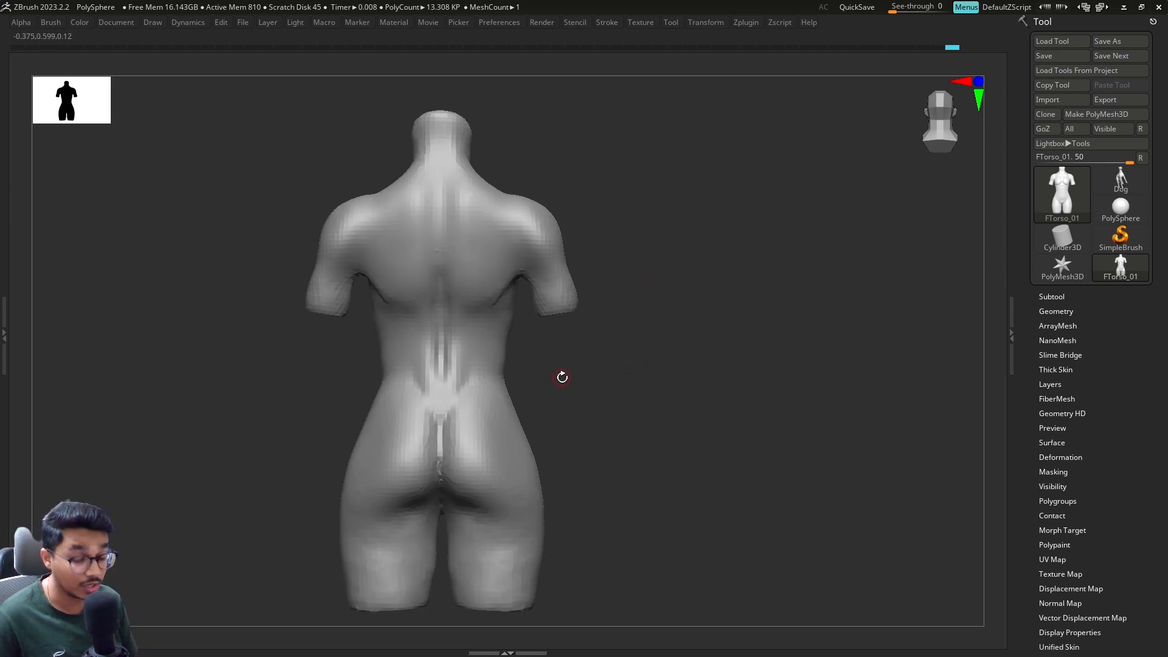
pyautogui.press('Tab')
# Step: Adjust the waist silhouette from the back with the Move brush at a larger draw size
pyautogui.click(271, 599)
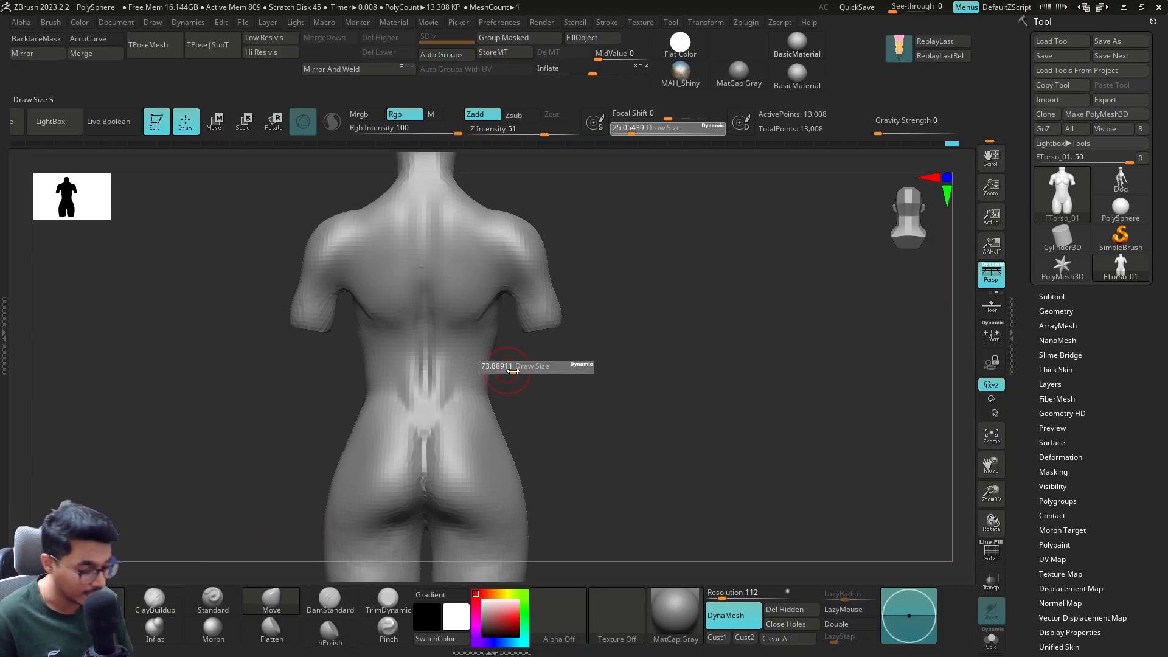
pyautogui.press('s')
pyautogui.moveTo(498, 365); pyautogui.dragTo(495, 345)
pyautogui.moveTo(504, 347); pyautogui.dragTo(685, 383)
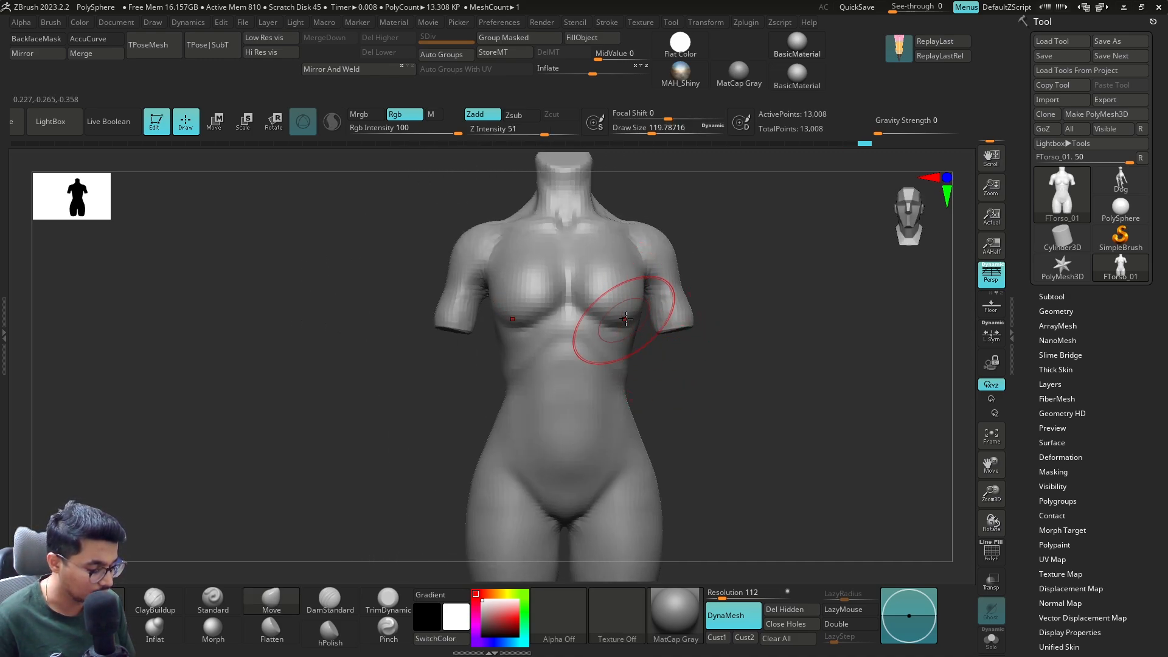
# Step: Refine the breast contours and the transition toward the armpits with the Move brush at draw sizes of about 68 and 62
pyautogui.press('s')
pyautogui.moveTo(511, 326); pyautogui.dragTo(489, 326)
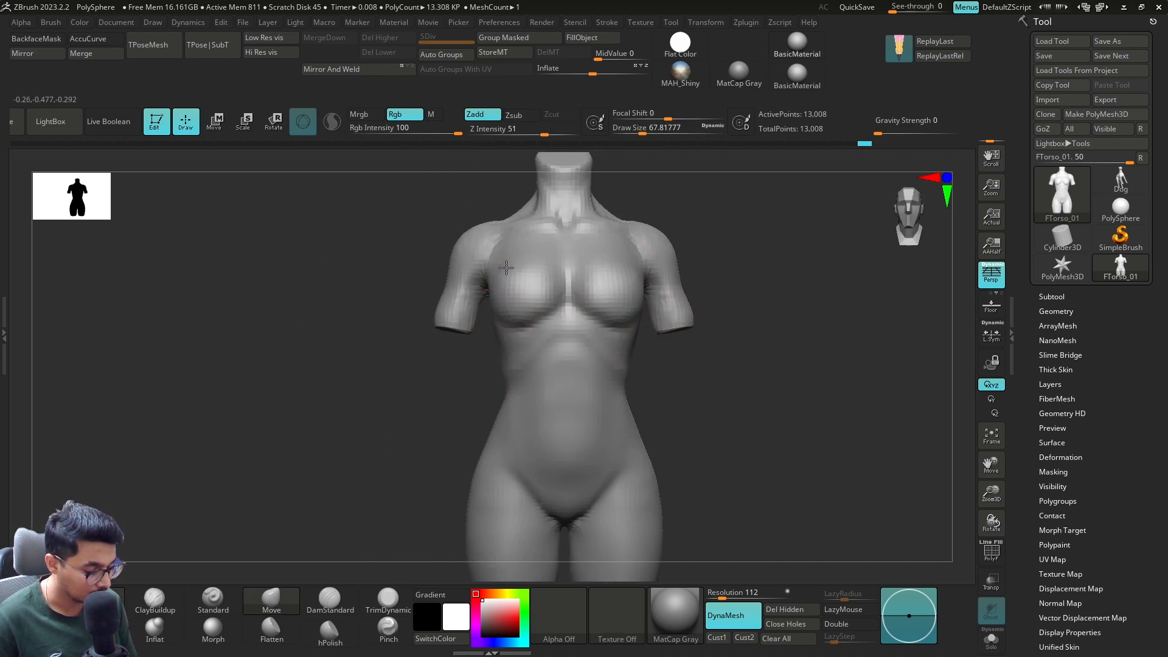
pyautogui.press('s')
pyautogui.moveTo(543, 293); pyautogui.dragTo(533, 293)
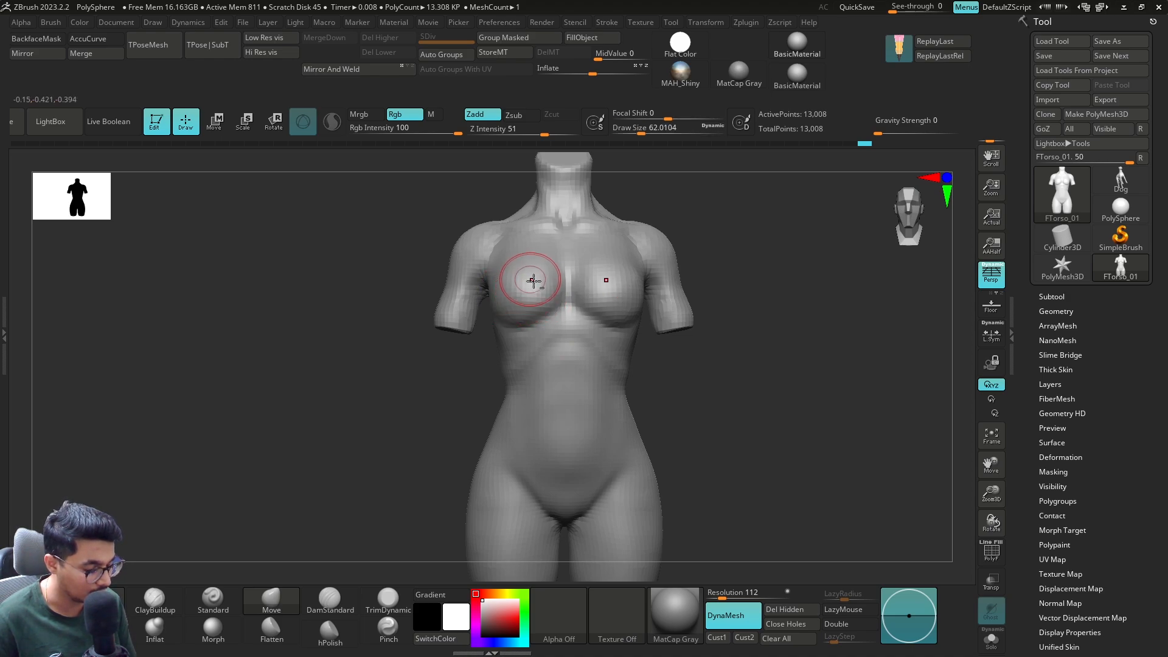
pyautogui.moveTo(469, 360); pyautogui.dragTo(489, 392)
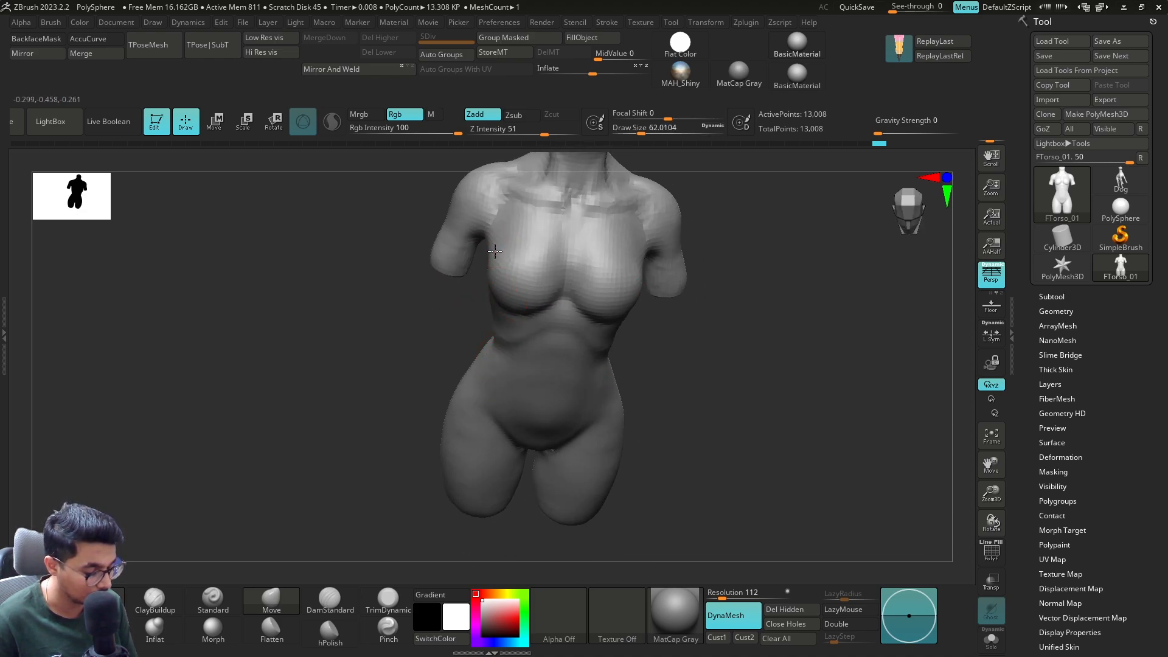
pyautogui.keyDown('shift'); pyautogui.moveTo(644, 325); pyautogui.dragTo(655, 307); pyautogui.keyUp('shift')
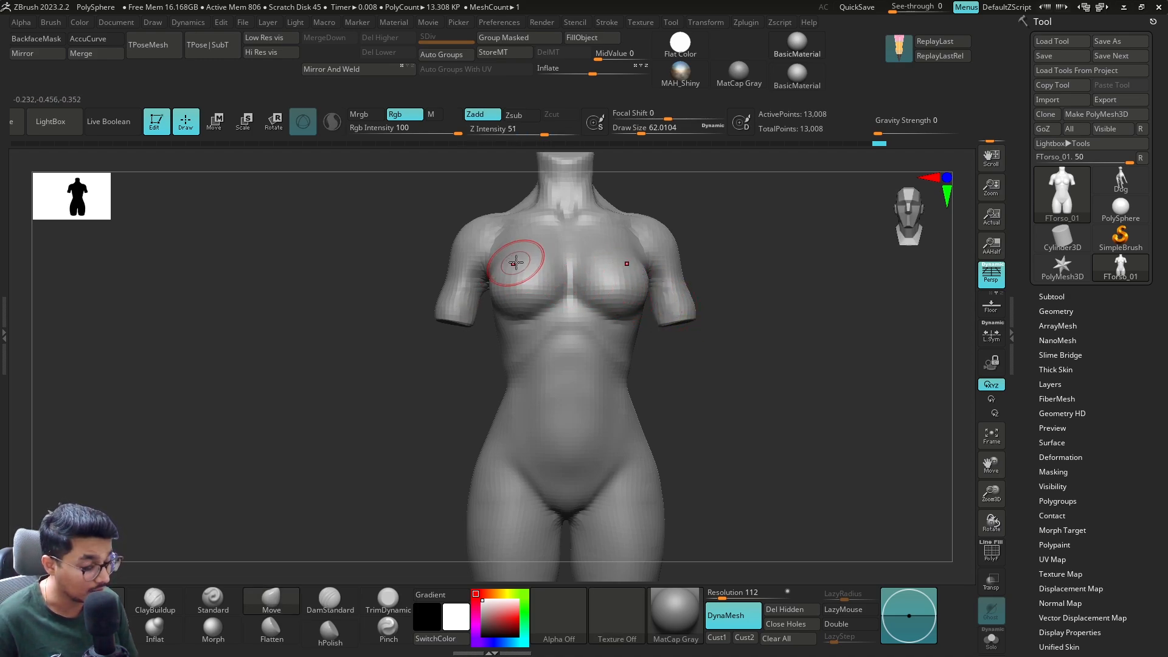
# Step: Reshape the breasts with the Move brush at a draw size of about 80 and smooth their surface
pyautogui.press('s')
pyautogui.moveTo(536, 264)
pyautogui.mouseDown()
pyautogui.moveTo(517, 322)
pyautogui.moveTo(535, 329)
pyautogui.mouseUp()
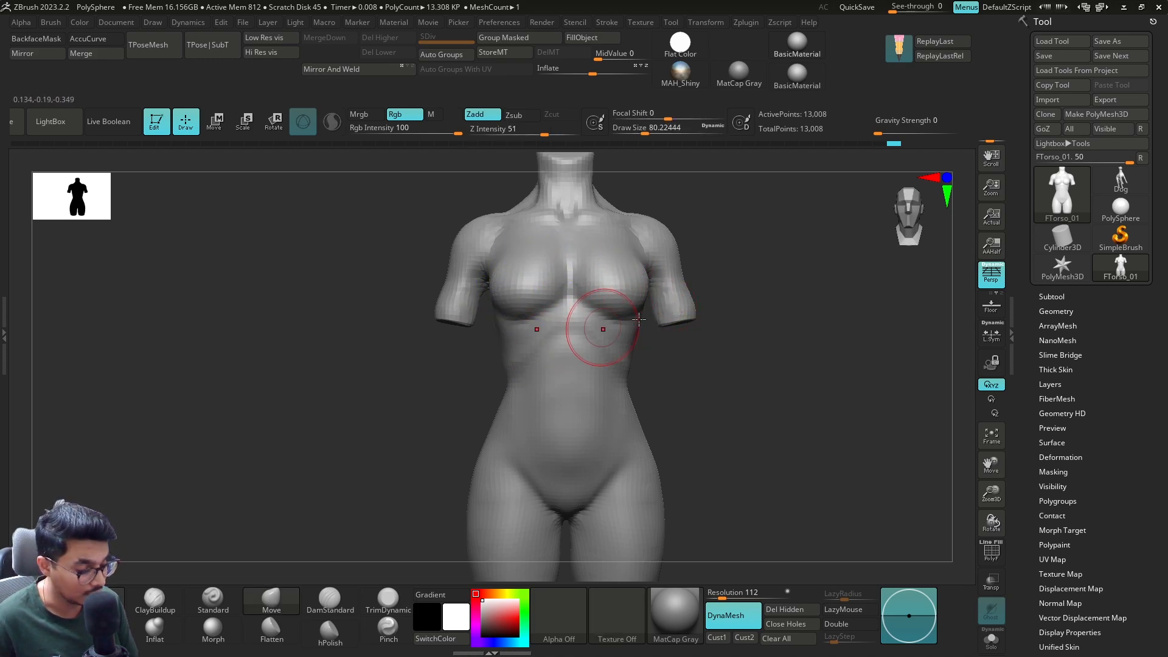
pyautogui.moveTo(639, 319)
pyautogui.mouseDown()
pyautogui.moveTo(779, 284)
pyautogui.moveTo(615, 253)
pyautogui.moveTo(597, 264)
pyautogui.moveTo(711, 266)
pyautogui.mouseUp()
pyautogui.keyDown('shift'); pyautogui.moveTo(563, 268); pyautogui.dragTo(550, 305); pyautogui.keyUp('shift')
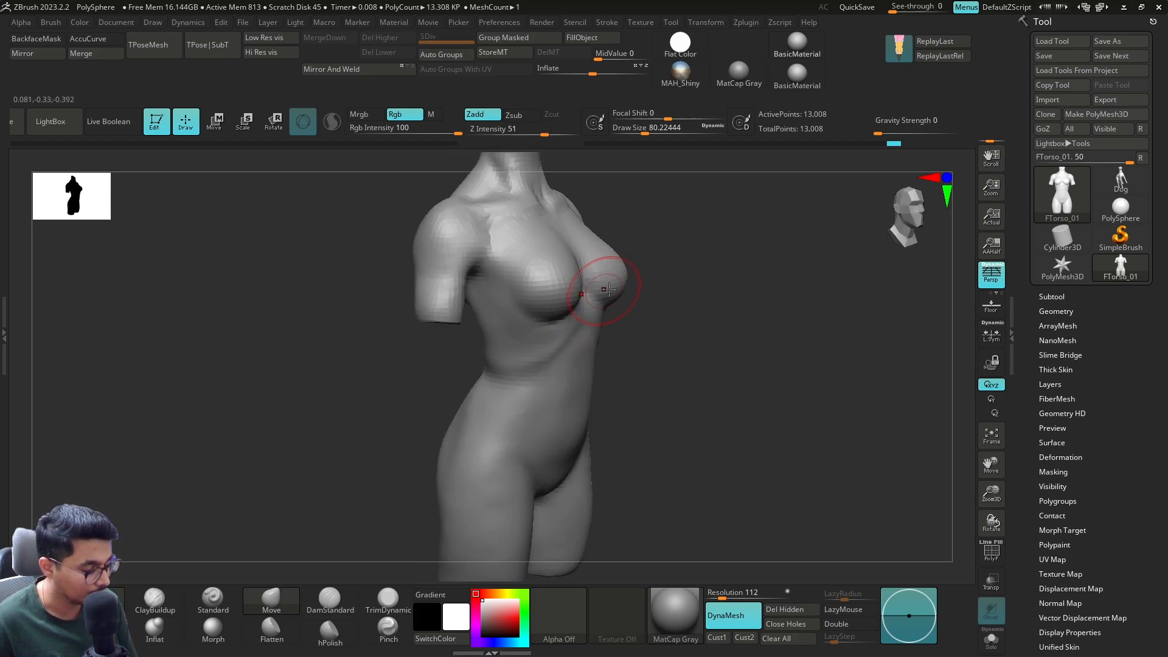
pyautogui.keyDown('shift'); pyautogui.moveTo(654, 276); pyautogui.dragTo(735, 257); pyautogui.keyUp('shift')
# Step: Carve the crease along the lower outer edge of the breasts with the DamStandard brush
pyautogui.click(329, 601)
pyautogui.moveTo(521, 301); pyautogui.dragTo(537, 325)
pyautogui.moveTo(595, 285)
pyautogui.mouseDown()
pyautogui.moveTo(607, 310)
pyautogui.moveTo(535, 307)
pyautogui.mouseUp()
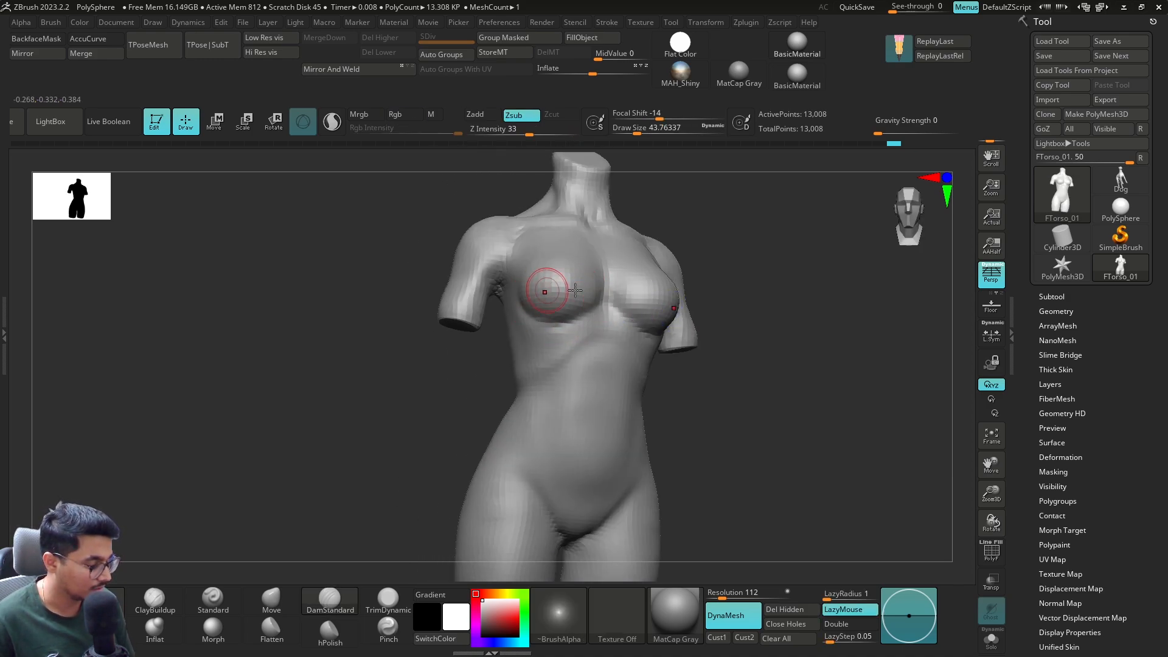
# Step: Try to carve the fold beneath the buttocks from the back view with the DamStandard brush
pyautogui.moveTo(730, 316)
pyautogui.mouseDown()
pyautogui.moveTo(764, 318)
pyautogui.moveTo(766, 341)
pyautogui.moveTo(752, 346)
pyautogui.moveTo(777, 396)
pyautogui.mouseUp()
pyautogui.moveTo(578, 452)
pyautogui.mouseDown()
pyautogui.moveTo(640, 499)
pyautogui.moveTo(599, 486)
pyautogui.moveTo(511, 493)
pyautogui.mouseUp()
pyautogui.hotkey('ctrl', 'z')
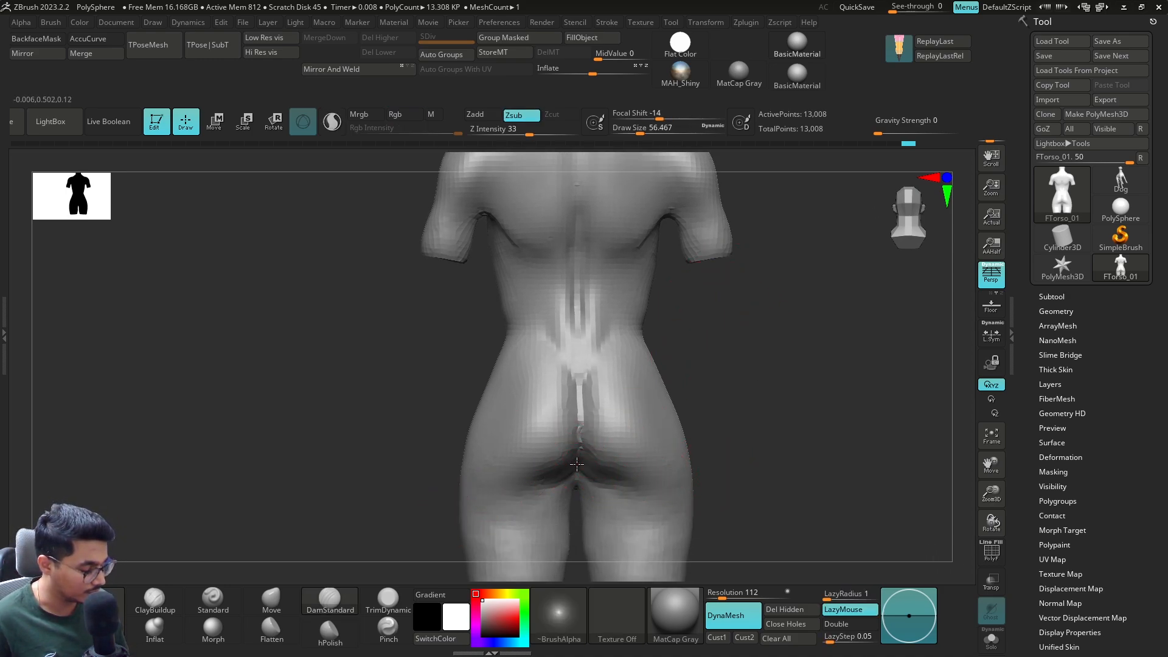
# Step: Carve the crease beneath the buttocks outward from the centre with the DamStandard brush
pyautogui.moveTo(577, 464); pyautogui.dragTo(518, 492)
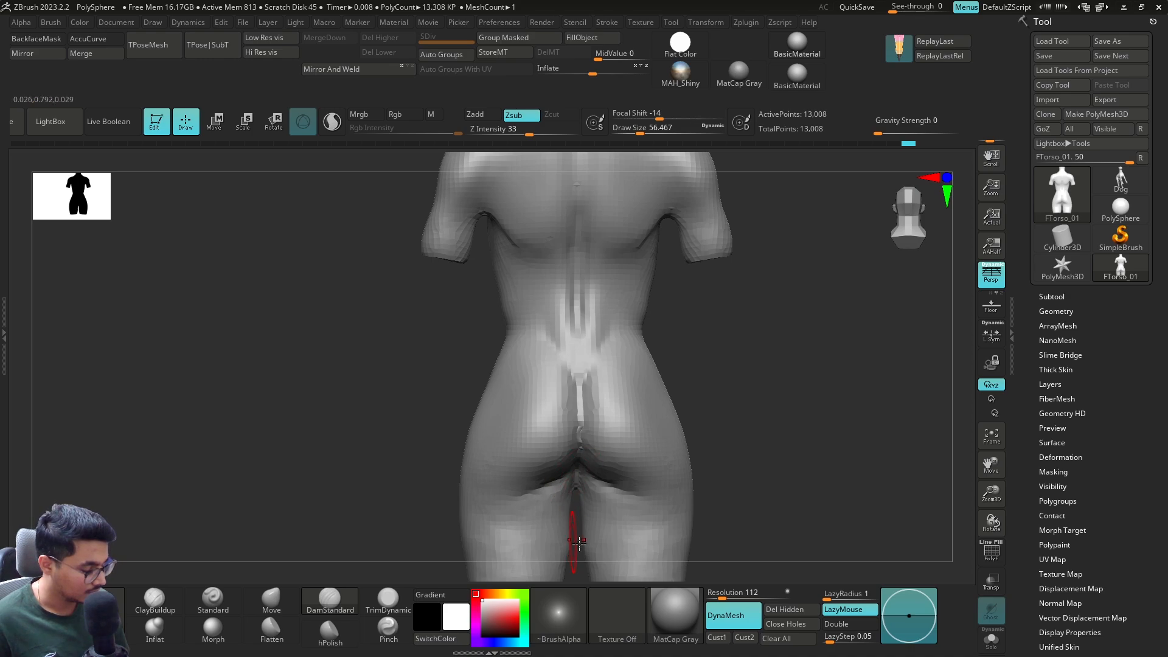
pyautogui.press('f')
pyautogui.moveTo(454, 531)
pyautogui.mouseDown()
pyautogui.moveTo(784, 373)
pyautogui.moveTo(529, 210)
pyautogui.mouseUp()
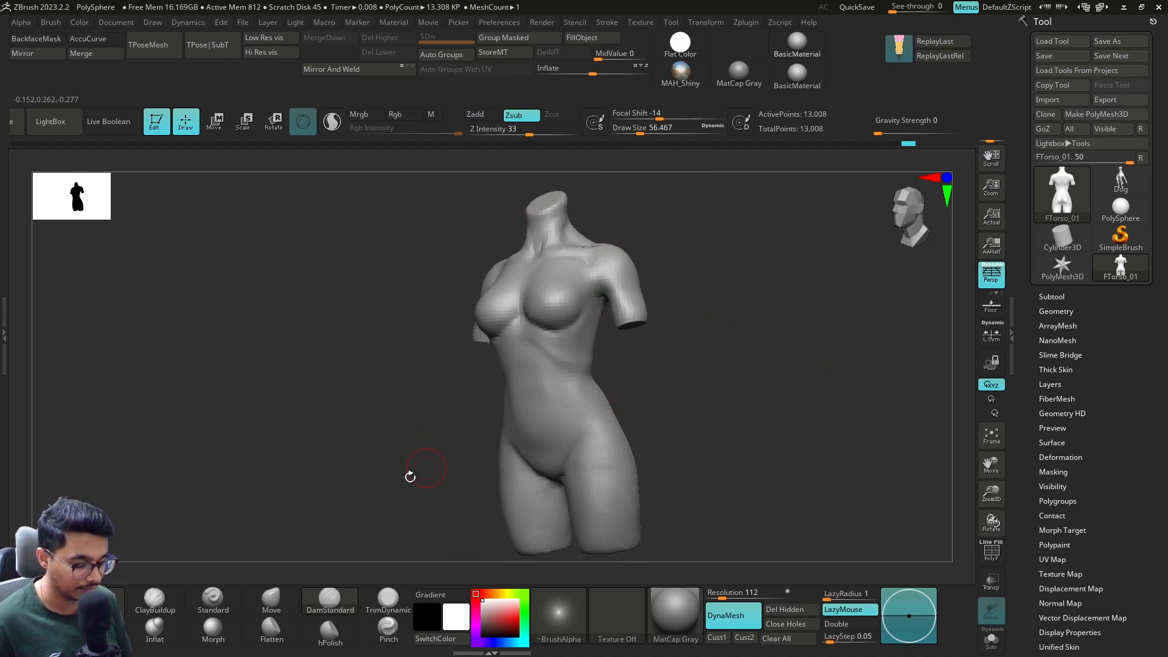
# Step: Build up the trapezius along the neck and upper back with the ClayBuildup brush at a draw size of about 37
pyautogui.click(279, 605)
pyautogui.moveTo(490, 448)
pyautogui.mouseDown()
pyautogui.moveTo(704, 341)
pyautogui.moveTo(720, 367)
pyautogui.moveTo(680, 377)
pyautogui.moveTo(665, 420)
pyautogui.moveTo(713, 338)
pyautogui.mouseUp()
pyautogui.moveTo(713, 339); pyautogui.dragTo(604, 358)
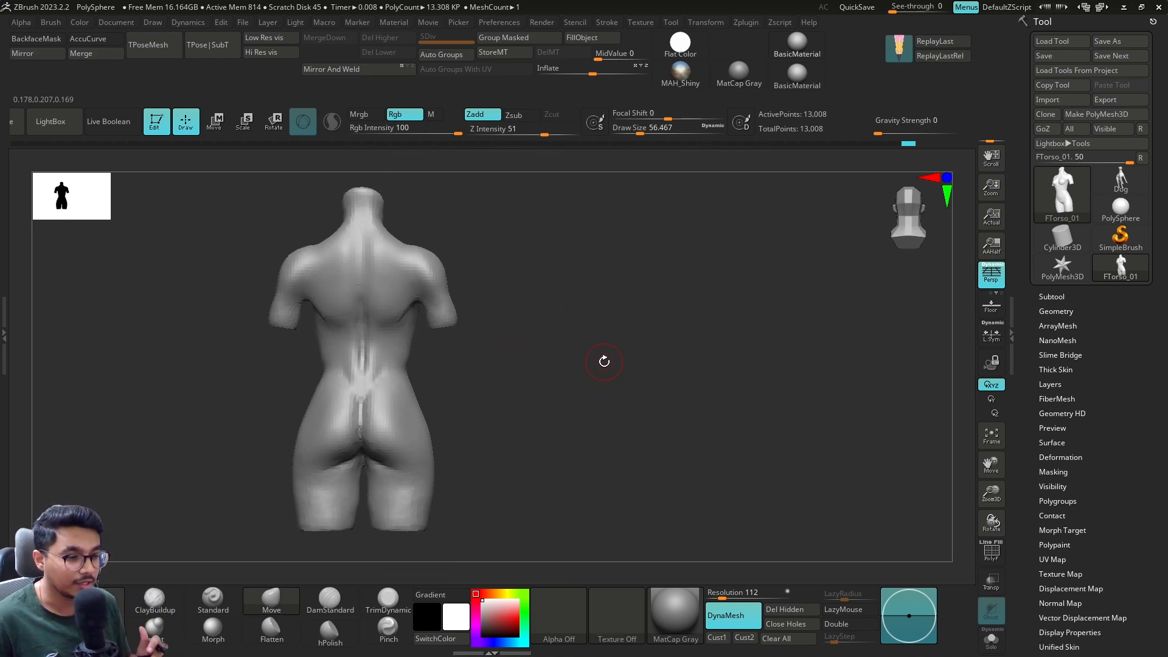
pyautogui.moveTo(538, 354)
pyautogui.keyDown('alt'); pyautogui.mouseDown()
pyautogui.moveTo(649, 300)
pyautogui.moveTo(591, 319)
pyautogui.mouseUp(); pyautogui.keyUp('alt')
pyautogui.click(155, 601)
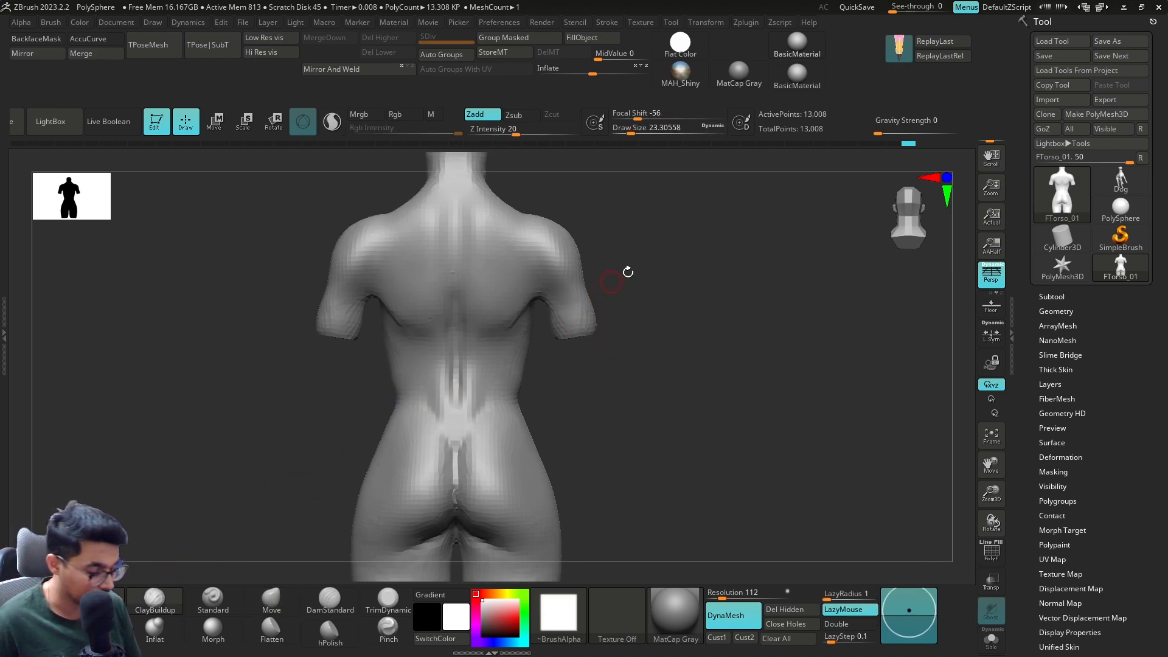
pyautogui.moveTo(625, 271); pyautogui.dragTo(657, 279)
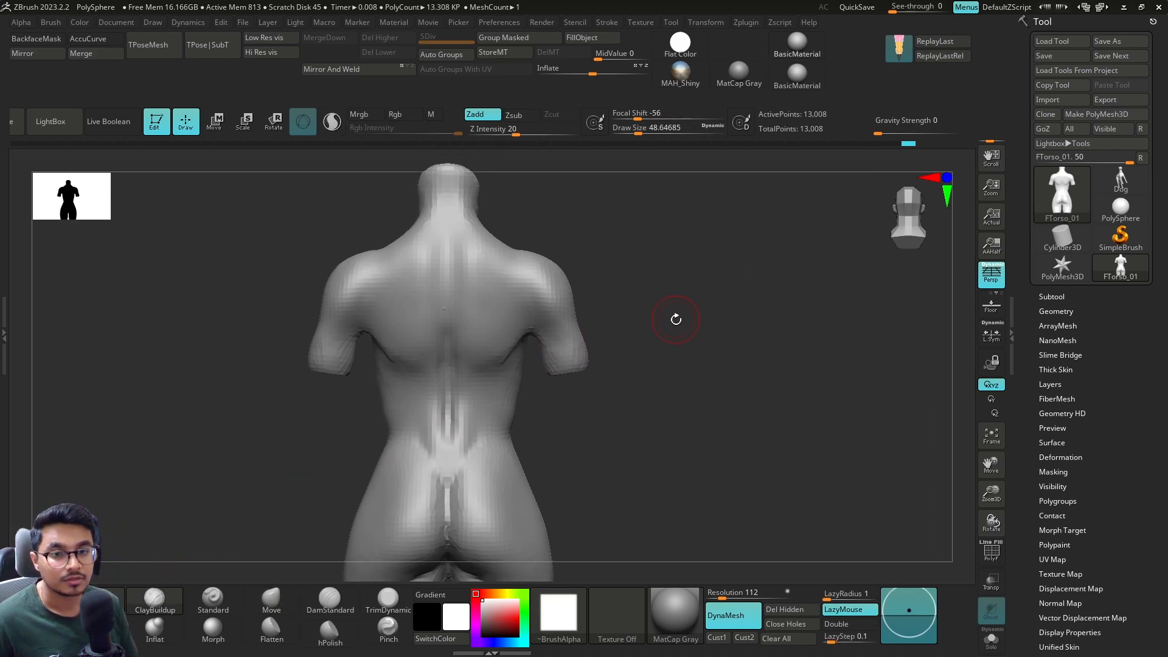
pyautogui.press('s')
pyautogui.moveTo(567, 287); pyautogui.dragTo(569, 286)
pyautogui.press('s')
pyautogui.moveTo(512, 276); pyautogui.dragTo(509, 276)
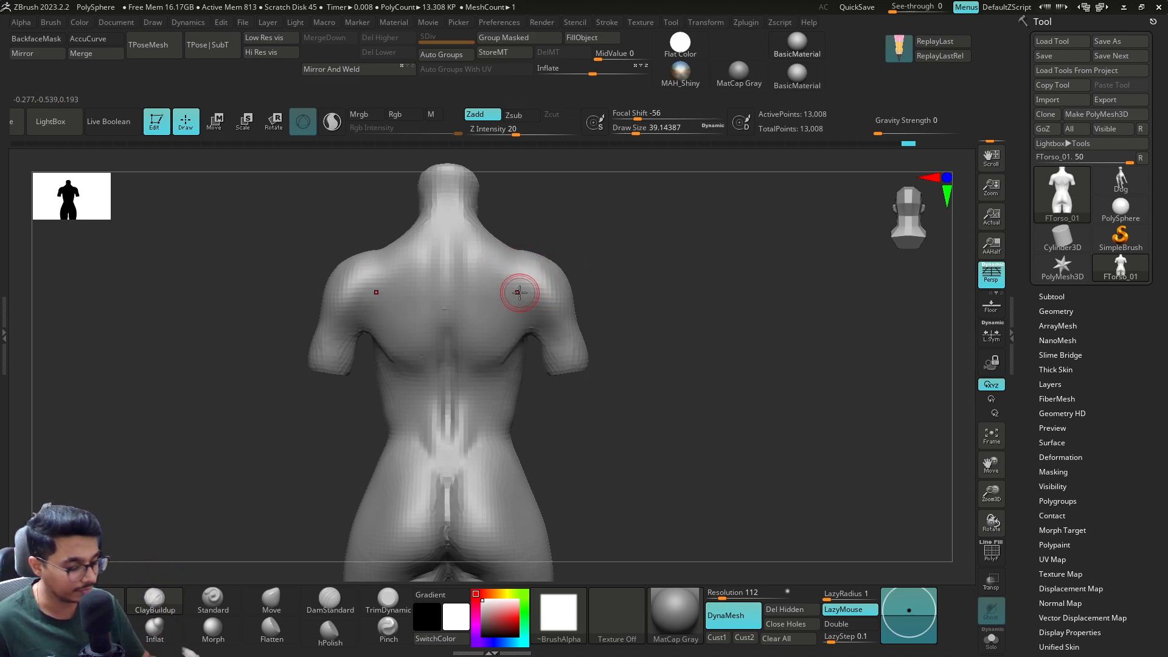
pyautogui.press('s')
pyautogui.moveTo(466, 261)
pyautogui.mouseDown()
pyautogui.moveTo(481, 261)
pyautogui.moveTo(460, 242)
pyautogui.moveTo(476, 265)
pyautogui.moveTo(474, 226)
pyautogui.mouseUp()
pyautogui.press('s')
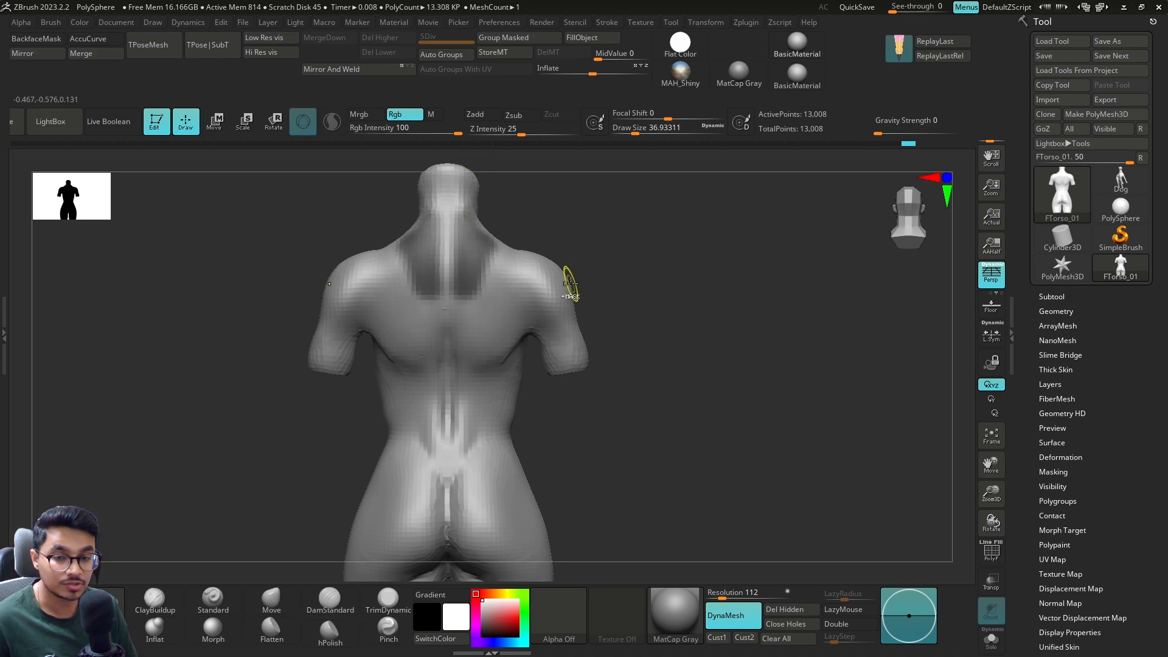
pyautogui.keyDown('ctrl'); pyautogui.moveTo(609, 266); pyautogui.dragTo(611, 270); pyautogui.keyUp('ctrl')
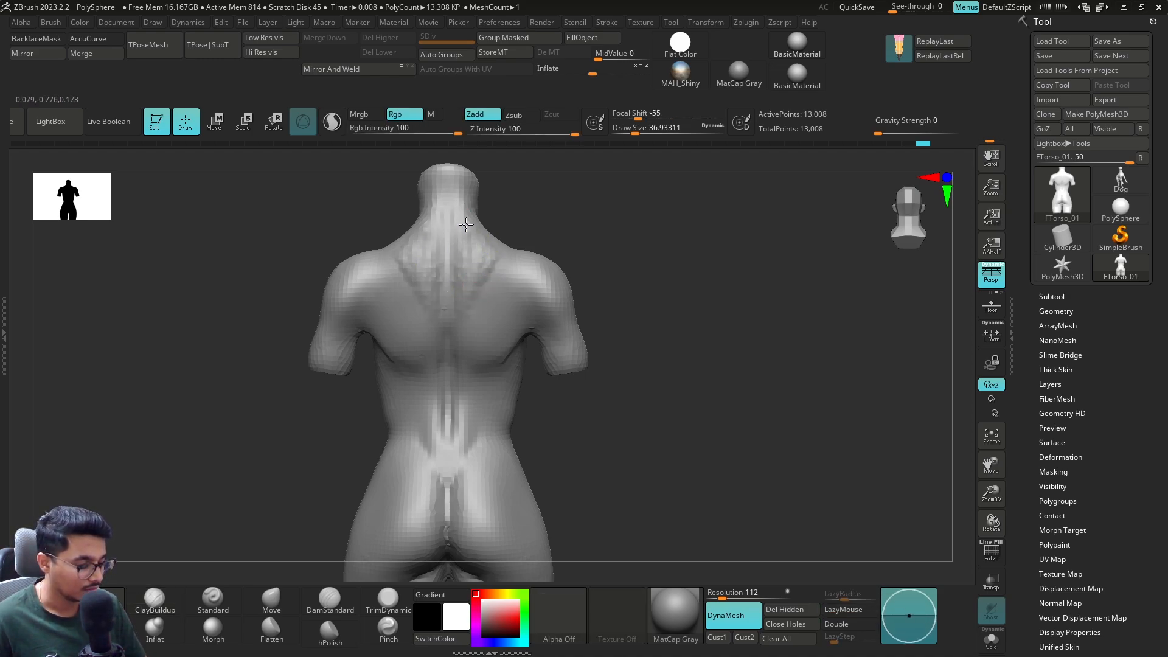
# Step: Build up the shoulder blade area at a draw size of about 35 and smooth the upper back
pyautogui.press('s')
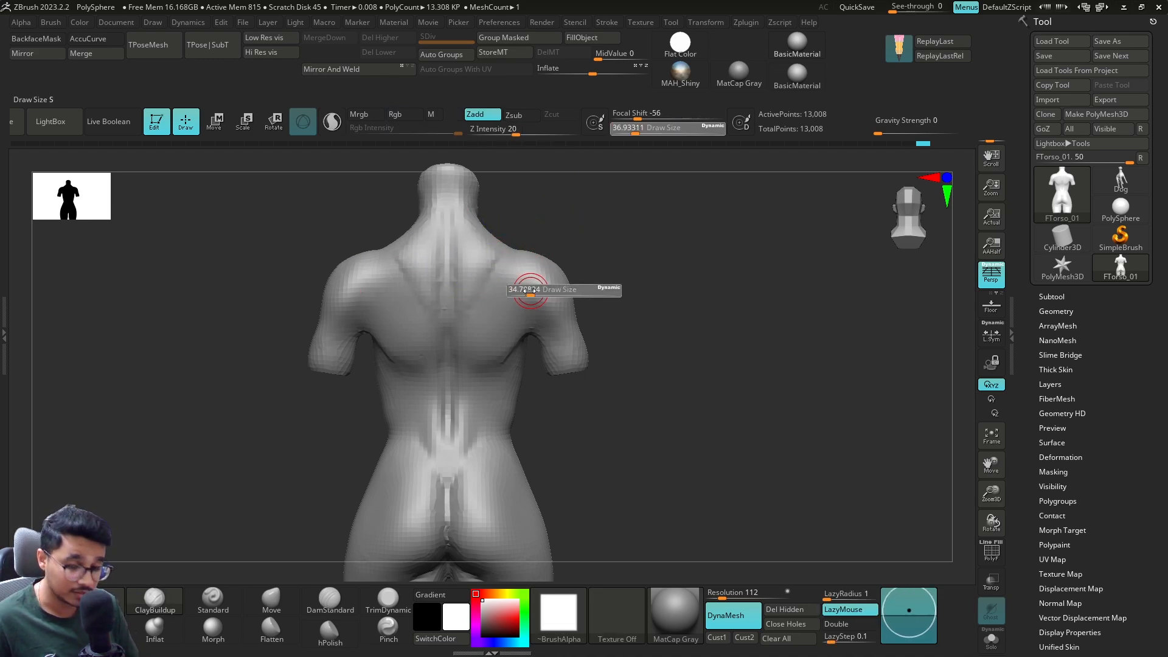
pyautogui.moveTo(533, 290)
pyautogui.mouseDown()
pyautogui.moveTo(481, 311)
pyautogui.moveTo(502, 367)
pyautogui.mouseUp()
pyautogui.press('s')
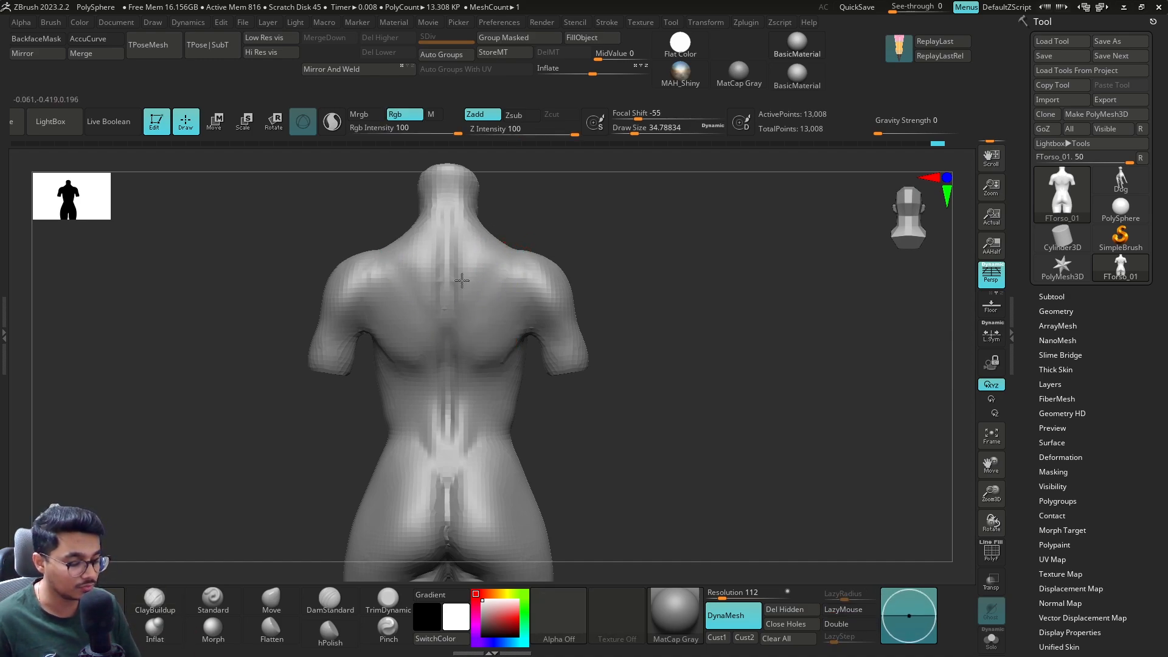
# Step: Build up the muscle columns beside the lower spine at a draw size of about 27 and smooth them at about 39
pyautogui.keyDown('alt'); pyautogui.moveTo(654, 368); pyautogui.dragTo(652, 296); pyautogui.keyUp('alt')
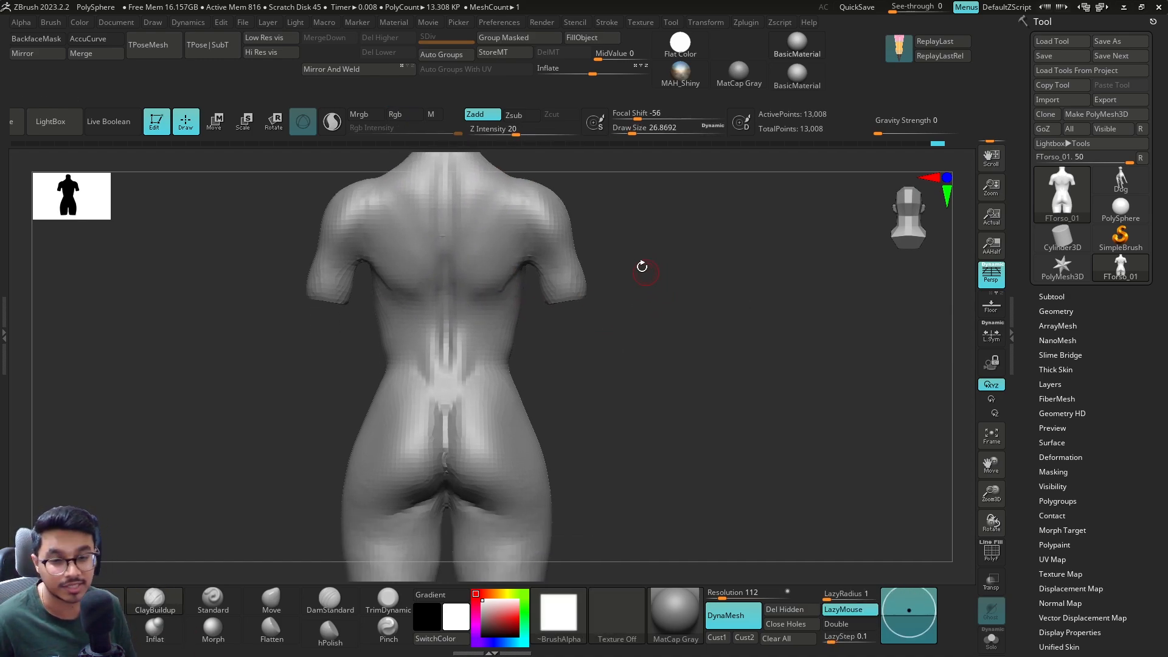
pyautogui.keyDown('shift'); pyautogui.moveTo(476, 363); pyautogui.dragTo(465, 365); pyautogui.keyUp('shift')
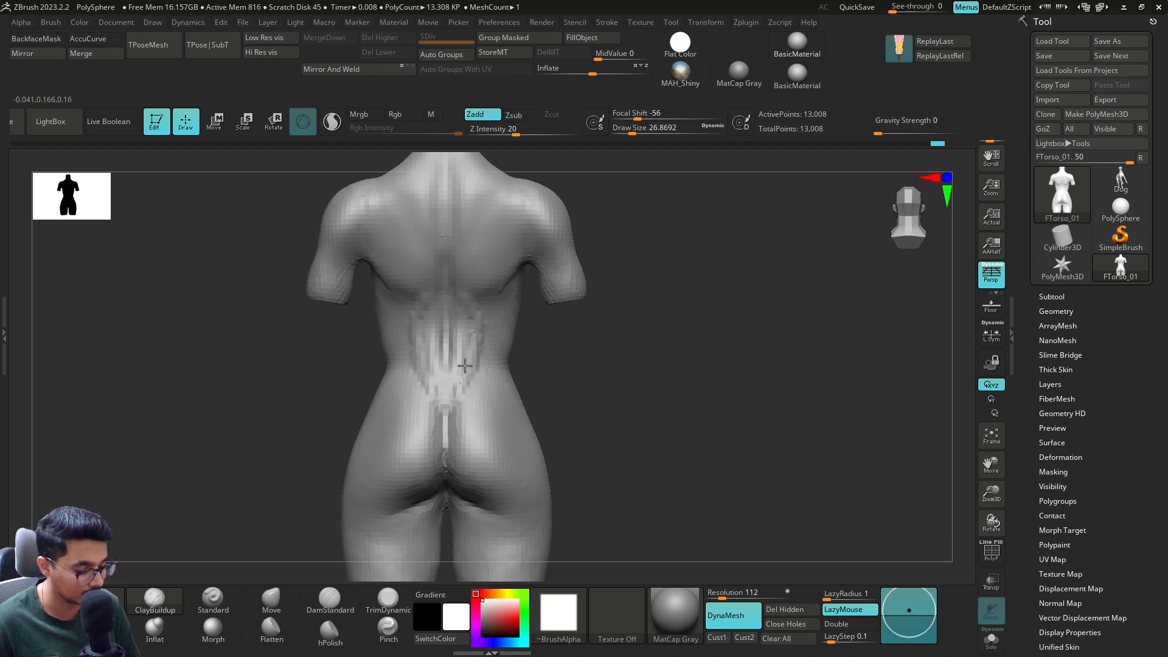
pyautogui.keyDown('shift'); pyautogui.moveTo(462, 311); pyautogui.dragTo(460, 347); pyautogui.keyUp('shift')
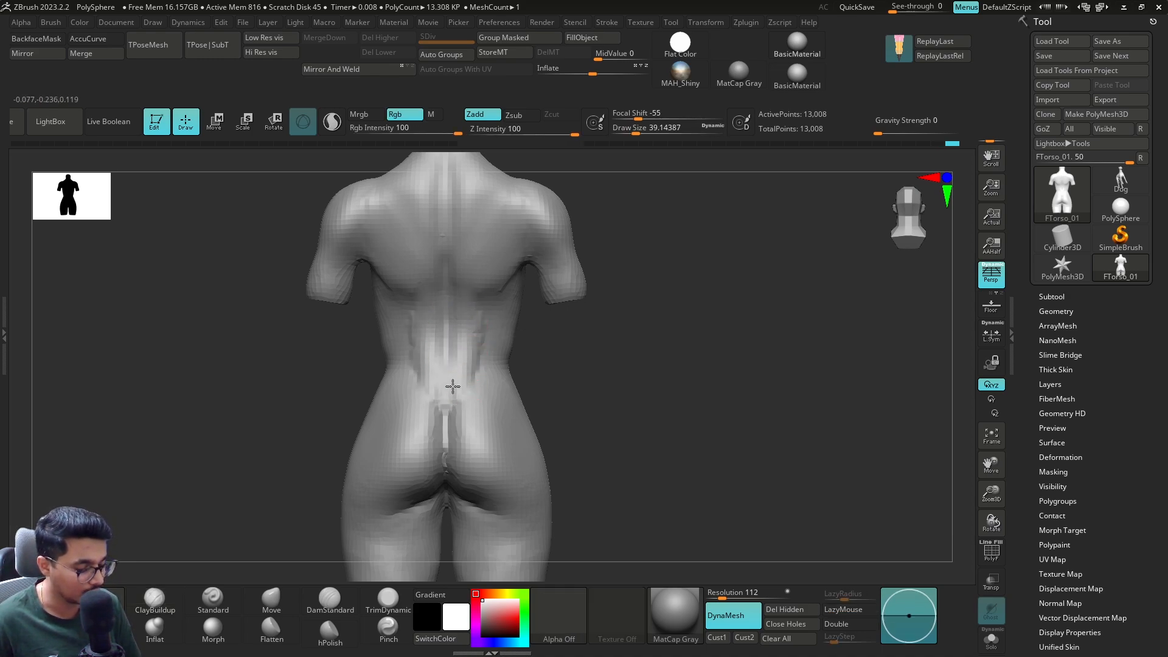
pyautogui.press('shift')
# Step: Build up the flanks below the armpits from the back at a draw size of about 54 and smooth them
pyautogui.moveTo(539, 296); pyautogui.dragTo(534, 327)
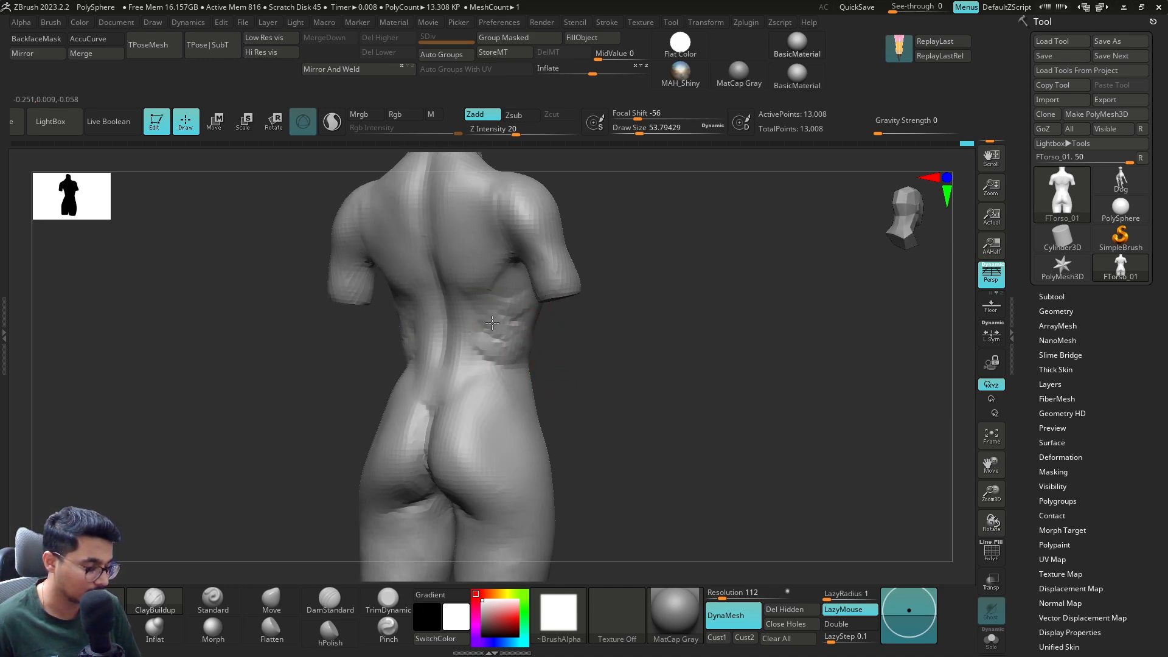
pyautogui.keyDown('shift'); pyautogui.moveTo(508, 289); pyautogui.dragTo(483, 331); pyautogui.keyUp('shift')
pyautogui.moveTo(569, 339)
pyautogui.mouseDown()
pyautogui.moveTo(638, 360)
pyautogui.moveTo(631, 349)
pyautogui.moveTo(654, 348)
pyautogui.mouseUp()
pyautogui.keyDown('shift'); pyautogui.moveTo(401, 326); pyautogui.dragTo(406, 365); pyautogui.keyUp('shift')
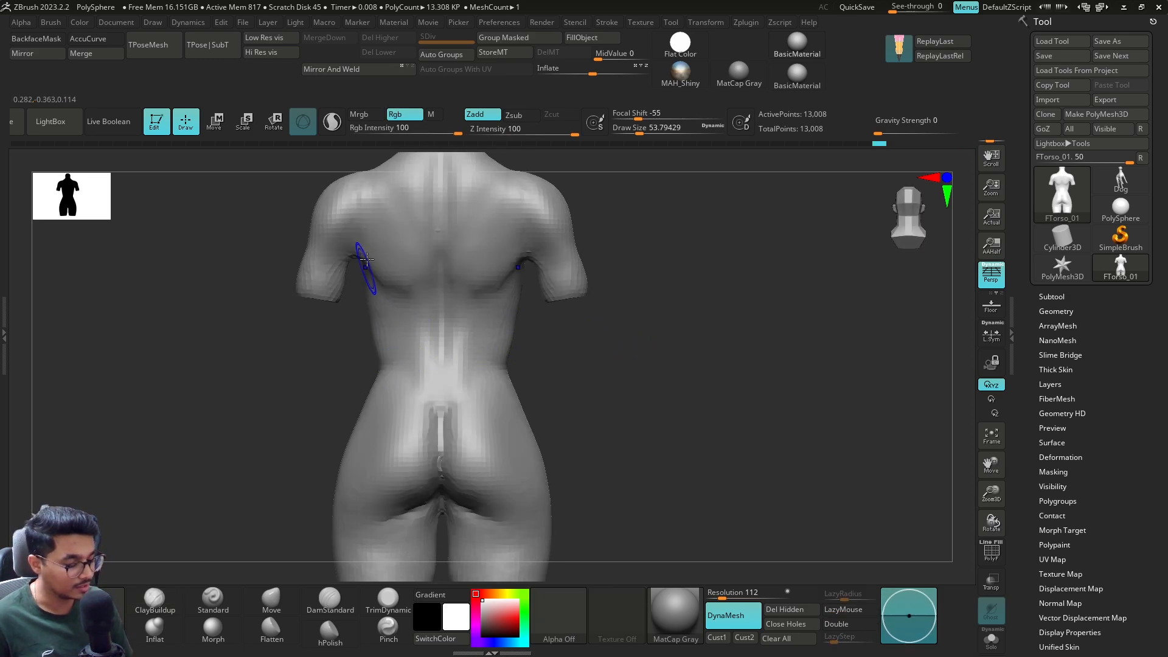
pyautogui.moveTo(665, 289)
pyautogui.keyDown('alt'); pyautogui.mouseDown()
pyautogui.moveTo(654, 322)
pyautogui.moveTo(514, 284)
pyautogui.moveTo(499, 332)
pyautogui.moveTo(480, 310)
pyautogui.moveTo(505, 326)
pyautogui.mouseUp(); pyautogui.keyUp('alt')
pyautogui.moveTo(535, 283)
pyautogui.keyDown('shift'); pyautogui.mouseDown()
pyautogui.moveTo(557, 260)
pyautogui.moveTo(568, 292)
pyautogui.moveTo(537, 327)
pyautogui.mouseUp(); pyautogui.keyUp('shift')
# Step: Build up the ridge on top of the shoulder at a draw size of about 29 and smooth it at about 41
pyautogui.press('s')
pyautogui.press('s')
pyautogui.moveTo(539, 327); pyautogui.dragTo(528, 328)
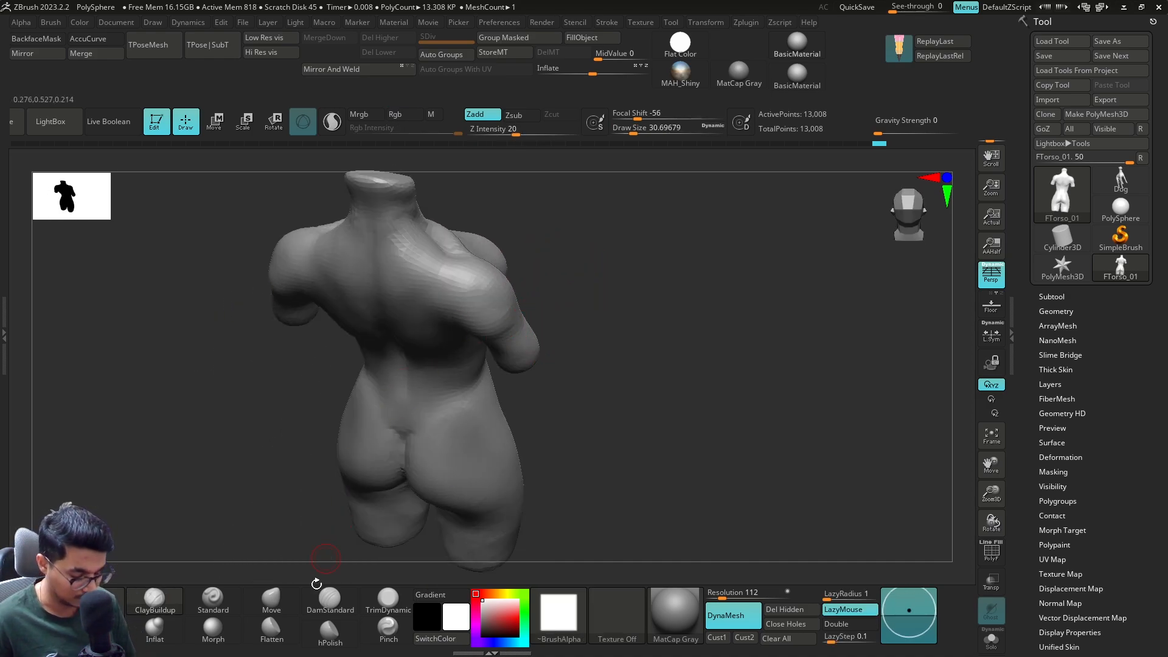
pyautogui.press('[')
pyautogui.press('[')
pyautogui.moveTo(458, 277); pyautogui.dragTo(461, 272)
pyautogui.moveTo(461, 272); pyautogui.dragTo(494, 262, button='right')
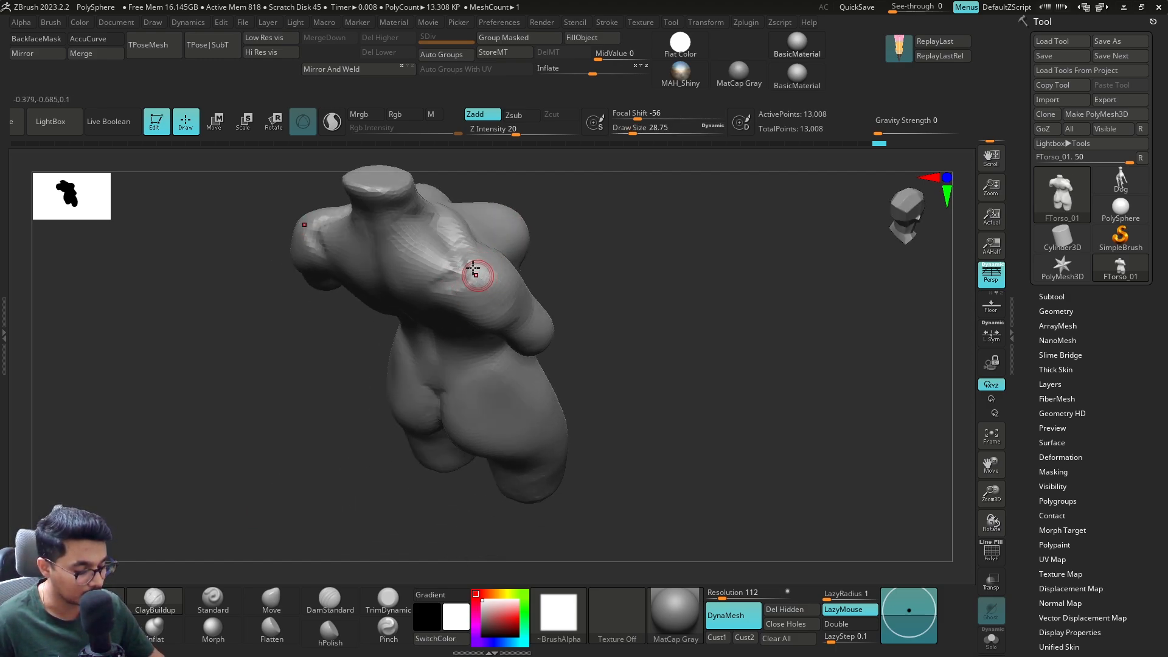
pyautogui.moveTo(493, 268); pyautogui.dragTo(549, 239, button='right')
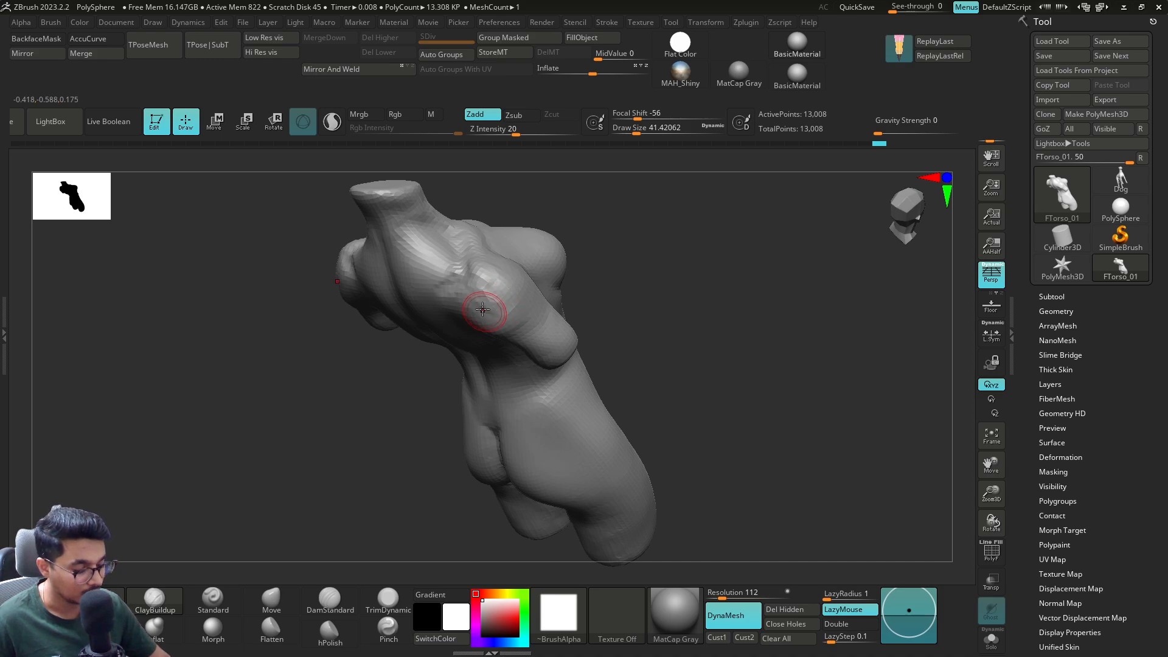
pyautogui.keyDown('shift'); pyautogui.moveTo(520, 320); pyautogui.dragTo(466, 283); pyautogui.keyUp('shift')
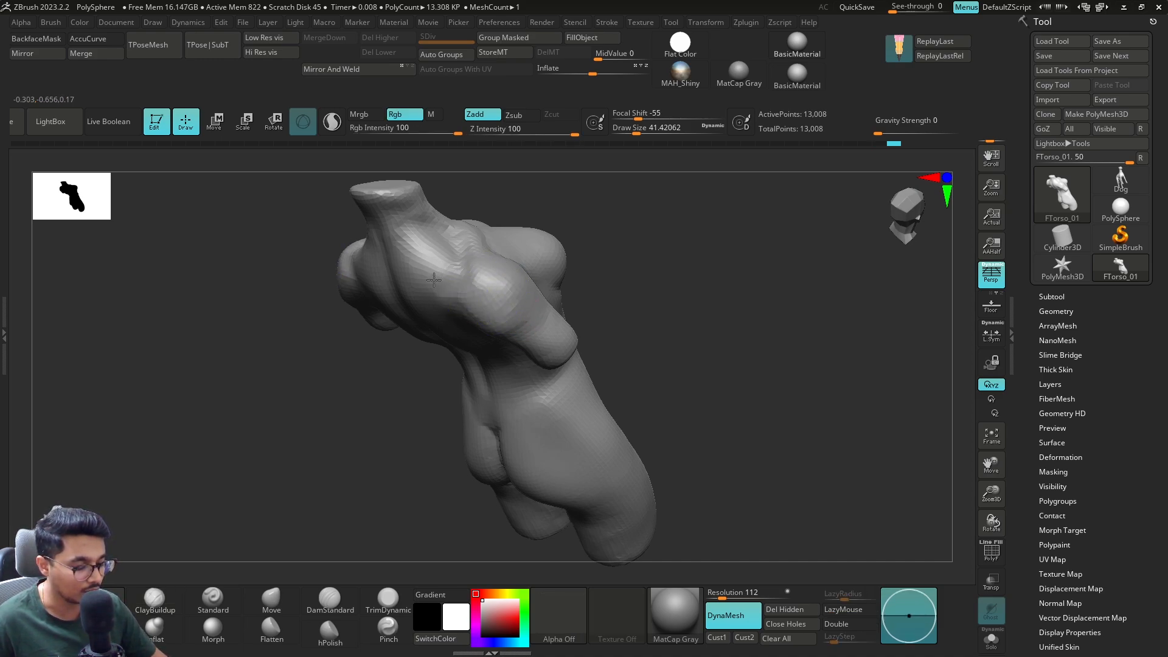
# Step: Smooth the back of the upper arm and the shoulder blade area at a draw size of about 74
pyautogui.keyDown('shift'); pyautogui.moveTo(496, 278); pyautogui.dragTo(537, 312, button='right'); pyautogui.keyUp('shift')
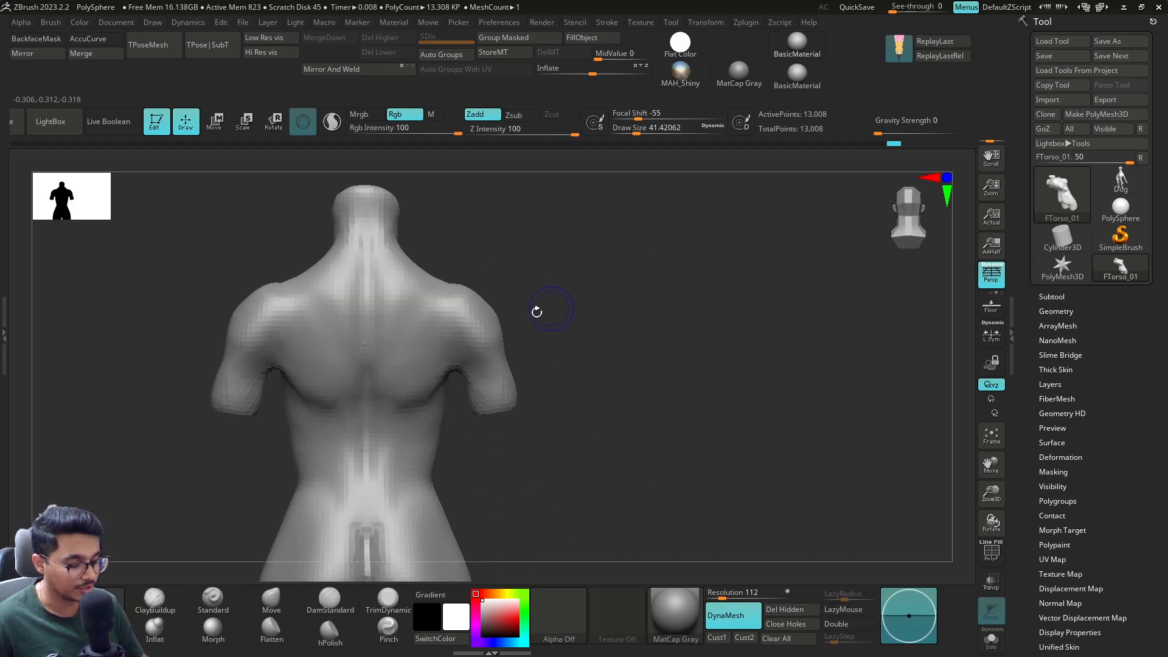
pyautogui.moveTo(482, 346); pyautogui.dragTo(581, 331, button='right')
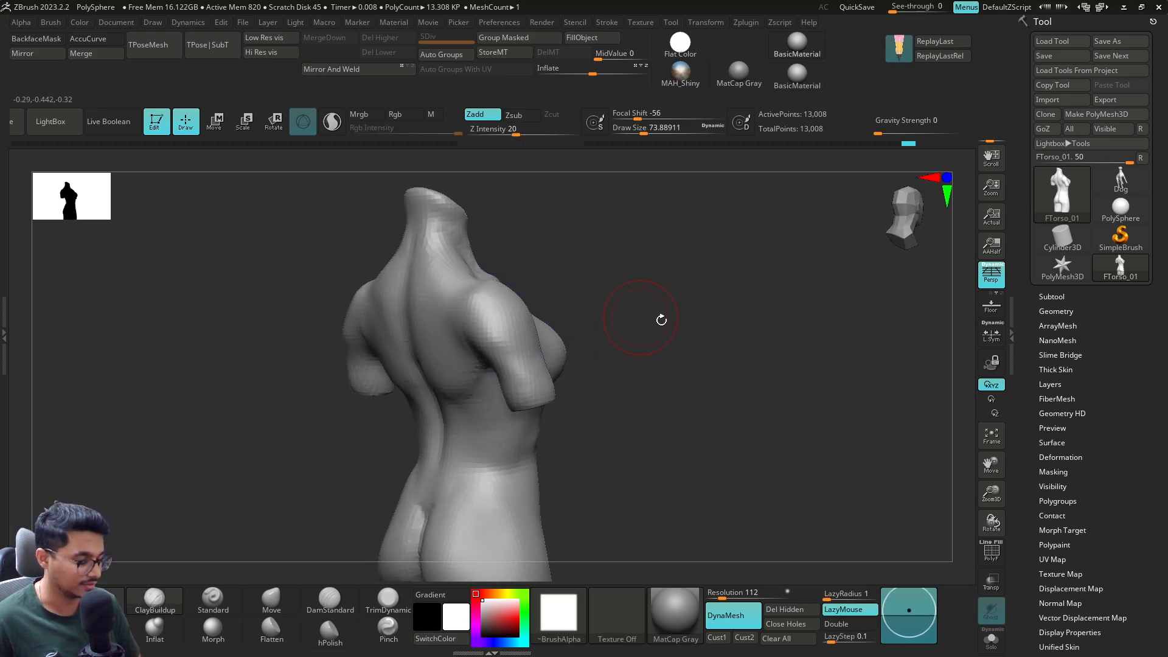
pyautogui.keyDown('shift'); pyautogui.moveTo(659, 318); pyautogui.dragTo(526, 336, button='right'); pyautogui.keyUp('shift')
pyautogui.keyDown('shift'); pyautogui.moveTo(525, 337); pyautogui.dragTo(486, 344); pyautogui.keyUp('shift')
pyautogui.moveTo(633, 279)
pyautogui.mouseDown(button='right')
pyautogui.moveTo(756, 304)
pyautogui.moveTo(568, 335)
pyautogui.mouseUp(button='right')
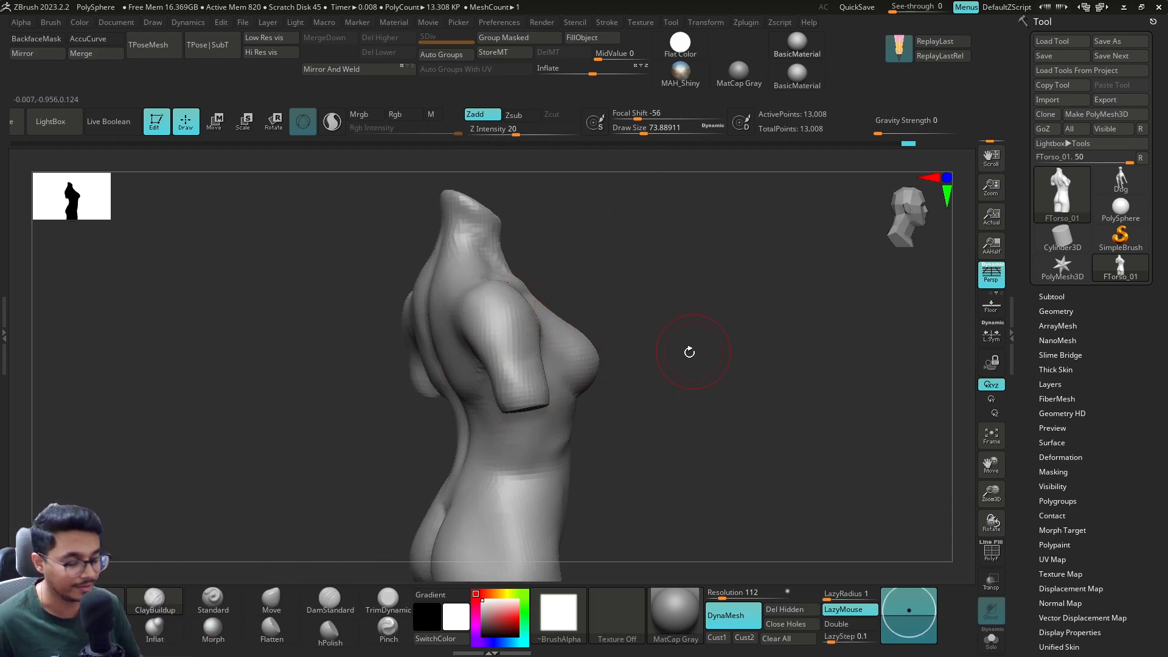
pyautogui.moveTo(687, 352)
pyautogui.keyDown('shift'); pyautogui.mouseDown(button='right')
pyautogui.moveTo(782, 349)
pyautogui.moveTo(671, 273)
pyautogui.moveTo(653, 376)
pyautogui.mouseUp(button='right'); pyautogui.keyUp('shift')
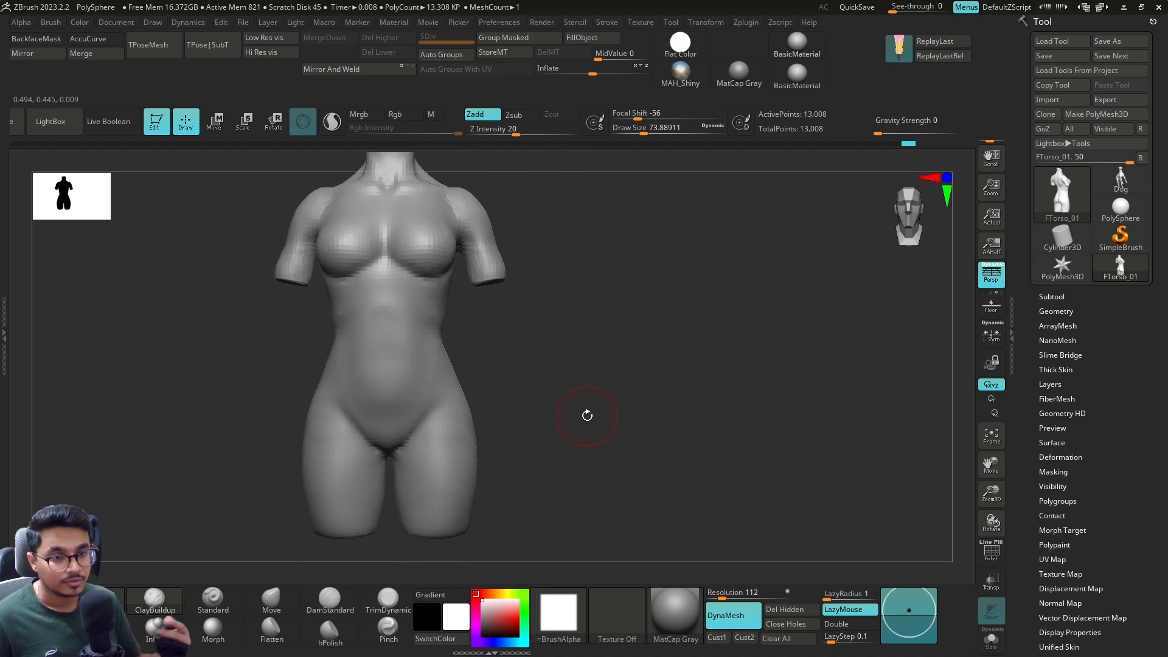
# Step: Mark the chest muscles around the breasts with a temporary mask at a draw size of about 46 and clear it
pyautogui.keyDown('alt'); pyautogui.moveTo(597, 298); pyautogui.dragTo(695, 366, button='right'); pyautogui.keyUp('alt')
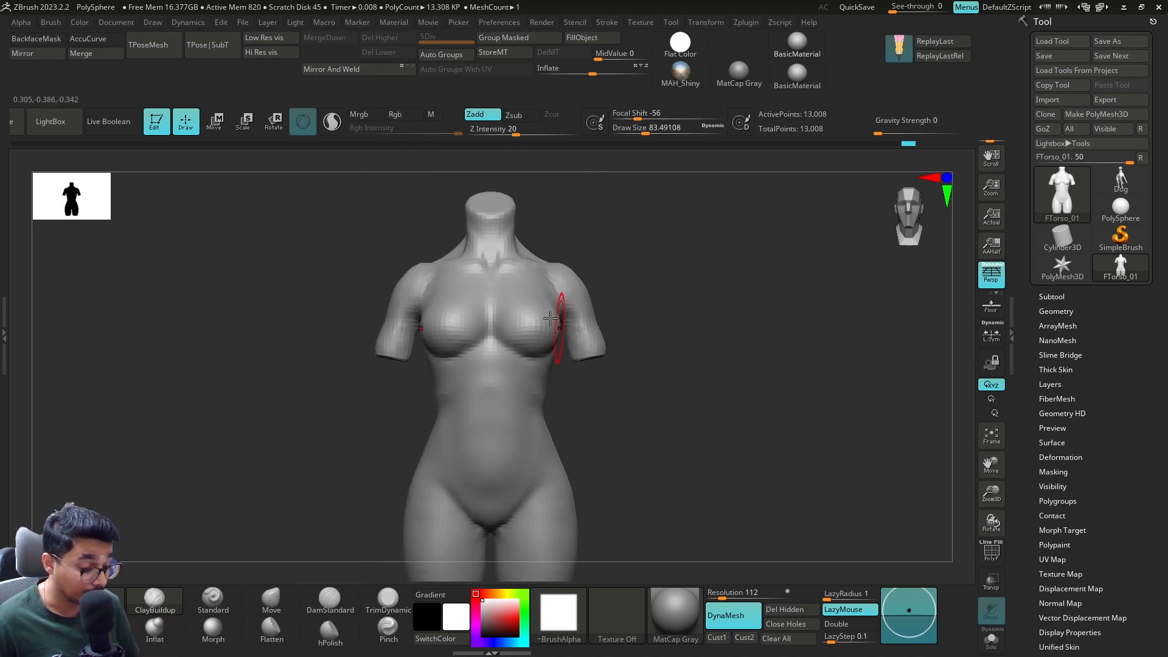
pyautogui.keyDown('ctrl'); pyautogui.moveTo(644, 249); pyautogui.dragTo(675, 243, button='right'); pyautogui.keyUp('ctrl')
pyautogui.press('s')
pyautogui.moveTo(675, 242); pyautogui.dragTo(667, 243)
pyautogui.keyDown('alt'); pyautogui.moveTo(689, 244); pyautogui.dragTo(615, 316, button='right'); pyautogui.keyUp('alt')
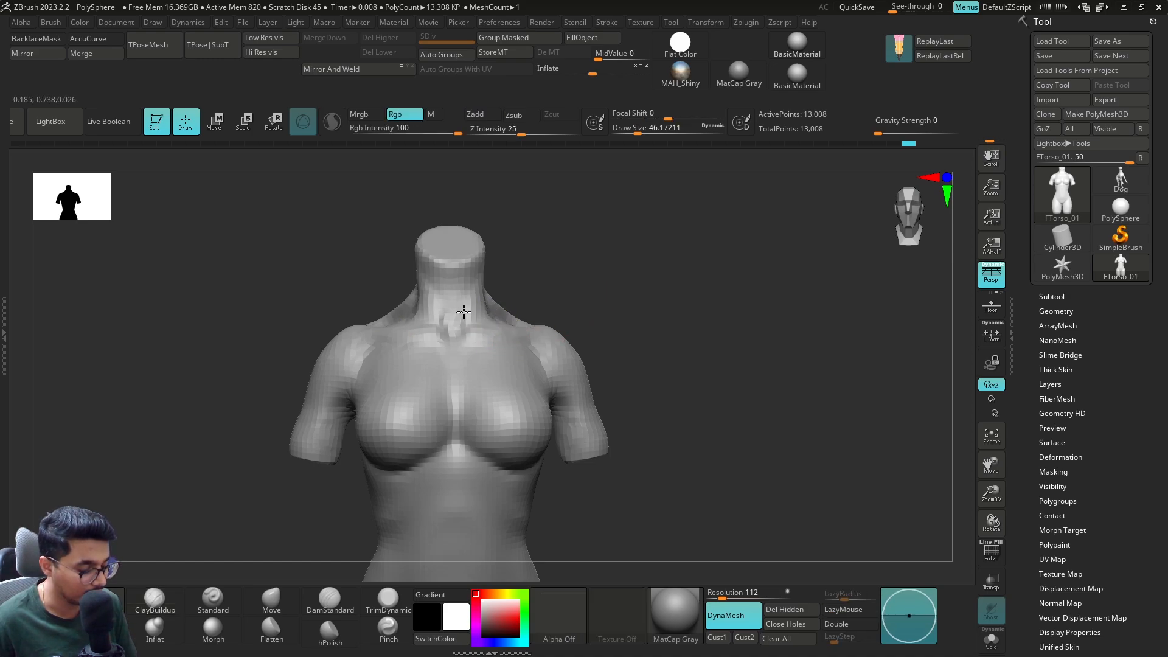
pyautogui.keyDown('ctrl'); pyautogui.moveTo(464, 312); pyautogui.dragTo(539, 341); pyautogui.keyUp('ctrl')
pyautogui.hotkey('ctrl', 'z')
pyautogui.moveTo(468, 362)
pyautogui.keyDown('ctrl'); pyautogui.mouseDown()
pyautogui.moveTo(553, 427)
pyautogui.moveTo(466, 382)
pyautogui.mouseUp(); pyautogui.keyUp('ctrl')
pyautogui.moveTo(681, 419)
pyautogui.keyDown('alt'); pyautogui.mouseDown(button='right')
pyautogui.moveTo(665, 284)
pyautogui.moveTo(602, 337)
pyautogui.moveTo(586, 328)
pyautogui.mouseUp(button='right'); pyautogui.keyUp('alt')
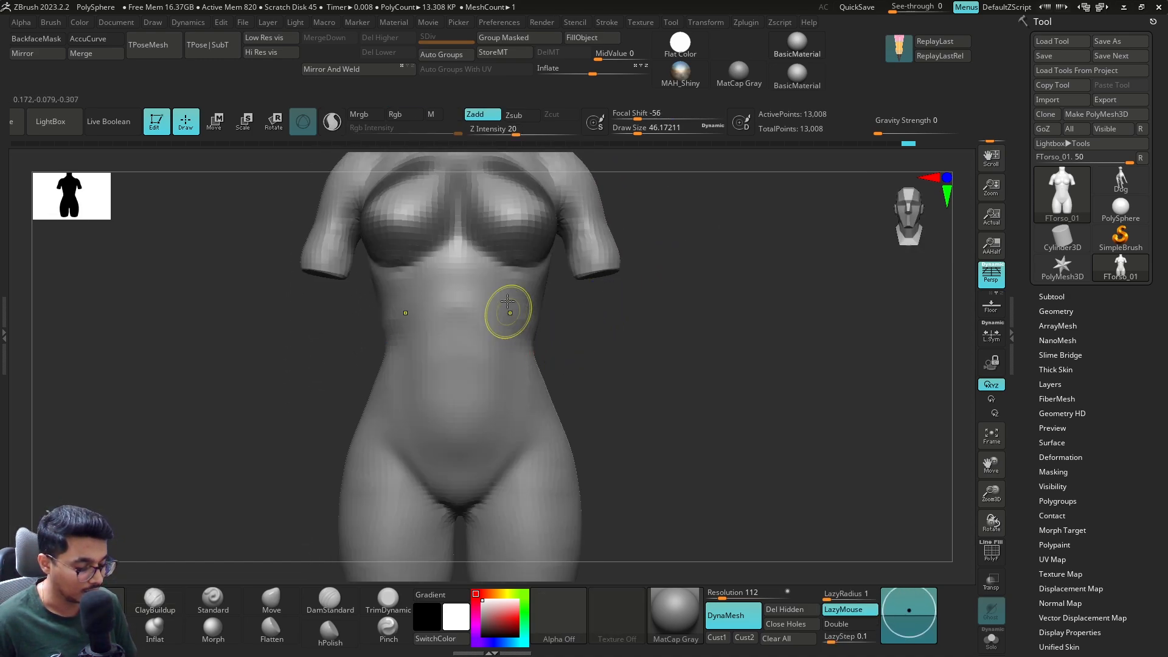
pyautogui.keyDown('ctrl'); pyautogui.moveTo(588, 321); pyautogui.dragTo(602, 328); pyautogui.keyUp('ctrl')
# Step: Build up the ribs on the side of the chest with the ClayBuildup brush at a draw size of about 35
pyautogui.moveTo(602, 328); pyautogui.dragTo(551, 310, button='right')
pyautogui.press('s')
pyautogui.moveTo(546, 296); pyautogui.dragTo(542, 296)
pyautogui.moveTo(613, 316)
pyautogui.keyDown('alt'); pyautogui.mouseDown(button='right')
pyautogui.moveTo(615, 360)
pyautogui.moveTo(636, 363)
pyautogui.mouseUp(button='right'); pyautogui.keyUp('alt')
pyautogui.press('s')
pyautogui.moveTo(636, 363); pyautogui.dragTo(634, 363)
pyautogui.moveTo(451, 298); pyautogui.dragTo(499, 359)
pyautogui.moveTo(584, 372); pyautogui.dragTo(570, 354, button='right')
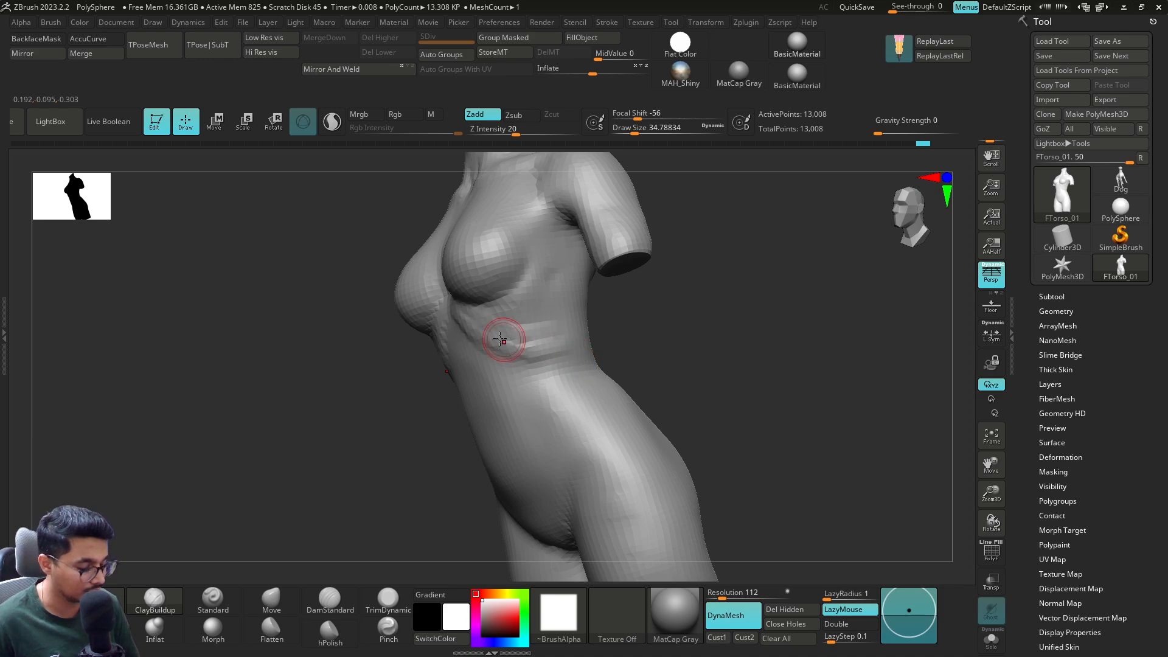
# Step: Build up the arch of the rib cage beneath the breasts at a draw size of about 41
pyautogui.moveTo(508, 347)
pyautogui.mouseDown()
pyautogui.moveTo(551, 298)
pyautogui.moveTo(559, 313)
pyautogui.mouseUp()
pyautogui.moveTo(622, 296)
pyautogui.mouseDown(button='right')
pyautogui.moveTo(680, 320)
pyautogui.moveTo(623, 273)
pyautogui.mouseUp(button='right')
pyautogui.moveTo(478, 313)
pyautogui.mouseDown()
pyautogui.moveTo(456, 295)
pyautogui.moveTo(428, 305)
pyautogui.mouseUp()
pyautogui.moveTo(443, 322); pyautogui.dragTo(487, 298, button='right')
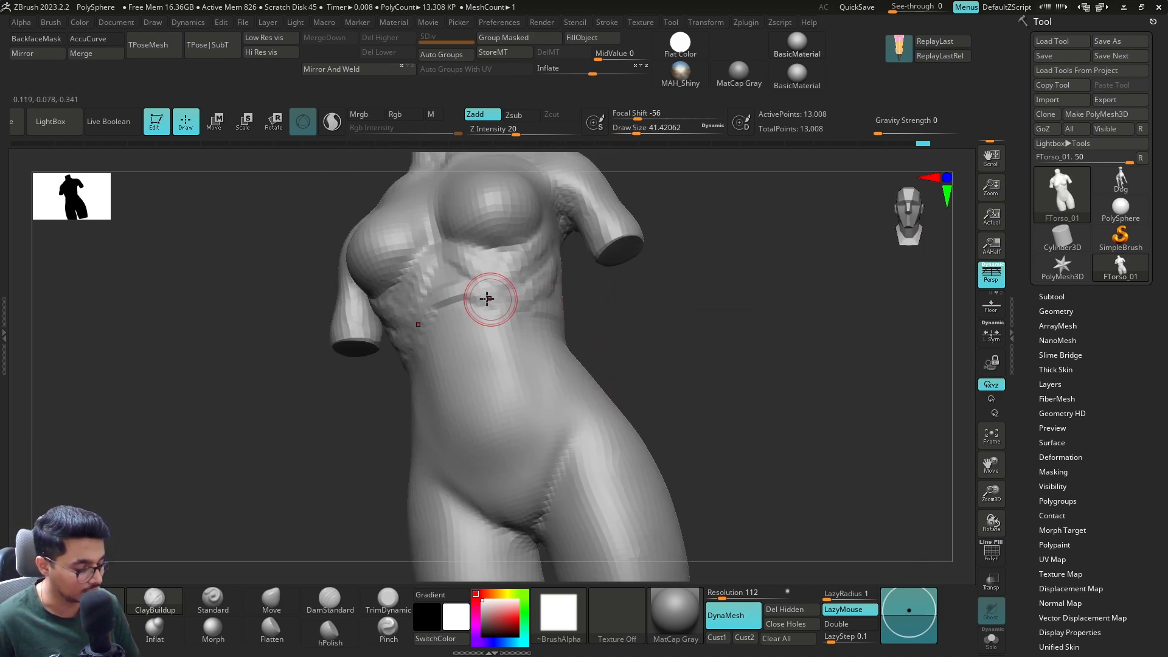
# Step: Outline and fill the rectus abdominis from the rib arch down to the lower belly with the ClayBuildup brush
pyautogui.moveTo(489, 302)
pyautogui.mouseDown()
pyautogui.moveTo(527, 397)
pyautogui.moveTo(486, 452)
pyautogui.mouseUp()
pyautogui.moveTo(514, 426); pyautogui.dragTo(505, 324)
pyautogui.moveTo(627, 337); pyautogui.dragTo(596, 370, button='right')
pyautogui.press(']')
pyautogui.moveTo(568, 365)
pyautogui.mouseDown()
pyautogui.moveTo(546, 347)
pyautogui.moveTo(567, 381)
pyautogui.mouseUp()
pyautogui.moveTo(681, 369); pyautogui.dragTo(618, 370, button='right')
pyautogui.moveTo(618, 370)
pyautogui.mouseDown()
pyautogui.moveTo(631, 373)
pyautogui.moveTo(586, 367)
pyautogui.moveTo(605, 365)
pyautogui.moveTo(588, 391)
pyautogui.mouseUp()
pyautogui.moveTo(653, 403); pyautogui.dragTo(717, 349, button='right')
# Step: Refine the lower belly above the pubic area with the ClayBuildup brush at a draw size of about 65
pyautogui.keyDown('shift'); pyautogui.moveTo(556, 380); pyautogui.dragTo(550, 417); pyautogui.keyUp('shift')
pyautogui.moveTo(660, 355); pyautogui.dragTo(708, 258, button='right')
pyautogui.press('s')
pyautogui.moveTo(563, 387); pyautogui.dragTo(552, 387)
pyautogui.moveTo(568, 386)
pyautogui.mouseDown()
pyautogui.moveTo(548, 404)
pyautogui.moveTo(566, 419)
pyautogui.mouseUp()
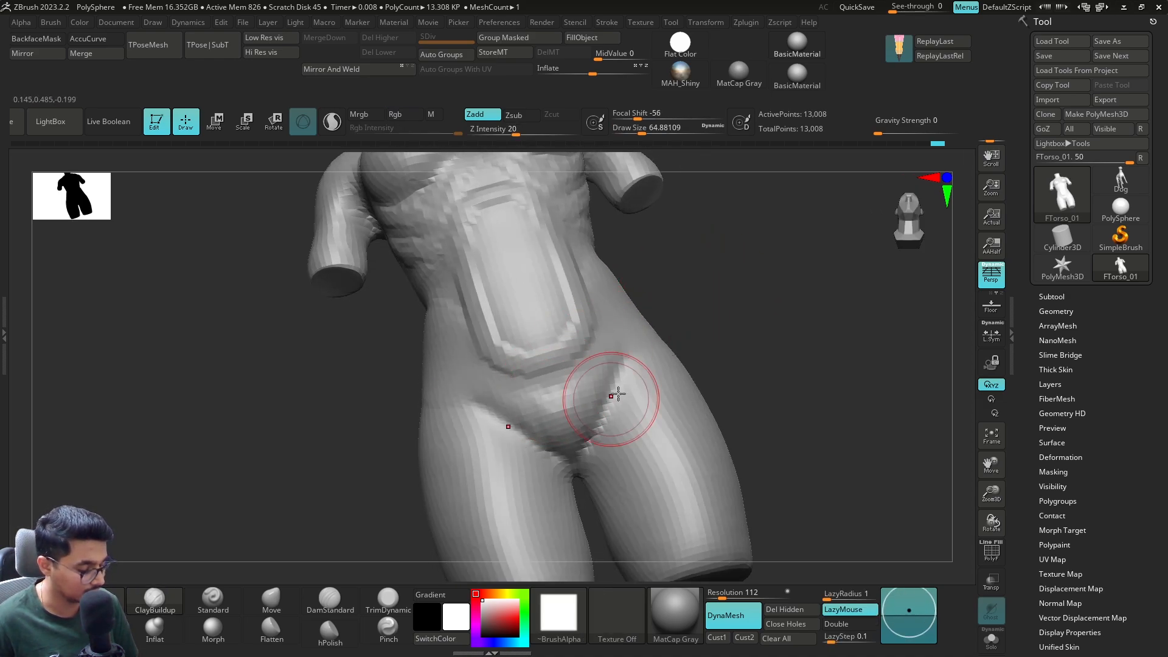
# Step: Smooth the groin, abdomen and outer waist at a draw size of about 65
pyautogui.moveTo(608, 382)
pyautogui.keyDown('shift'); pyautogui.mouseDown()
pyautogui.moveTo(568, 395)
pyautogui.moveTo(550, 425)
pyautogui.mouseUp(); pyautogui.keyUp('shift')
pyautogui.moveTo(701, 336); pyautogui.dragTo(687, 359, button='right')
pyautogui.keyDown('shift'); pyautogui.moveTo(568, 345); pyautogui.dragTo(541, 247); pyautogui.keyUp('shift')
pyautogui.moveTo(693, 309)
pyautogui.mouseDown(button='right')
pyautogui.moveTo(706, 302)
pyautogui.moveTo(632, 302)
pyautogui.mouseUp(button='right')
pyautogui.keyDown('shift'); pyautogui.moveTo(581, 300); pyautogui.dragTo(598, 275); pyautogui.keyUp('shift')
# Step: Smooth the hip transition and the rib cage beneath the breasts at a draw size of about 65
pyautogui.keyDown('ctrl'); pyautogui.moveTo(742, 302); pyautogui.dragTo(734, 303, button='right'); pyautogui.keyUp('ctrl')
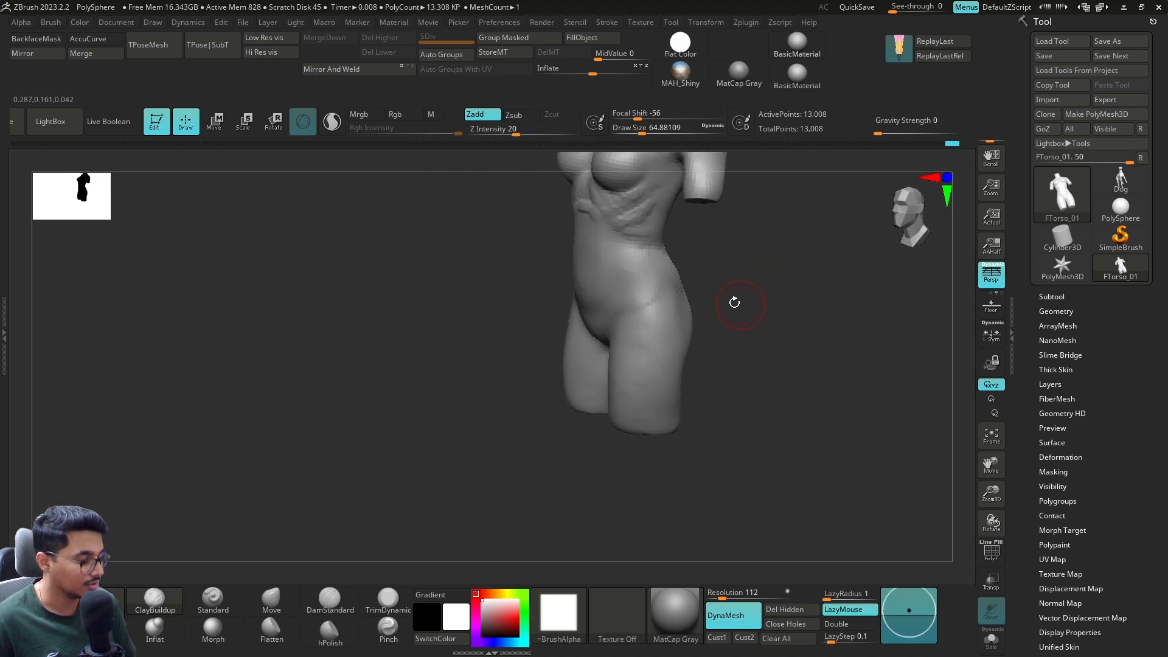
pyautogui.keyDown('shift'); pyautogui.moveTo(654, 269); pyautogui.dragTo(646, 275); pyautogui.keyUp('shift')
pyautogui.moveTo(688, 227); pyautogui.dragTo(678, 239, button='right')
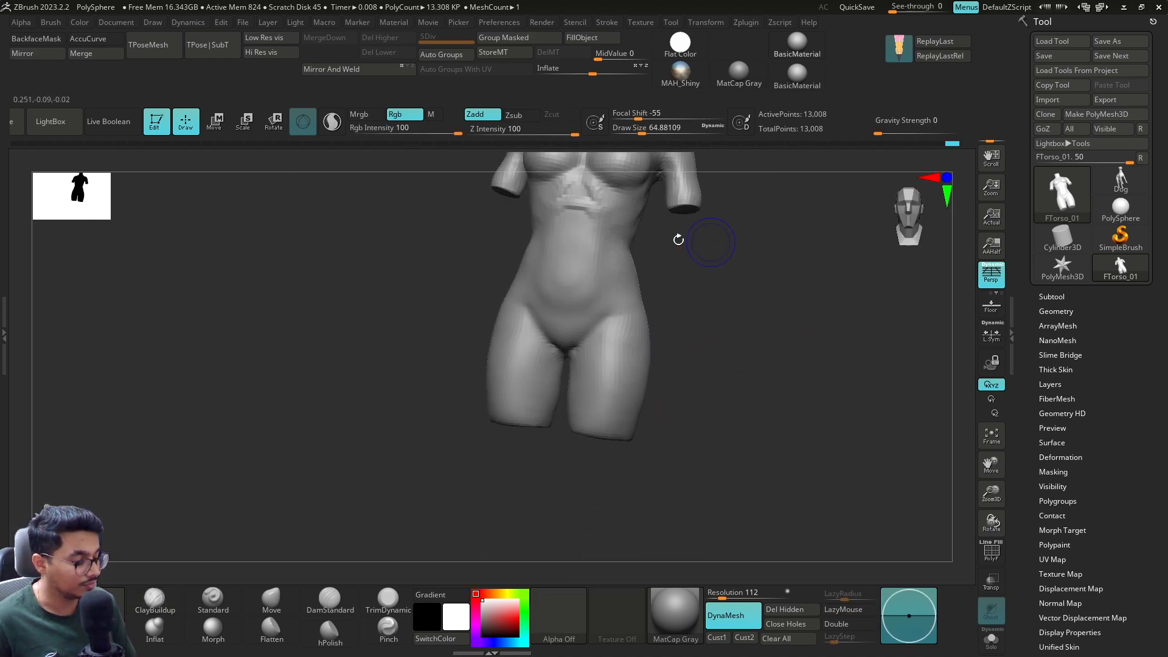
pyautogui.moveTo(698, 318)
pyautogui.keyDown('shift'); pyautogui.mouseDown(button='right')
pyautogui.moveTo(698, 292)
pyautogui.moveTo(701, 354)
pyautogui.mouseUp(button='right'); pyautogui.keyUp('shift')
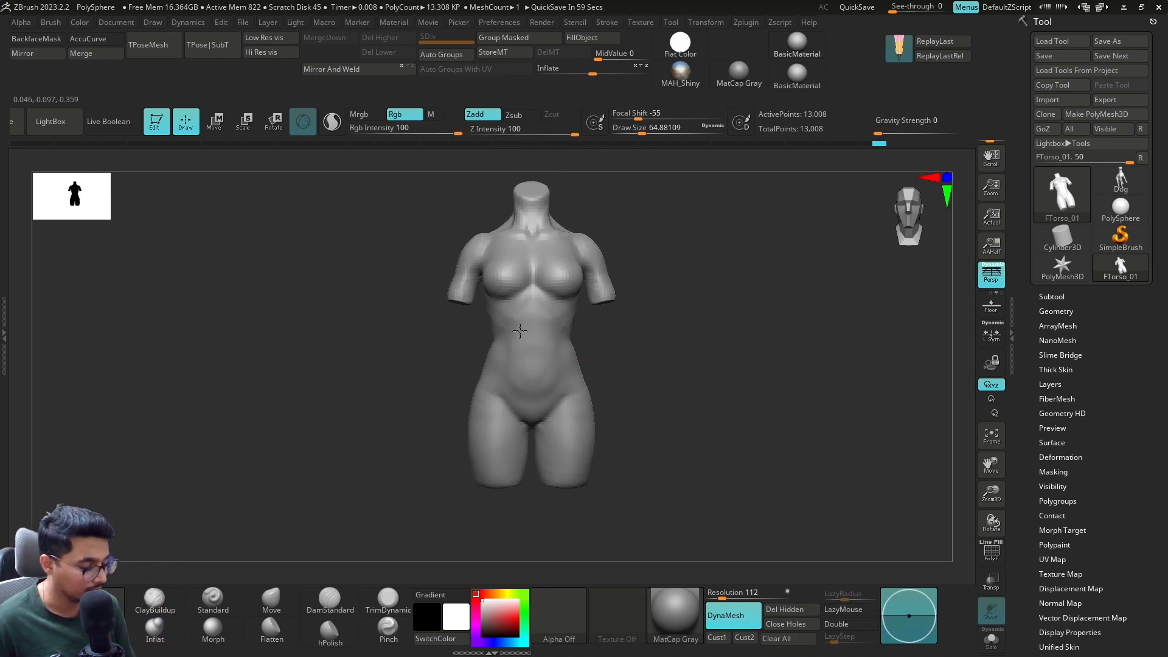
pyautogui.keyDown('shift'); pyautogui.moveTo(534, 363); pyautogui.dragTo(615, 347, button='right'); pyautogui.keyUp('shift')
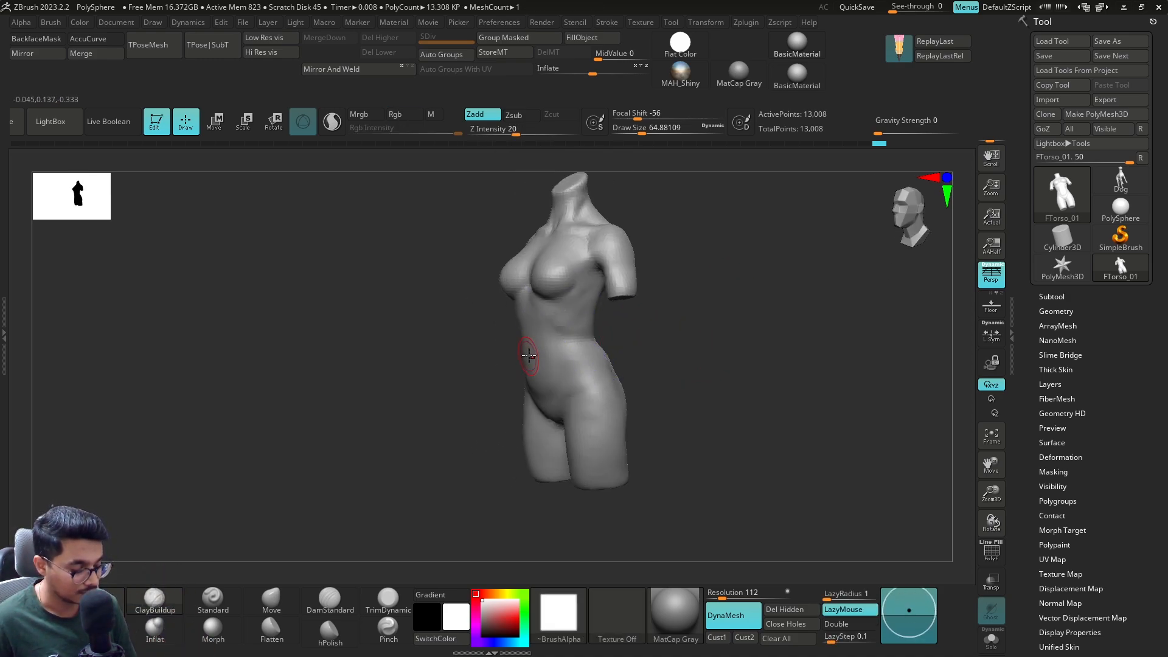
# Step: Reshape the back of the shoulder in side view with the Move brush at a draw size of about 104
pyautogui.keyDown('shift'); pyautogui.moveTo(531, 352); pyautogui.dragTo(692, 358, button='right'); pyautogui.keyUp('shift')
pyautogui.moveTo(730, 358)
pyautogui.mouseDown()
pyautogui.moveTo(604, 359)
pyautogui.moveTo(574, 416)
pyautogui.mouseUp()
pyautogui.moveTo(481, 447)
pyautogui.mouseDown()
pyautogui.moveTo(694, 365)
pyautogui.moveTo(682, 381)
pyautogui.mouseUp()
pyautogui.moveTo(685, 326); pyautogui.dragTo(659, 403)
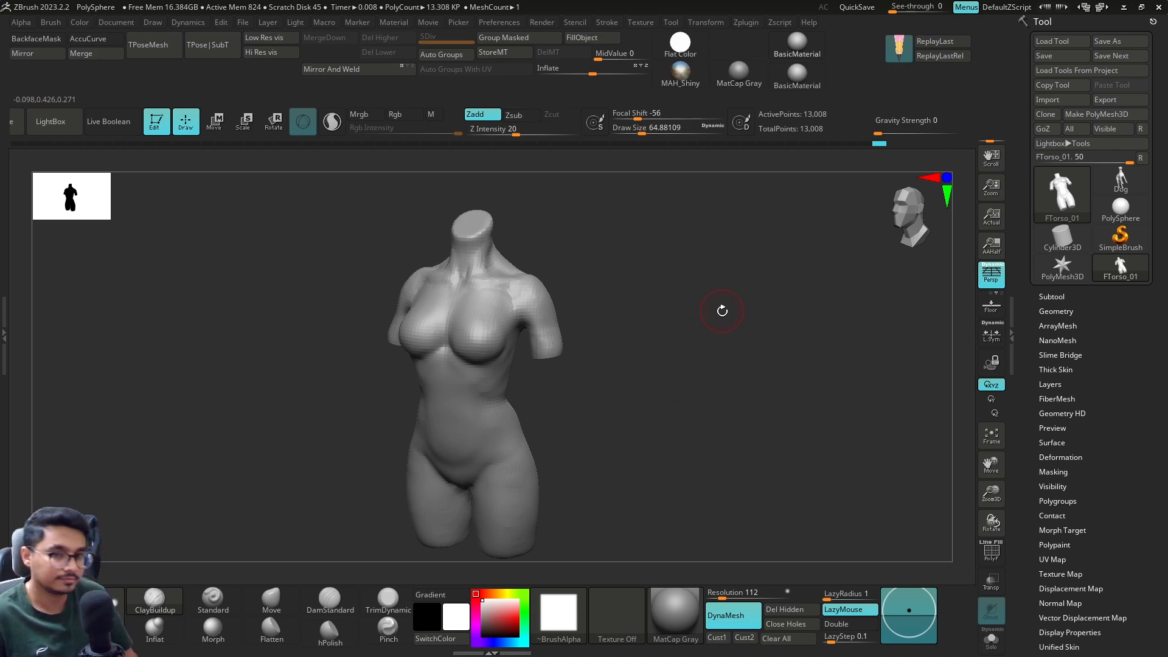
pyautogui.moveTo(641, 315); pyautogui.dragTo(550, 320)
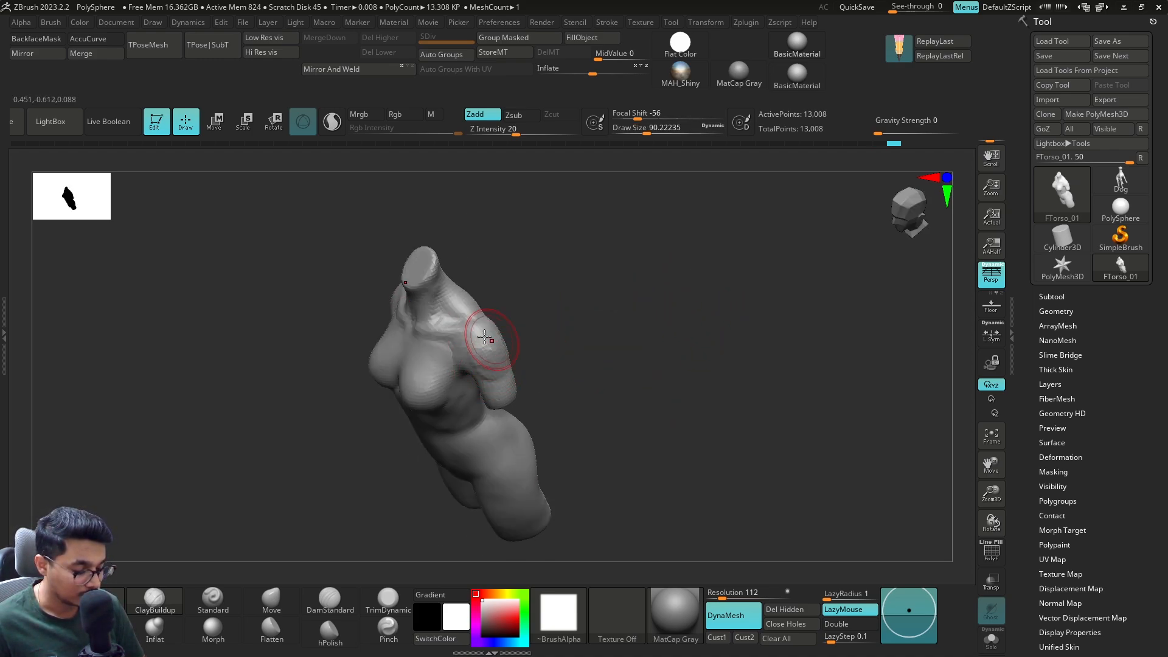
pyautogui.keyDown('shift'); pyautogui.moveTo(532, 334); pyautogui.dragTo(695, 309); pyautogui.keyUp('shift')
pyautogui.press('b')
pyautogui.press('m')
pyautogui.press('v')
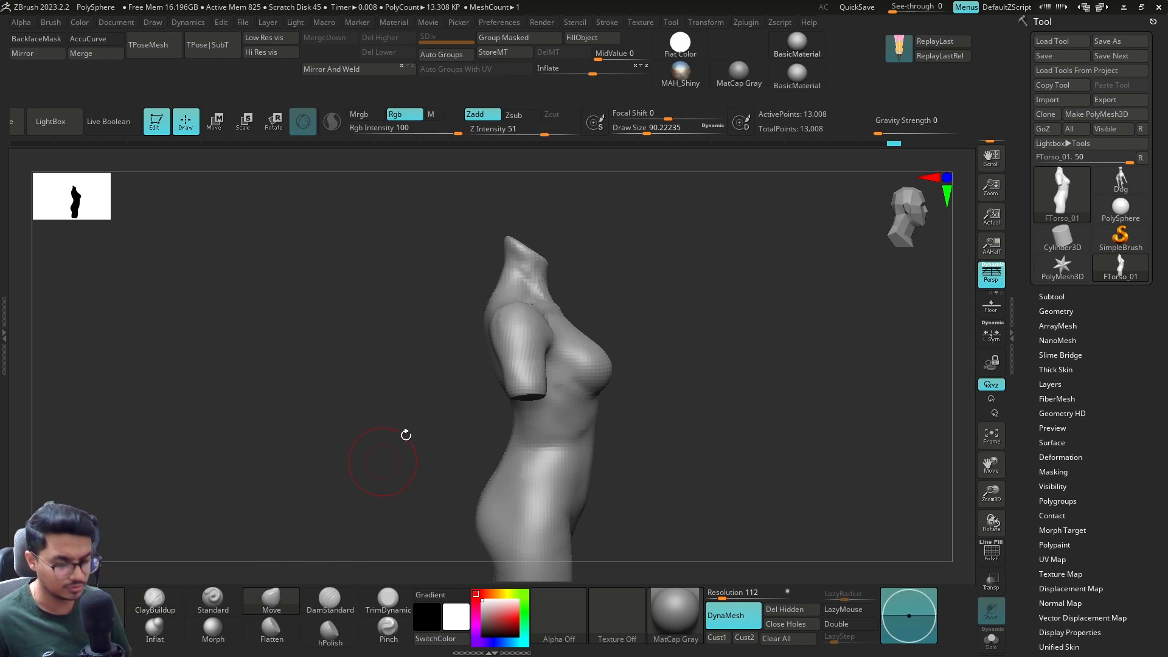
pyautogui.press('s')
pyautogui.moveTo(499, 359); pyautogui.dragTo(486, 358)
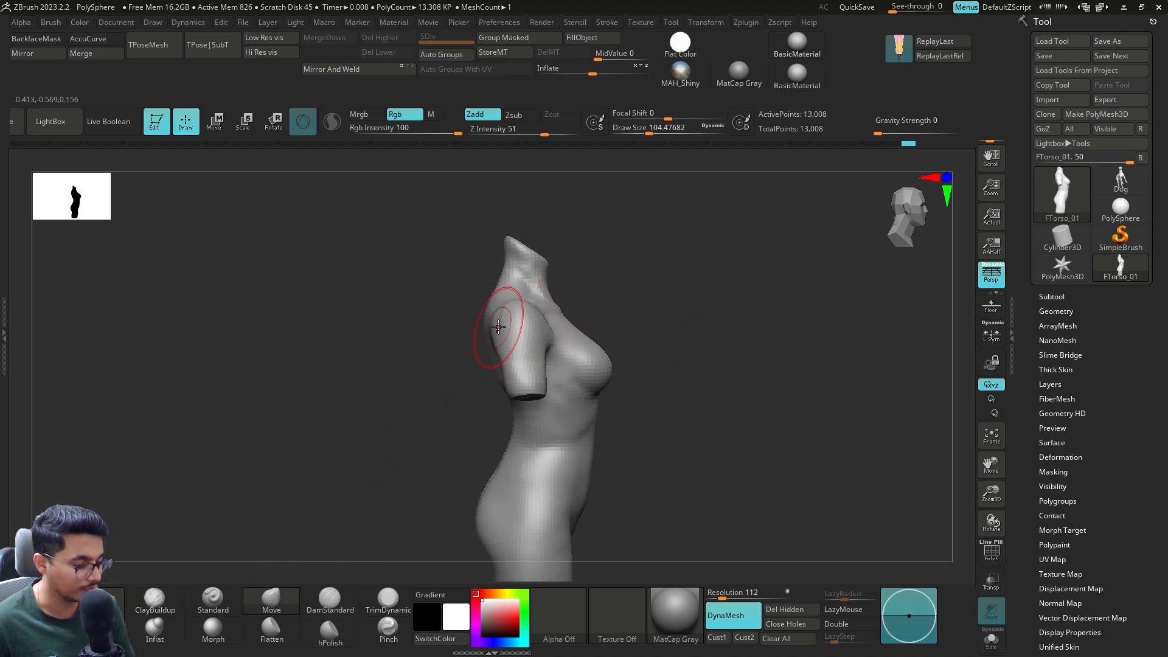
# Step: Adjust the rear shoulder and outer arm with the Move brush at a draw size of about 83, and smooth the rear shoulder
pyautogui.moveTo(501, 334); pyautogui.dragTo(689, 287)
pyautogui.press('[')
pyautogui.press('[')
pyautogui.press('[')
pyautogui.moveTo(502, 325)
pyautogui.mouseDown()
pyautogui.moveTo(520, 335)
pyautogui.moveTo(512, 317)
pyautogui.mouseUp()
pyautogui.press('s')
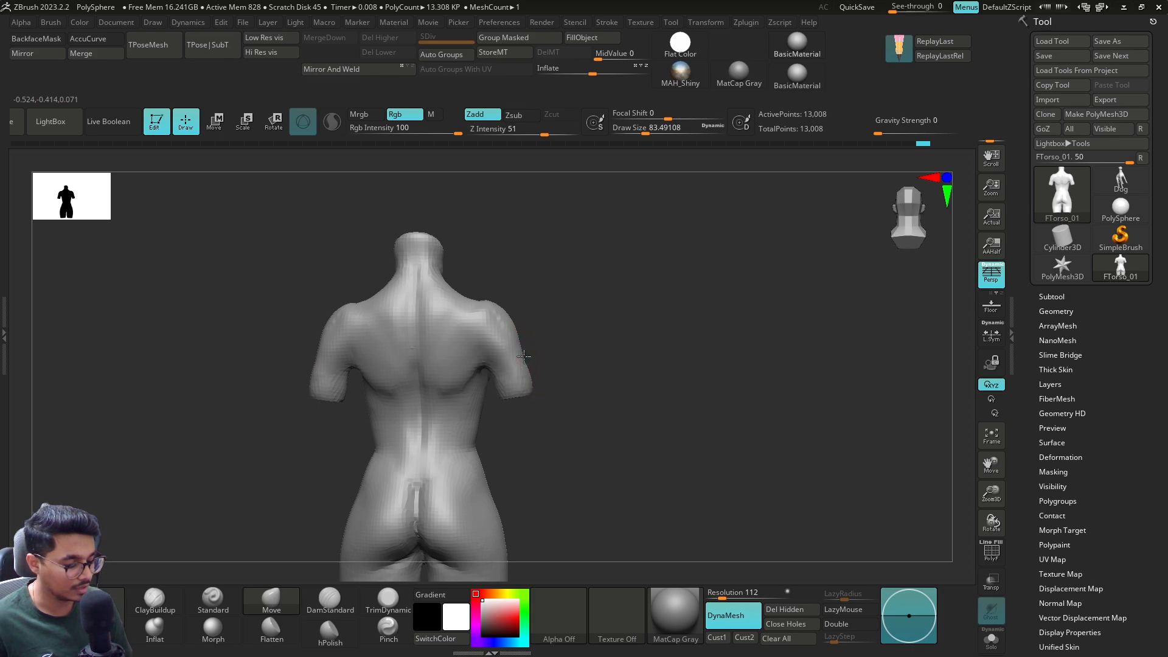
pyautogui.moveTo(524, 367); pyautogui.dragTo(520, 368)
pyautogui.keyDown('shift'); pyautogui.moveTo(501, 323); pyautogui.dragTo(497, 340); pyautogui.keyUp('shift')
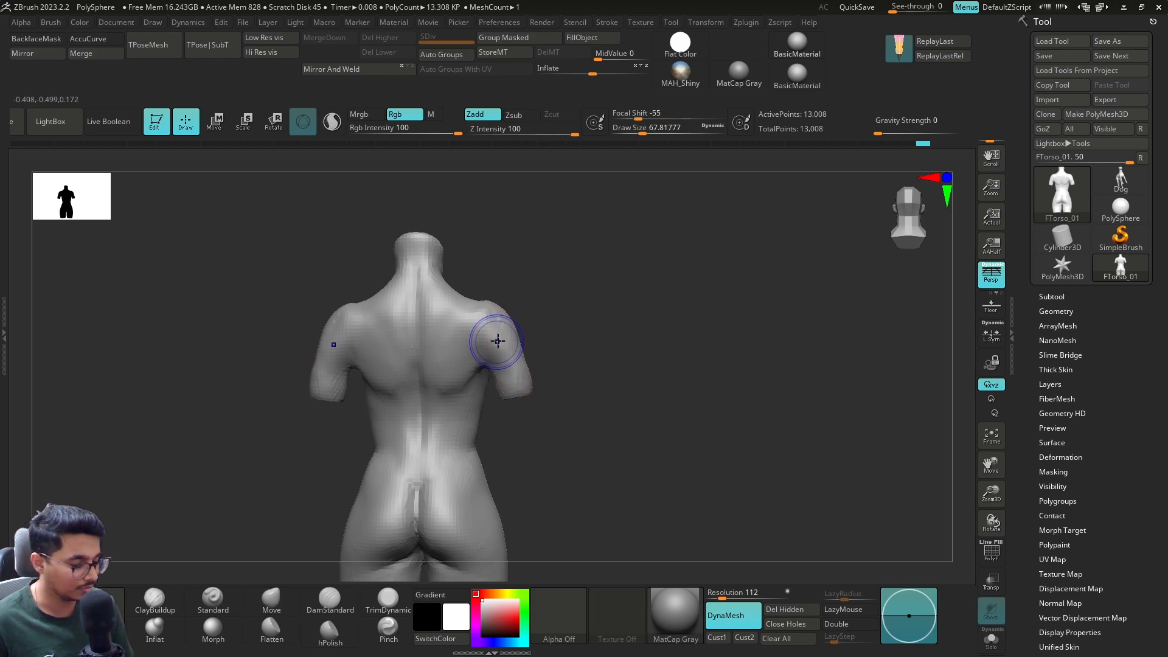
# Step: Carve the lower edges of the shoulder blades with the DamStandard brush at a draw size of about 90
pyautogui.click(330, 601)
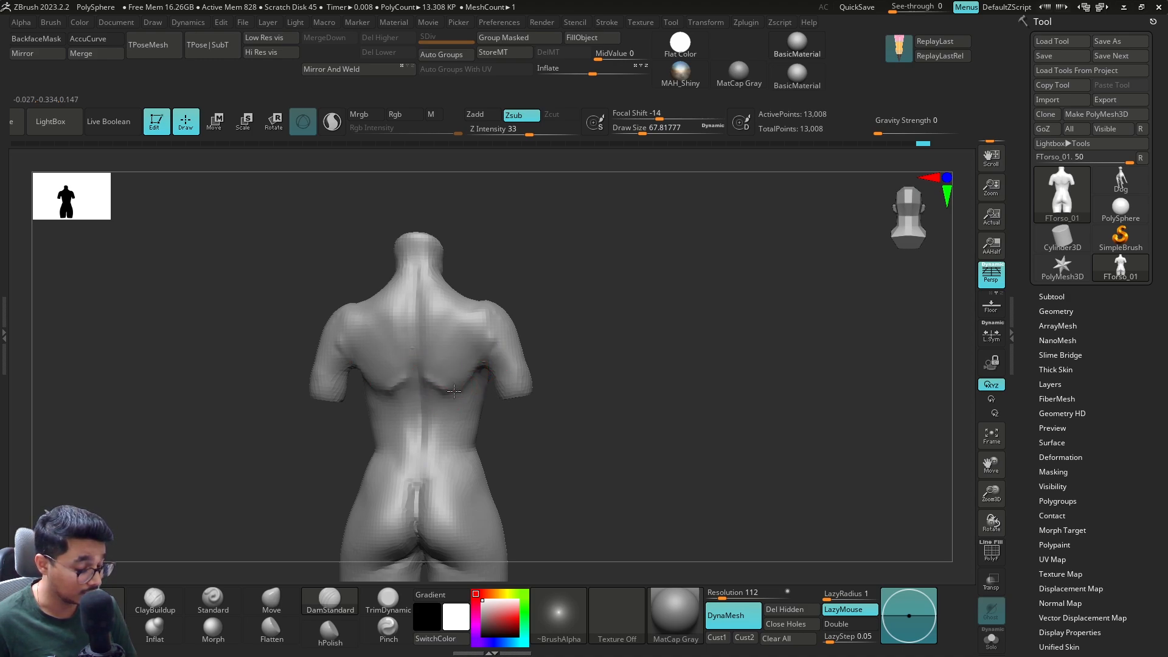
pyautogui.press(']')
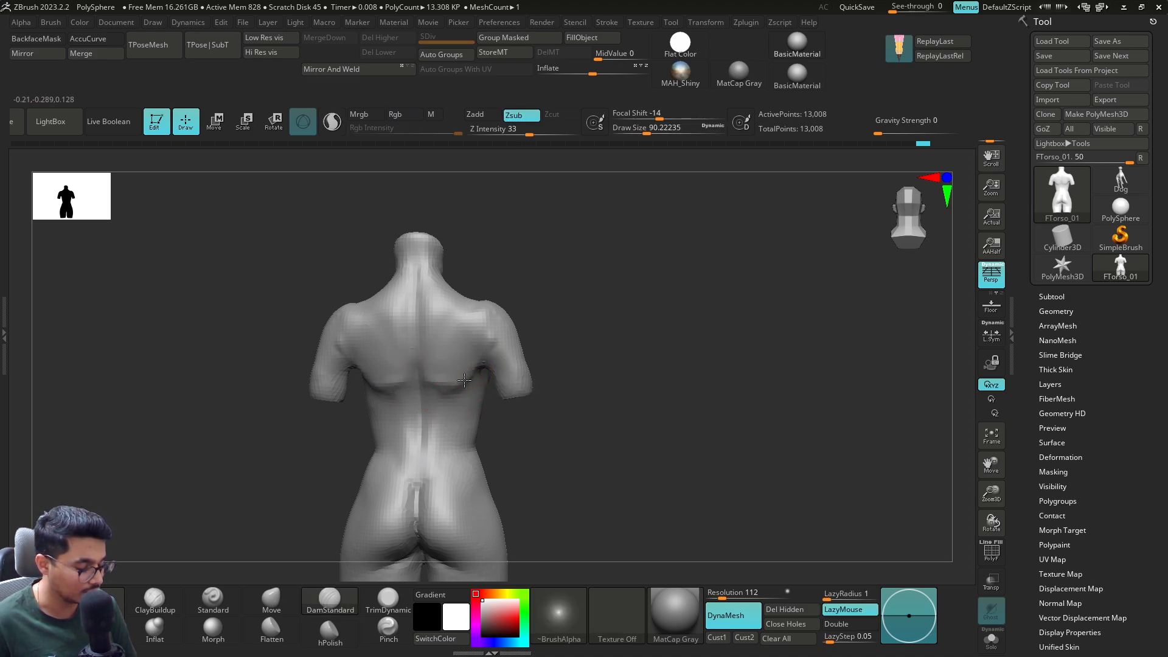
pyautogui.moveTo(480, 358)
pyautogui.mouseDown()
pyautogui.moveTo(493, 326)
pyautogui.moveTo(487, 341)
pyautogui.moveTo(438, 359)
pyautogui.mouseUp()
# Step: Smooth the top of the shoulder at a draw size of about 65
pyautogui.press('s')
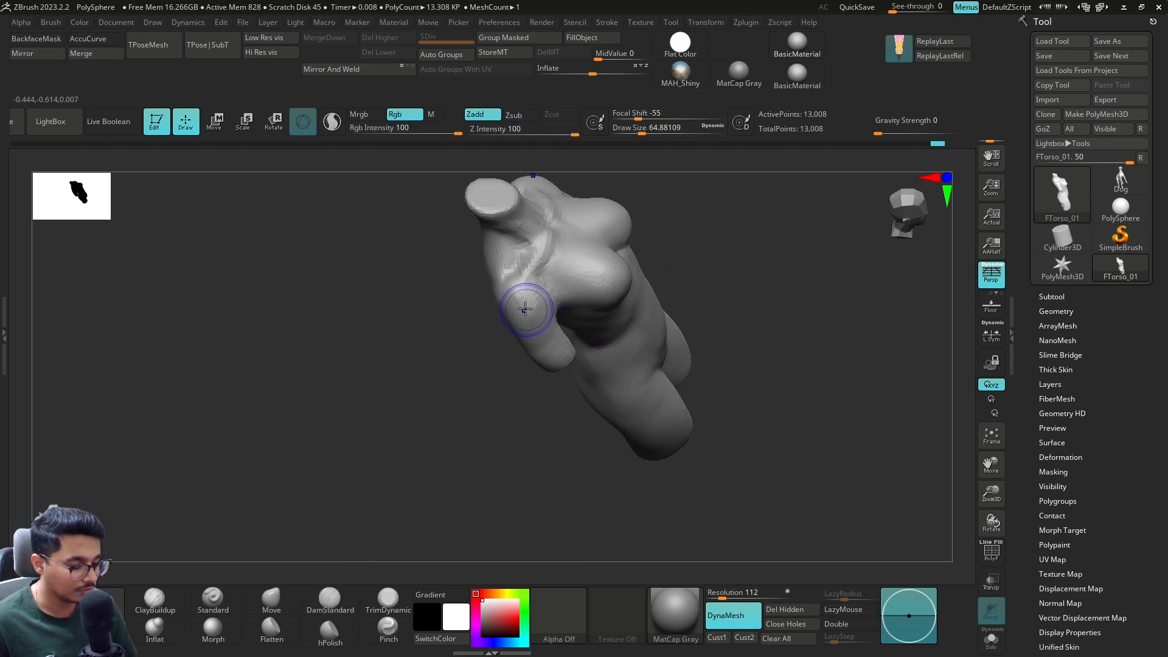
pyautogui.keyDown('shift'); pyautogui.moveTo(502, 297); pyautogui.dragTo(526, 316); pyautogui.keyUp('shift')
pyautogui.moveTo(708, 331)
pyautogui.keyDown('shift'); pyautogui.mouseDown()
pyautogui.moveTo(753, 250)
pyautogui.moveTo(728, 316)
pyautogui.moveTo(706, 334)
pyautogui.mouseUp(); pyautogui.keyUp('shift')
# Step: Adjust the outer ends of the upper arms in front view with the Move brush at a draw size of about 77
pyautogui.moveTo(801, 338); pyautogui.dragTo(729, 333)
pyautogui.press('s')
pyautogui.moveTo(622, 320); pyautogui.dragTo(634, 320)
pyautogui.press('s')
pyautogui.click(640, 355)
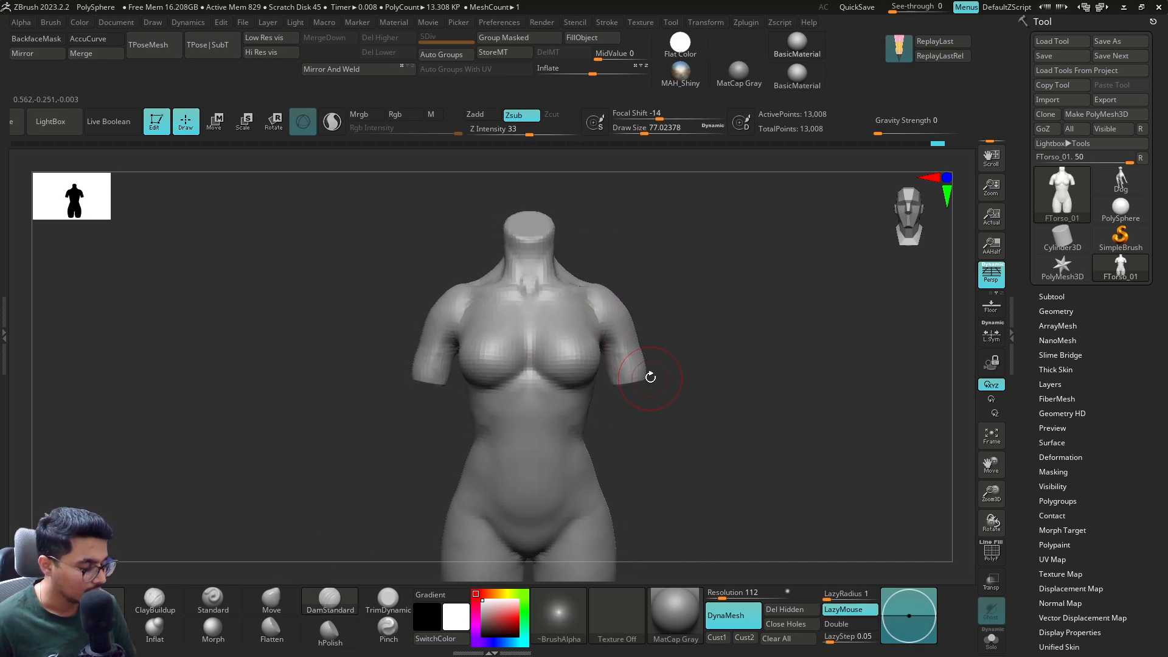
pyautogui.keyDown('alt'); pyautogui.moveTo(685, 382); pyautogui.dragTo(629, 360); pyautogui.keyUp('alt')
pyautogui.click(271, 599)
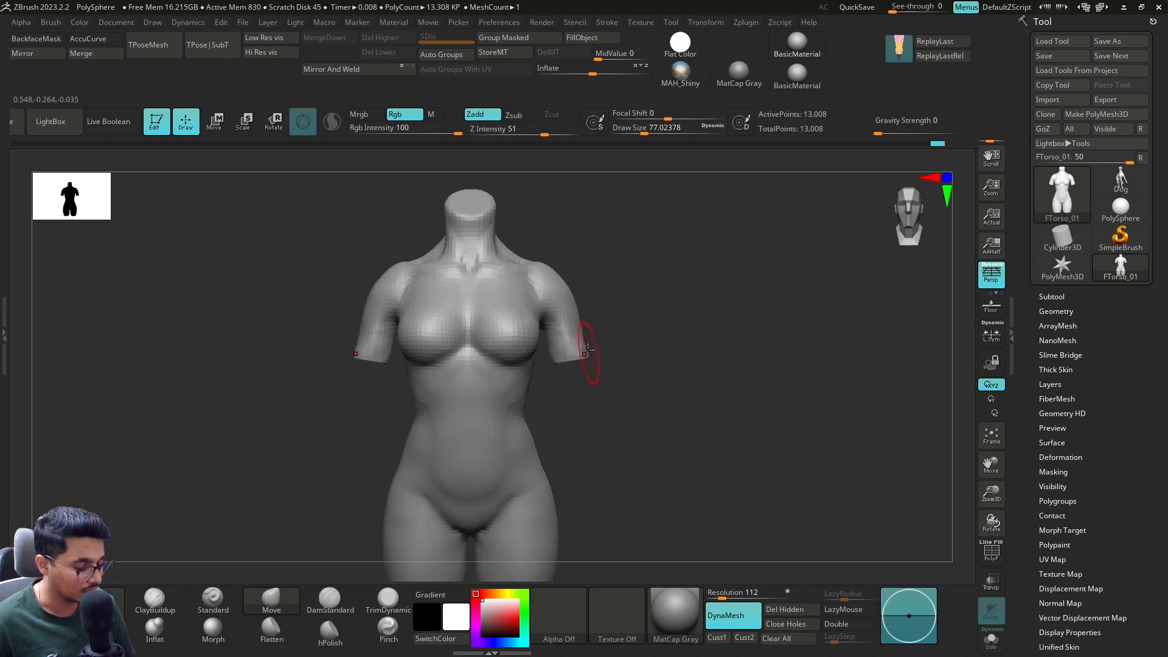
pyautogui.moveTo(587, 350)
pyautogui.mouseDown()
pyautogui.moveTo(579, 325)
pyautogui.moveTo(603, 326)
pyautogui.moveTo(649, 260)
pyautogui.moveTo(613, 303)
pyautogui.mouseUp()
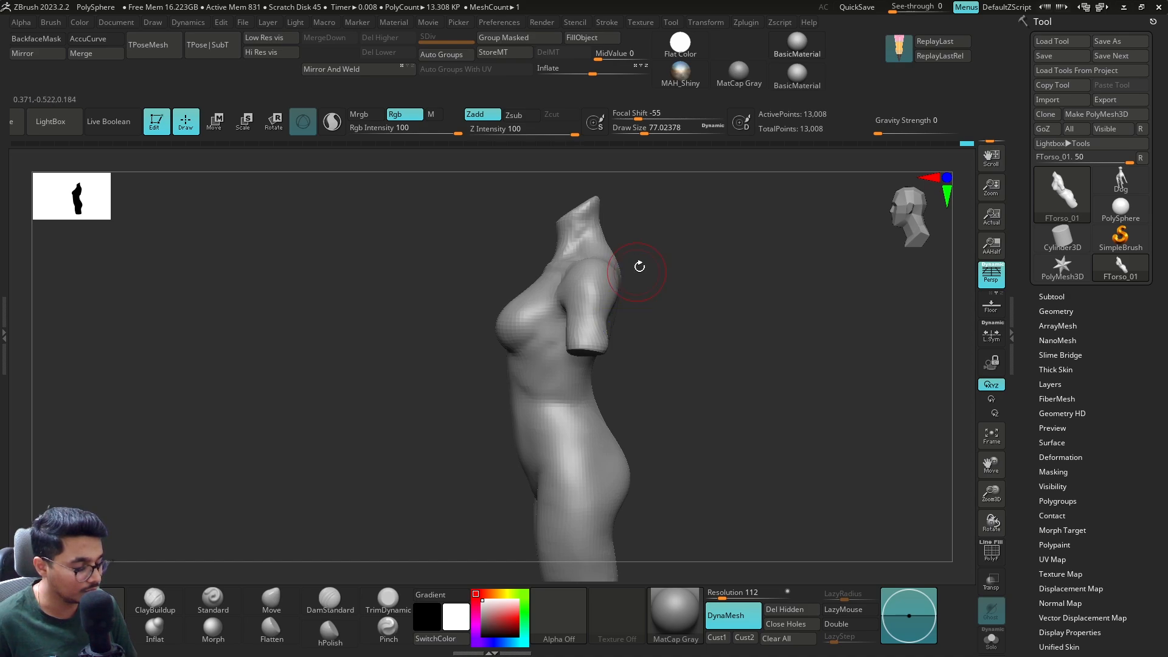
# Step: Refine the rear shoulders with the Move brush at a draw size of about 74 and smooth the upper back at about 80
pyautogui.moveTo(639, 266)
pyautogui.mouseDown()
pyautogui.moveTo(619, 286)
pyautogui.moveTo(639, 277)
pyautogui.moveTo(605, 278)
pyautogui.moveTo(618, 249)
pyautogui.mouseUp()
pyautogui.moveTo(717, 256)
pyautogui.mouseDown()
pyautogui.moveTo(737, 250)
pyautogui.moveTo(672, 253)
pyautogui.mouseUp()
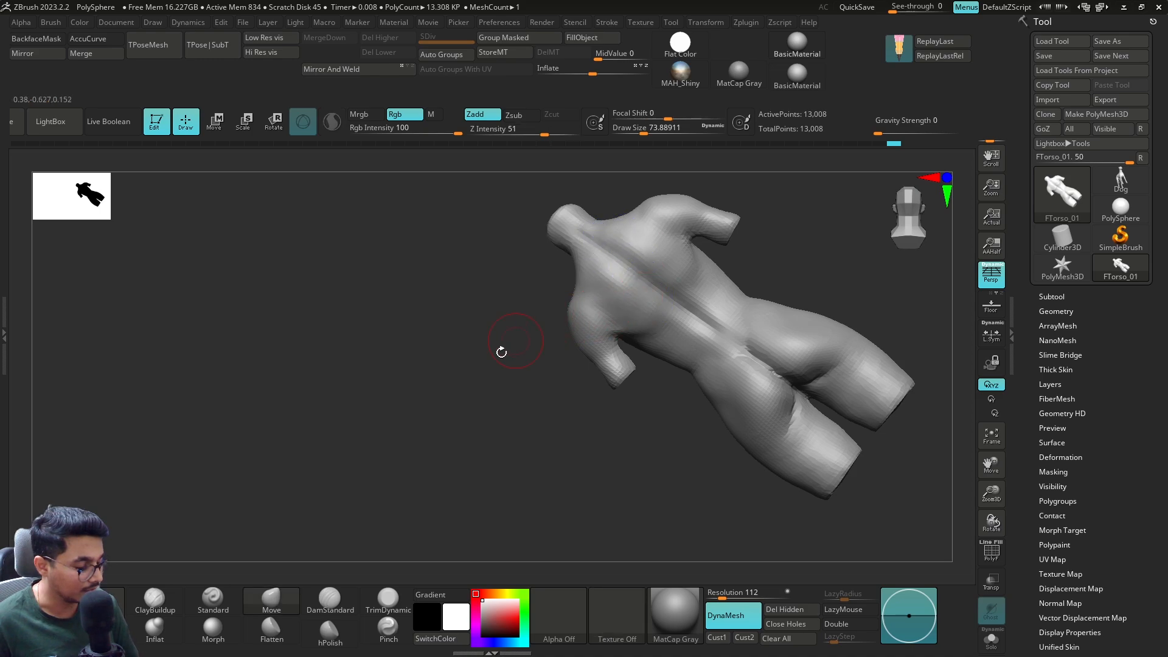
pyautogui.moveTo(500, 352)
pyautogui.keyDown('shift'); pyautogui.mouseDown()
pyautogui.moveTo(688, 276)
pyautogui.moveTo(632, 262)
pyautogui.mouseUp(); pyautogui.keyUp('shift')
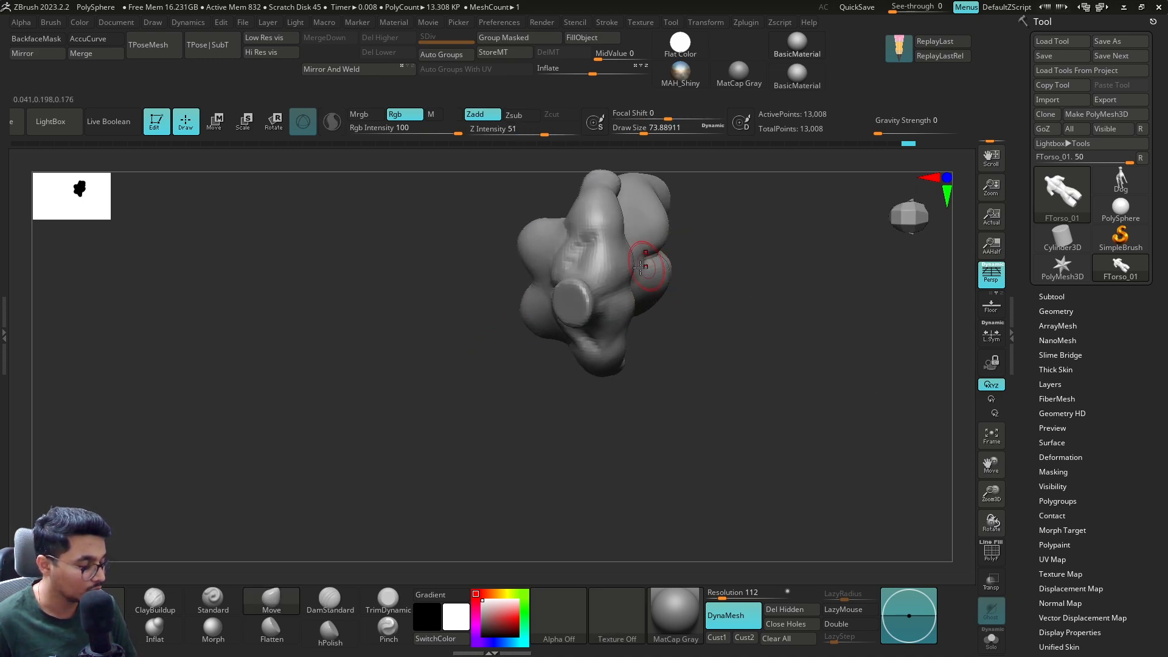
pyautogui.moveTo(725, 233); pyautogui.dragTo(637, 254)
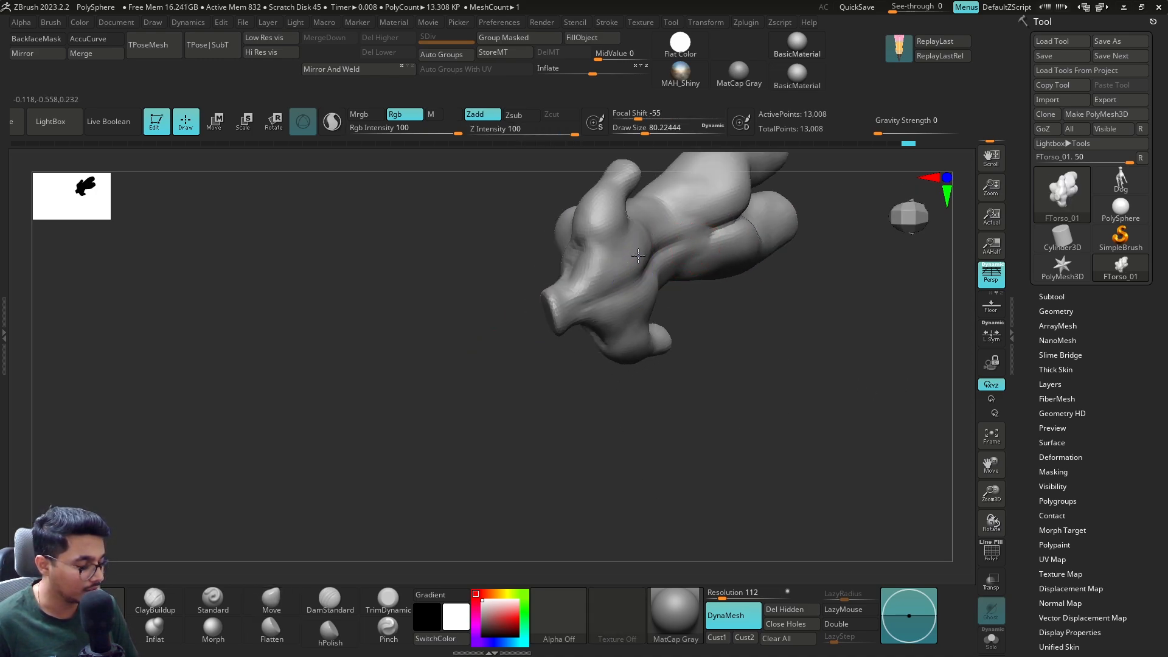
pyautogui.moveTo(633, 386)
pyautogui.keyDown('alt'); pyautogui.mouseDown()
pyautogui.moveTo(600, 334)
pyautogui.moveTo(760, 315)
pyautogui.moveTo(680, 363)
pyautogui.moveTo(666, 353)
pyautogui.mouseUp(); pyautogui.keyUp('alt')
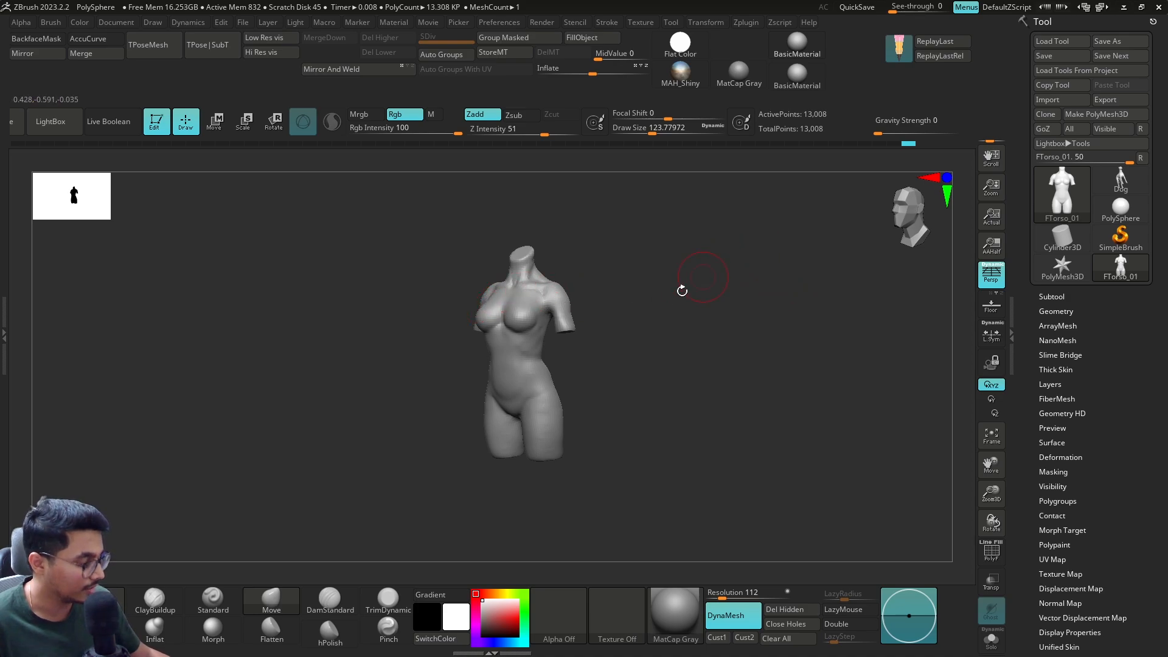
# Step: Set the Move brush's draw size to about 56 with the torso turned towards the front
pyautogui.moveTo(681, 291)
pyautogui.mouseDown()
pyautogui.moveTo(647, 298)
pyautogui.moveTo(661, 316)
pyautogui.moveTo(646, 287)
pyautogui.mouseUp()
pyautogui.press('s')
pyautogui.moveTo(654, 290); pyautogui.dragTo(638, 291)
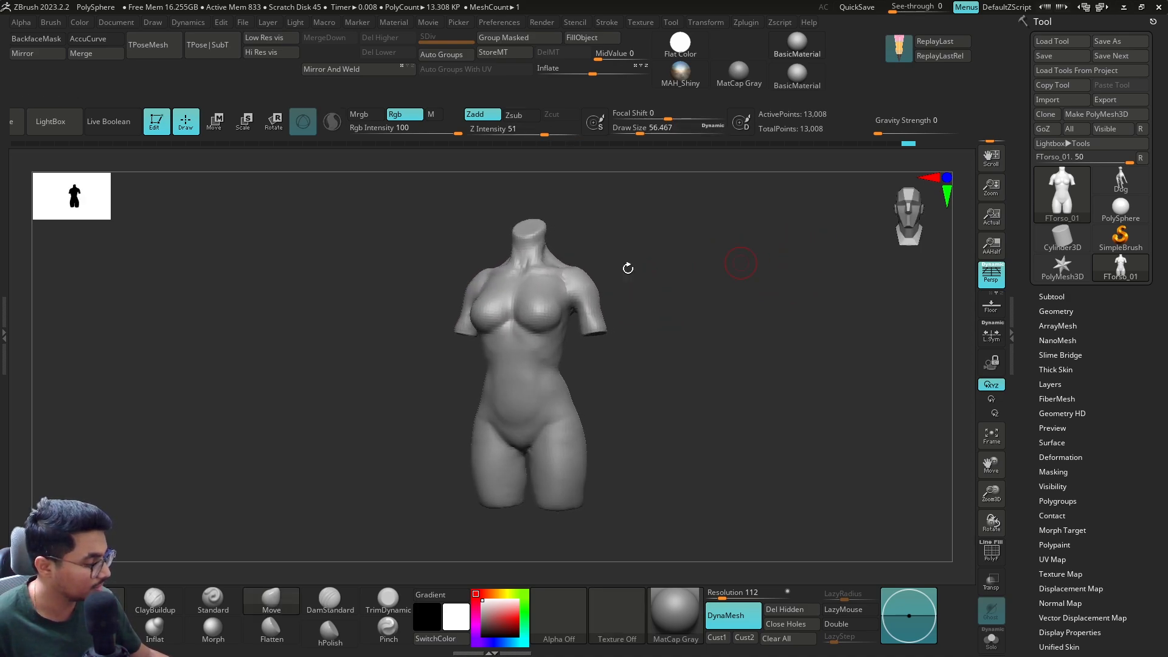